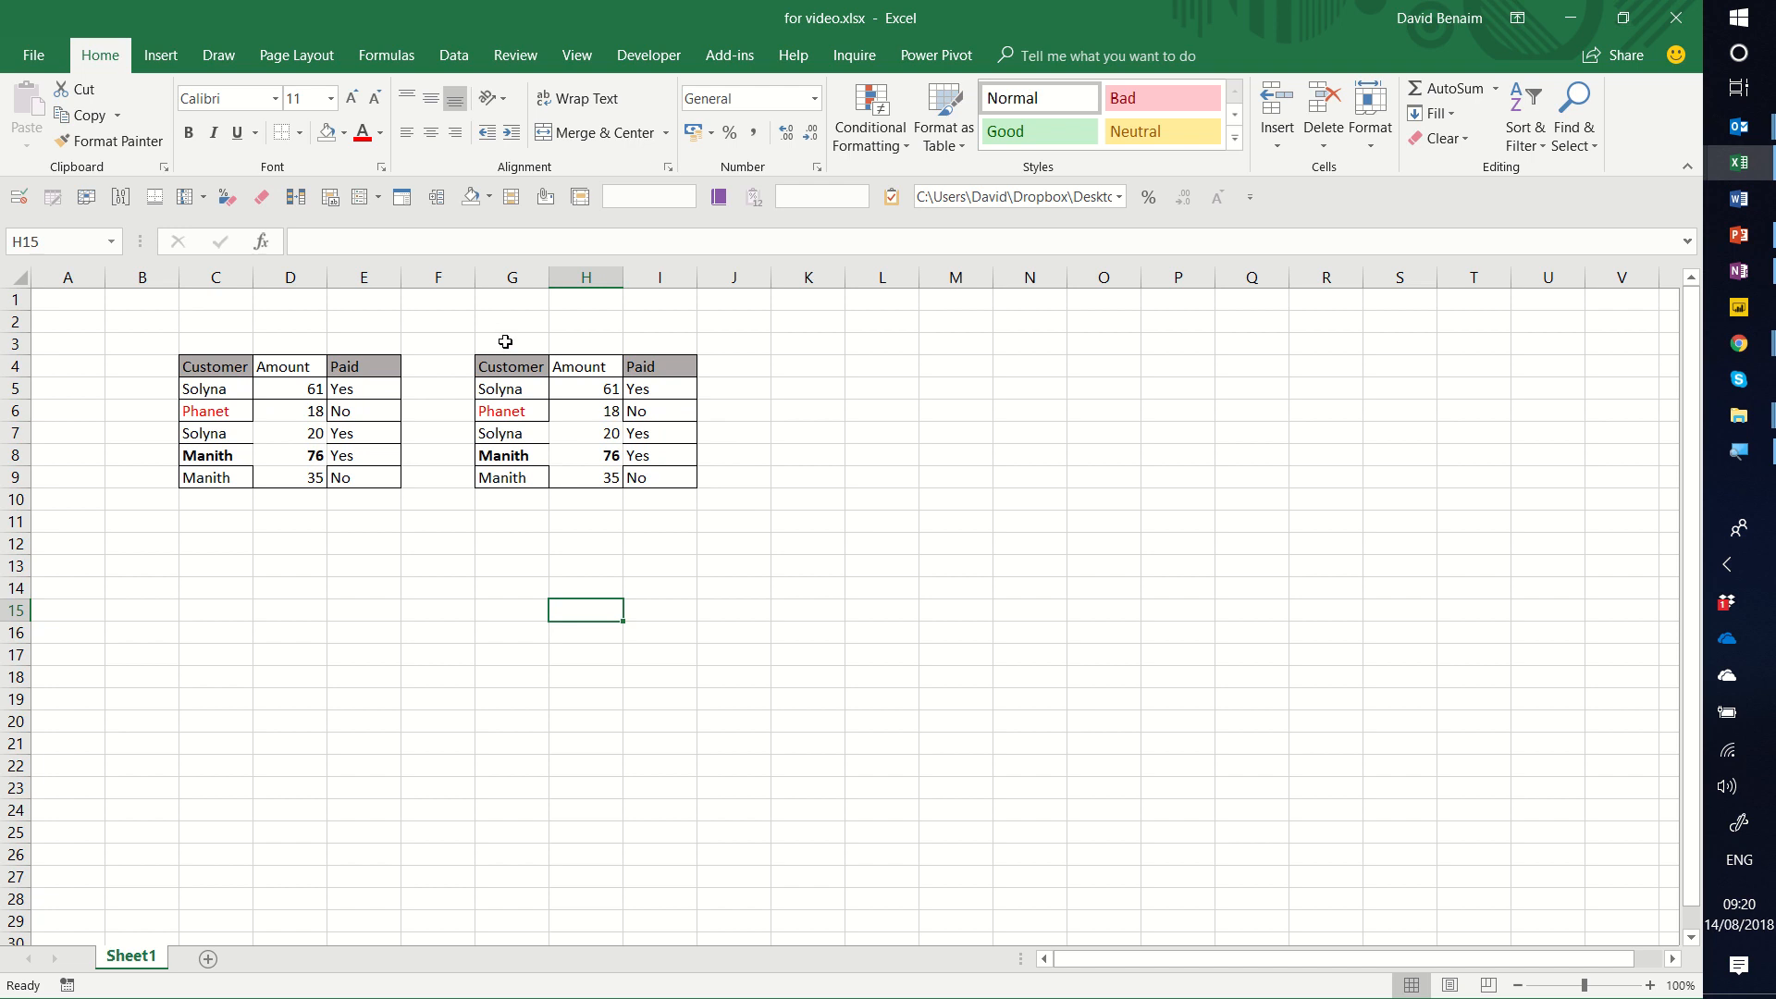
Delete the contents of the copied table in G3:J11 and remove all borders from that range.
drag(507, 342, 718, 516)
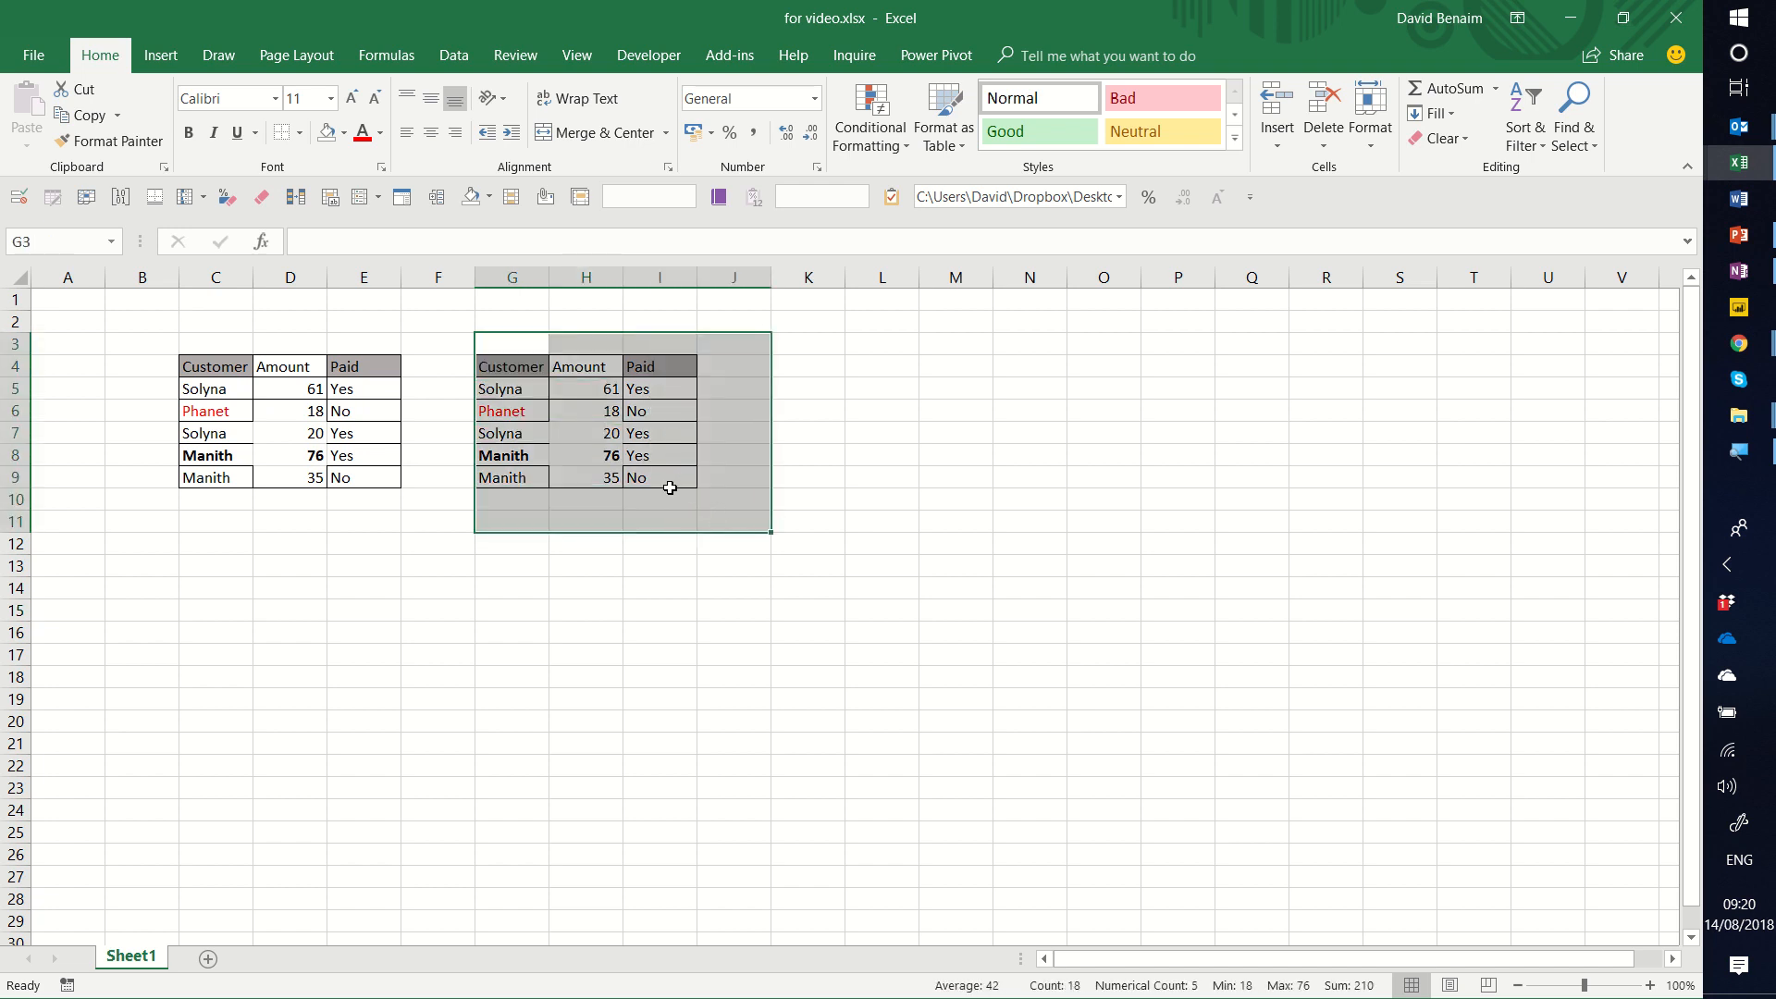
key(Delete)
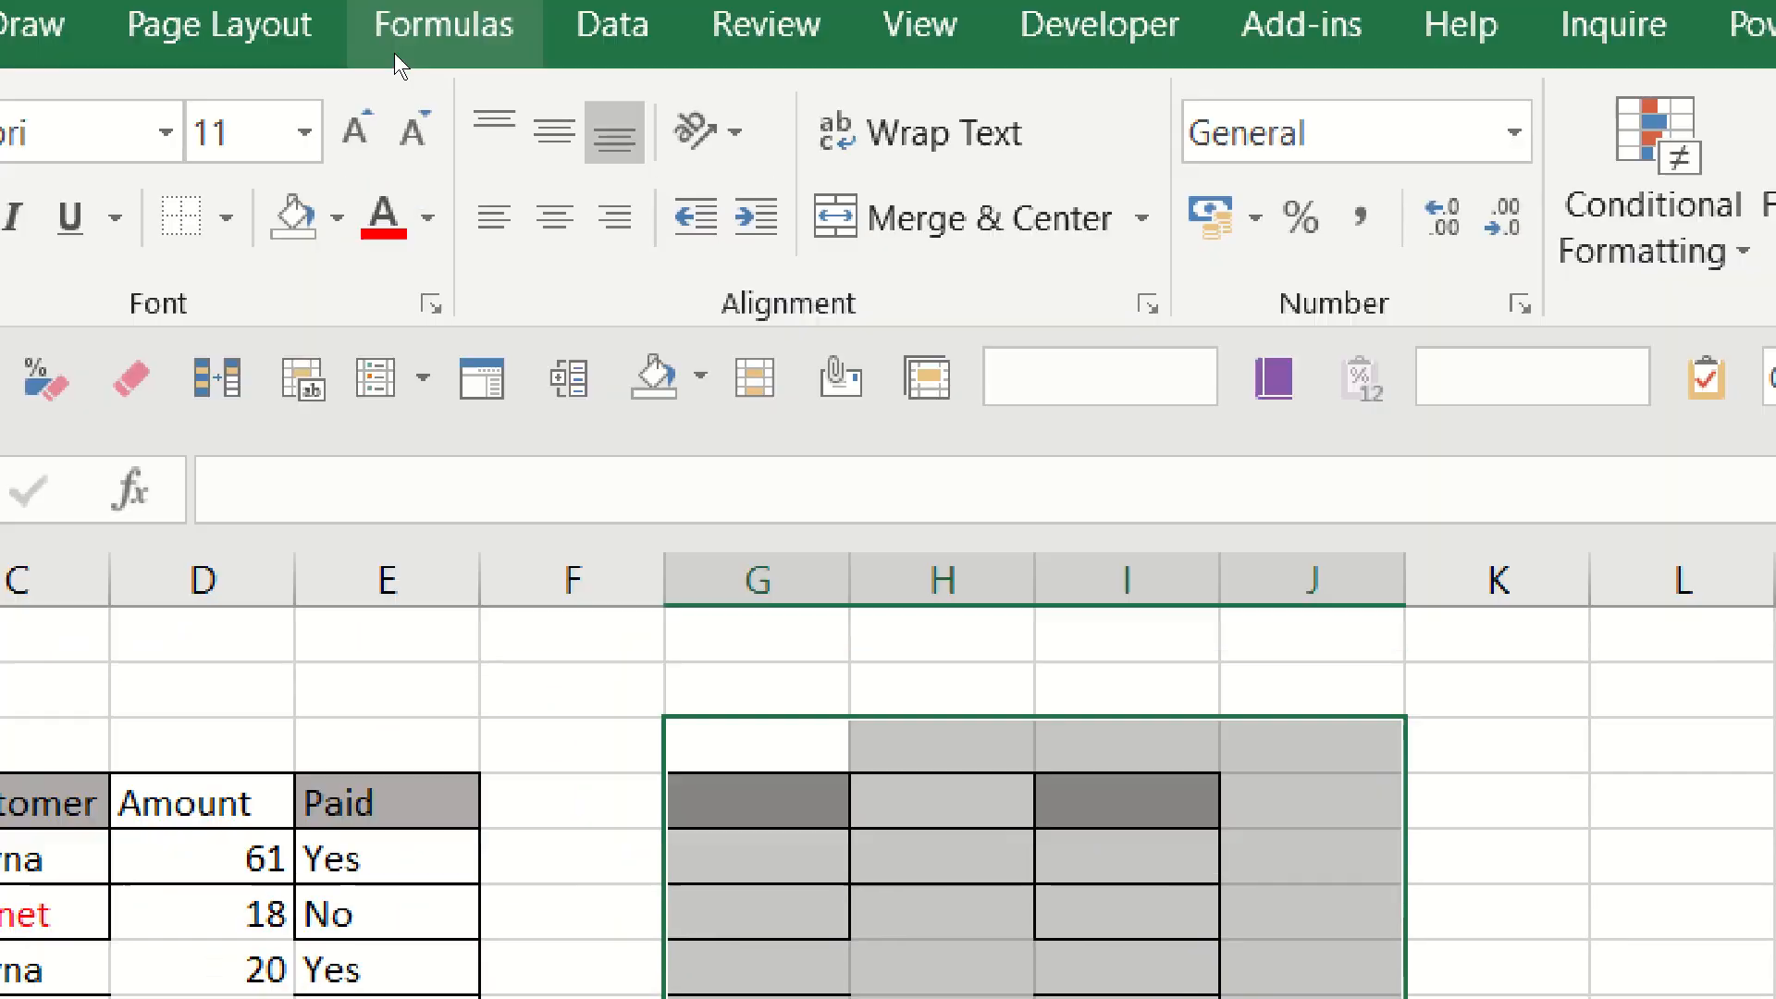
click(226, 218)
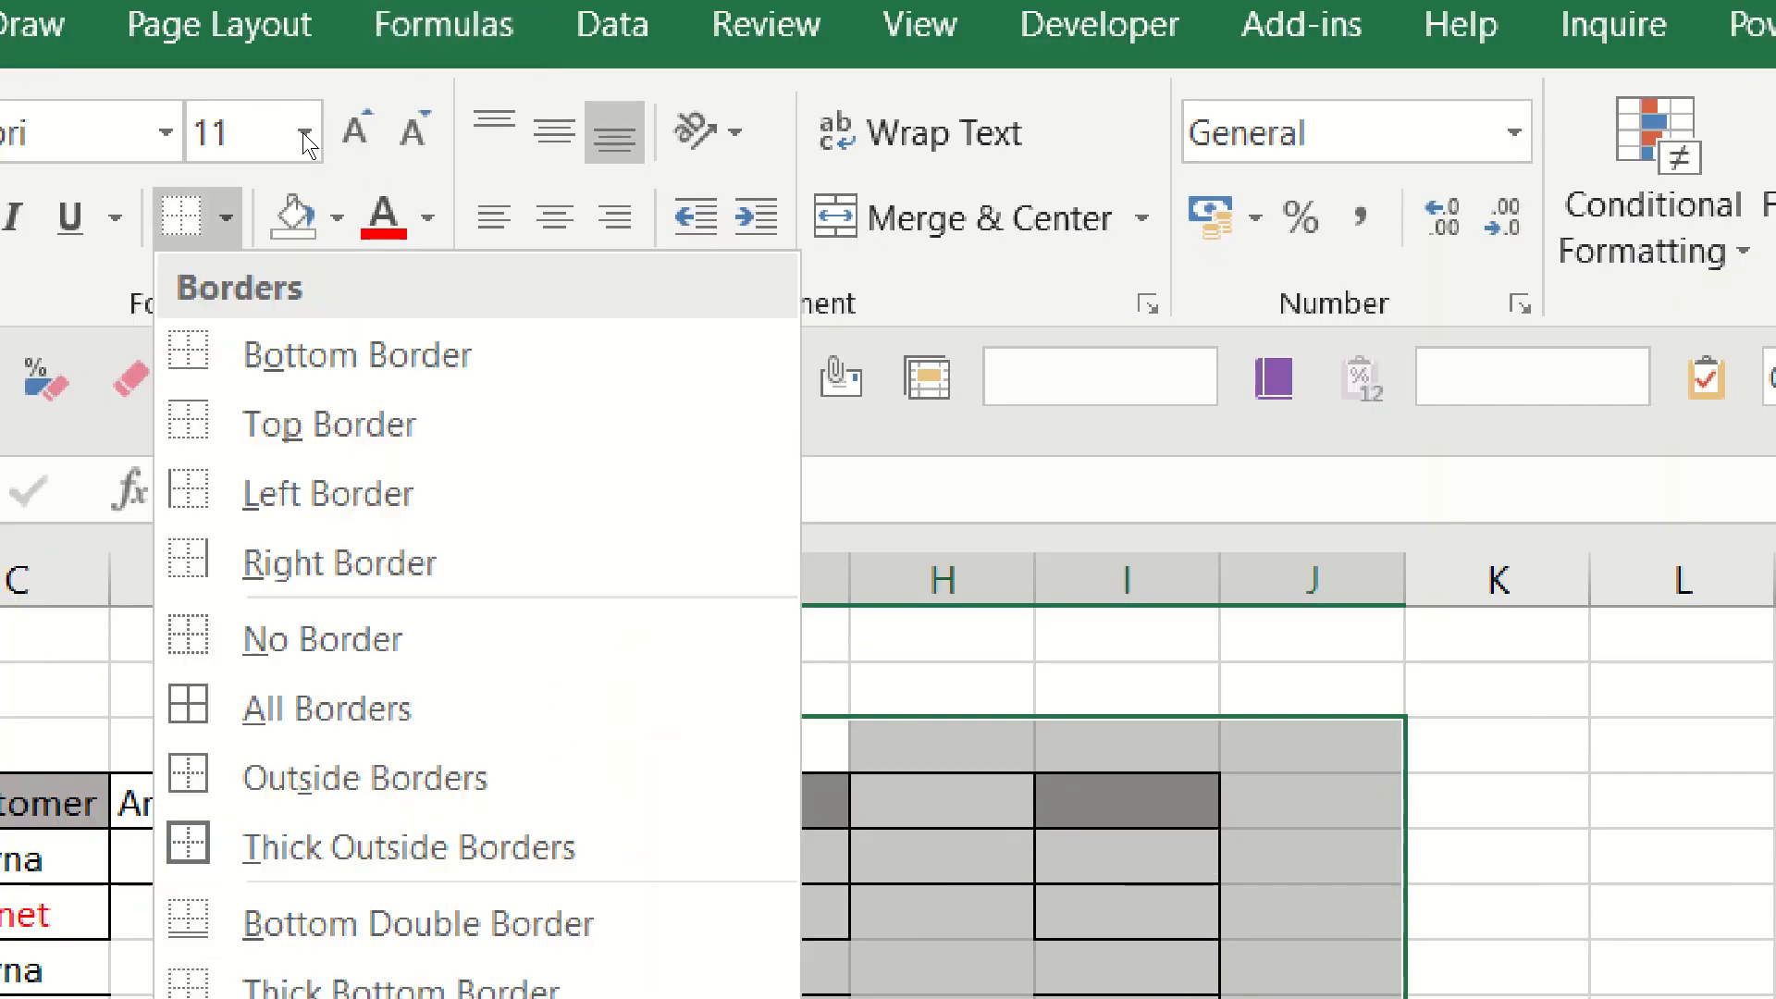
key(Up)
key(Return)
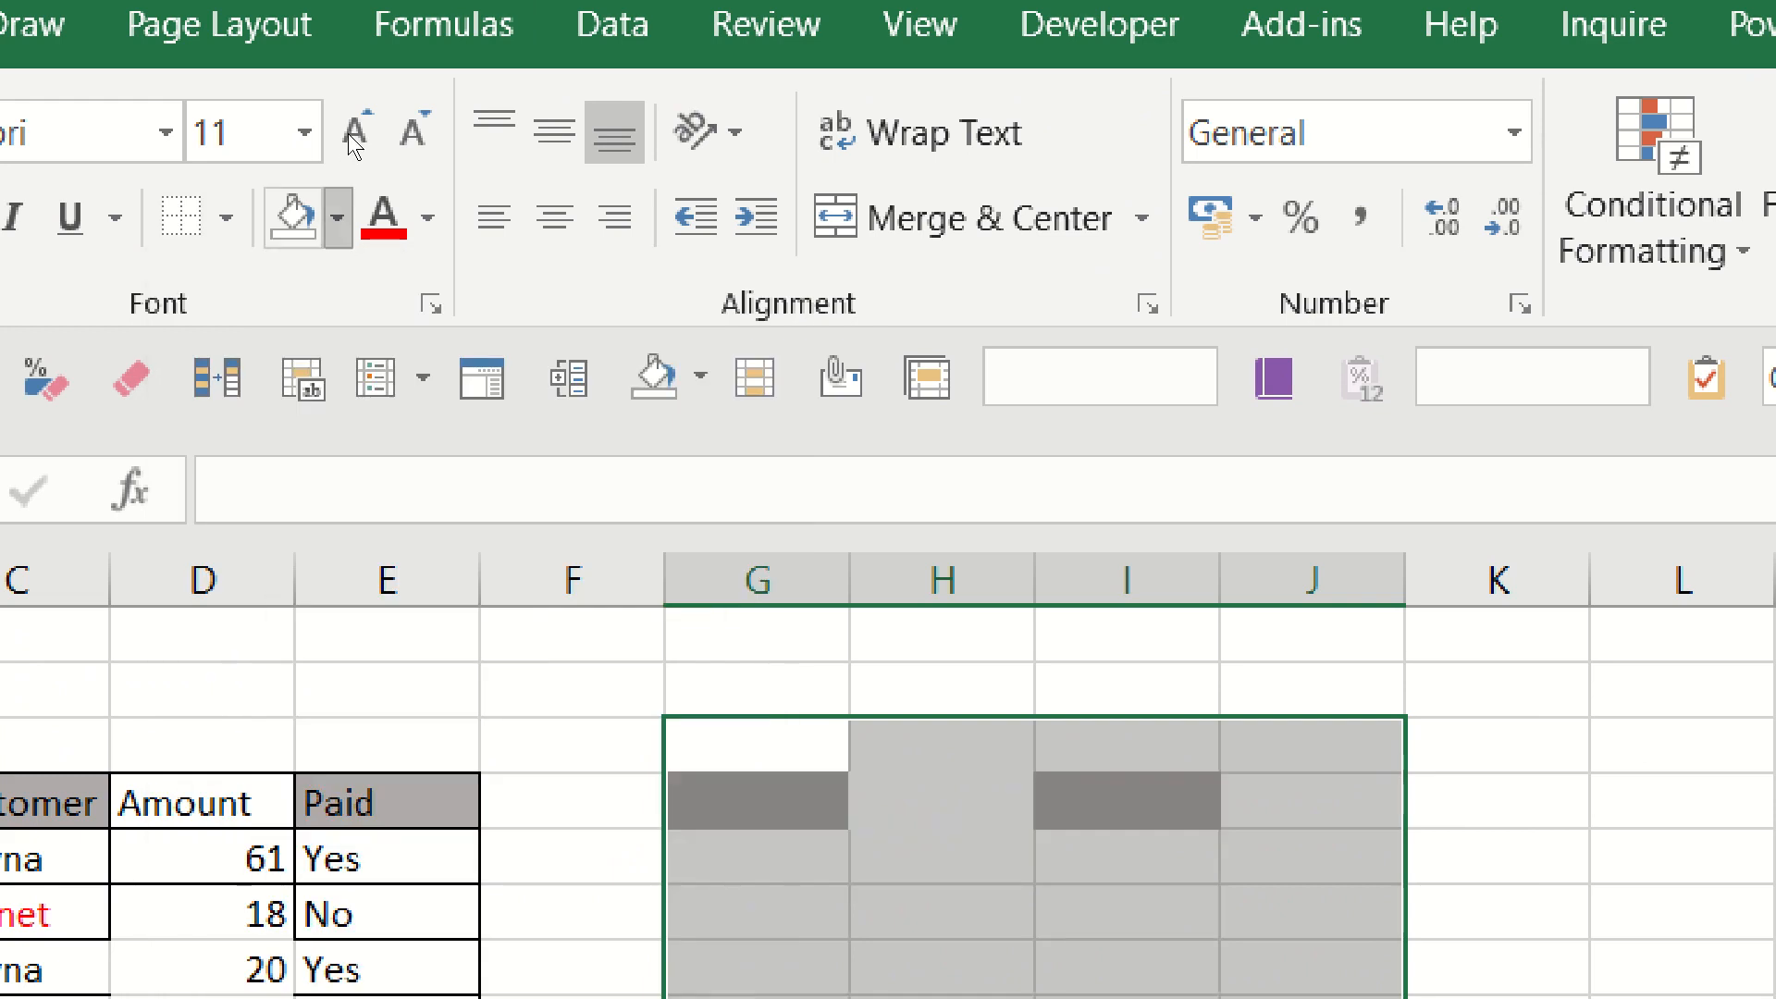
Remove the fill color from the selected range and enter "Its still red" in cell G6.
click(337, 217)
click(392, 709)
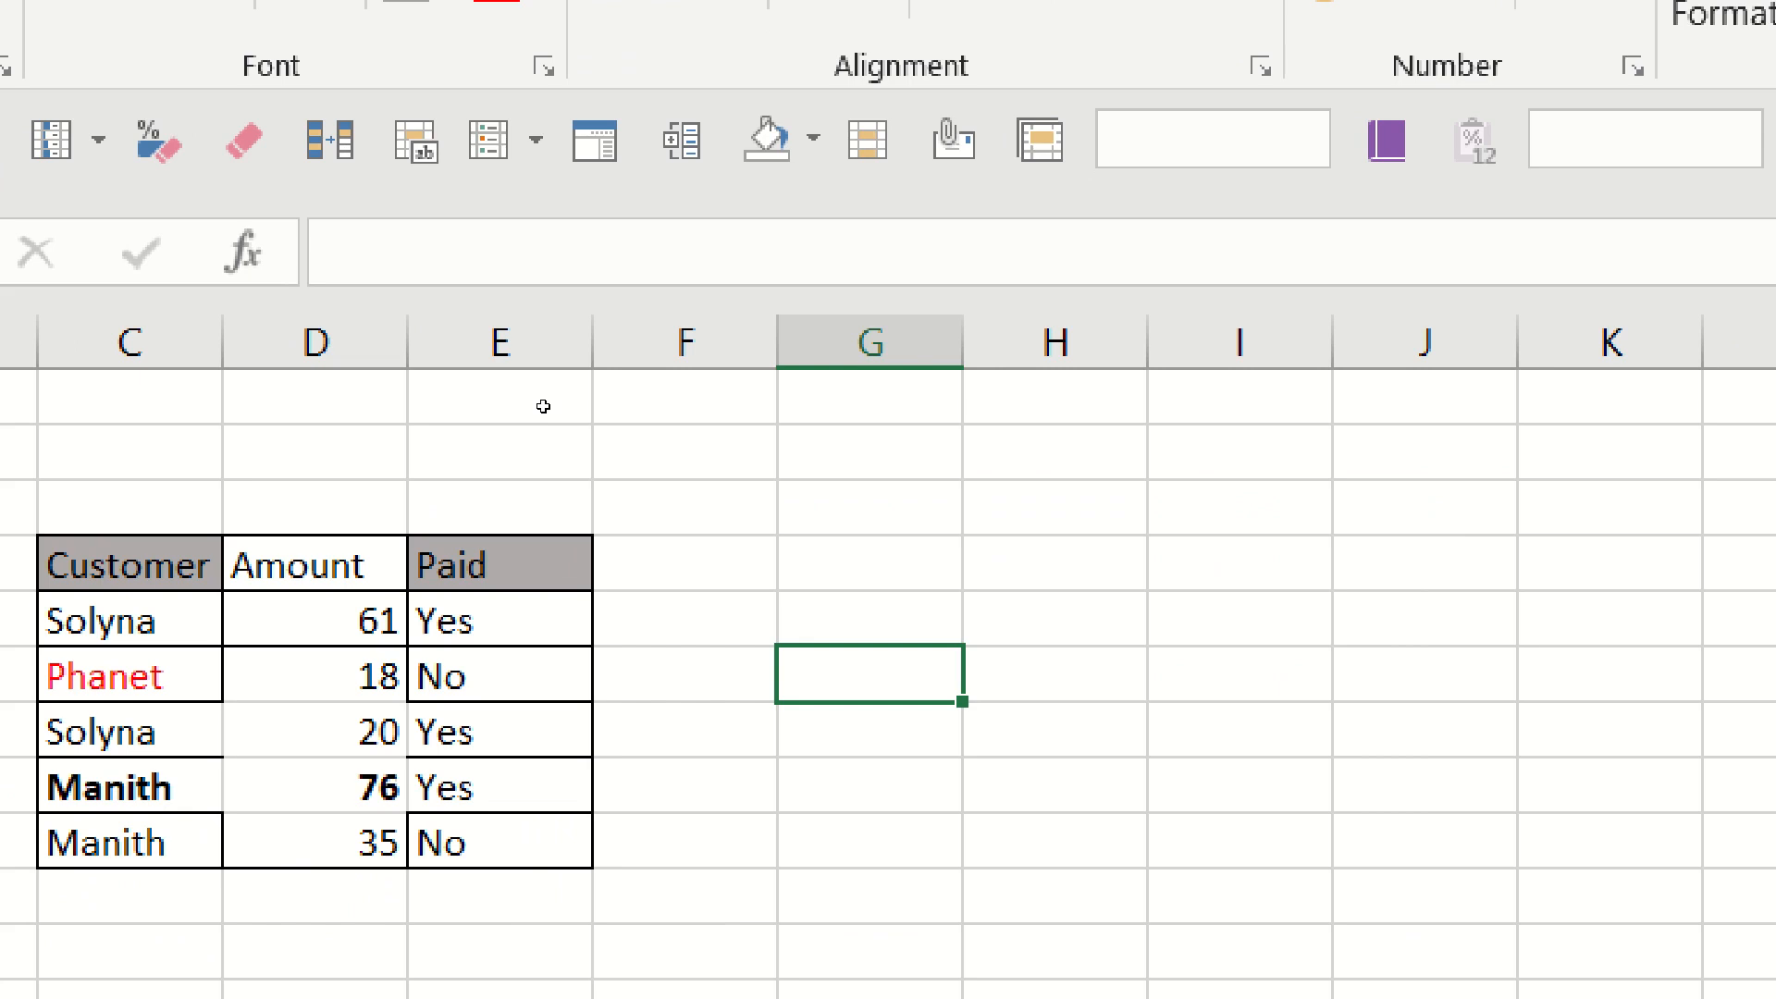
text(Its still red)
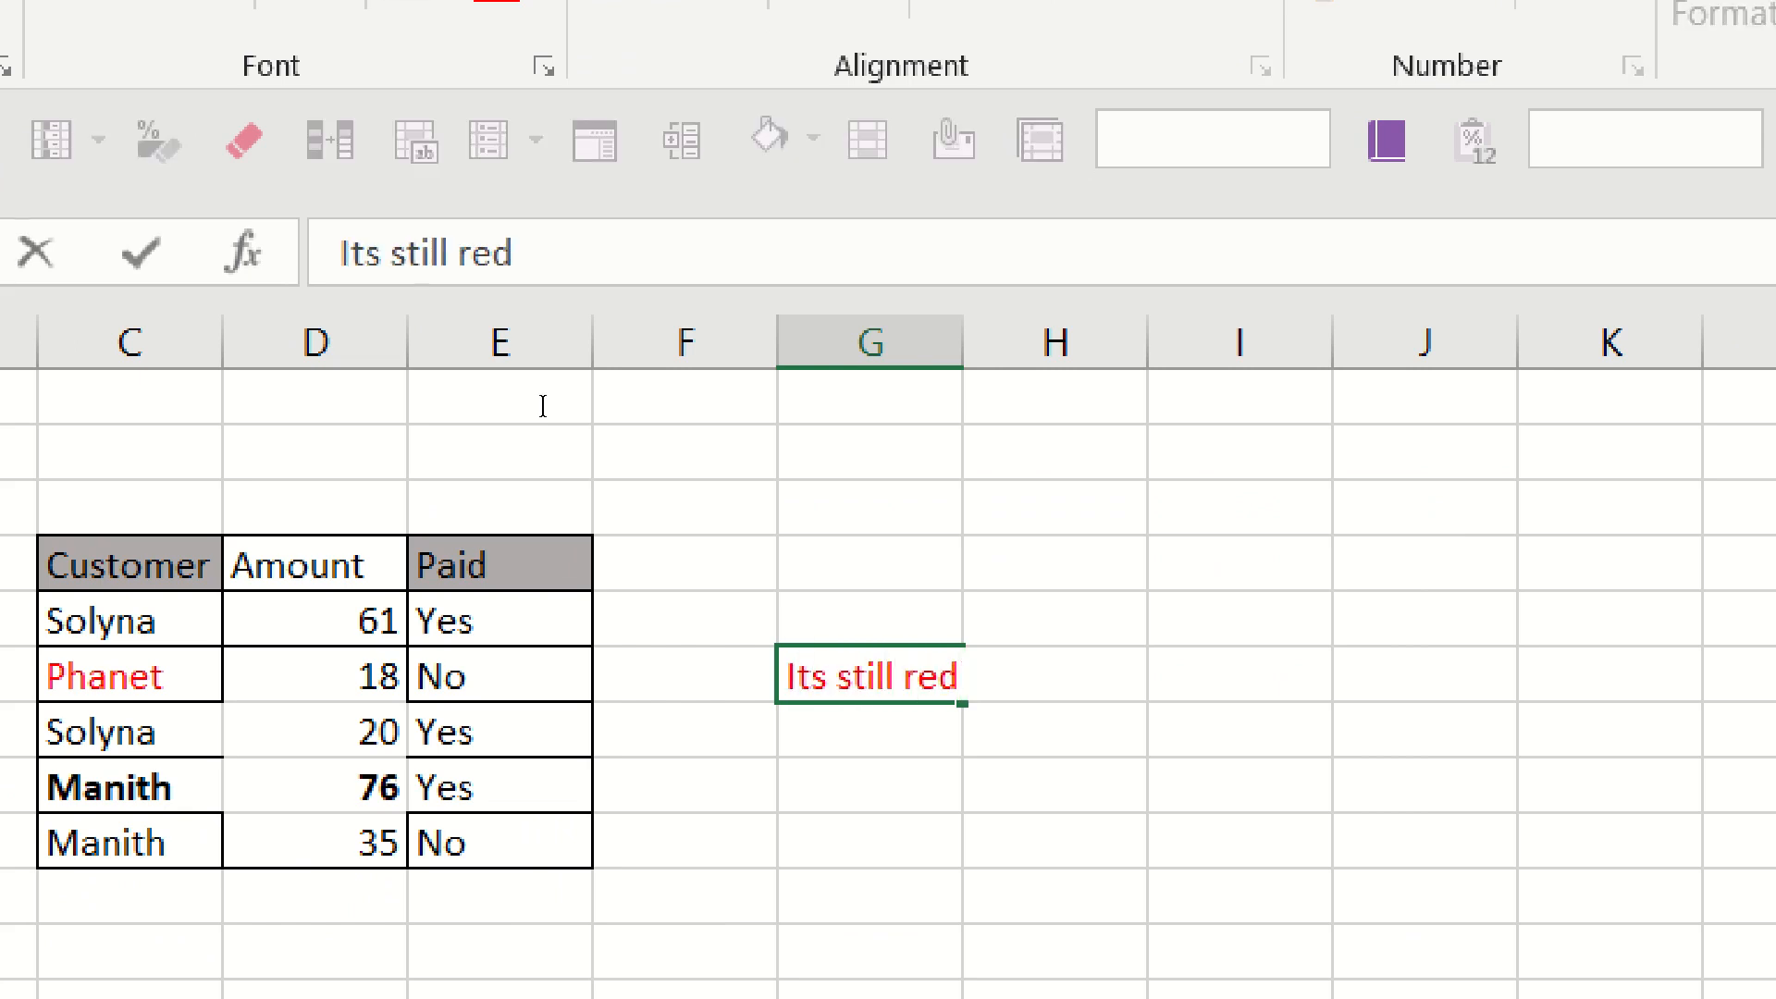
key(Return)
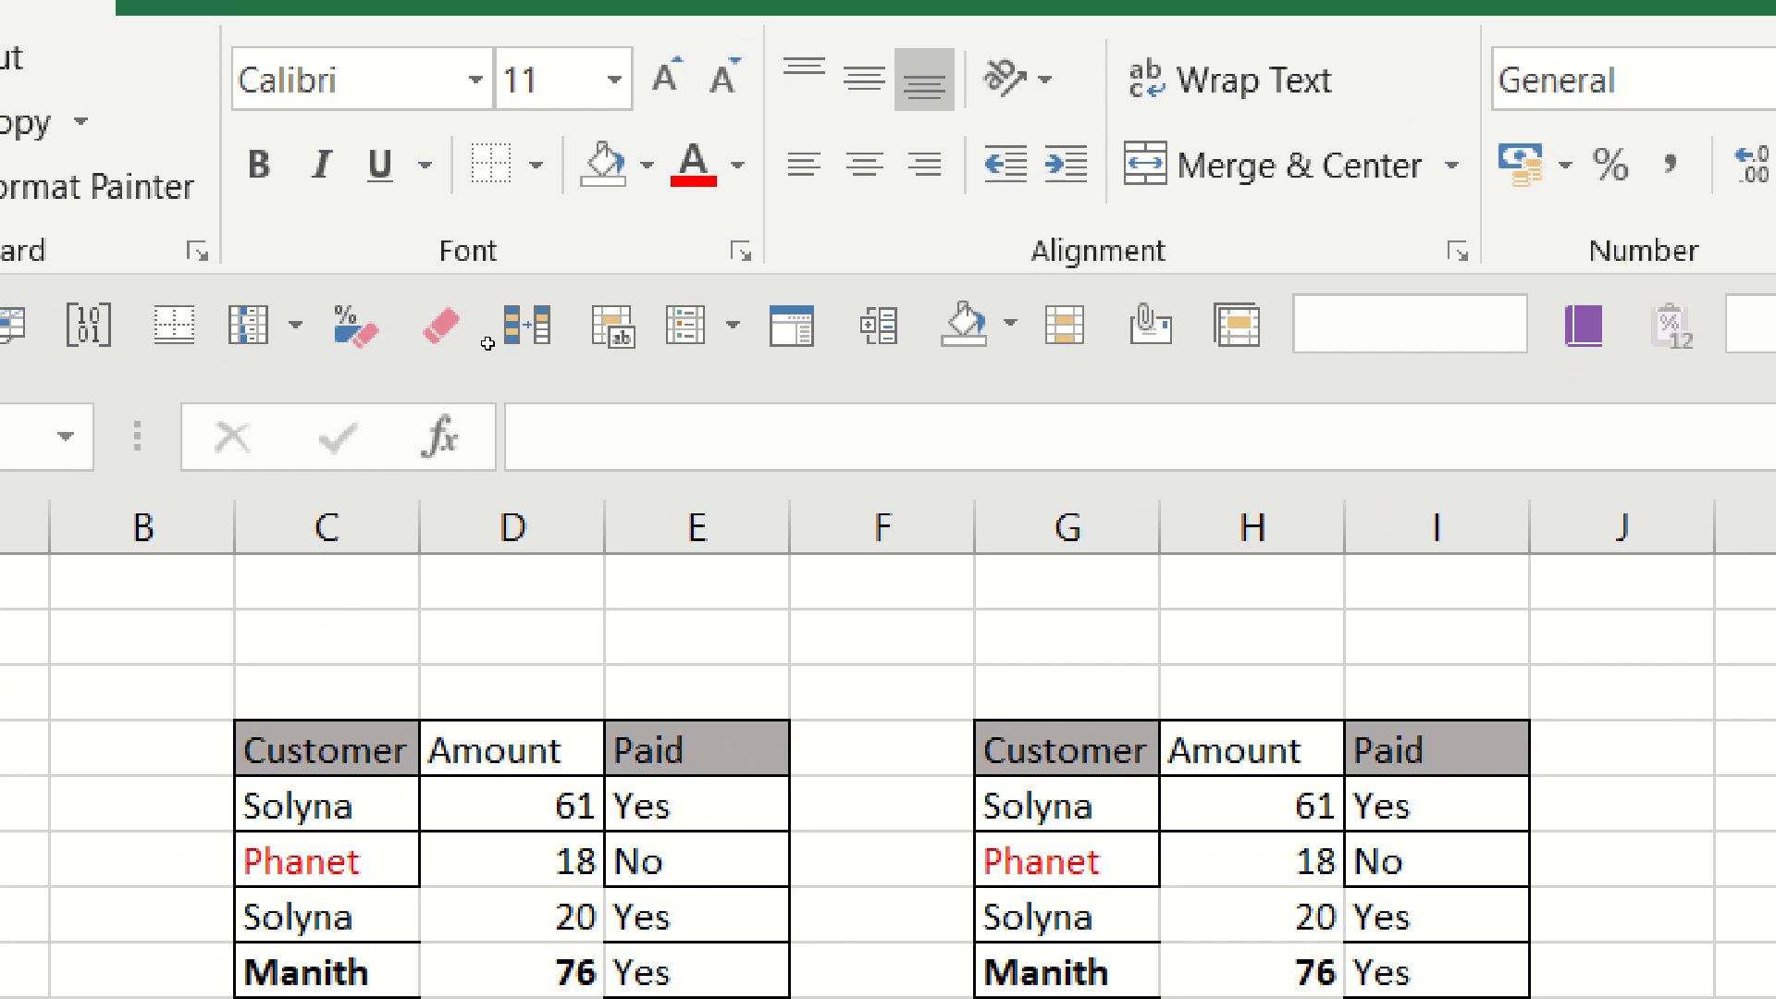
Clear only the formats of the range G3:J10 containing the copied table, and undo the change.
drag(487, 343, 728, 503)
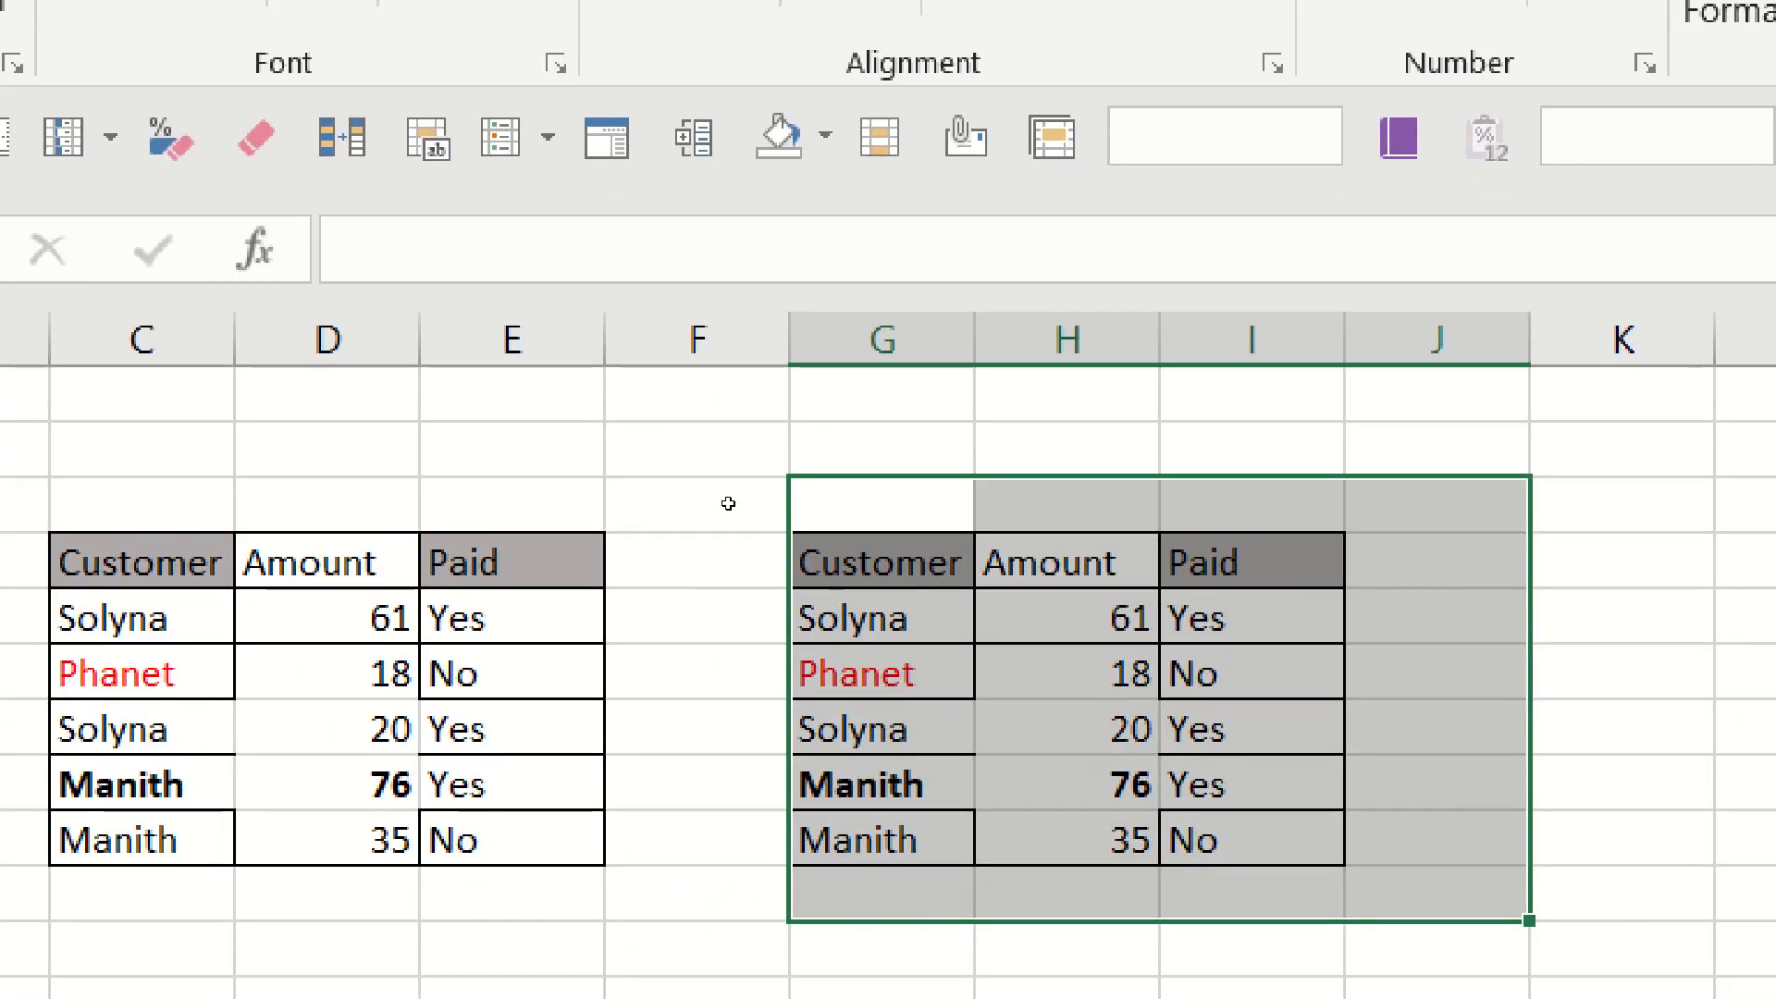
key(alt+h)
key(e)
key(f)
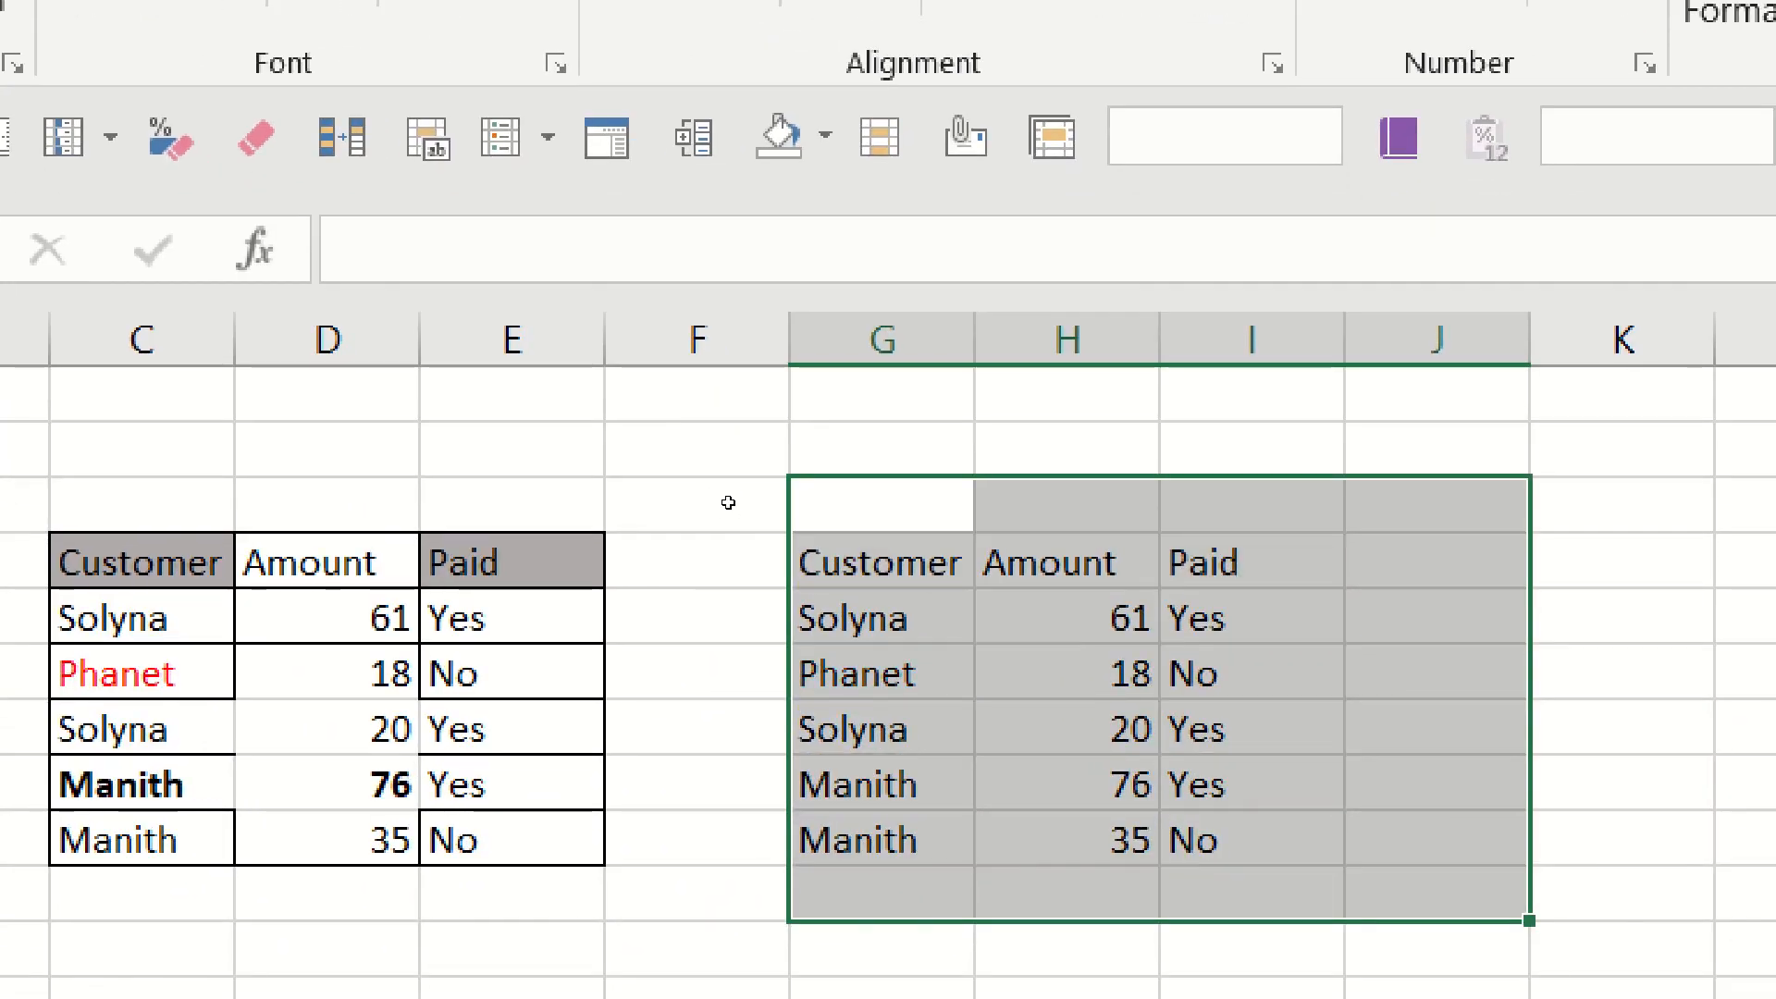
key(ctrl+z)
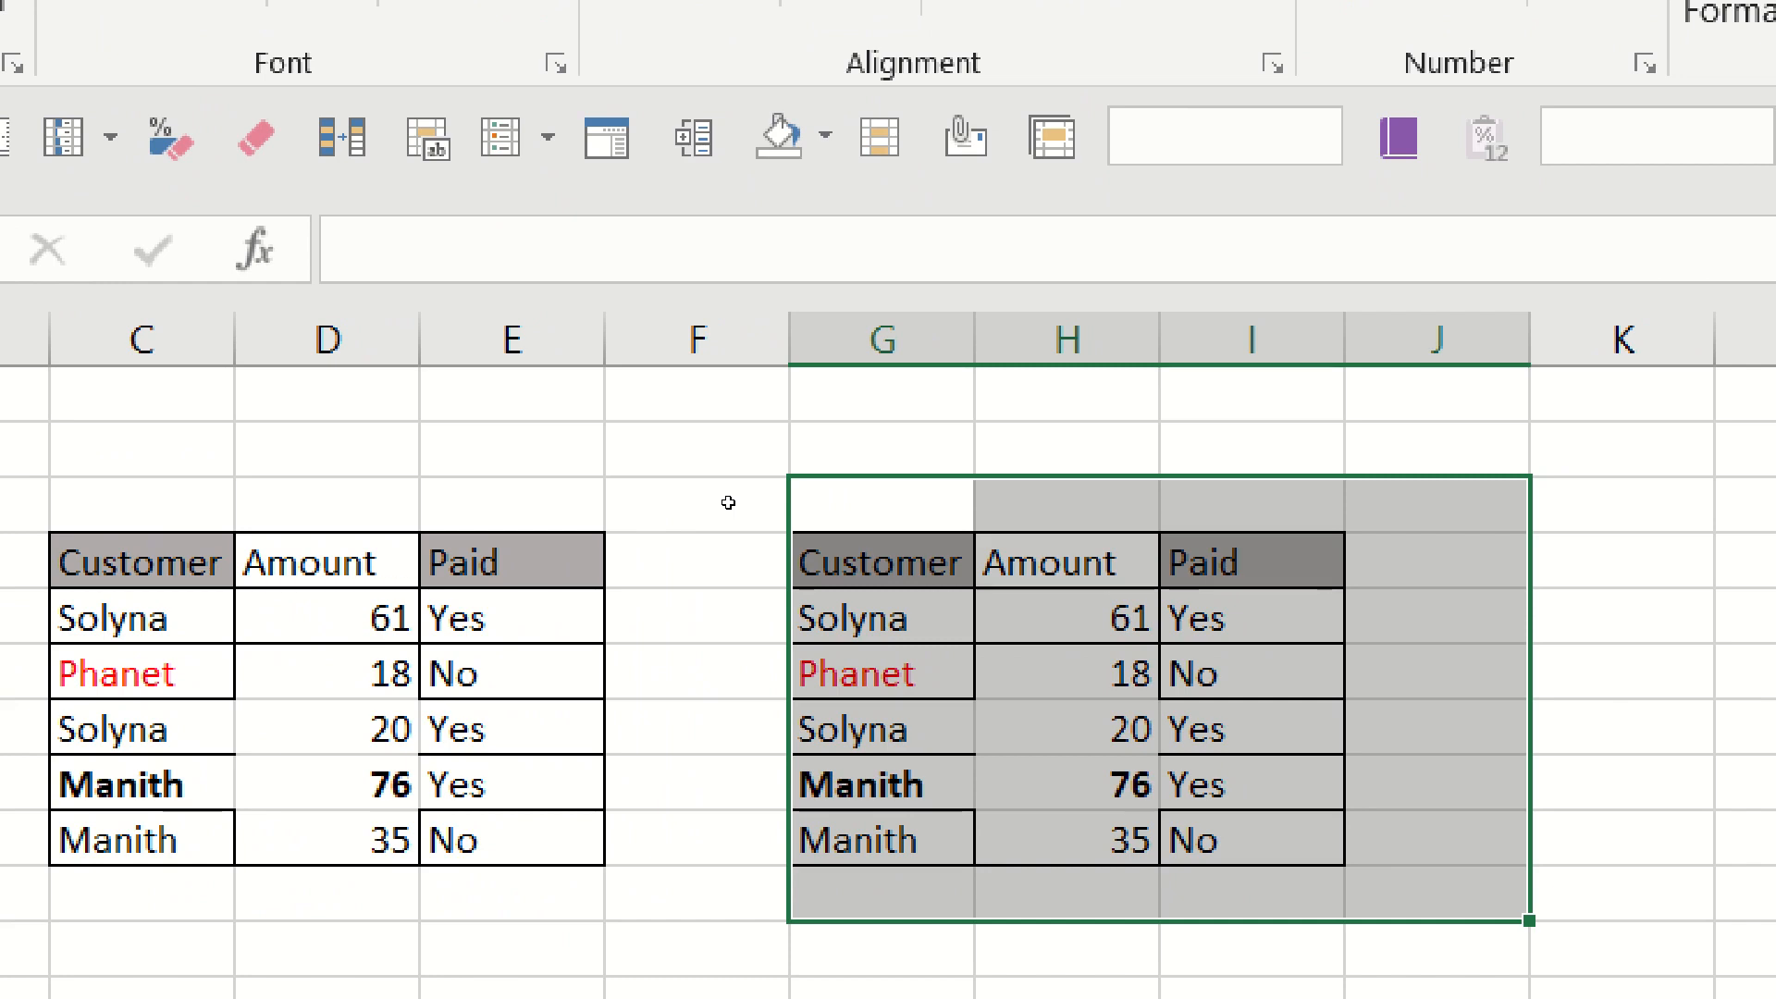
Clear all contents and formatting from G3:J10 three times, undoing the clearing each time.
key(alt+h)
key(e)
key(a)
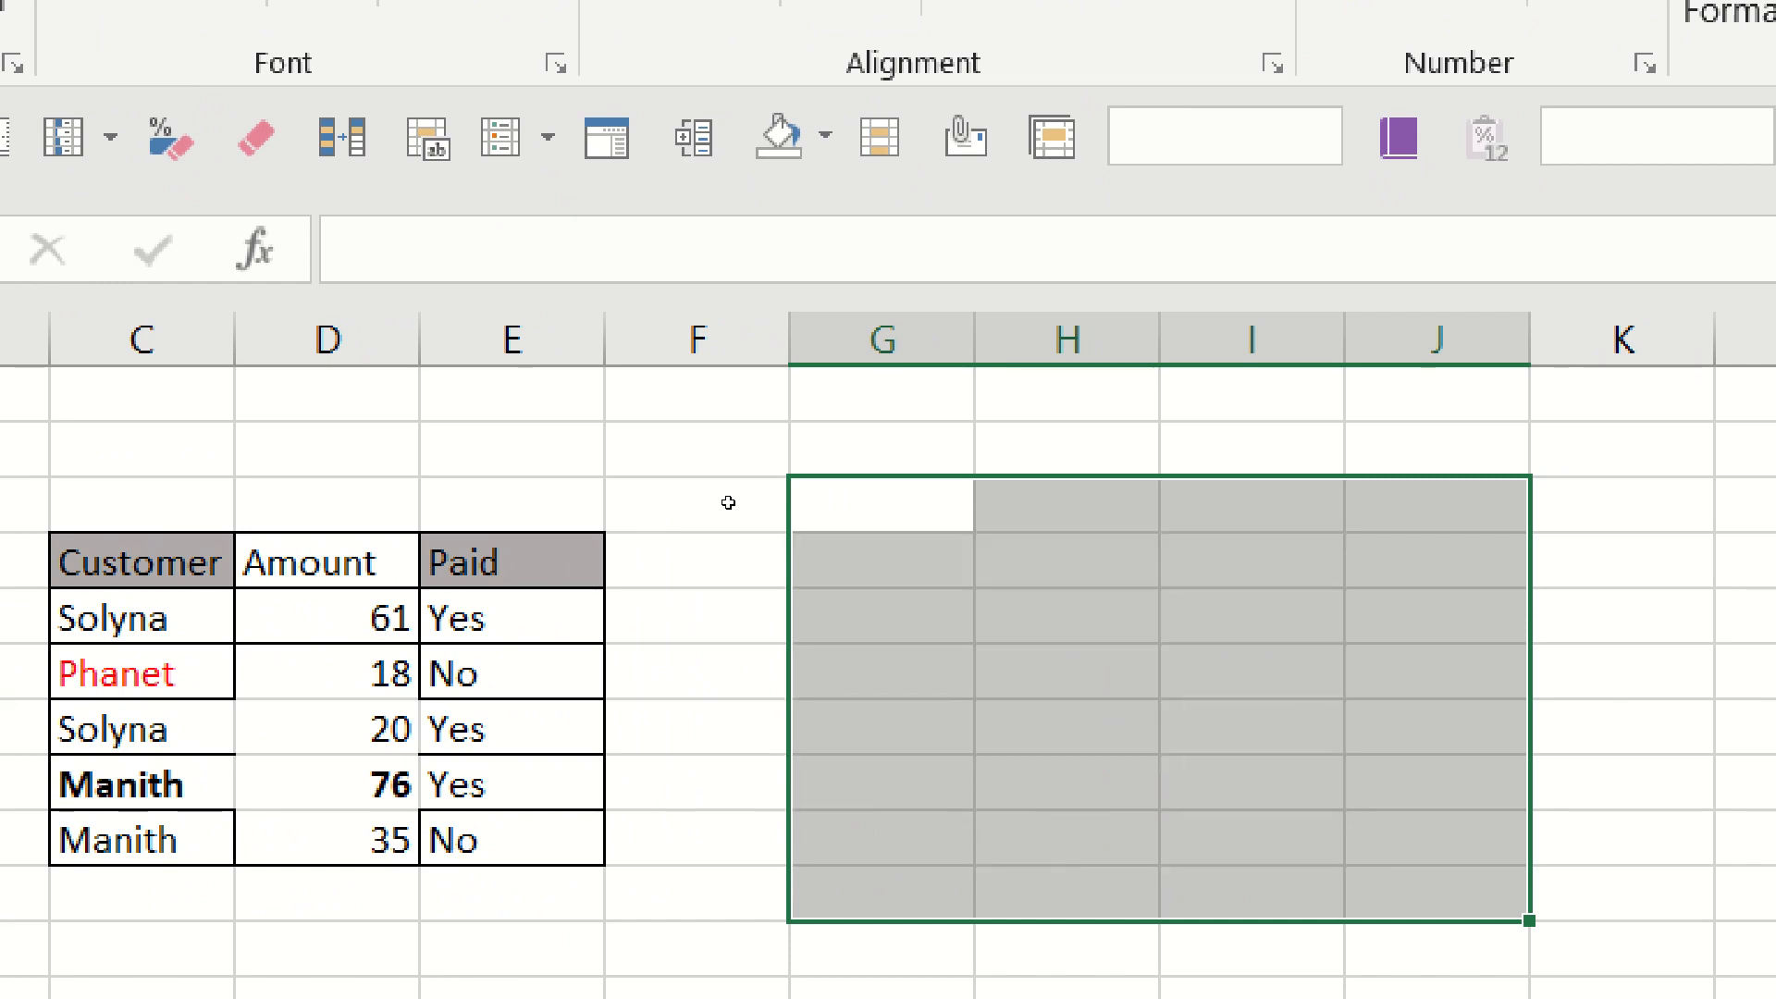
key(ctrl+z)
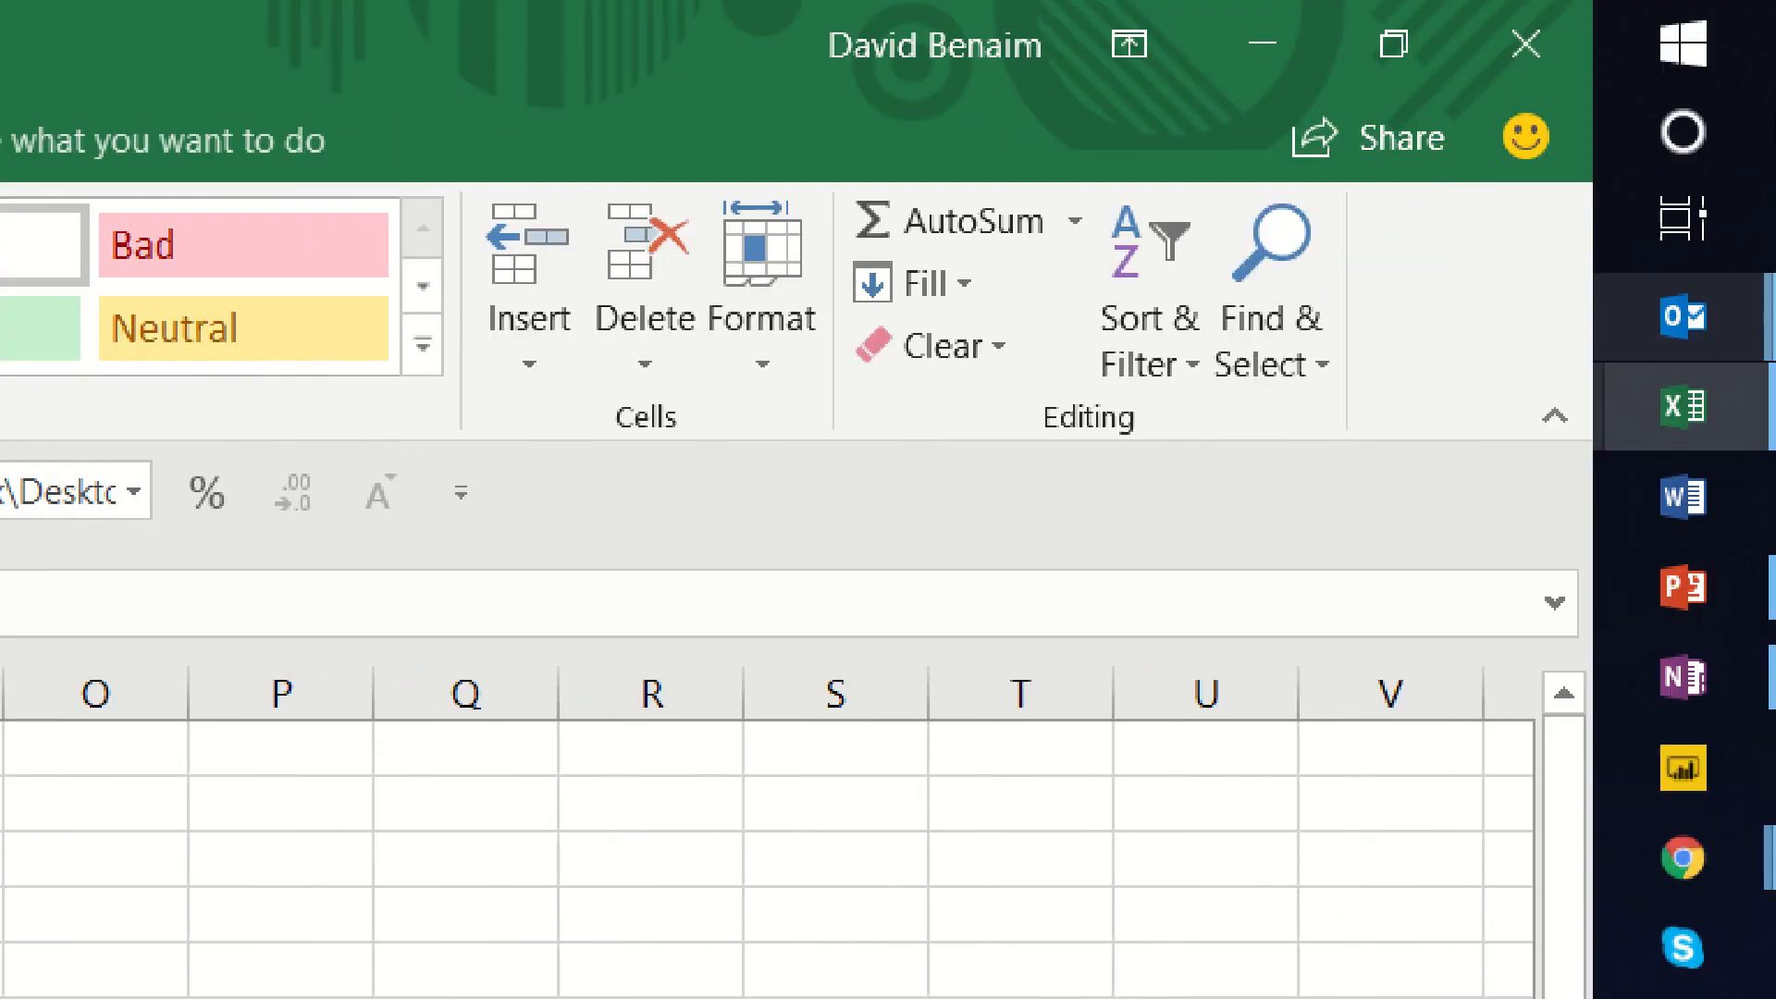
click(971, 346)
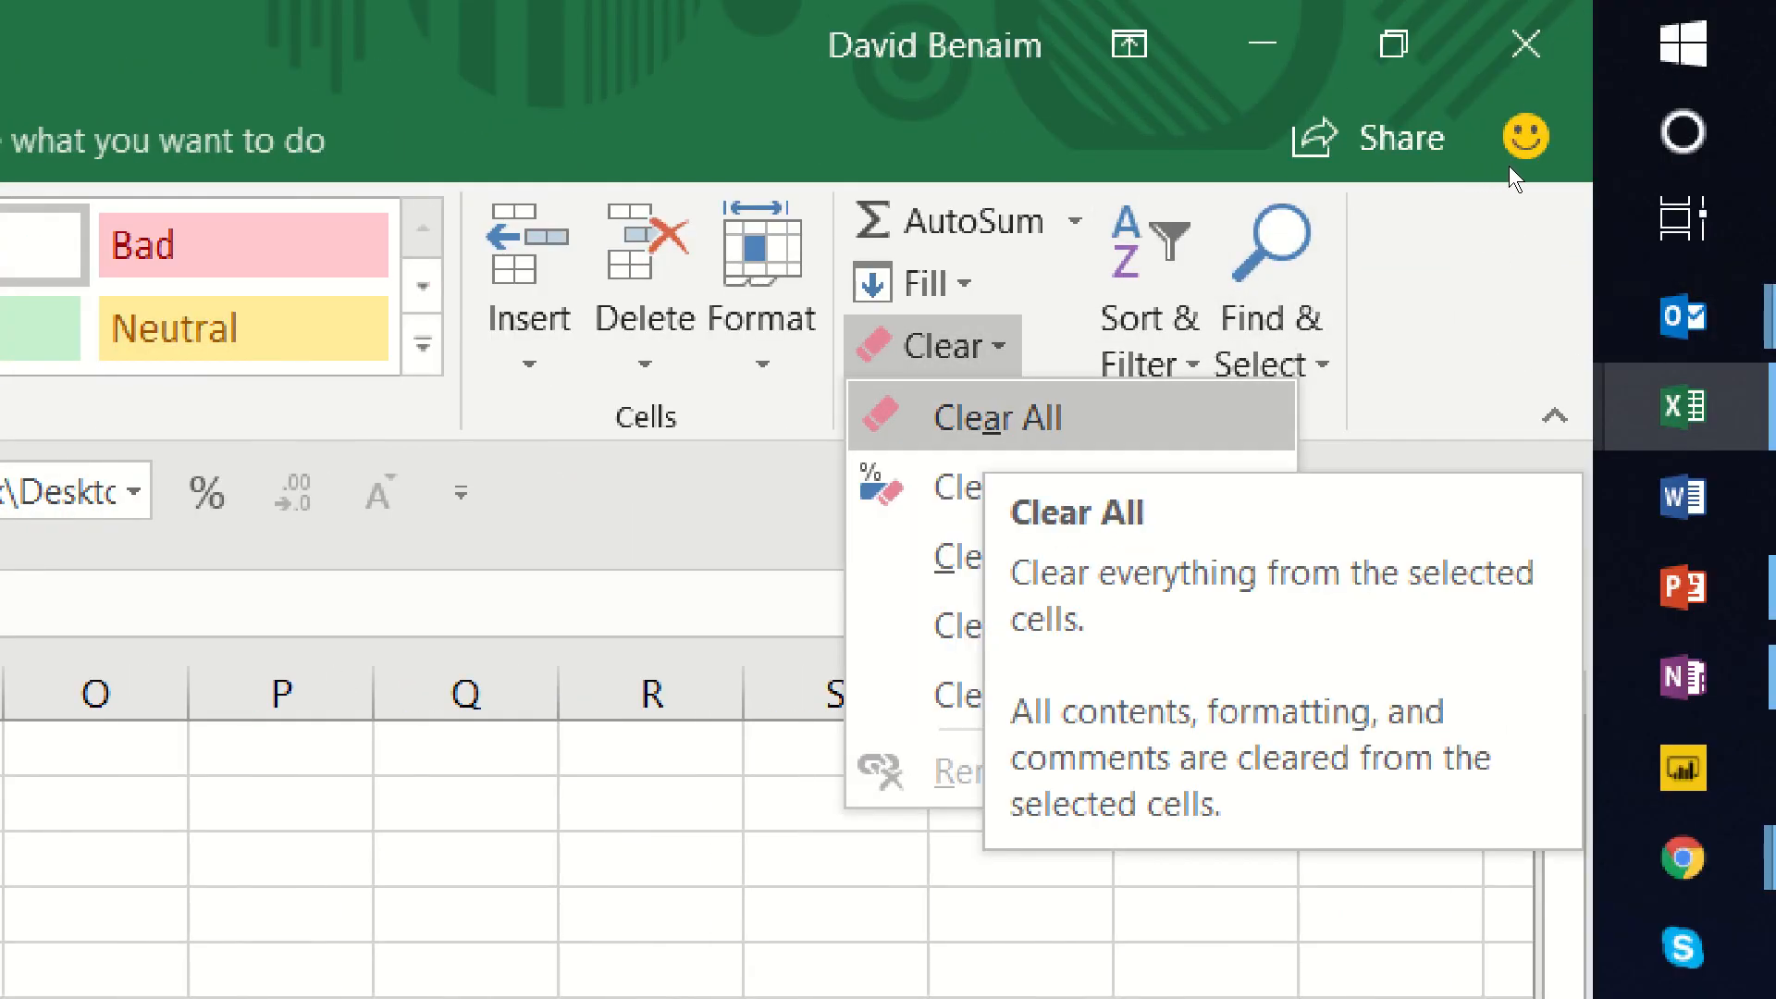
click(998, 418)
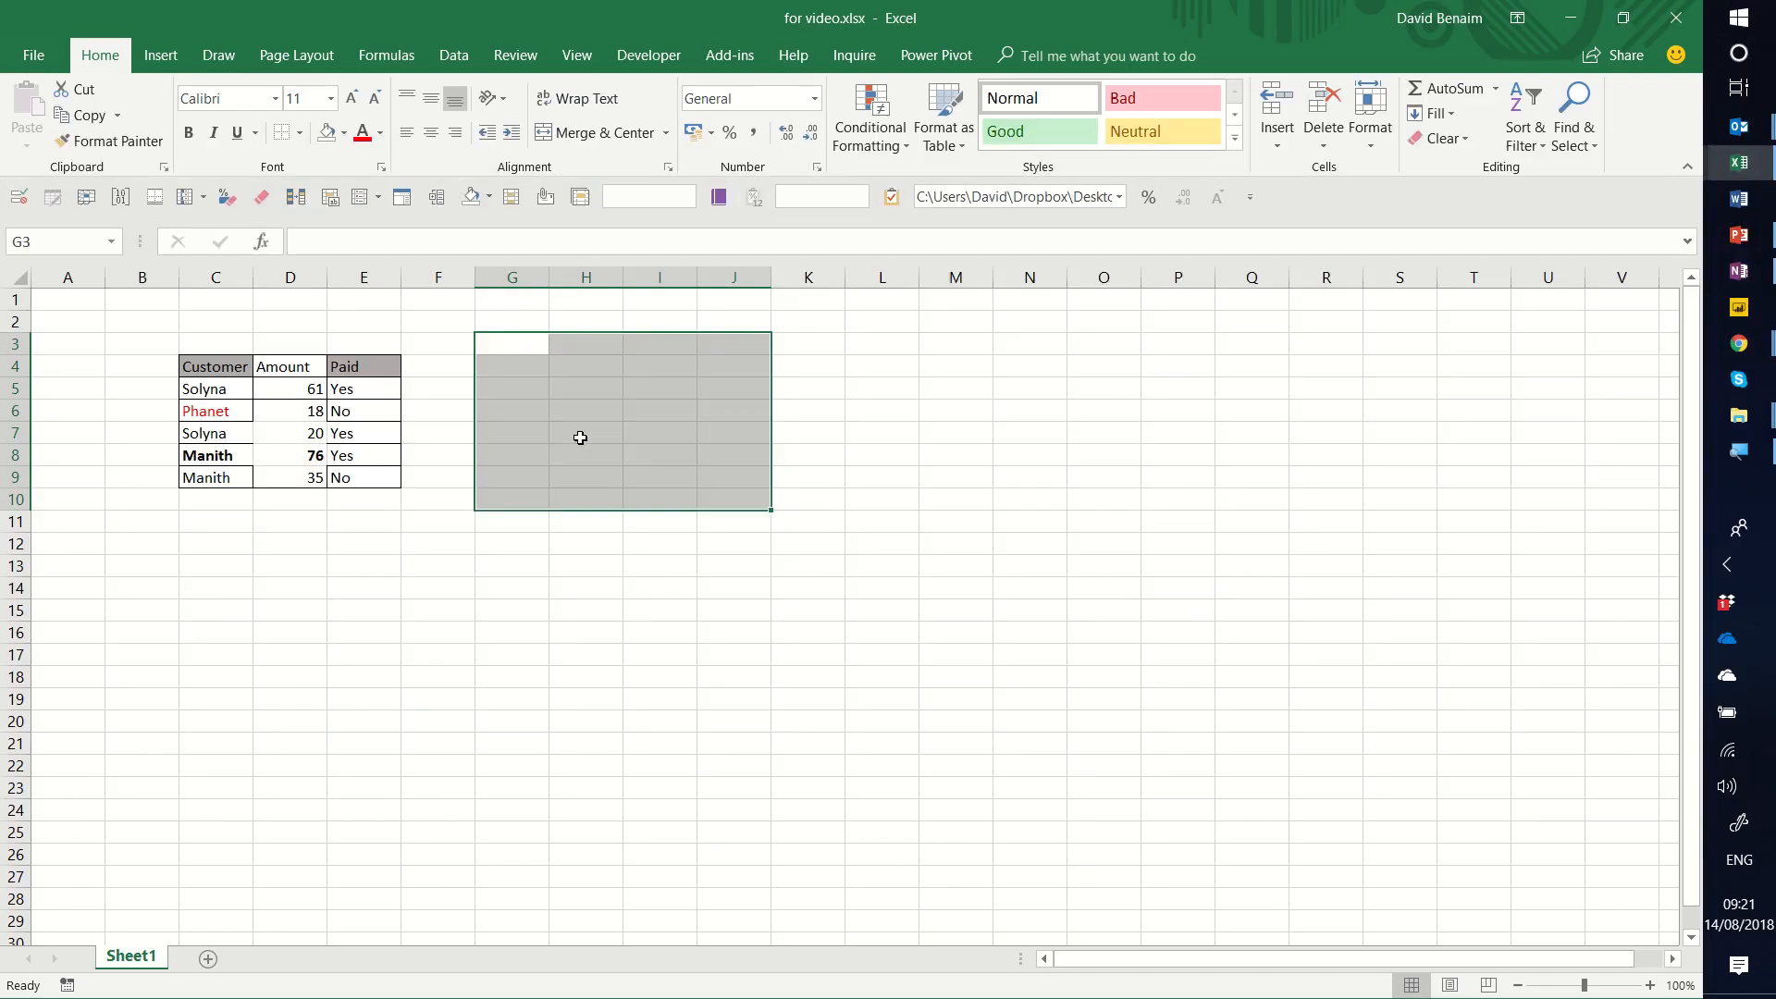
key(ctrl+z)
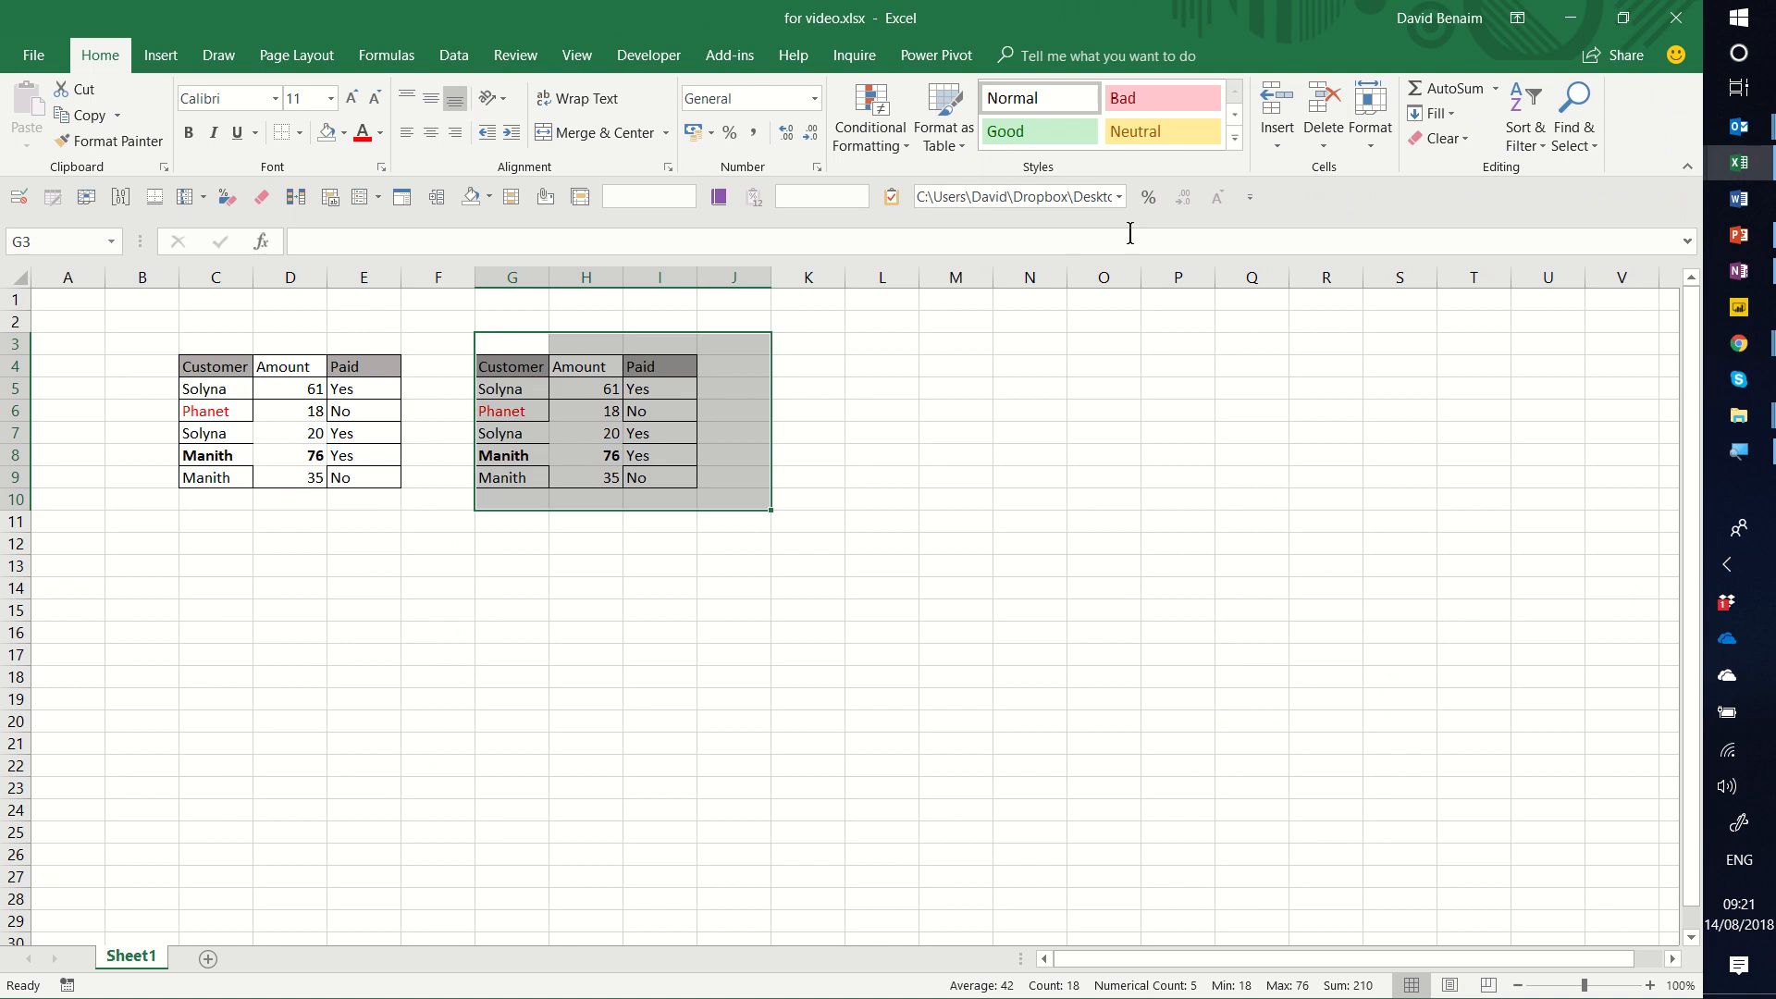
click(1420, 140)
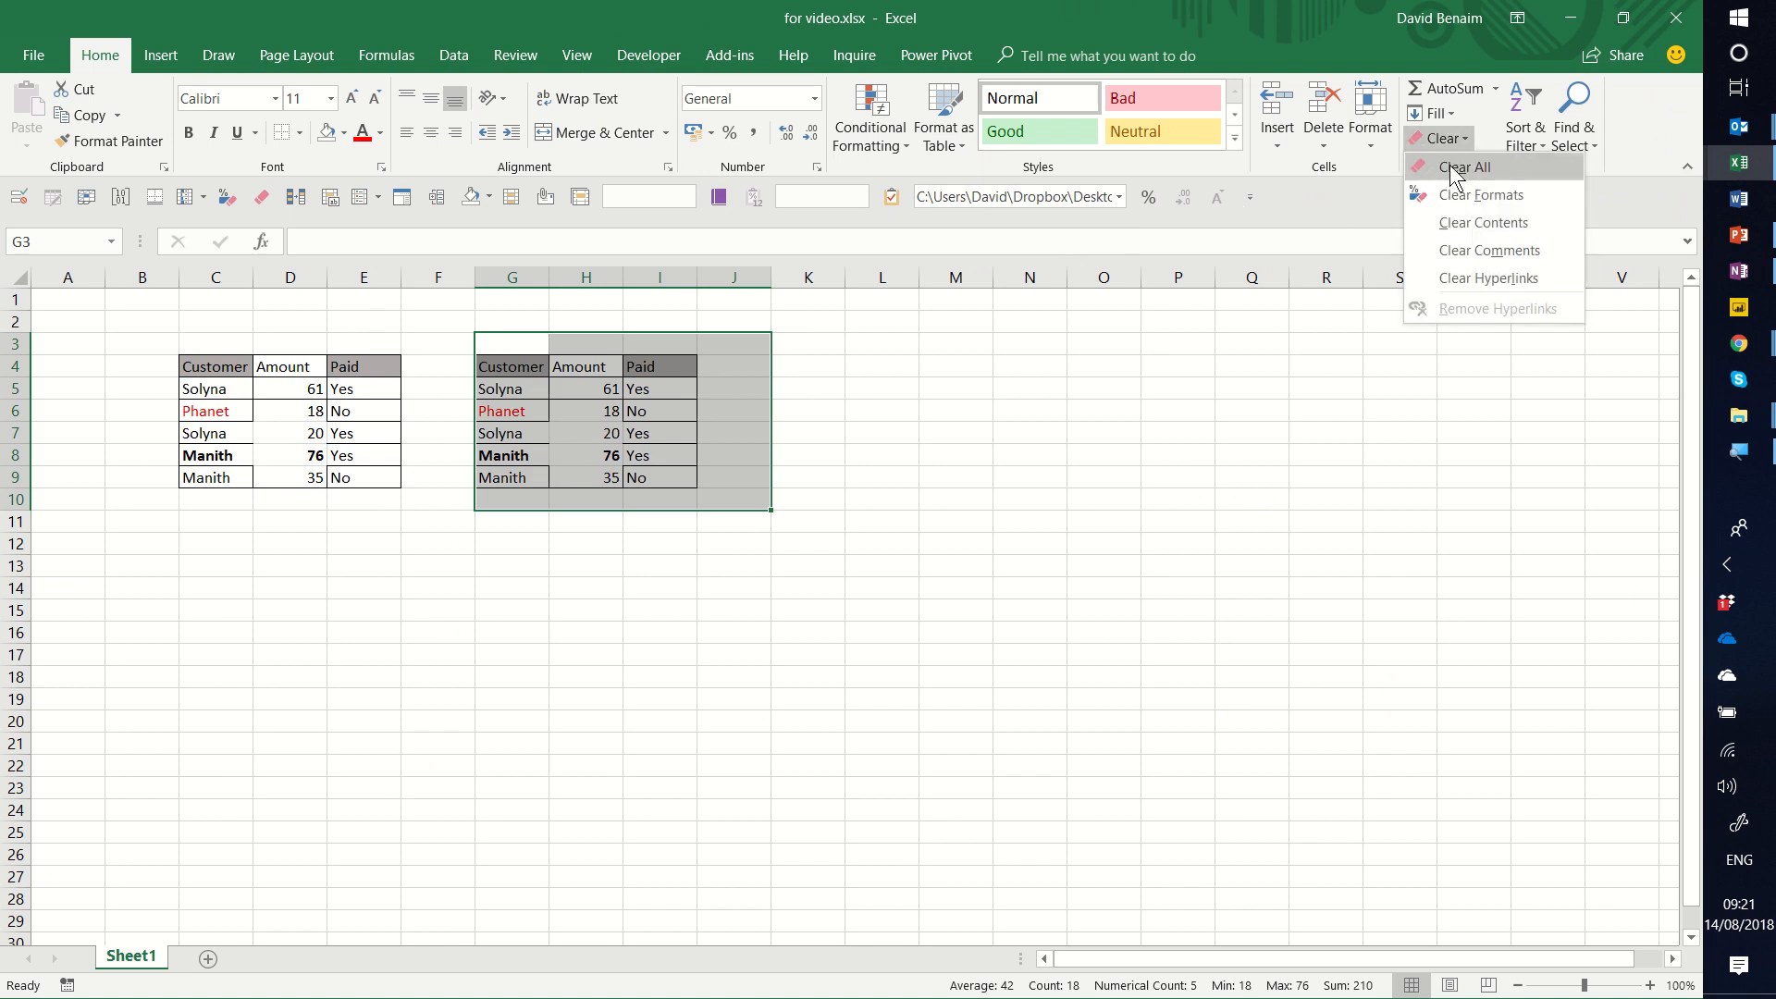
click(1450, 178)
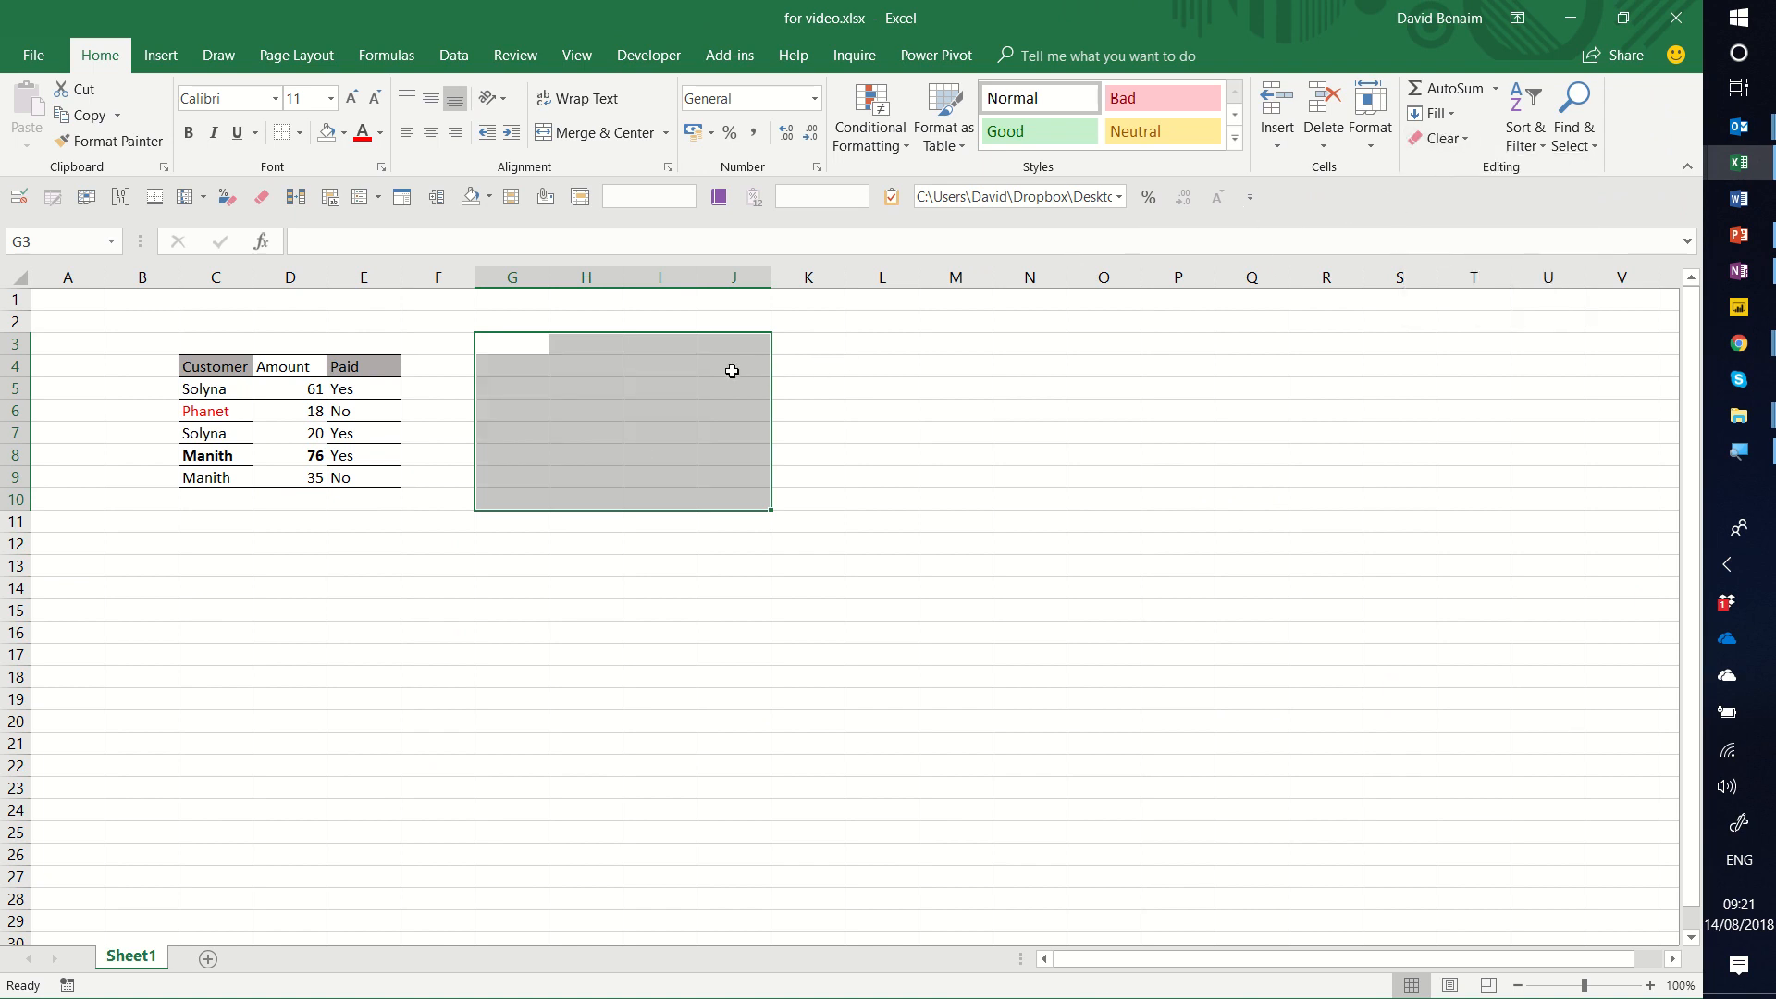
key(ctrl+z)
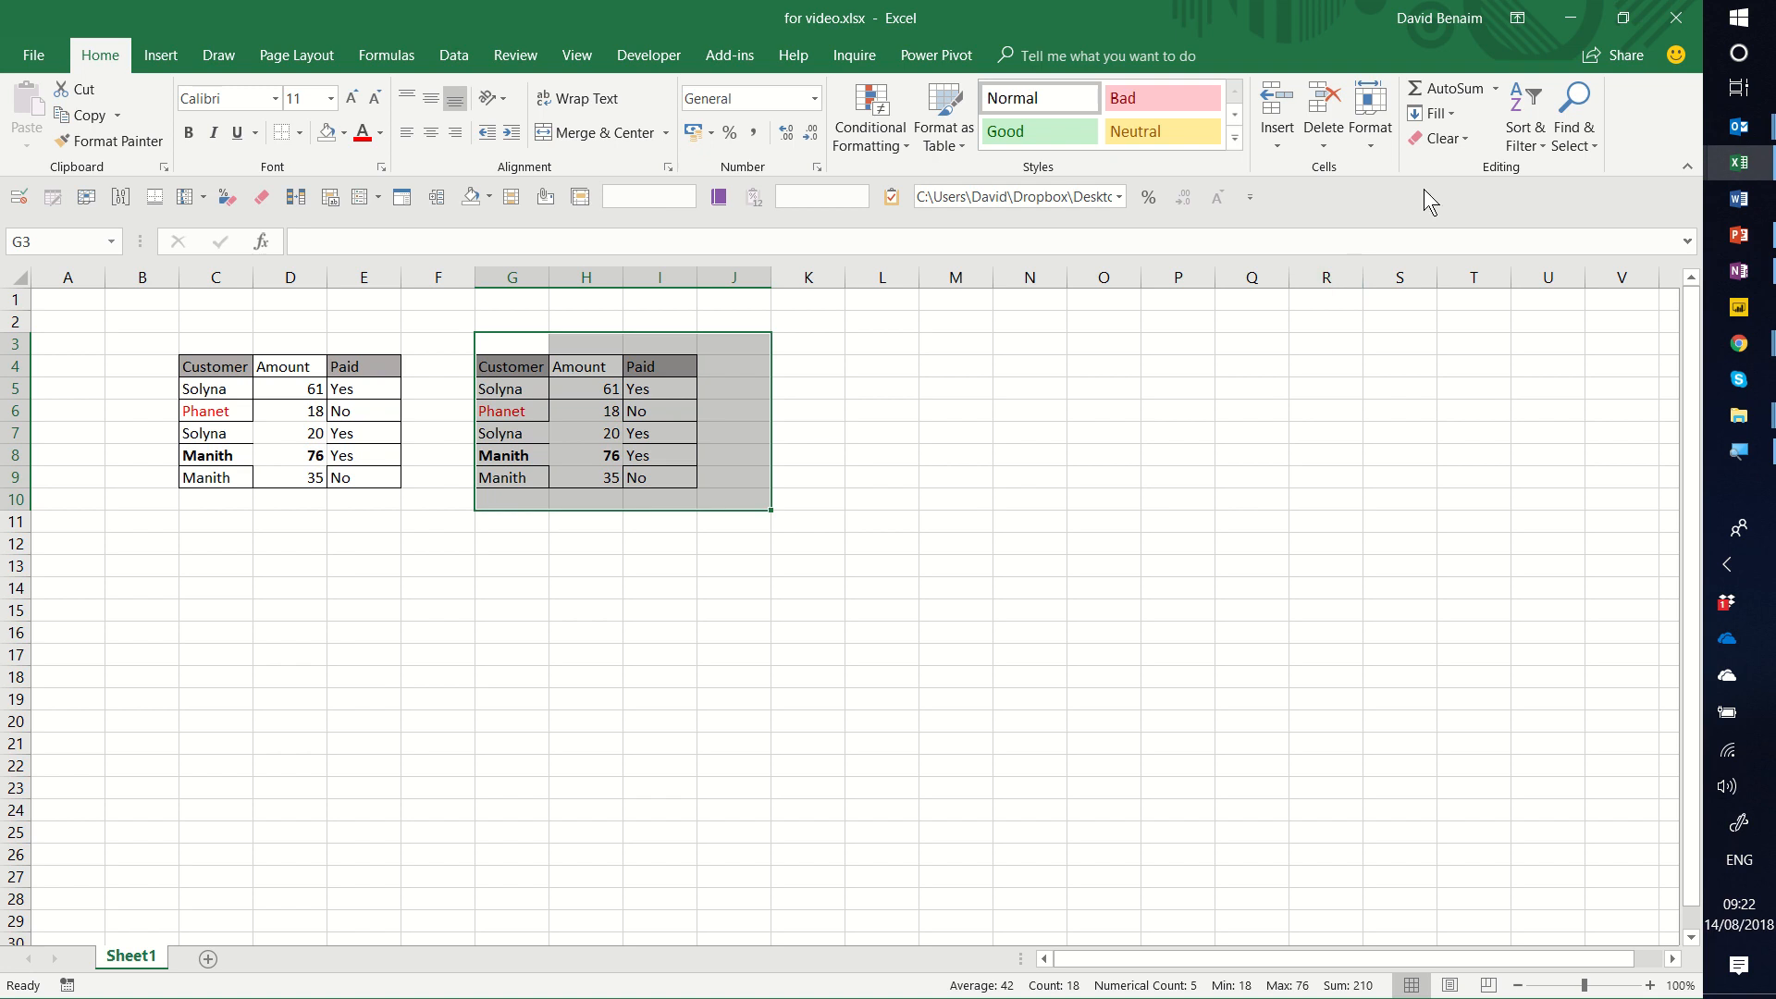
Clear the formats of G3:J10 while keeping the contents, and deselect the range by selecting cell K7.
click(1458, 138)
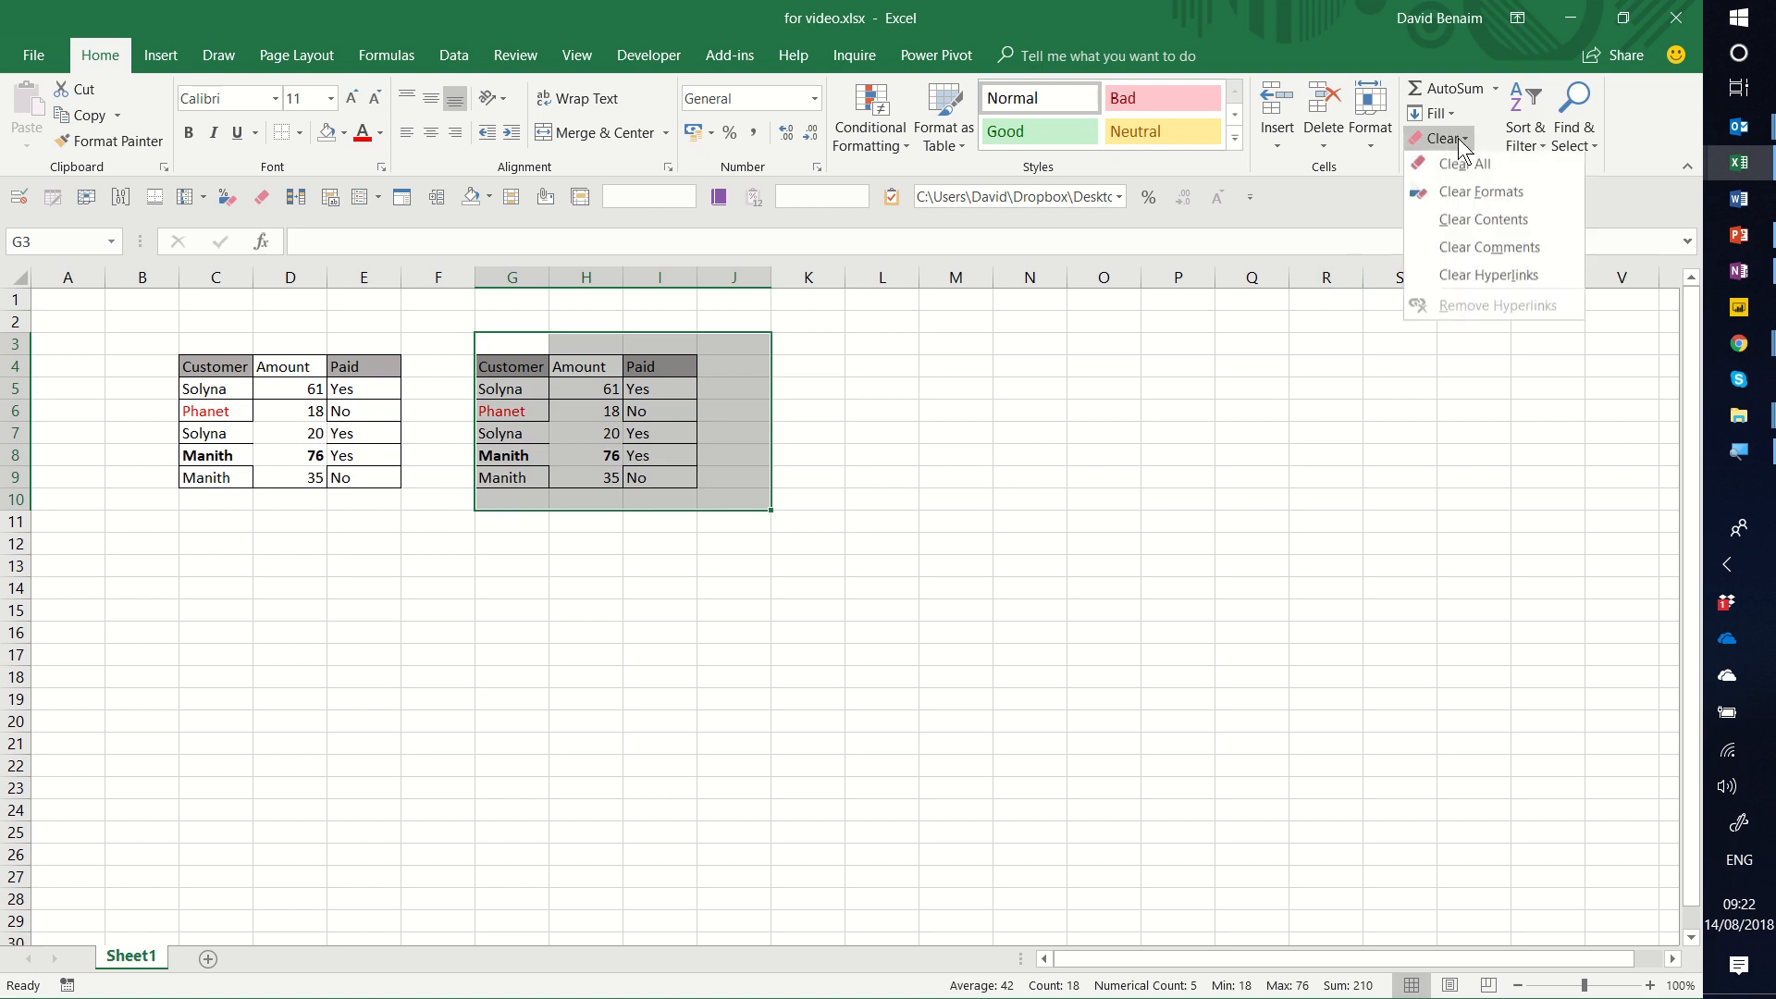
click(1471, 196)
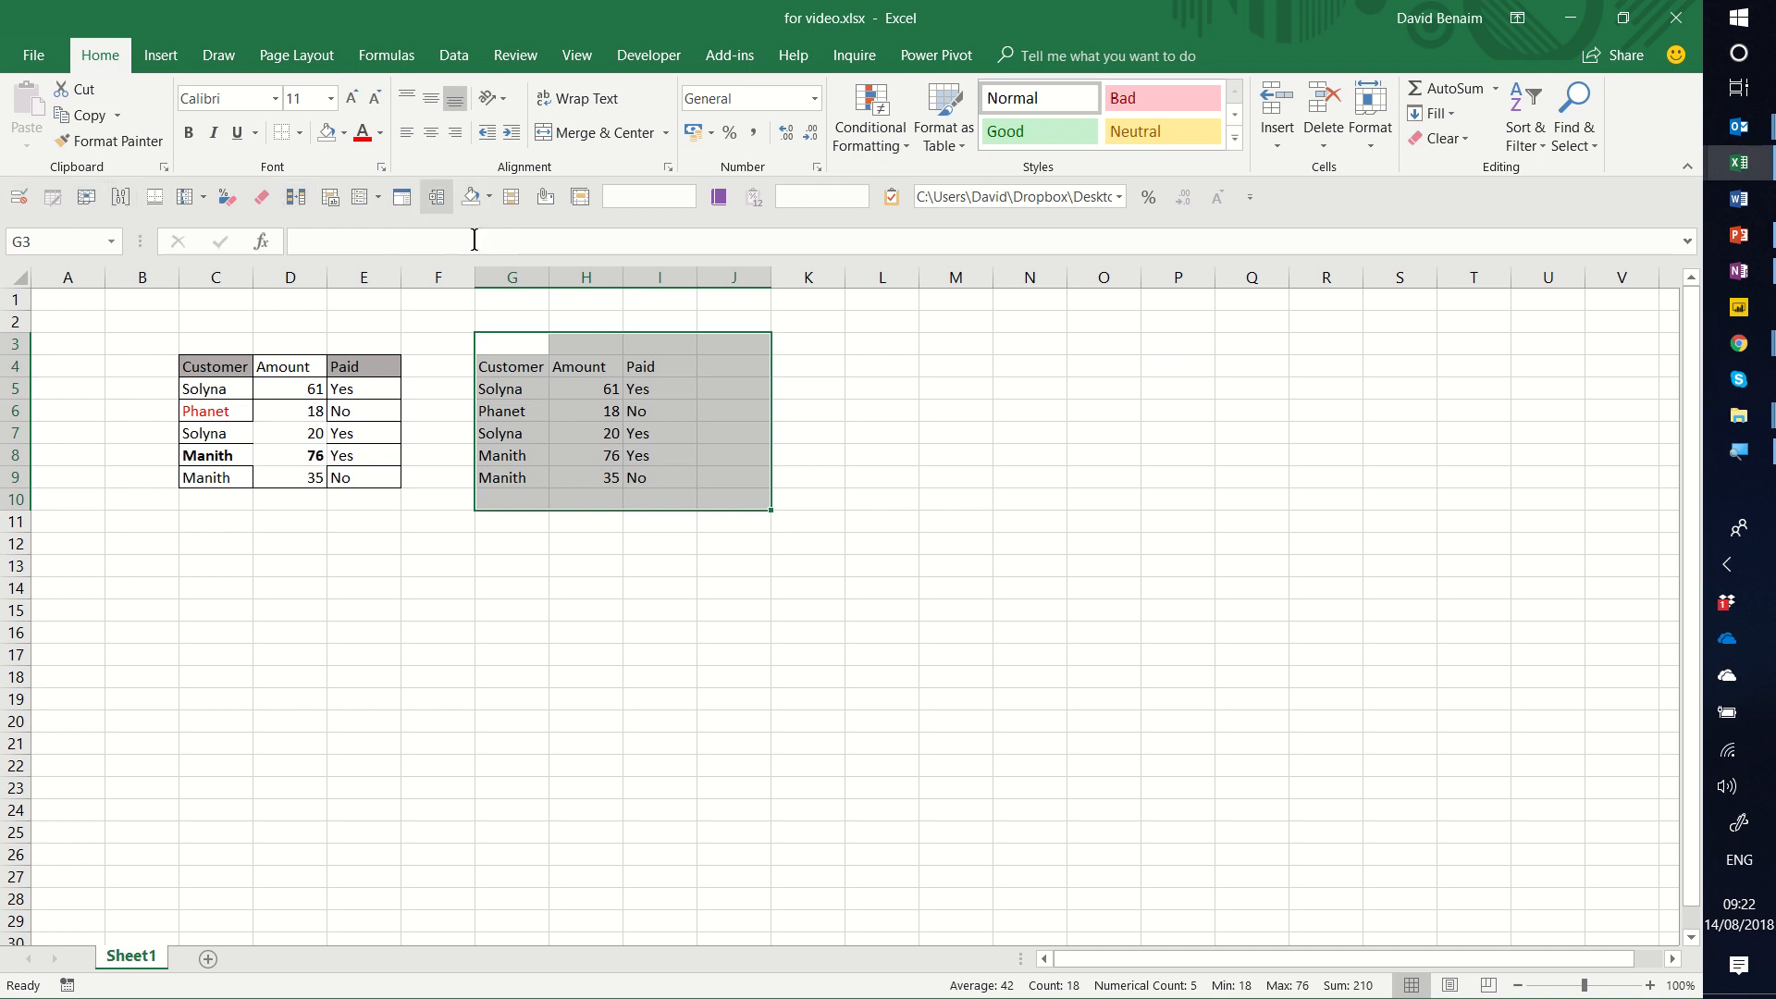
click(785, 432)
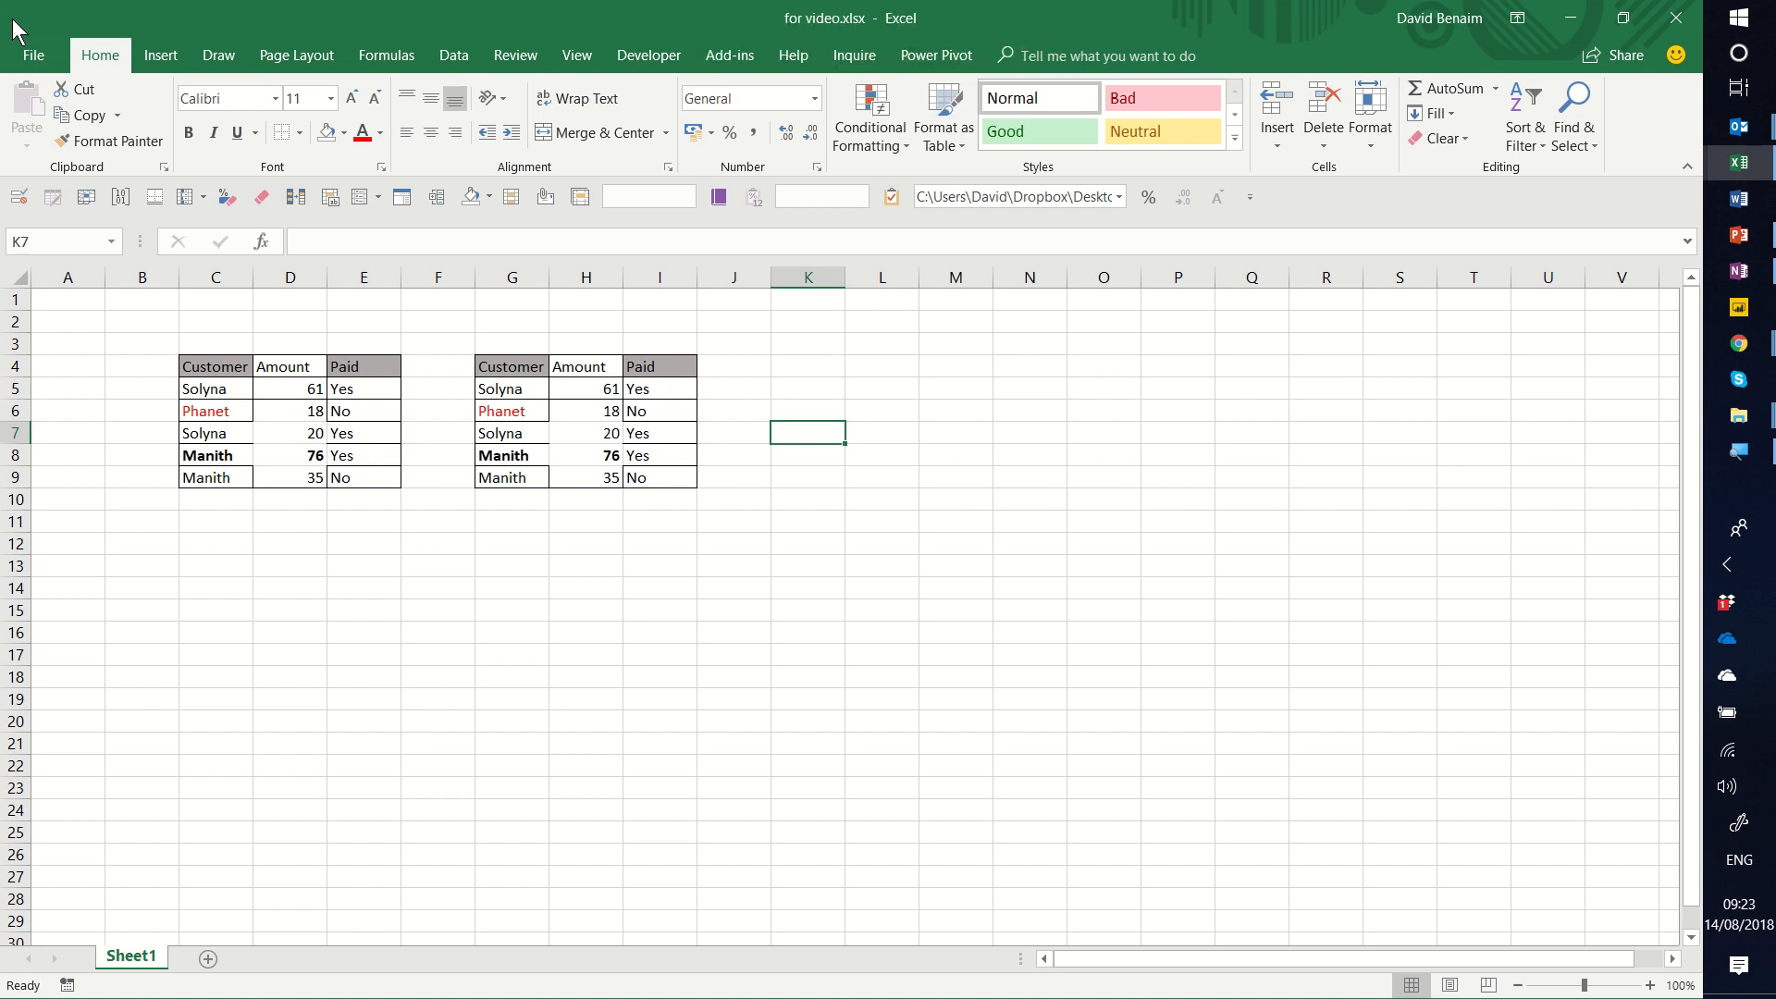
Add the Wrap Text command to the Quick Access Toolbar.
click(654, 431)
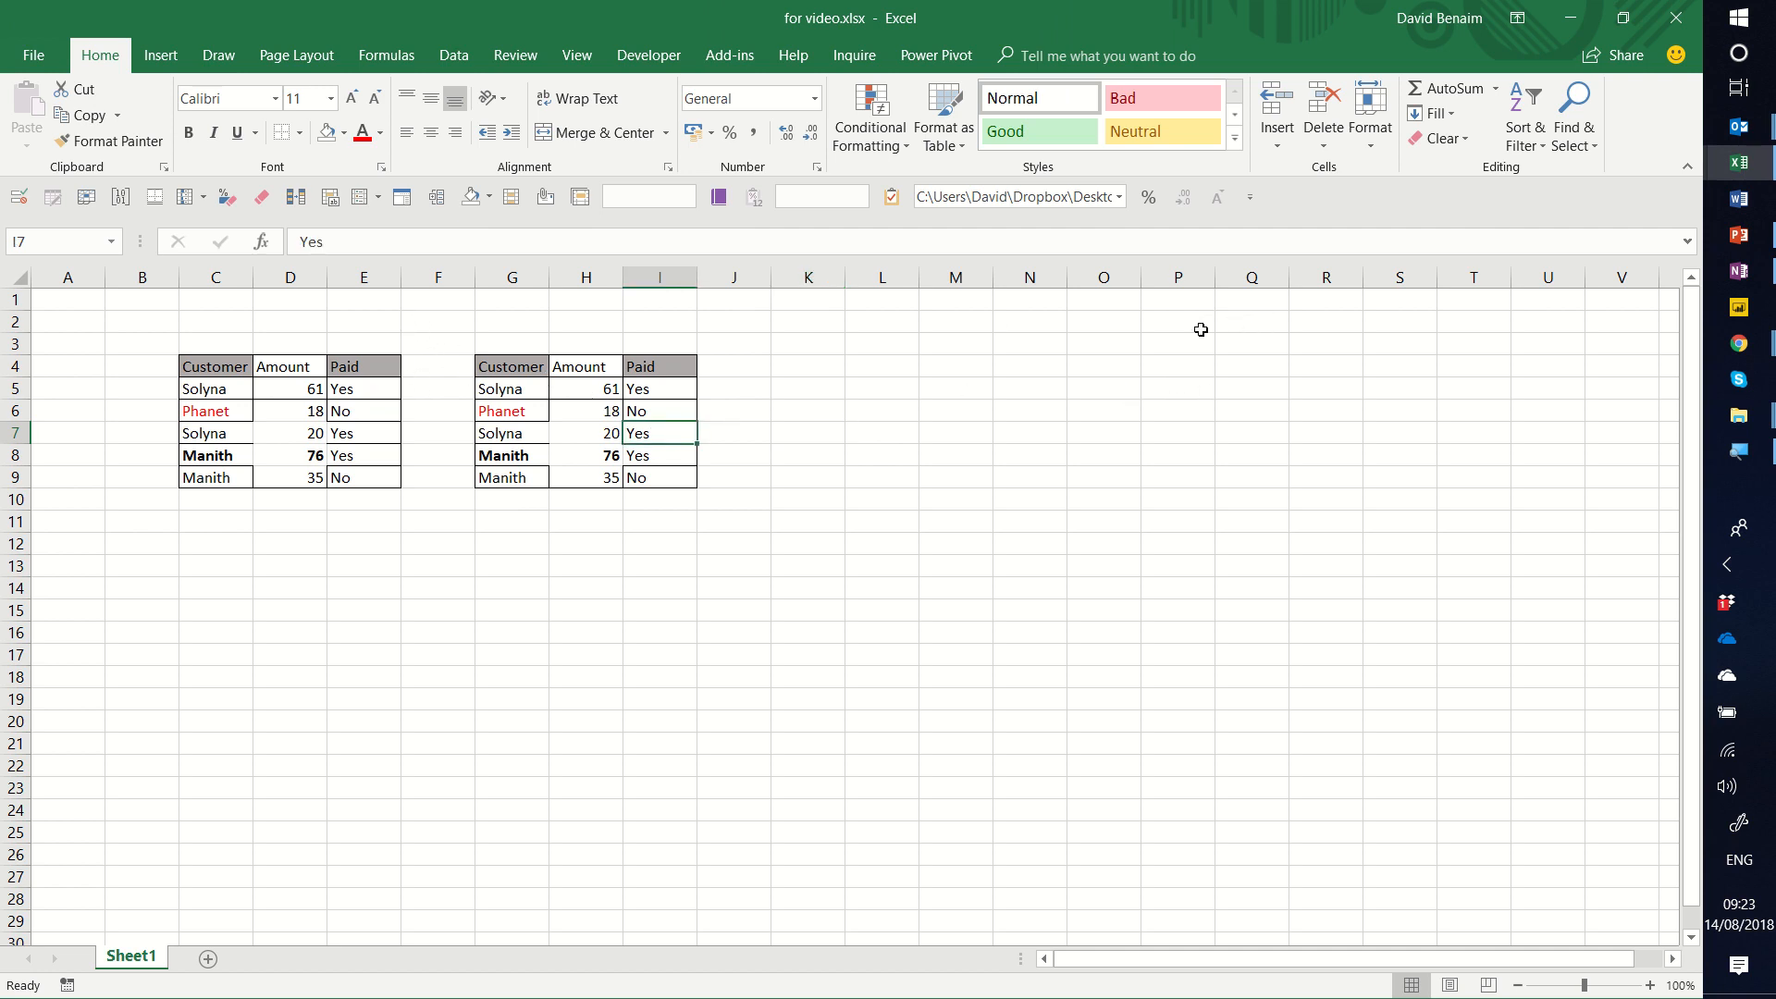
right_click(591, 99)
click(722, 117)
Enter "text that overflows" in cell M5 and switch Wrap Text on and off for that cell.
click(969, 386)
text(text that overflows)
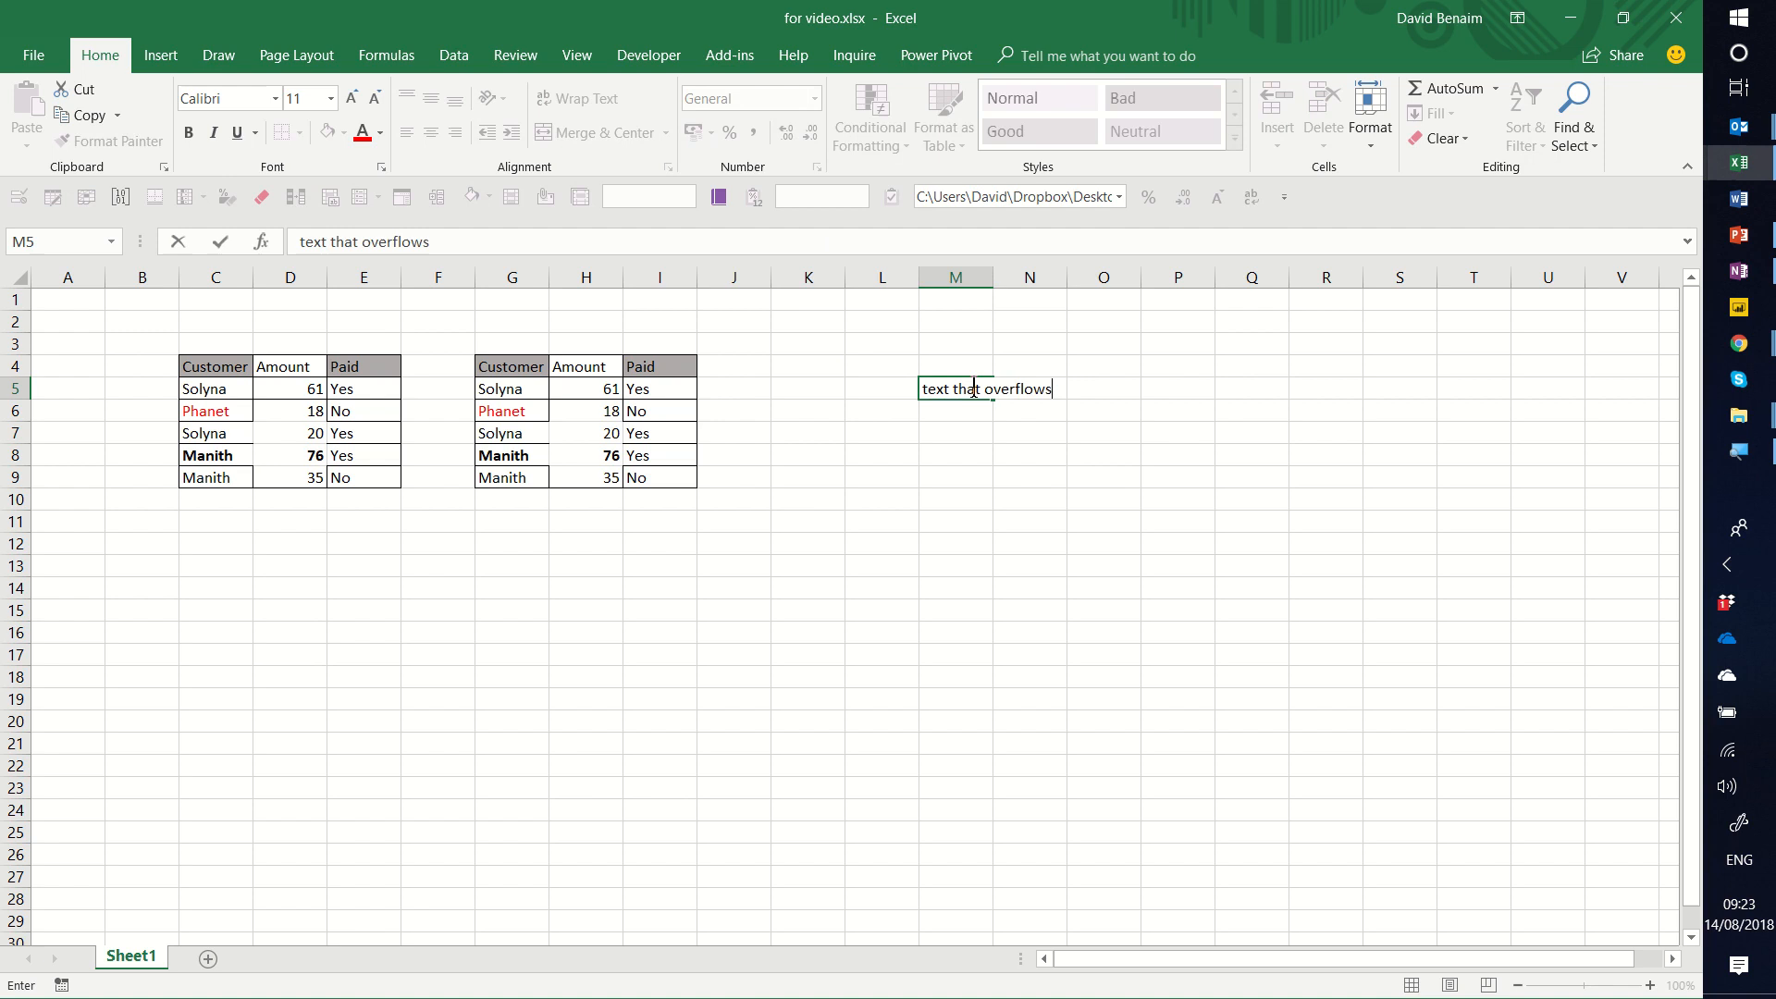
key(ctrl+Return)
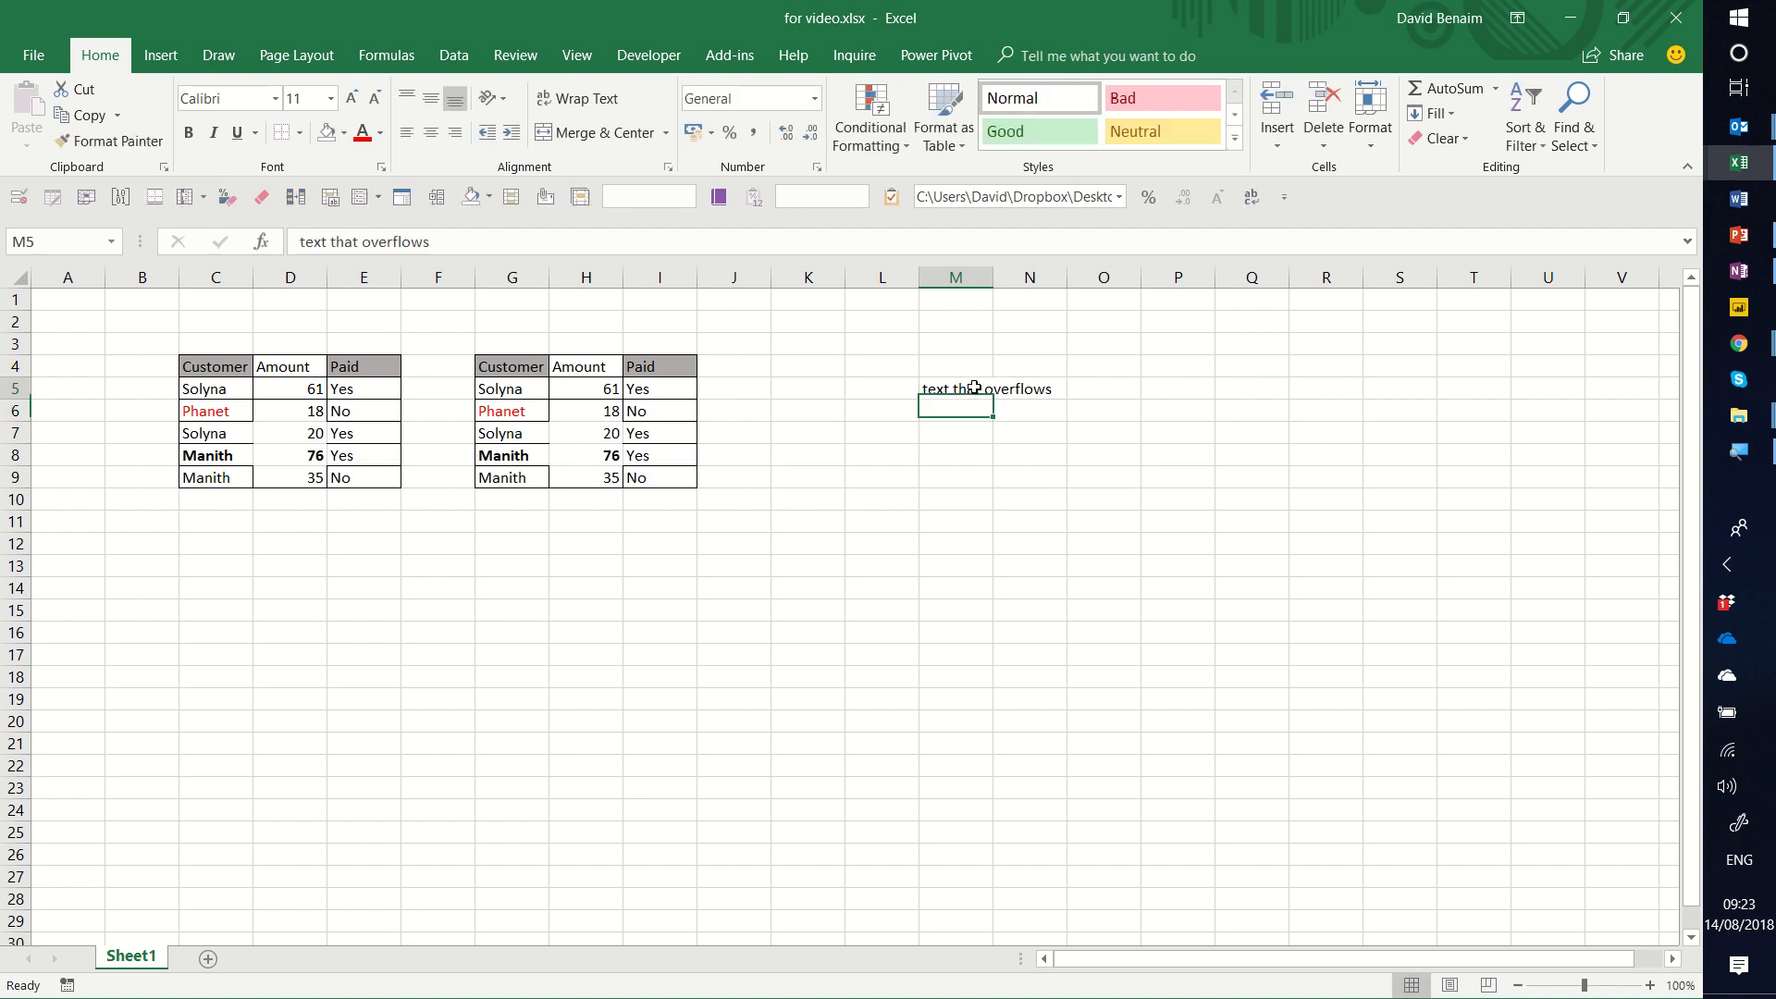
click(1252, 198)
click(557, 93)
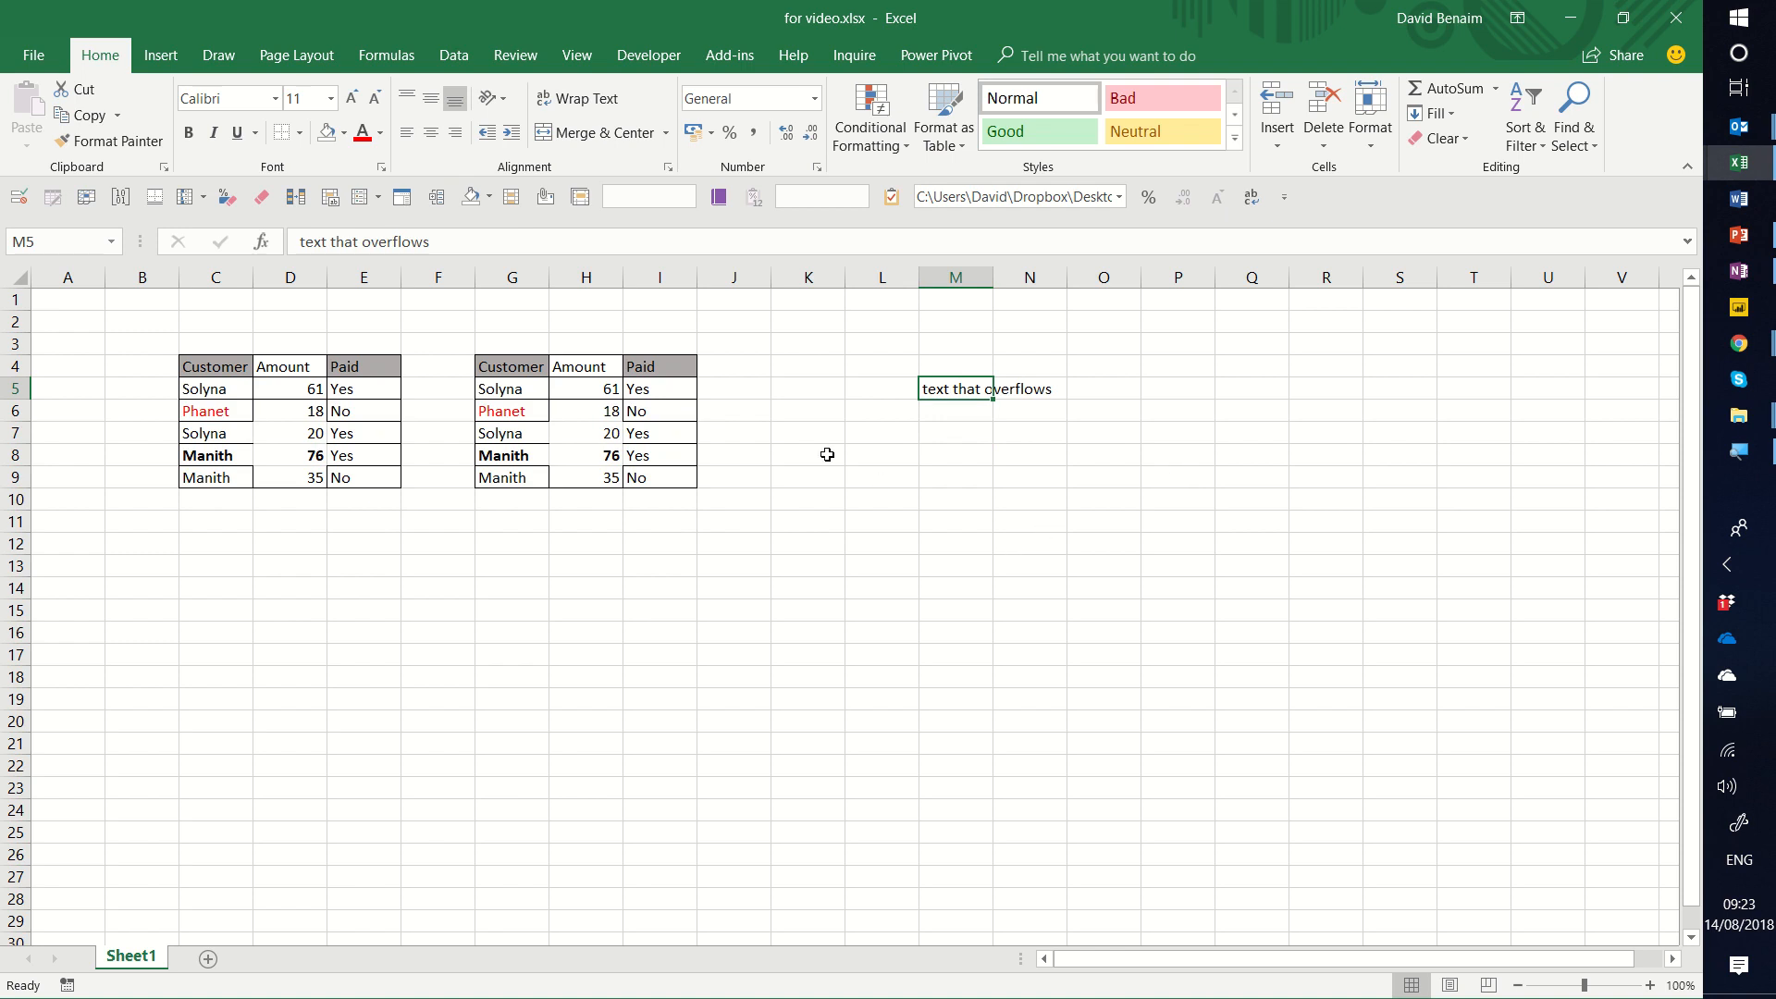
Clear all contents and formatting from G3:J11, and undo the clearing.
drag(504, 344, 740, 522)
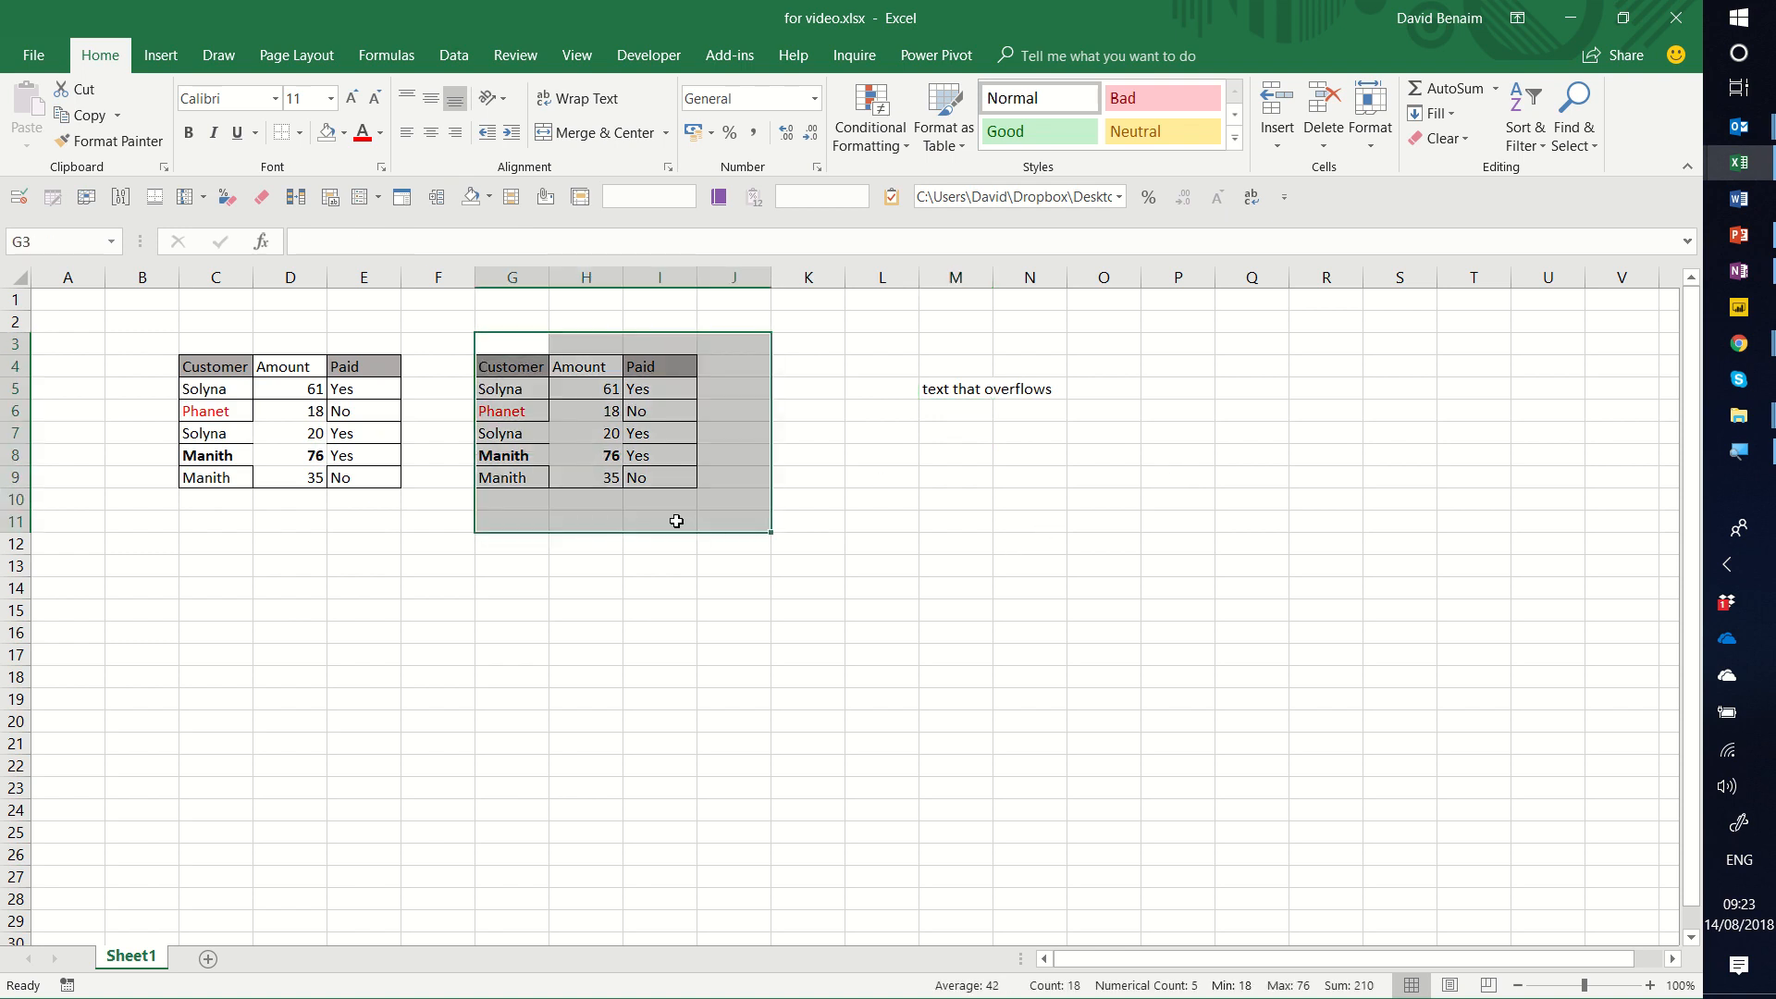
click(262, 197)
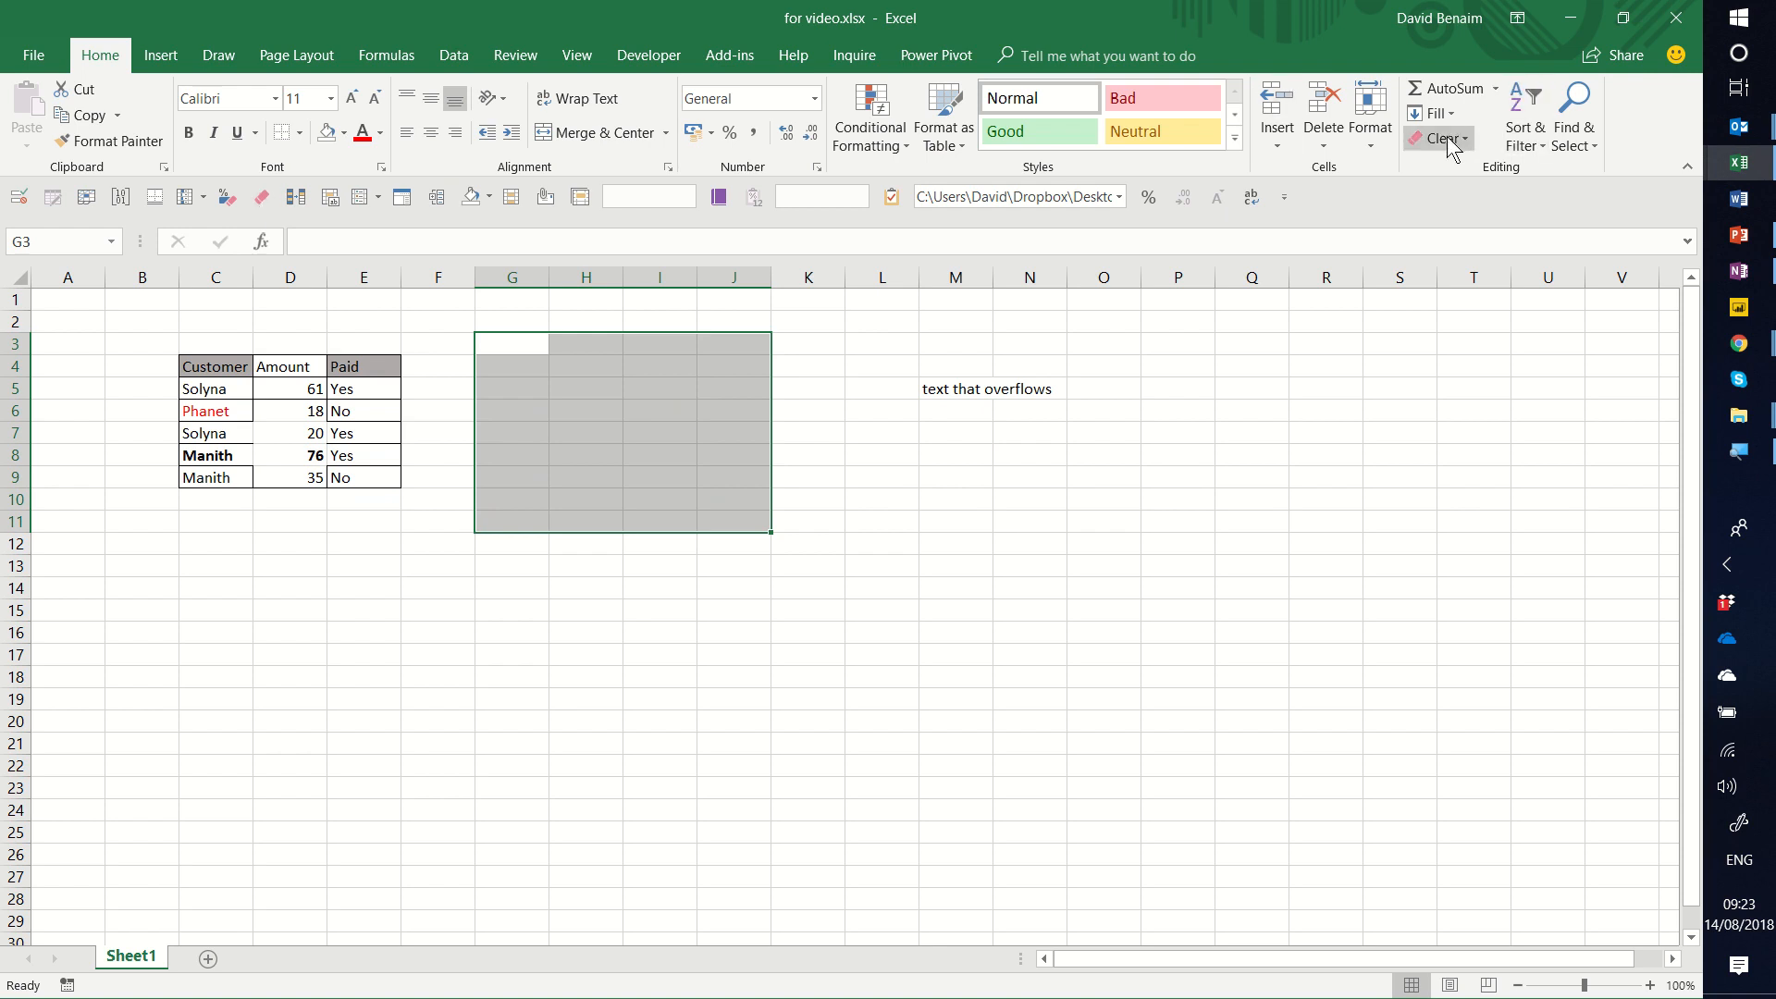
key(ctrl+z)
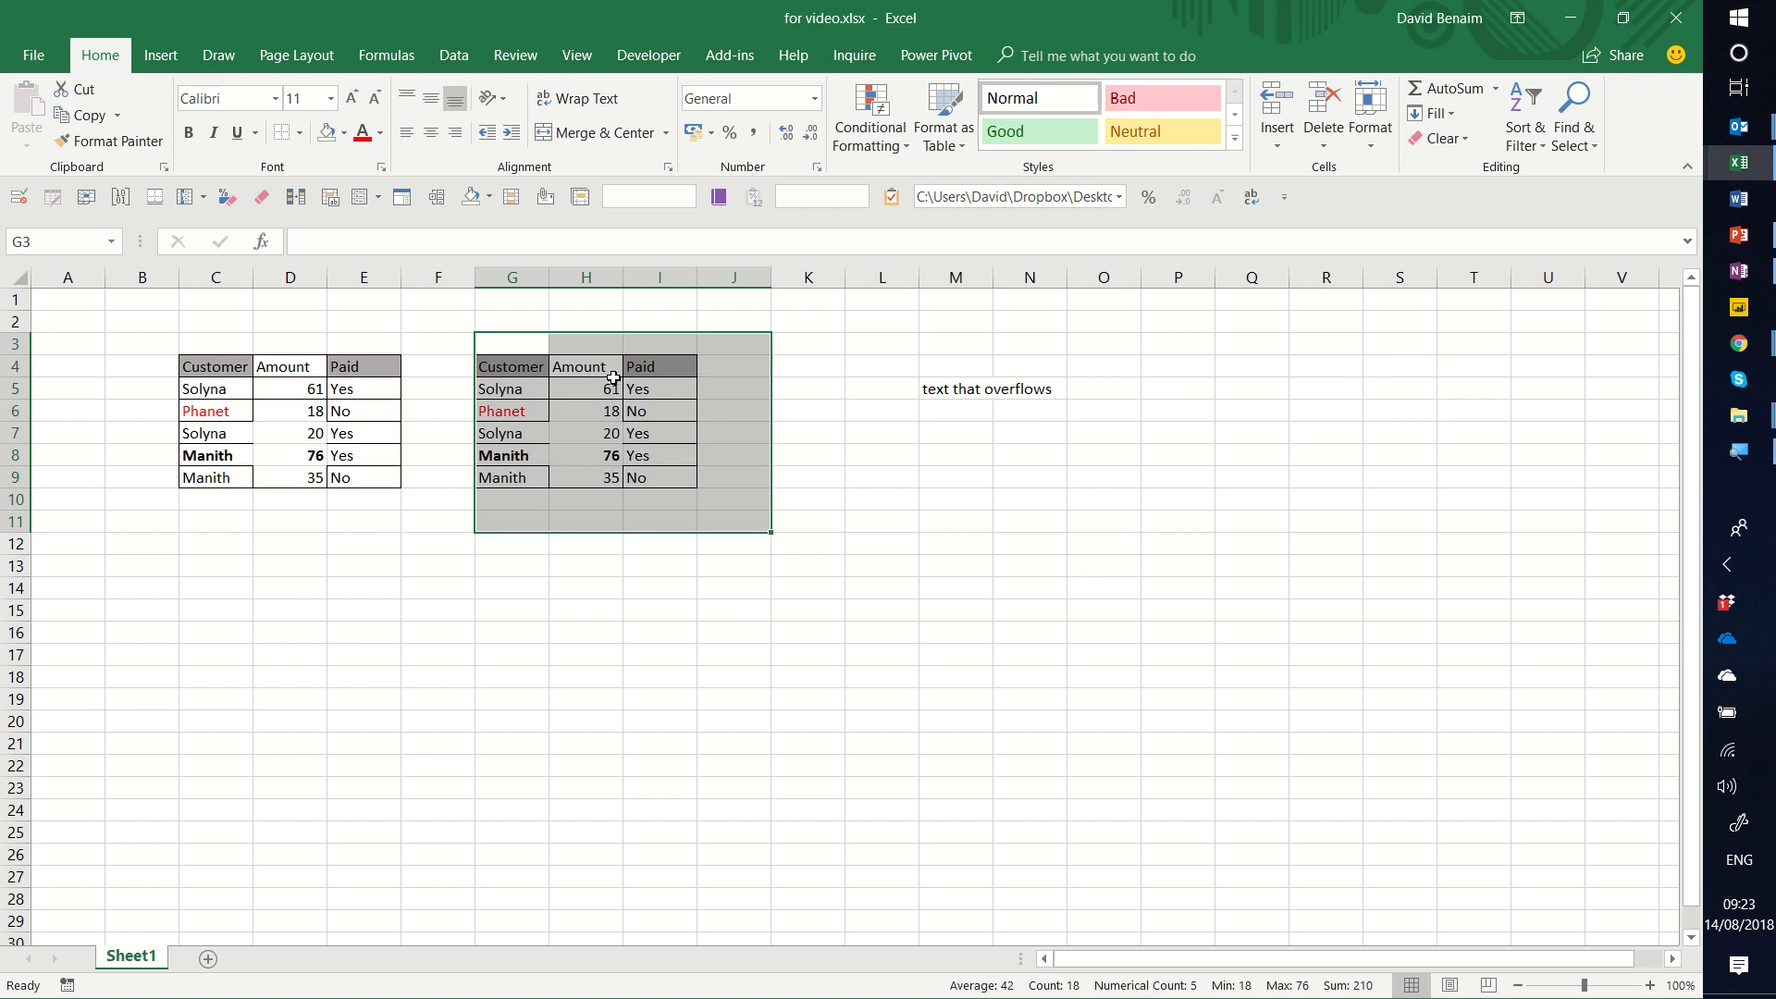
Open the Quick Access Toolbar customization options and look through its current commands from Clear Formats to Duplicate Values.
right_click(593, 101)
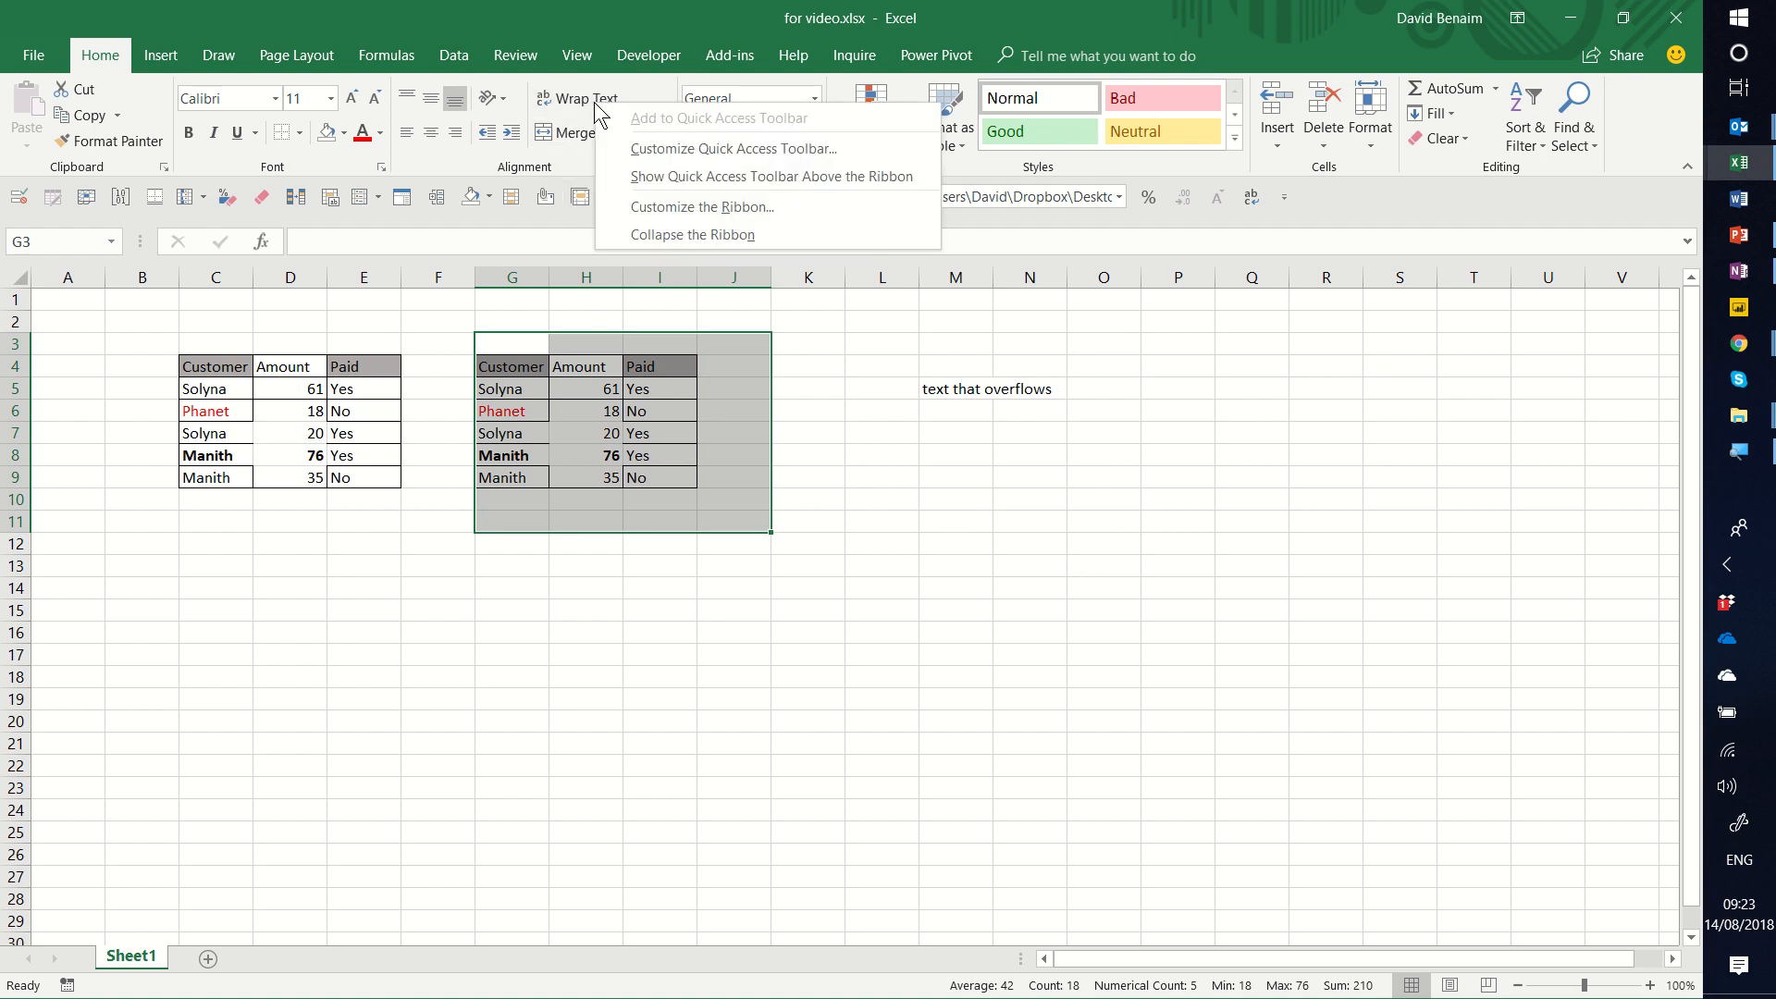
click(764, 148)
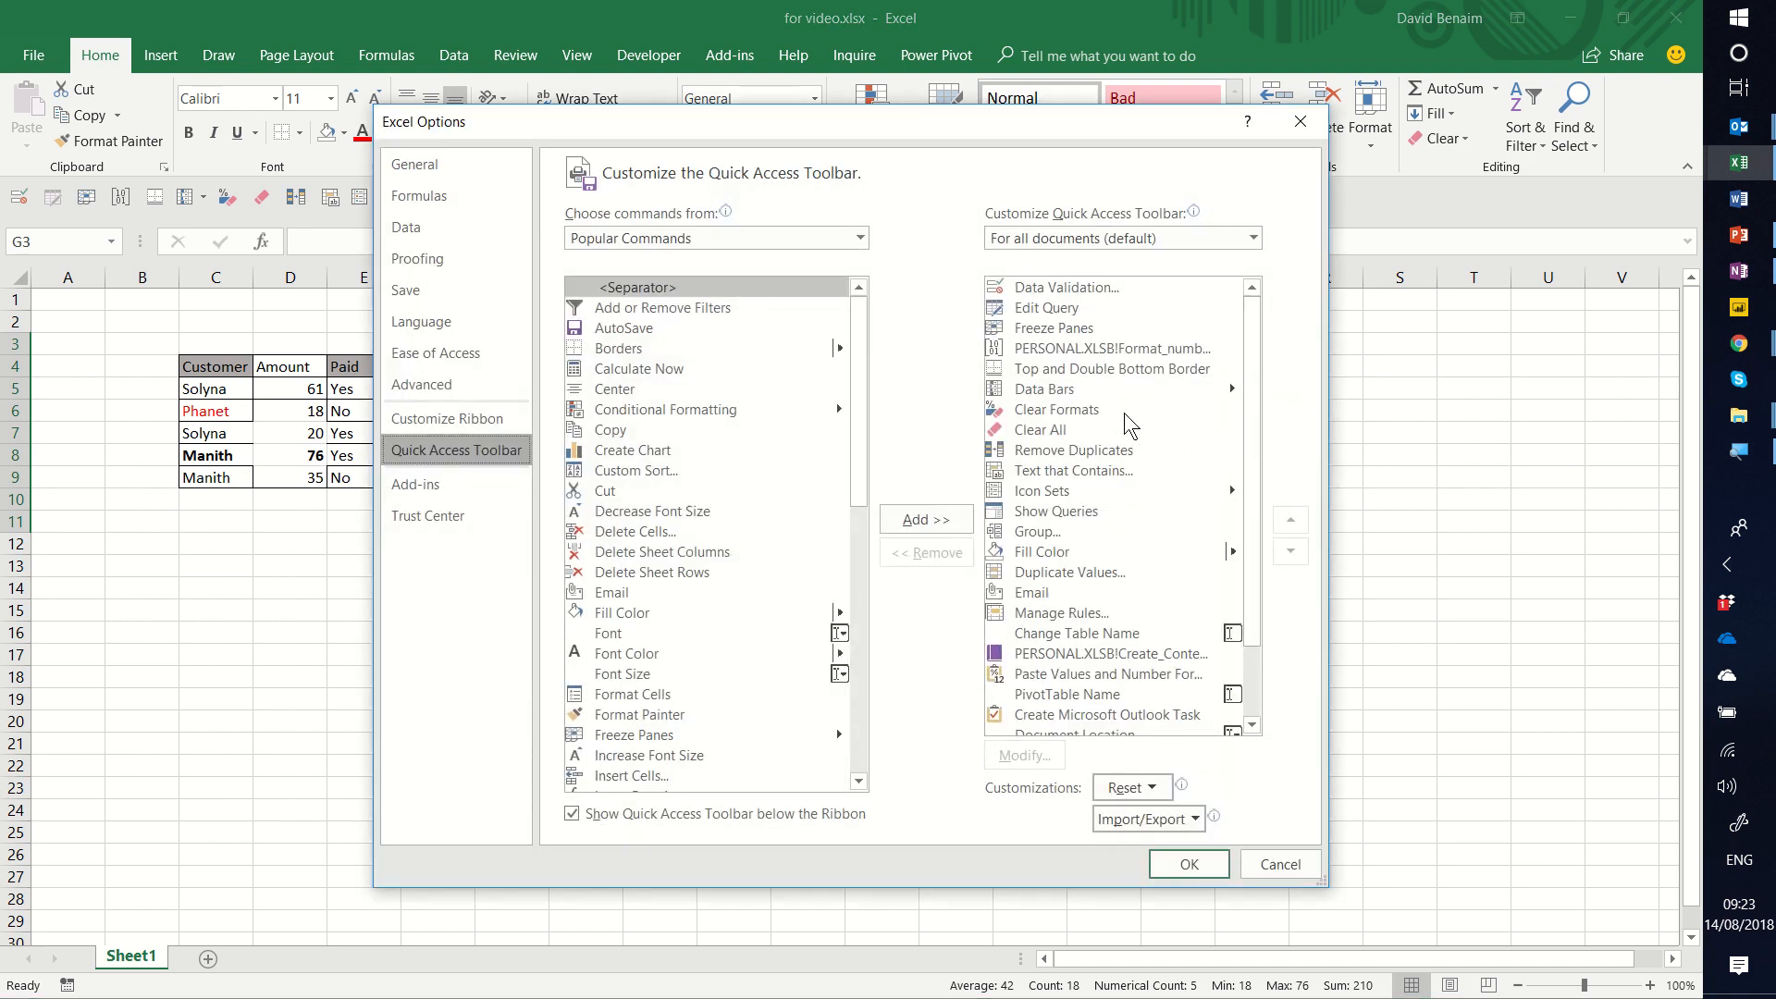
click(1130, 410)
click(1130, 430)
click(1130, 451)
click(1130, 491)
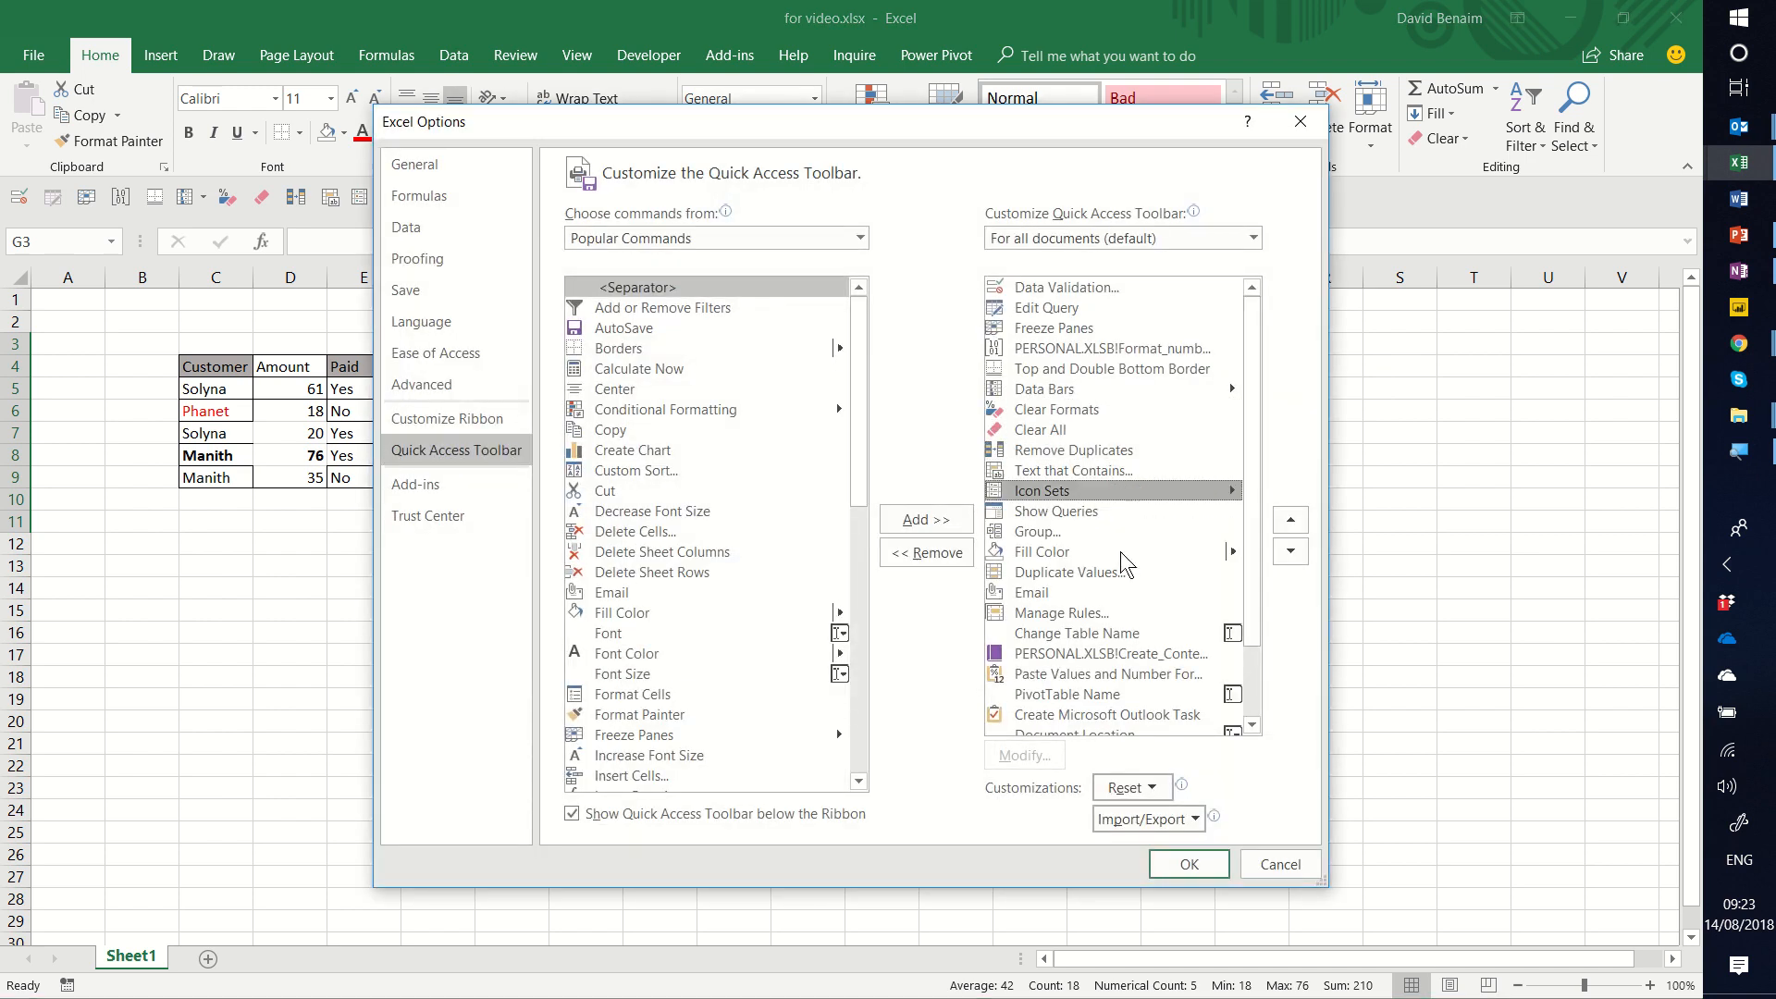
click(1123, 571)
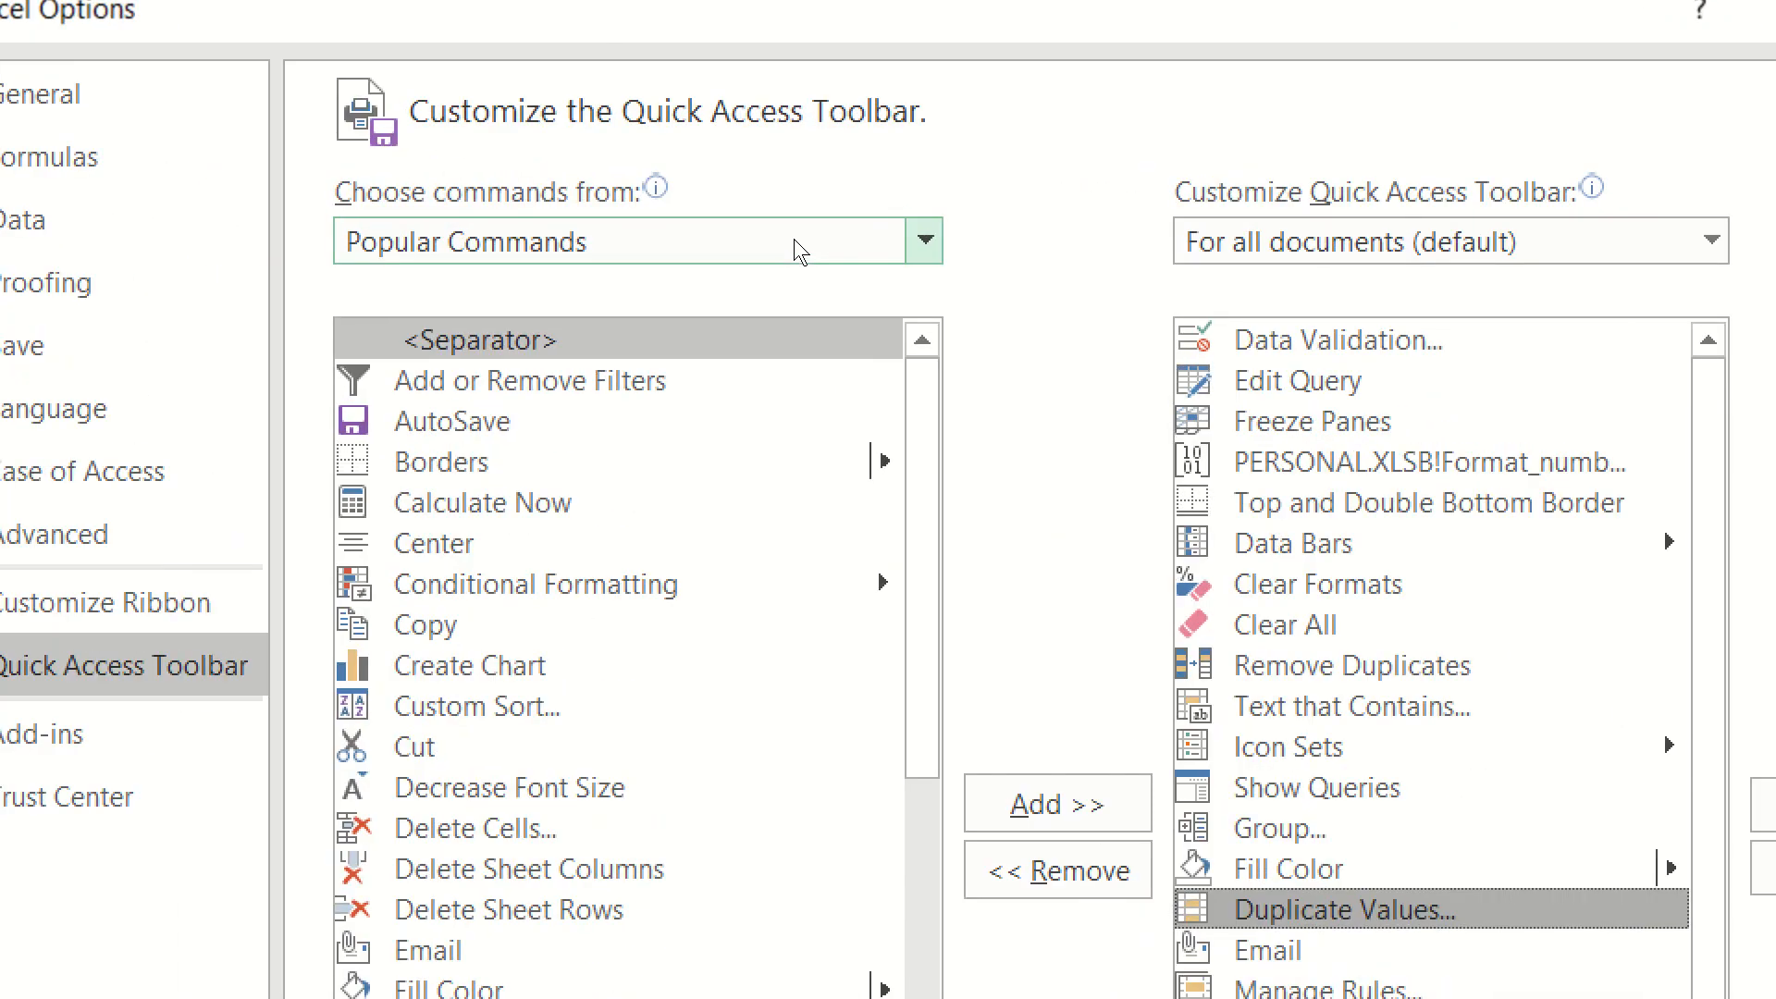
Set the source of available commands to All Commands and browse the list.
click(794, 240)
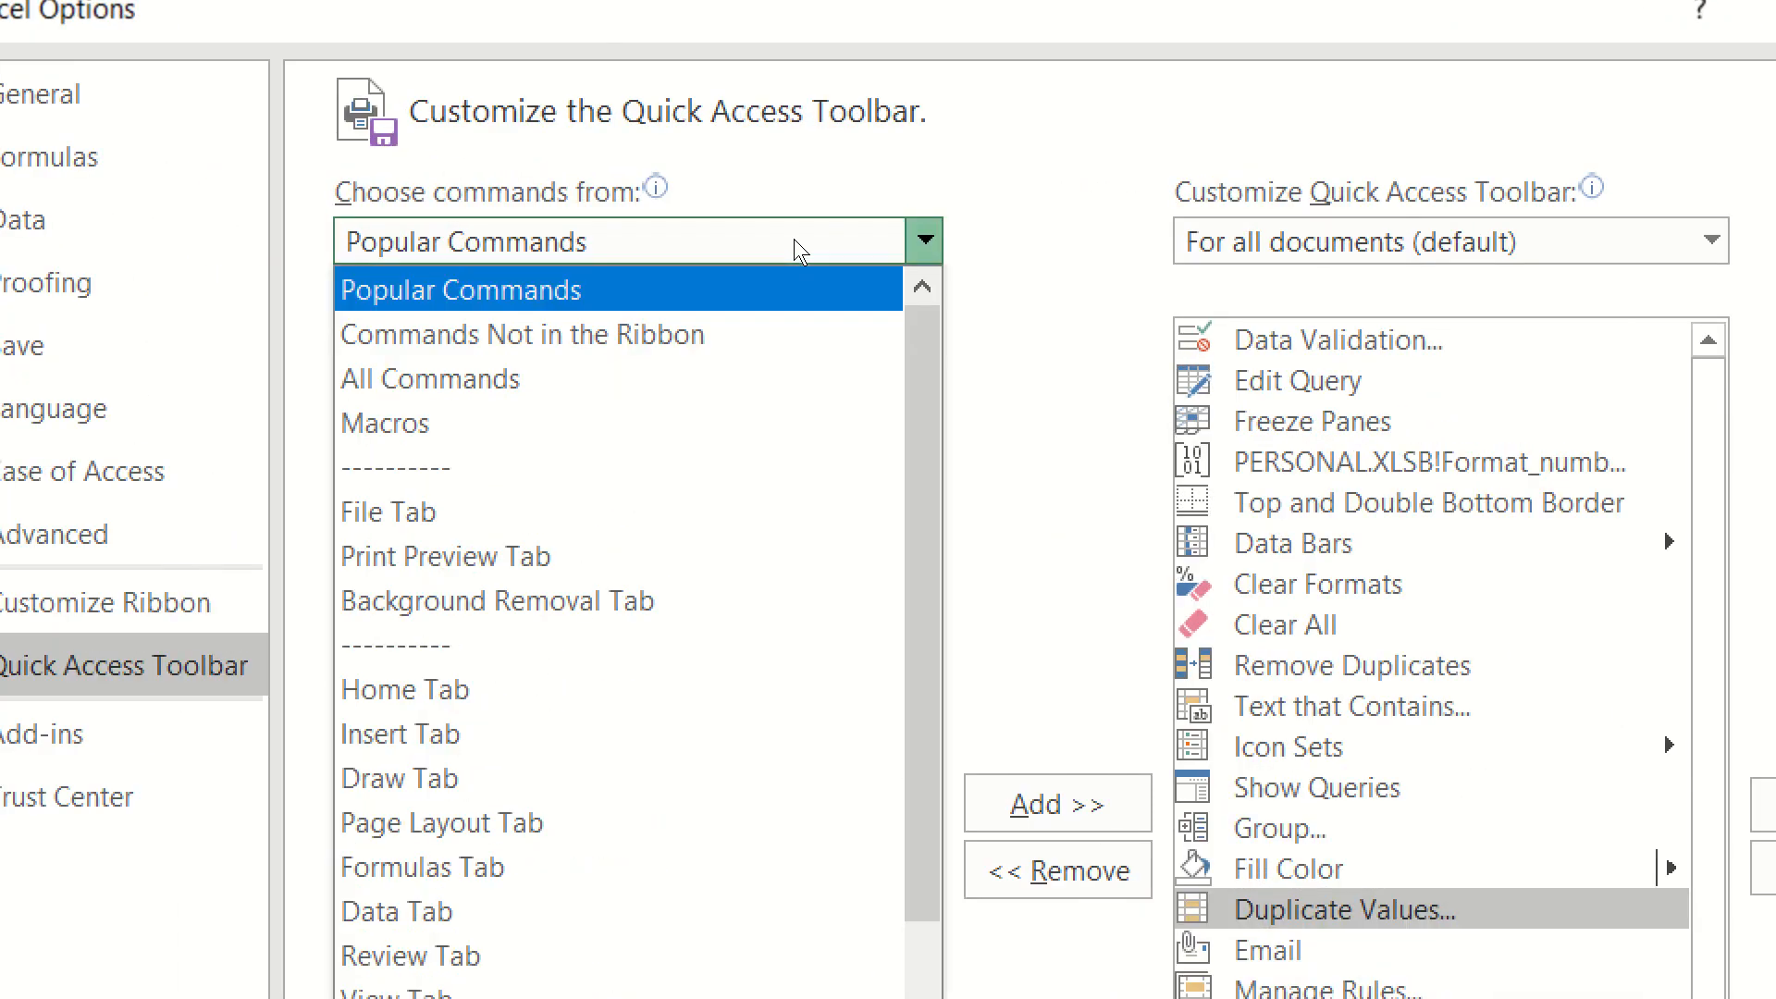
click(607, 311)
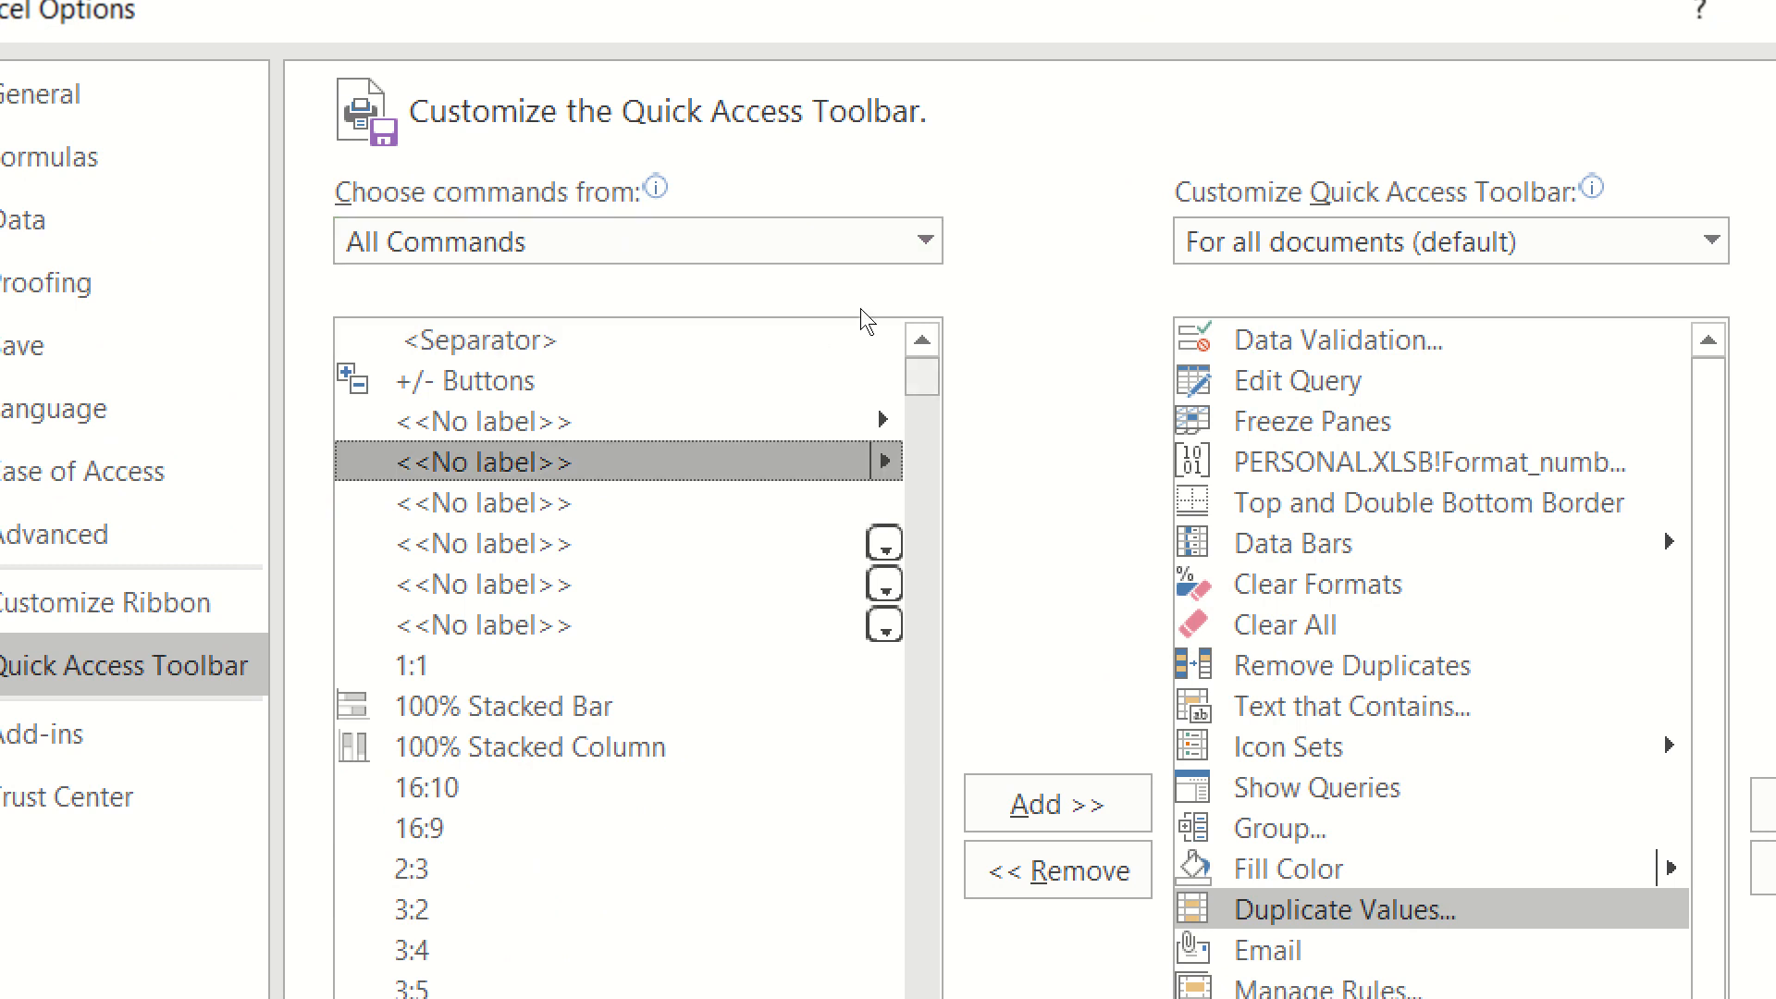
scroll(859, 370, down, 20)
scroll(862, 431, down, 10)
scroll(862, 431, up, 20)
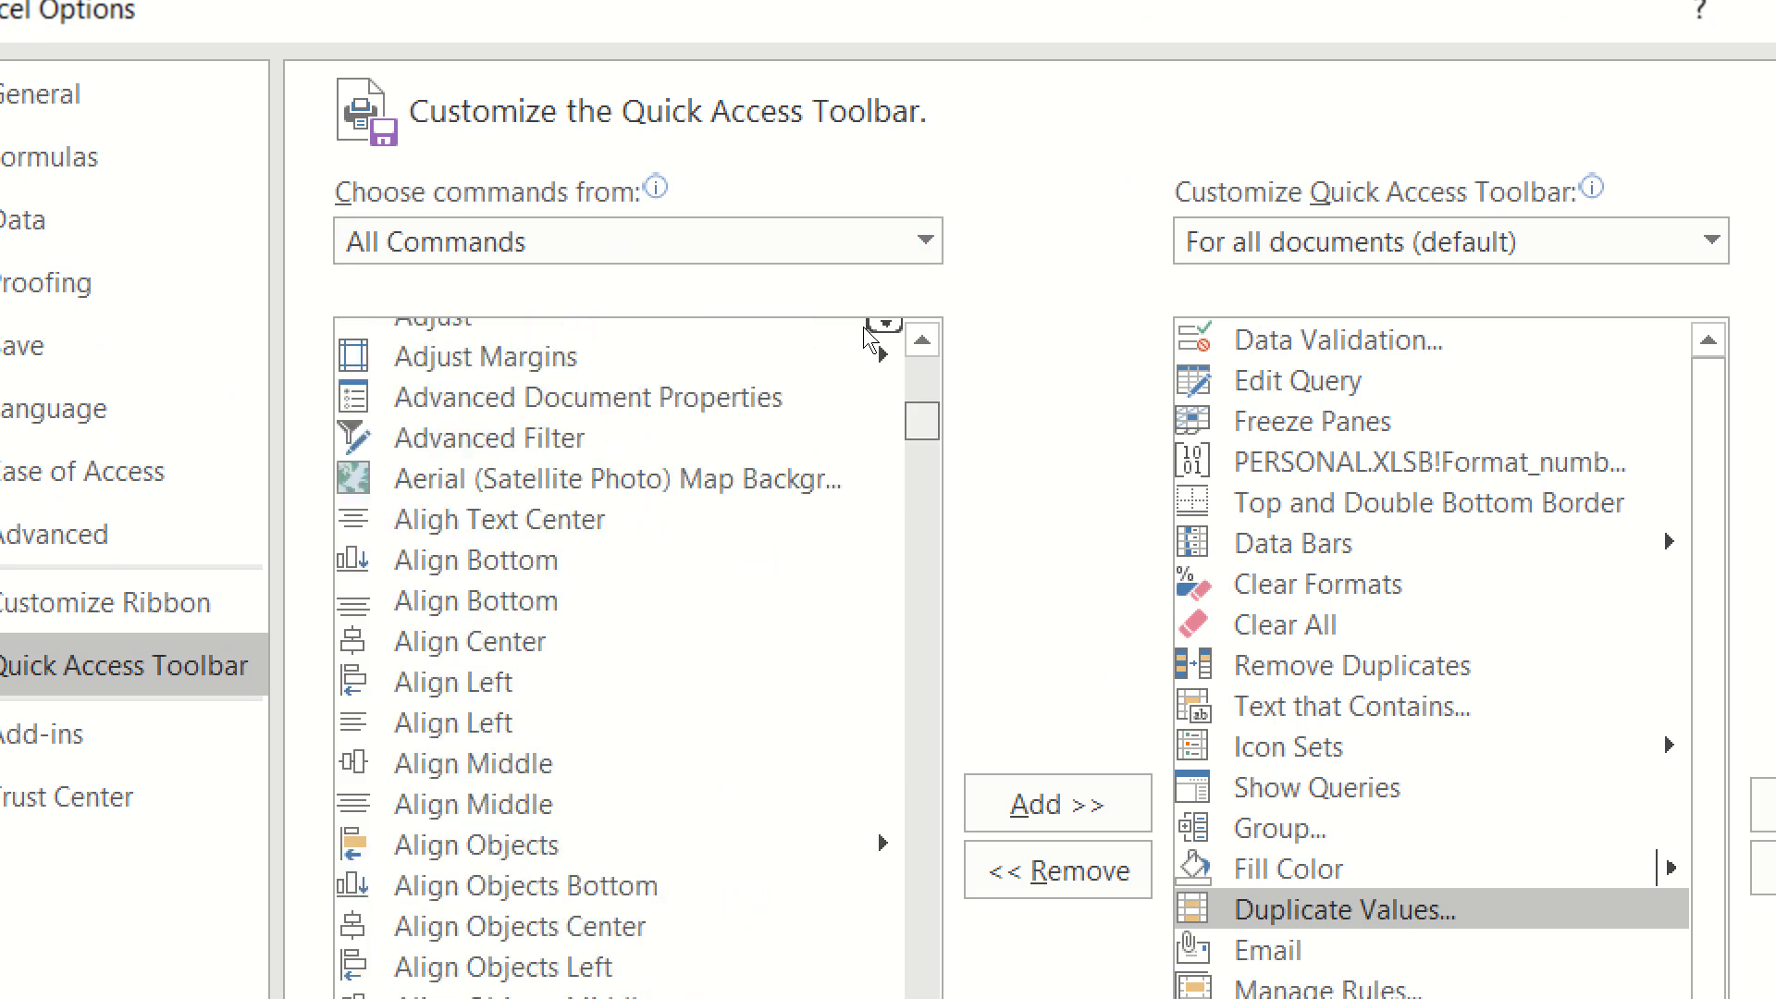
Examine the unlabeled entries at the start of the All Commands list.
key(Down)
key(Down)
key(Down)
key(Down)
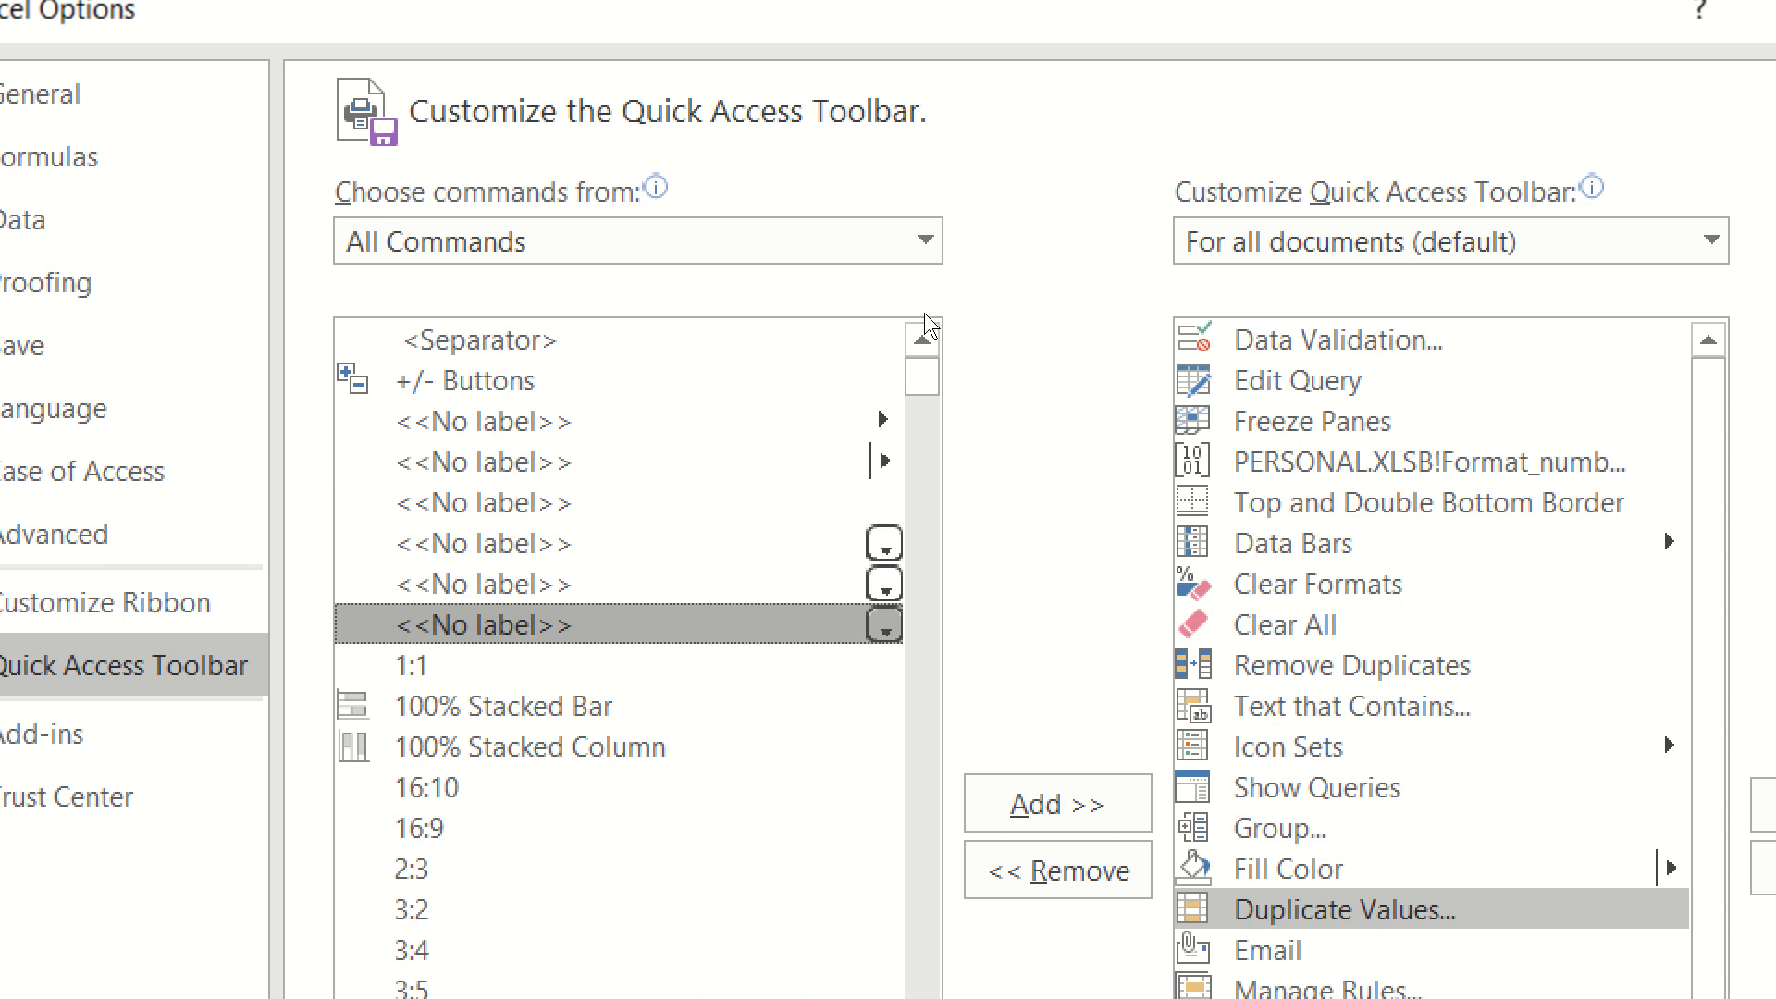
key(Up)
key(Up)
key(Up)
key(Up)
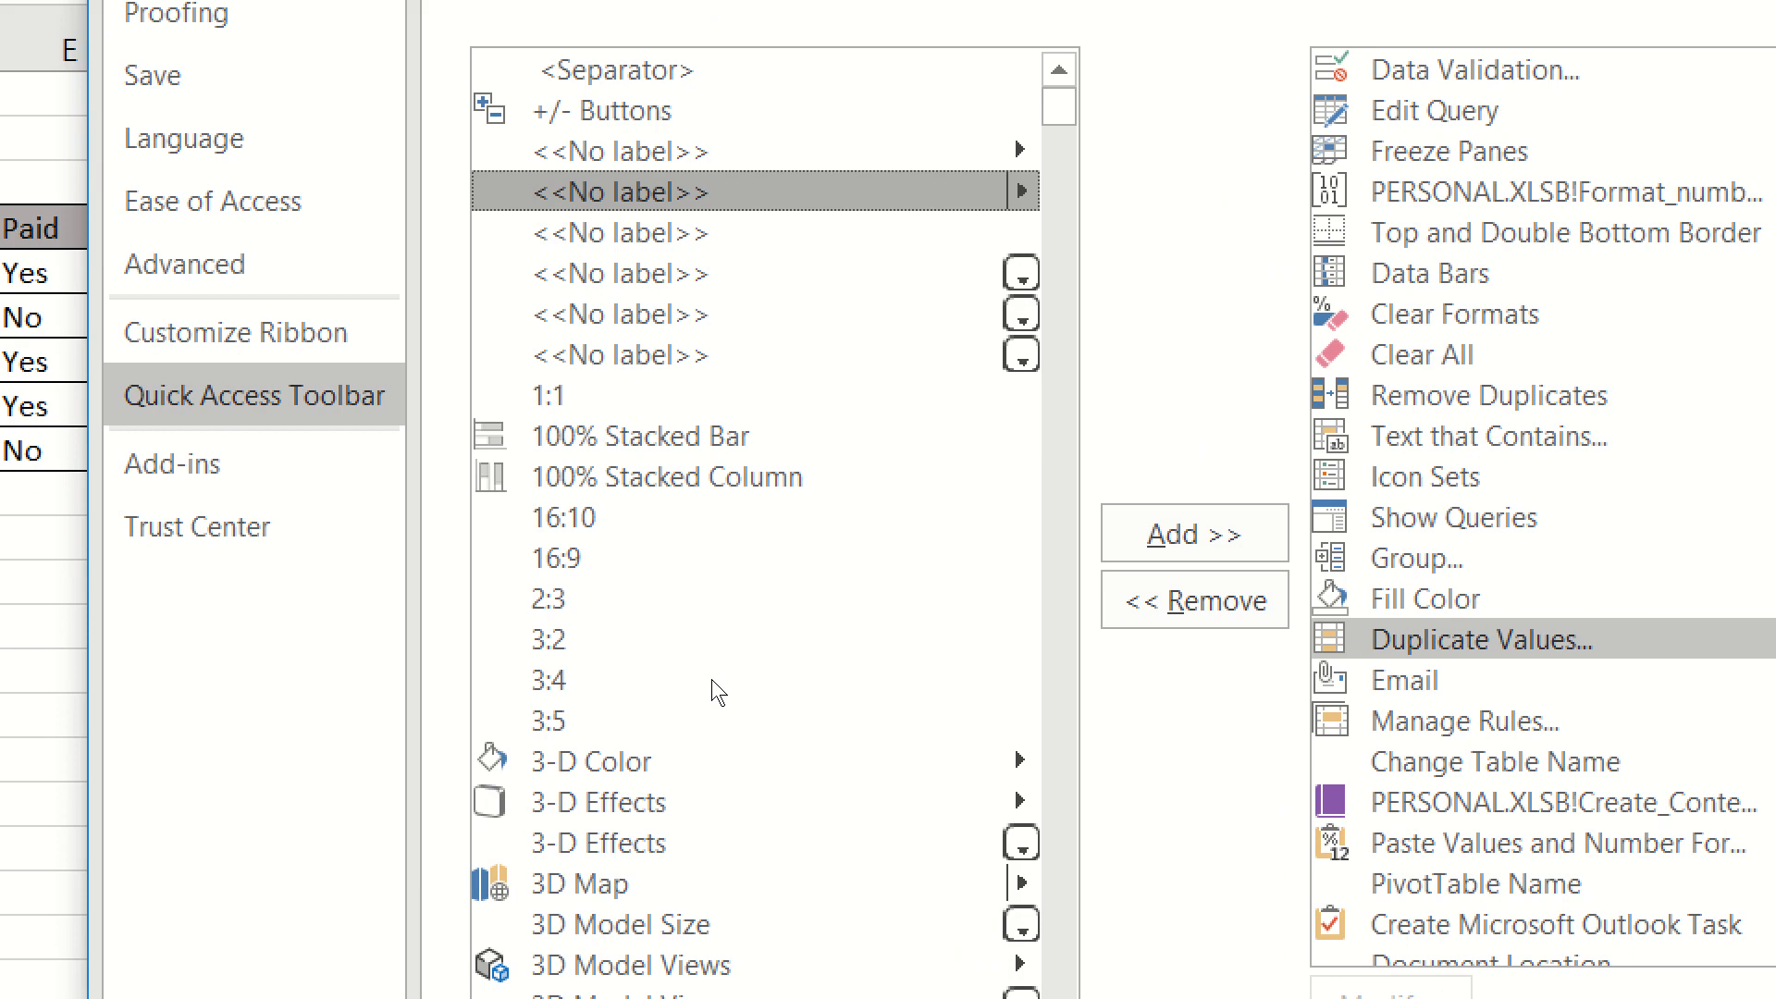
Go to the available commands starting with F and look through them from Feedback to Flash Fill.
key(t)
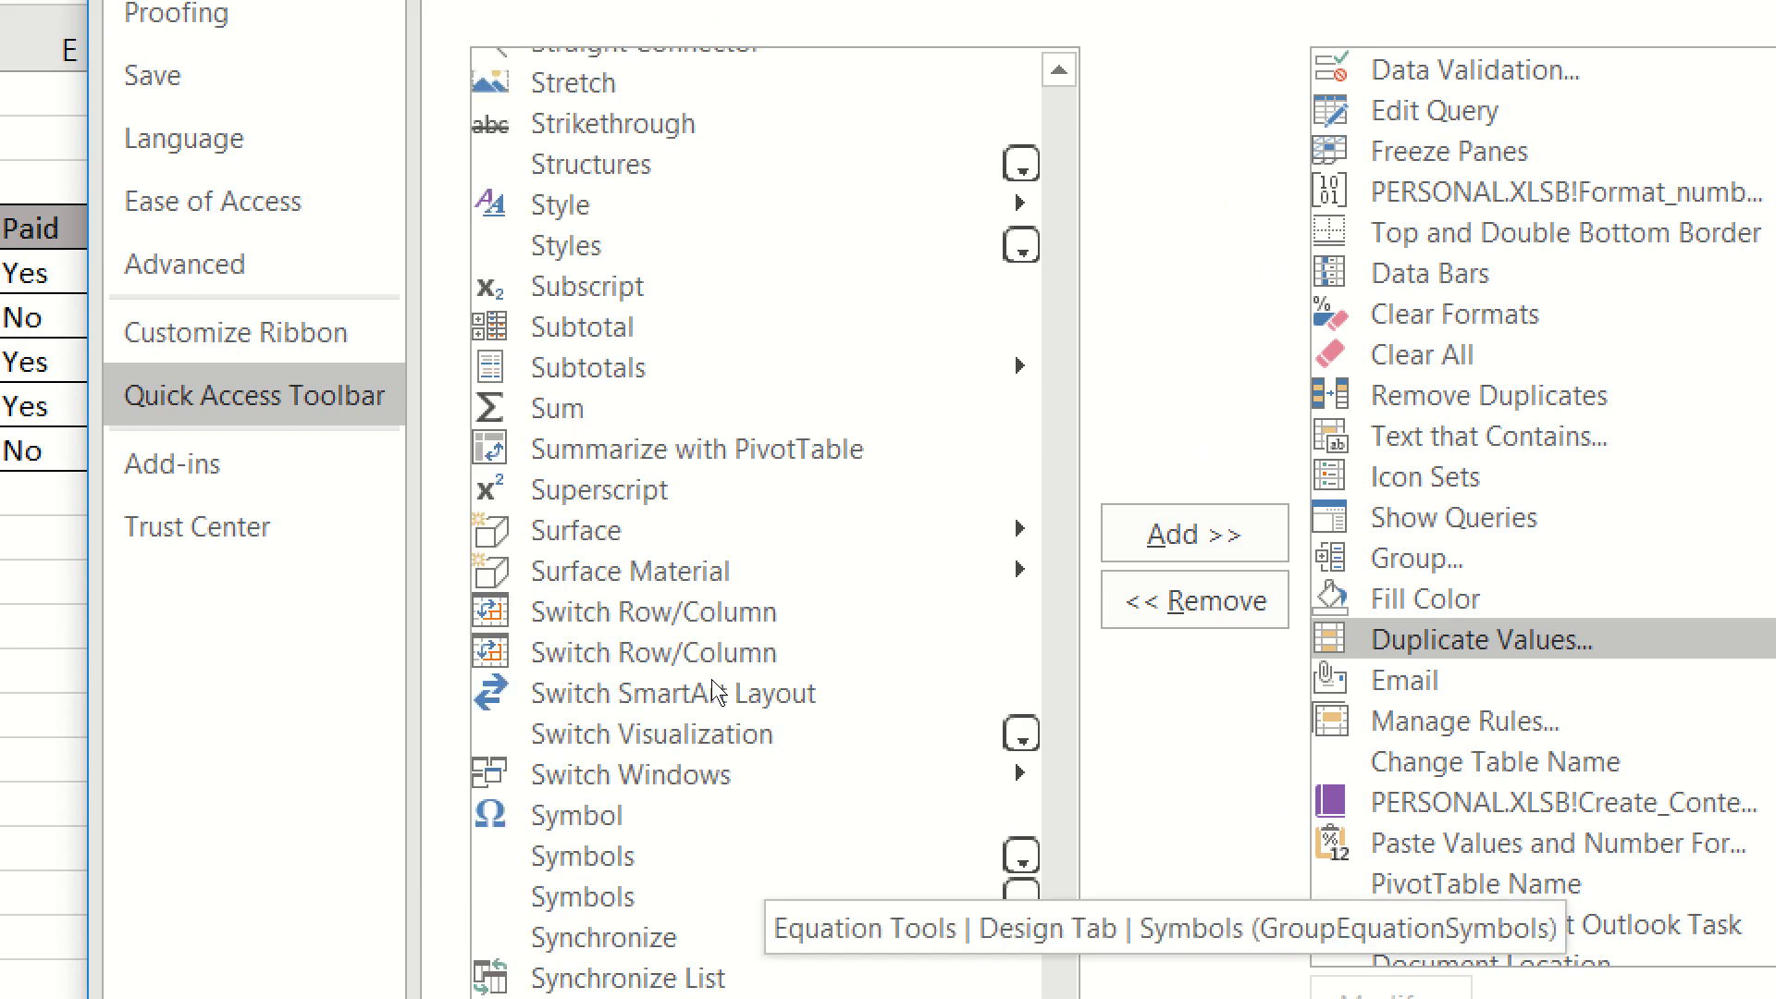
key(f)
key(Down)
key(Down)
key(Down)
key(Down)
key(Down)
key(Down)
key(Down)
key(Down)
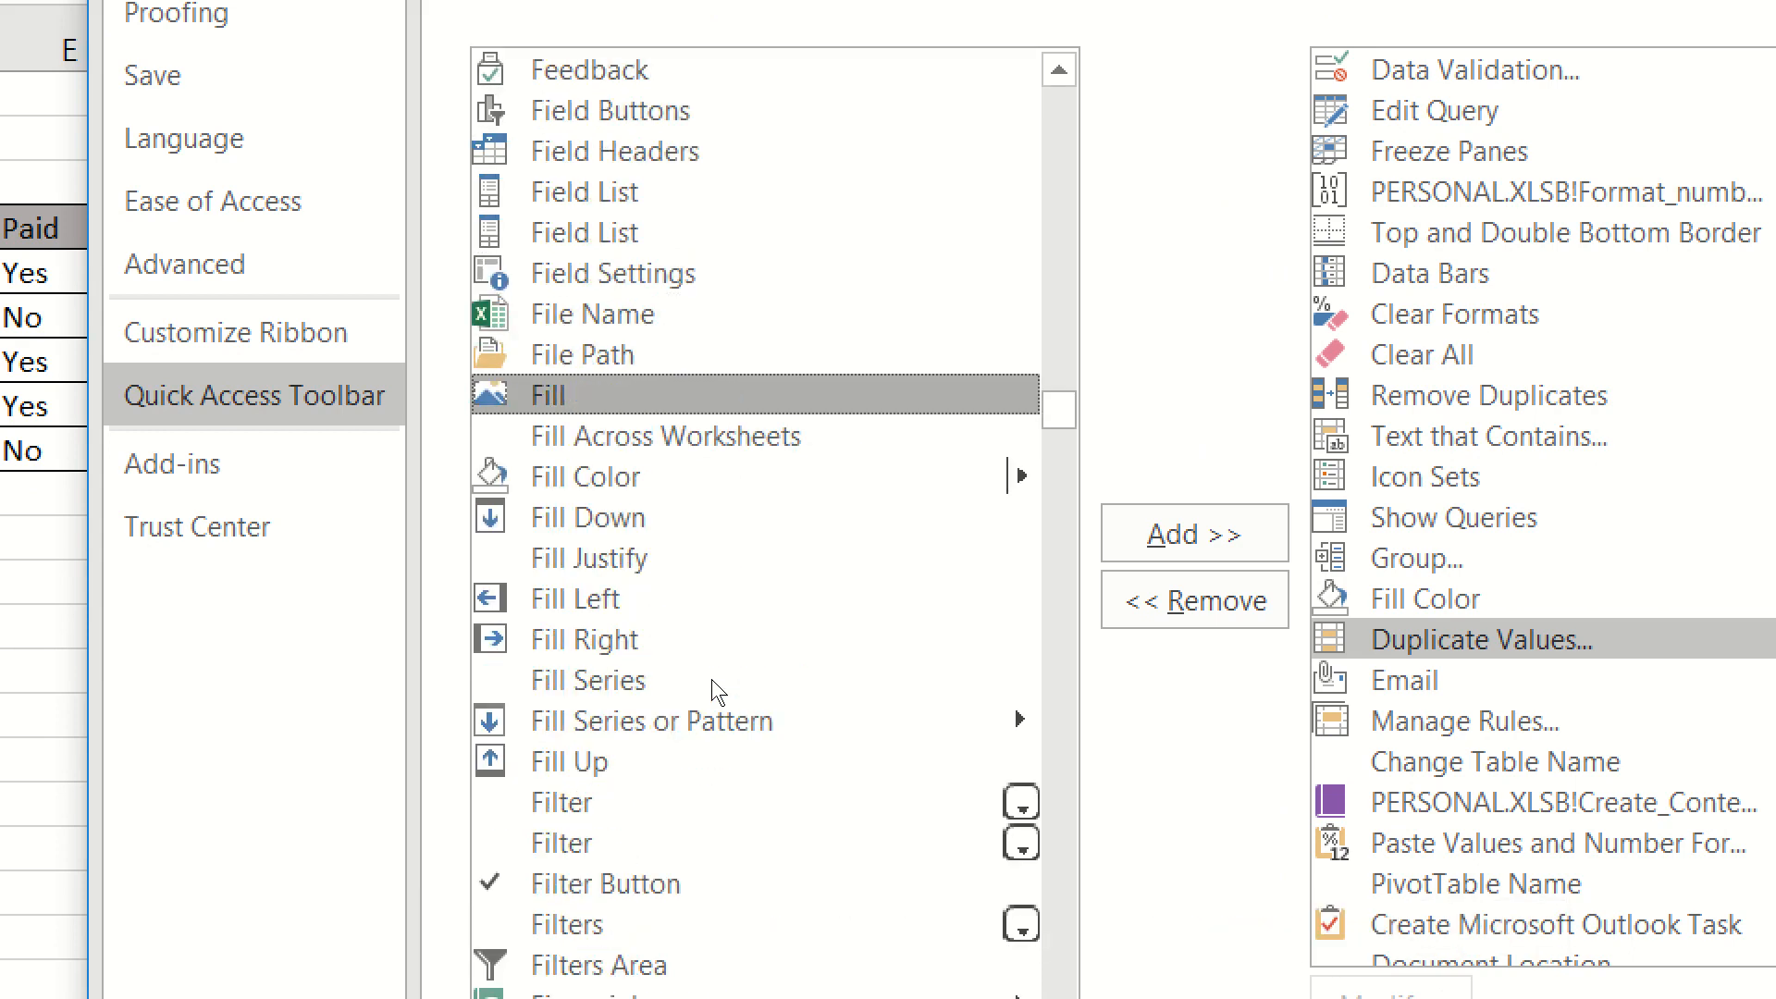
key(Down)
key(Down)
key(Down)
key(Down)
key(Down)
key(Down)
key(Down)
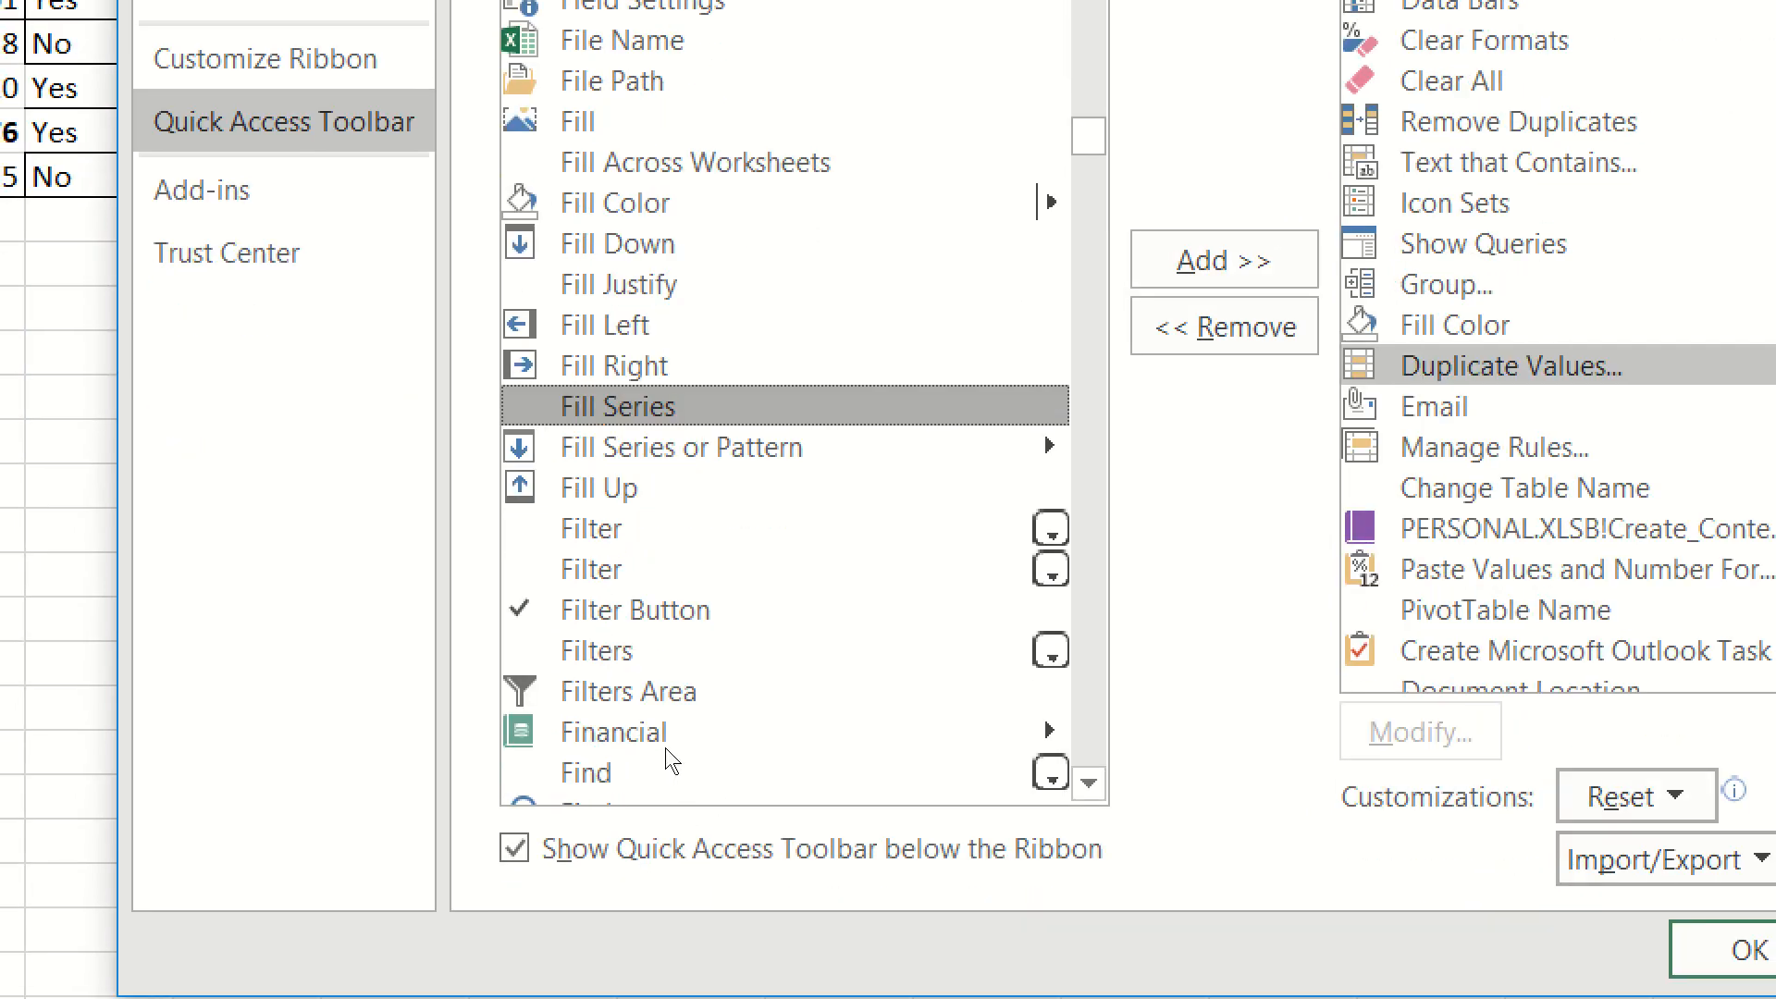
key(Down)
key(Down)
key(Down)
key(Down)
key(Down)
key(Down)
key(Down)
key(Down)
key(Down)
key(Down)
key(Down)
key(Down)
key(Down)
key(Down)
key(Down)
key(Down)
key(Down)
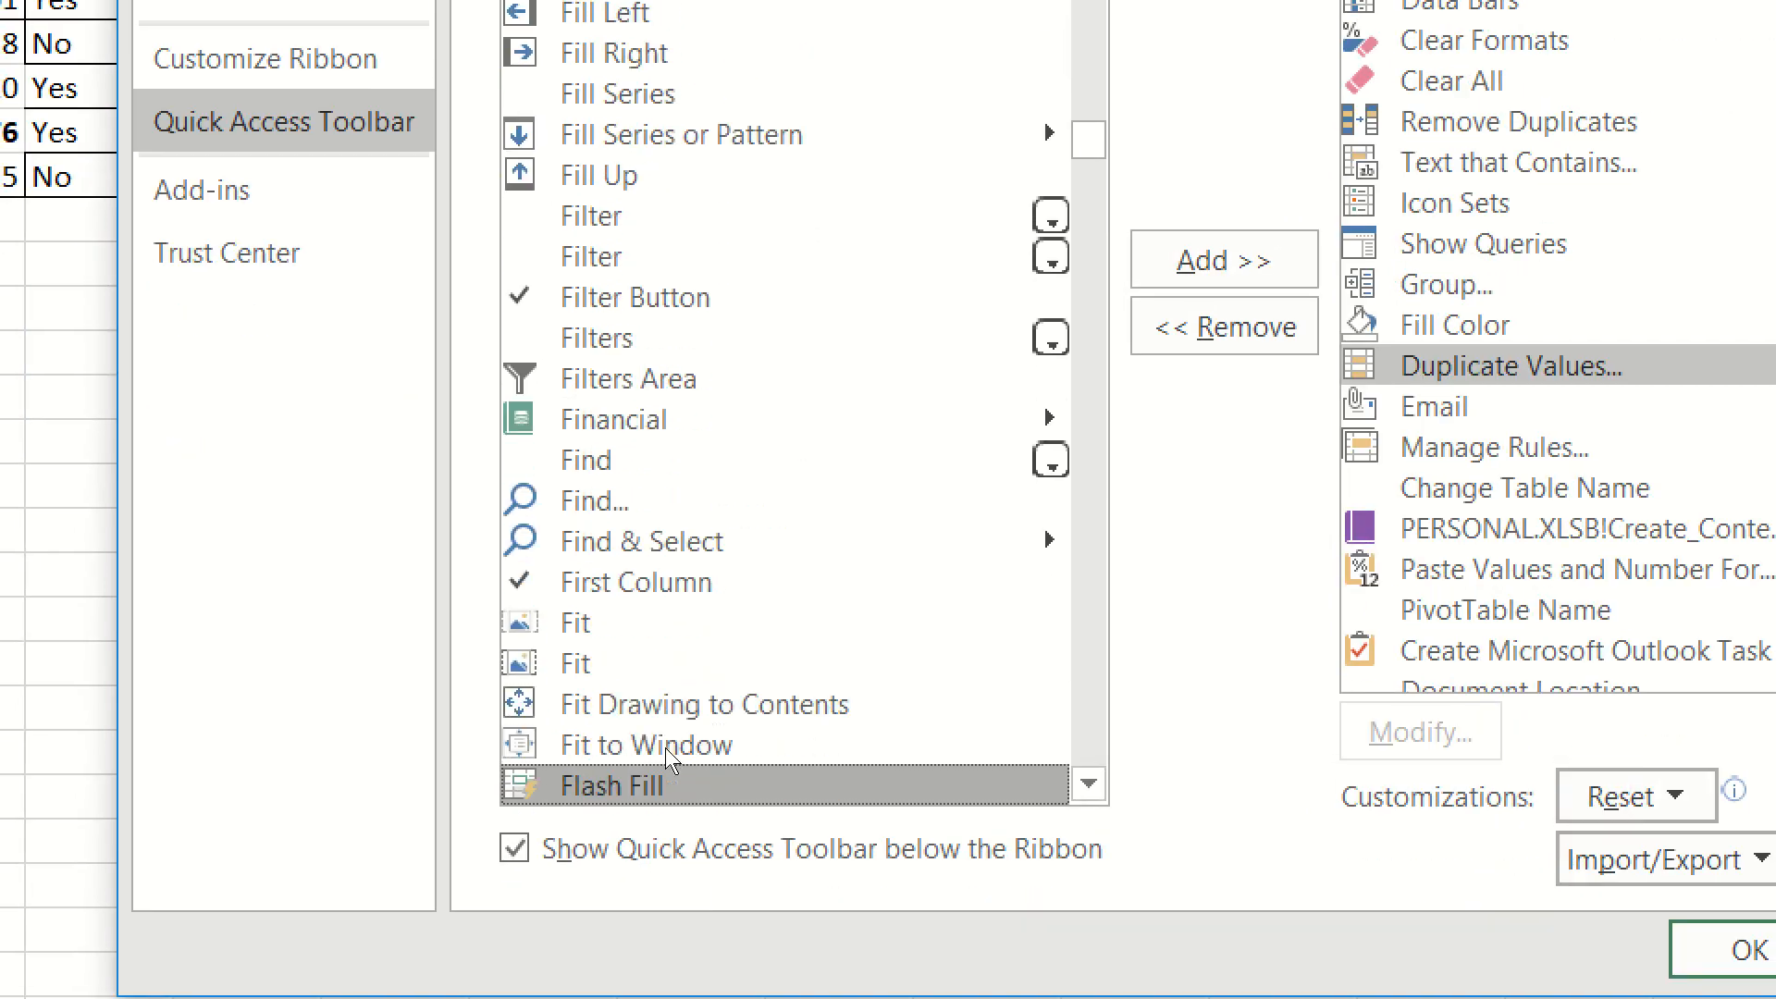
Find Format as Table among the available commands and add it to the Quick Access Toolbar below Duplicate Values.
key(Down)
key(Down)
key(Down)
key(Down)
key(Down)
key(Down)
key(Down)
key(Down)
key(Down)
key(Down)
key(Down)
key(Down)
key(Down)
key(Down)
key(Down)
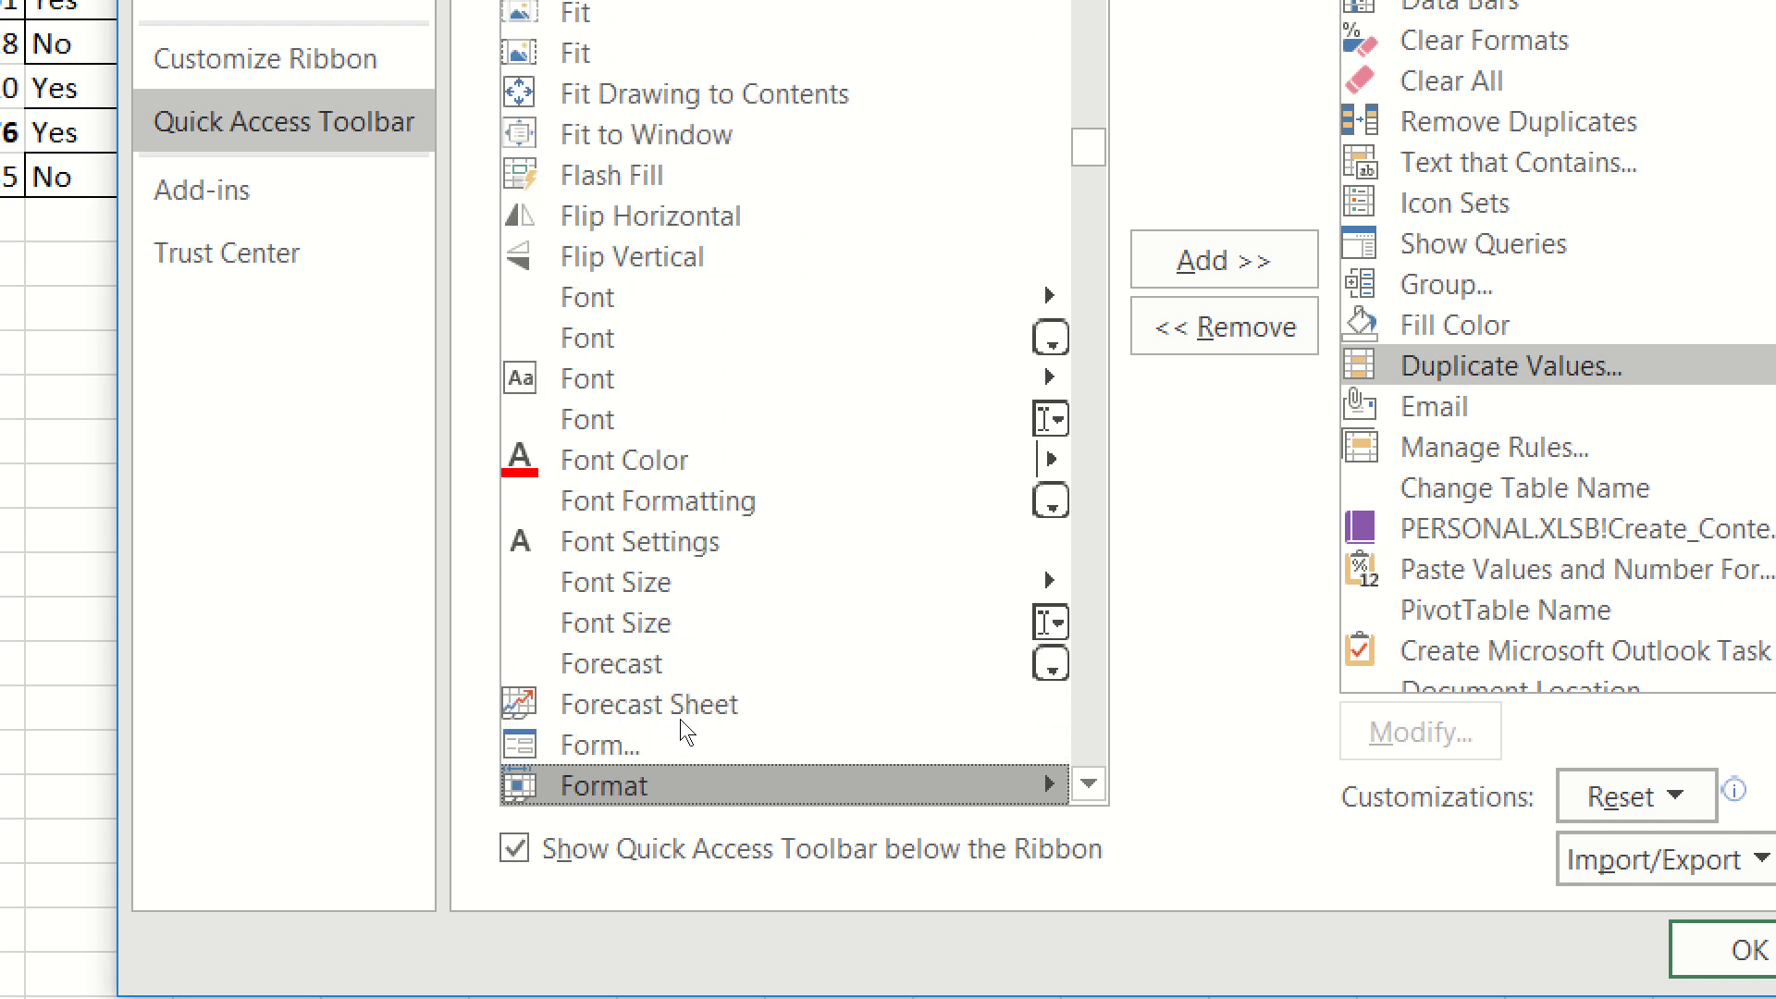
key(Down)
key(Down)
key(Down)
key(Down)
key(Down)
key(Down)
key(Down)
key(Up)
key(Up)
key(Up)
key(Up)
key(Up)
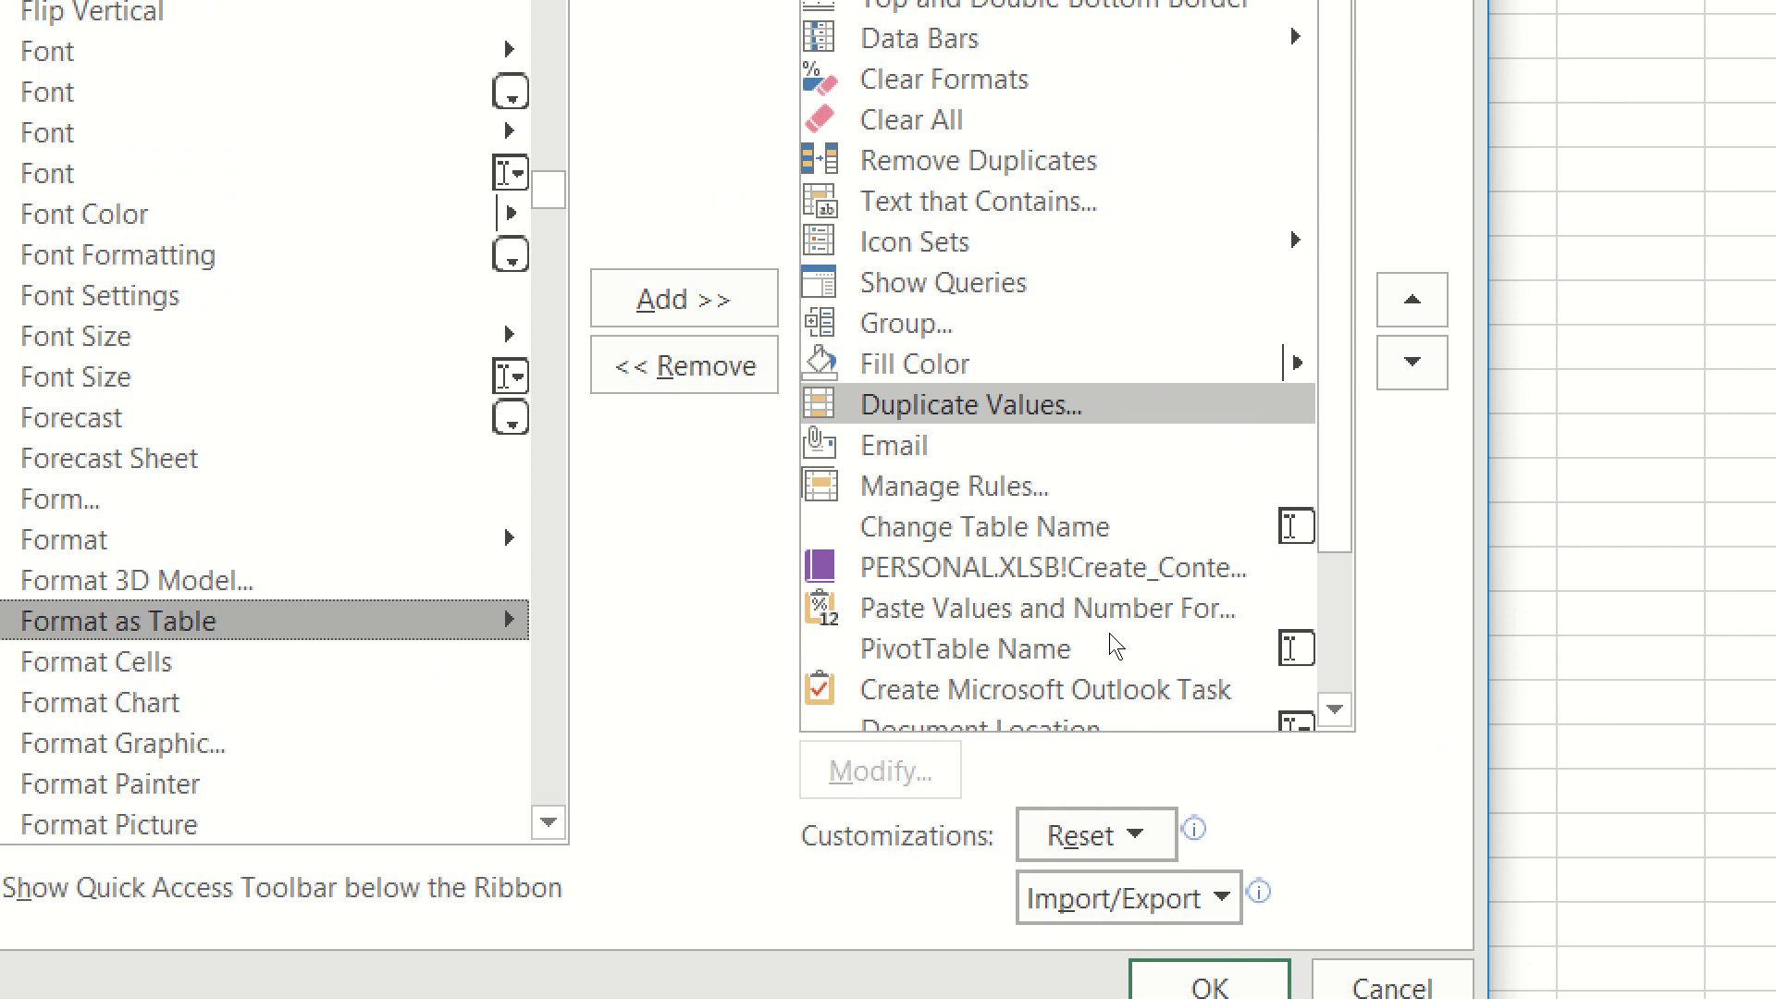
click(684, 299)
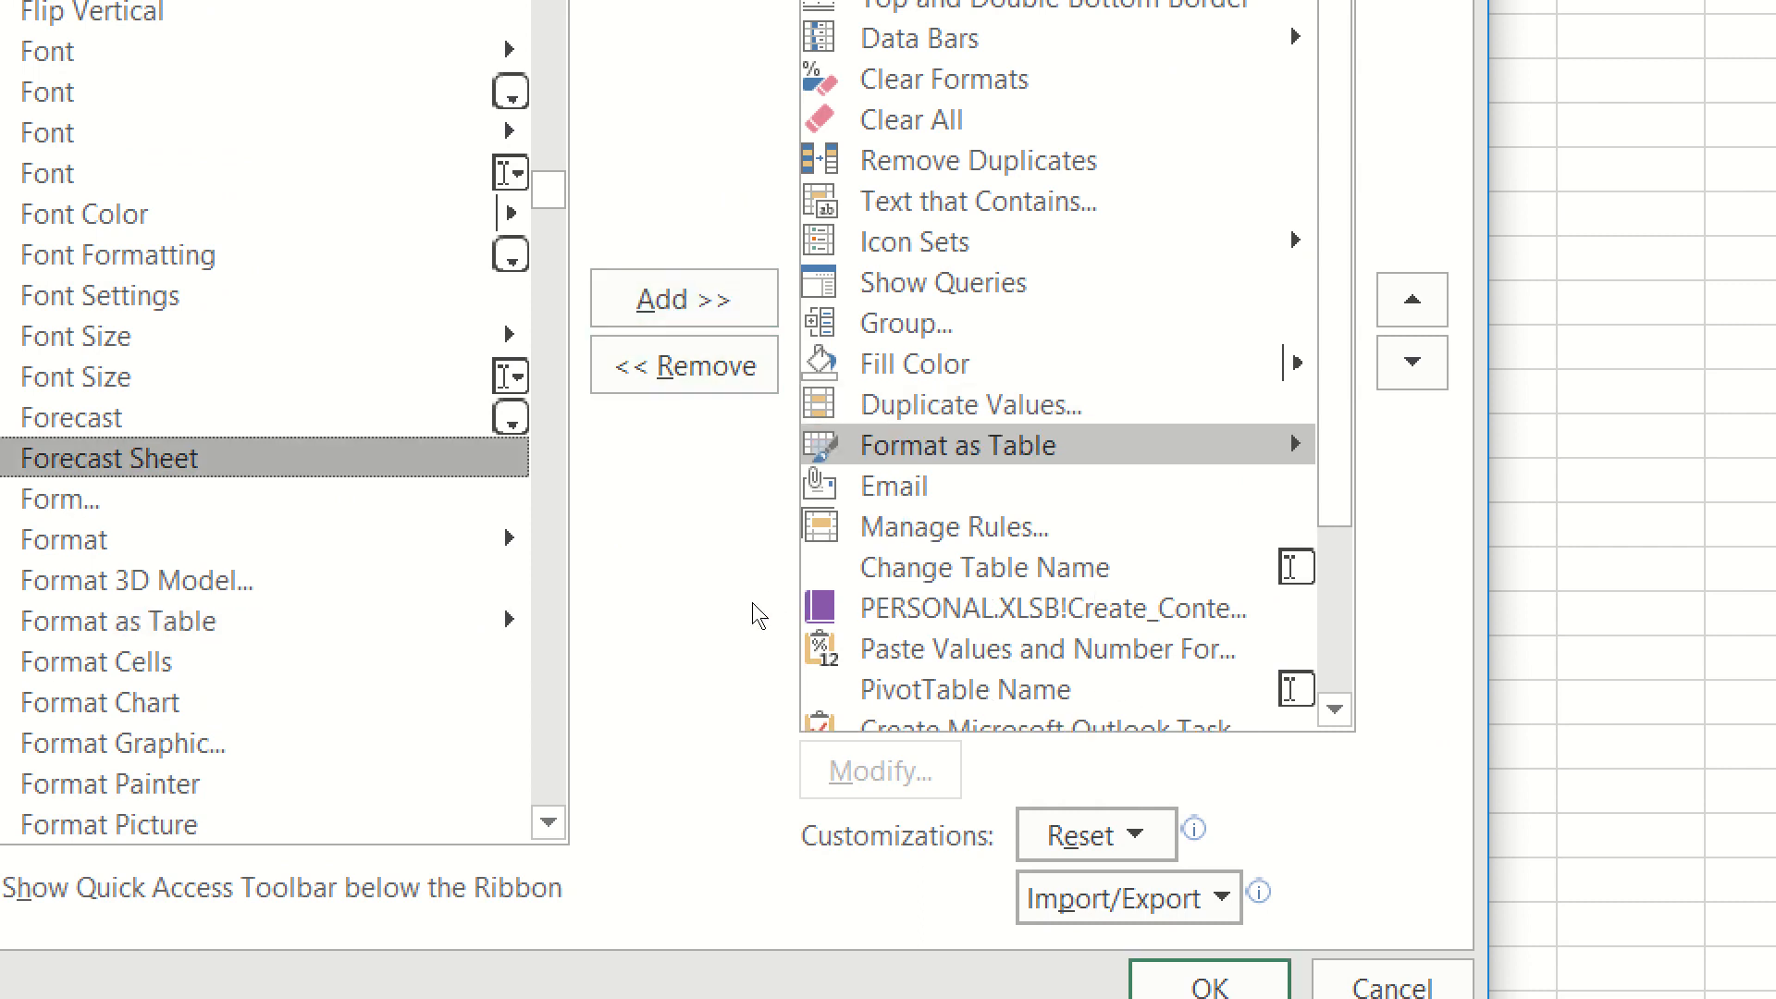
Look through the available commands from Format Painter to the Group entries.
scroll(395, 915, down, 4)
scroll(395, 916, up, 4)
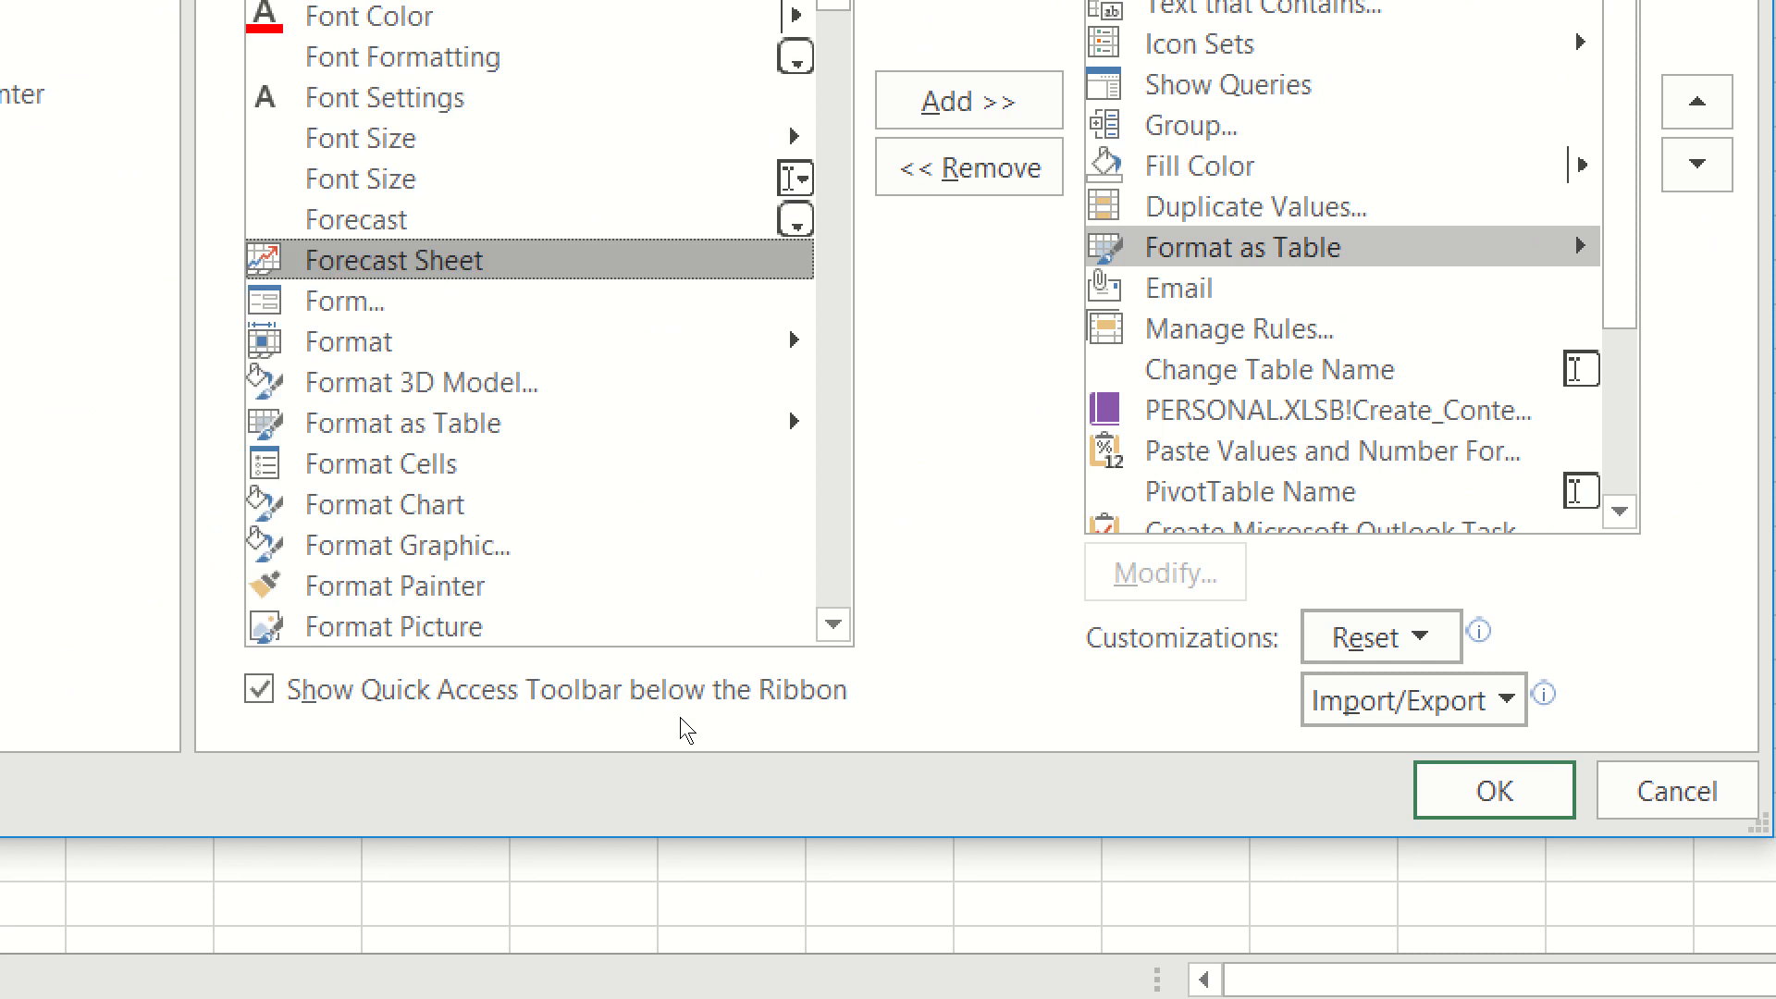
click(518, 586)
scroll(575, 527, down, 4)
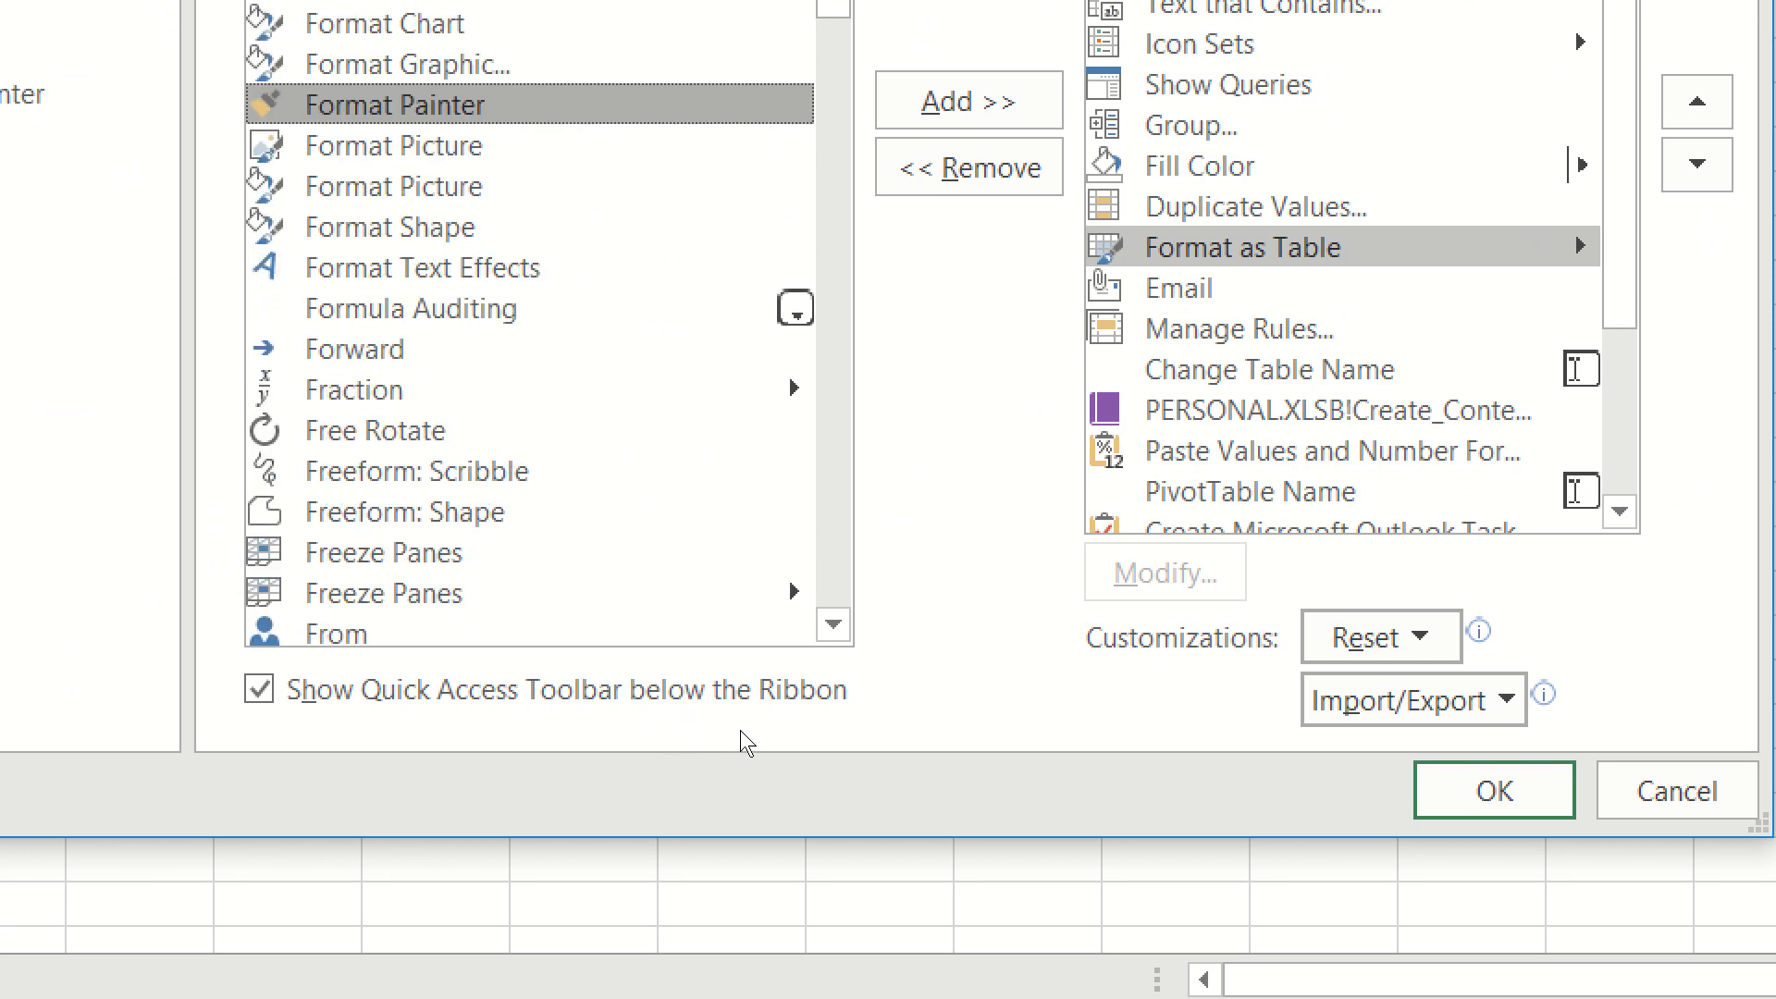
scroll(723, 726, down, 15)
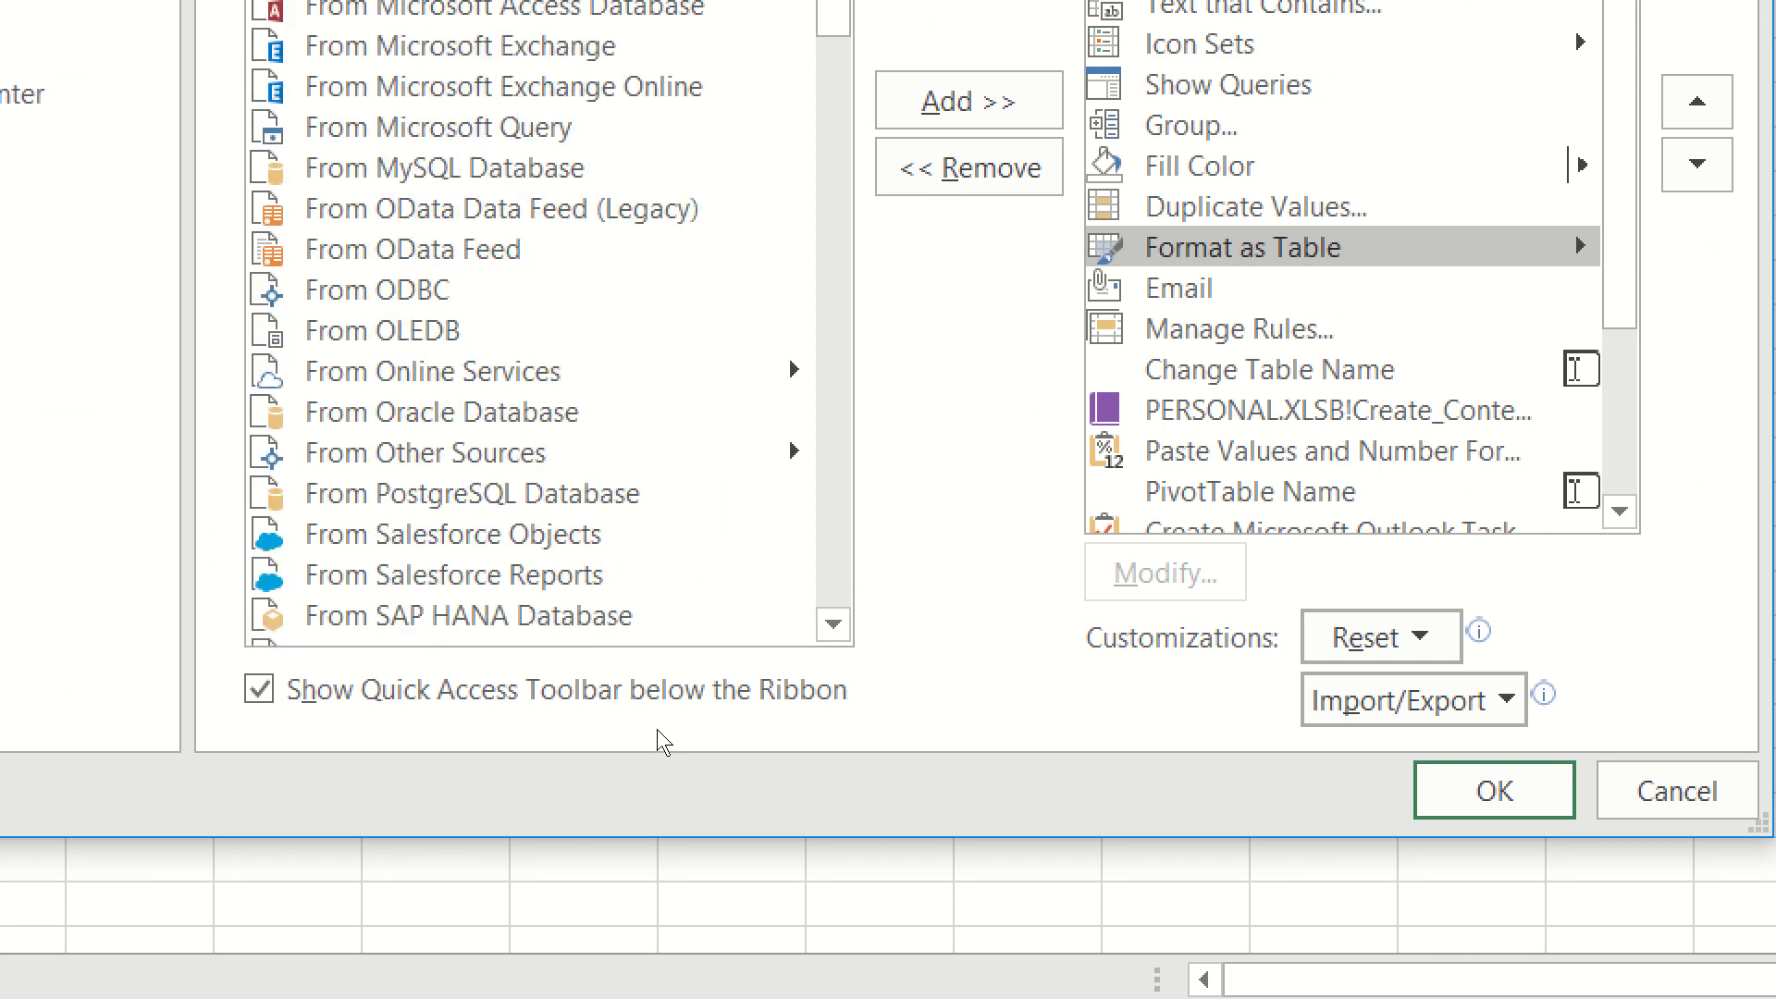
scroll(658, 731, down, 8)
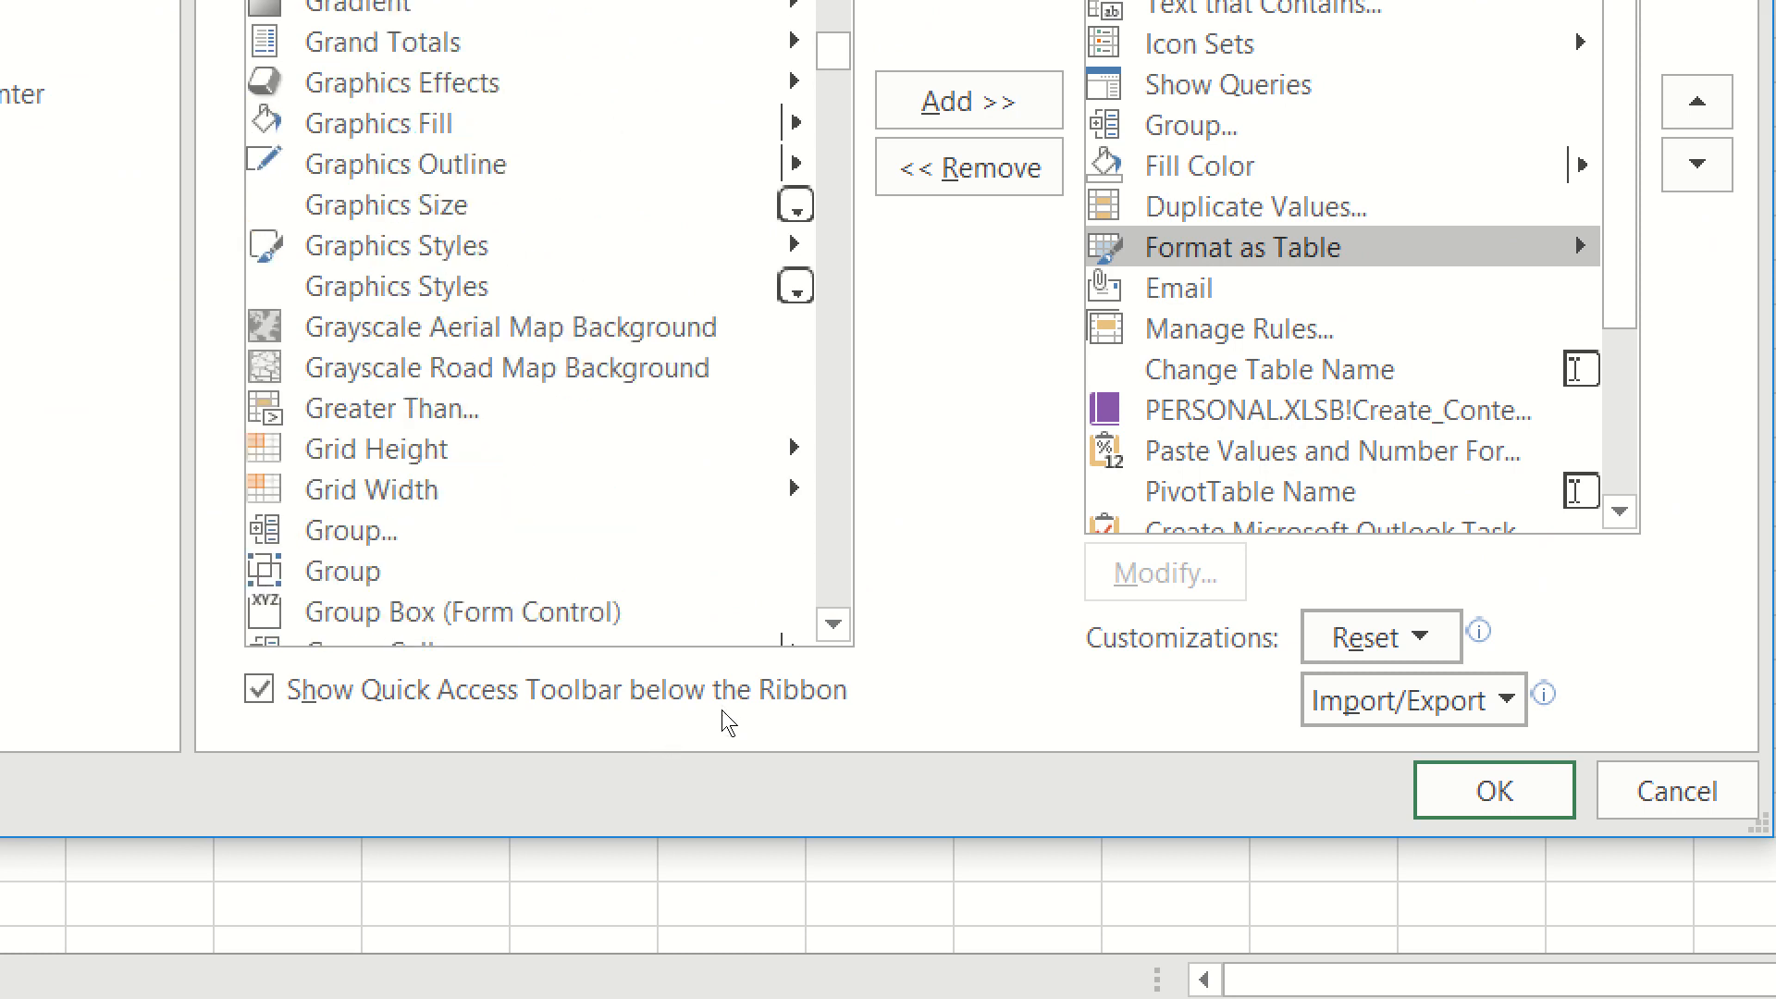
Compare the two Group commands and try to add the "Group..." command to the Quick Access Toolbar.
click(540, 529)
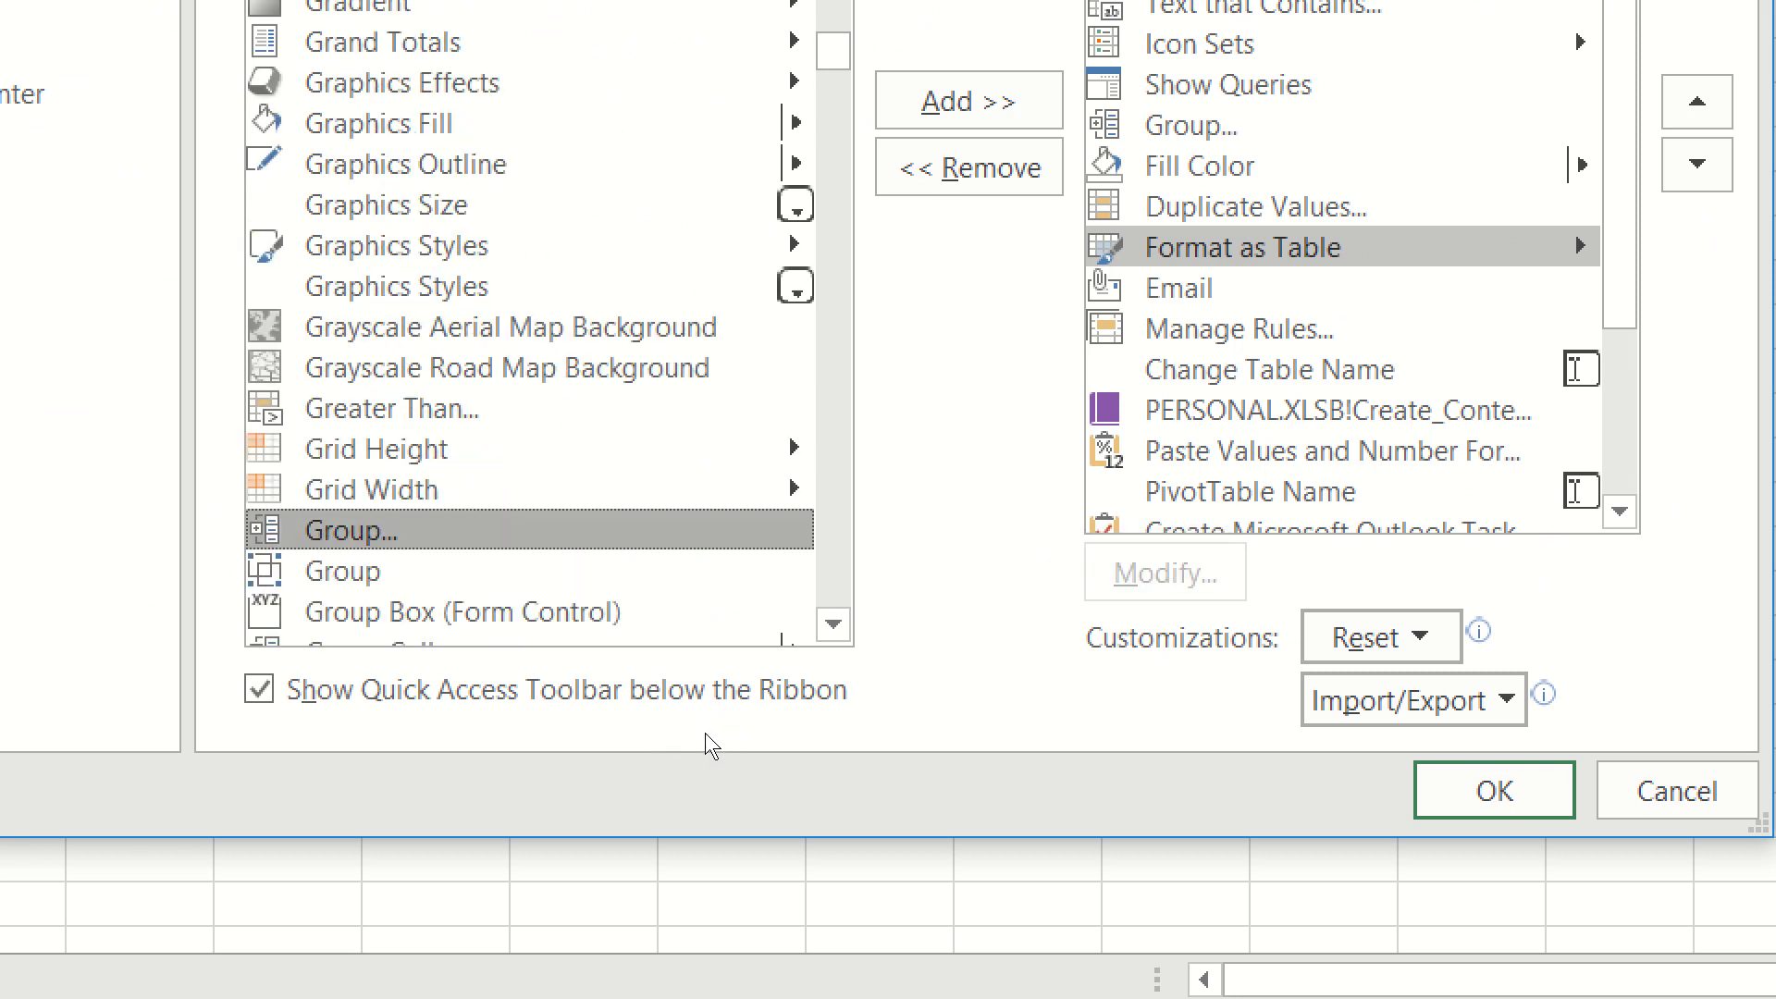
key(Down)
key(Up)
key(Down)
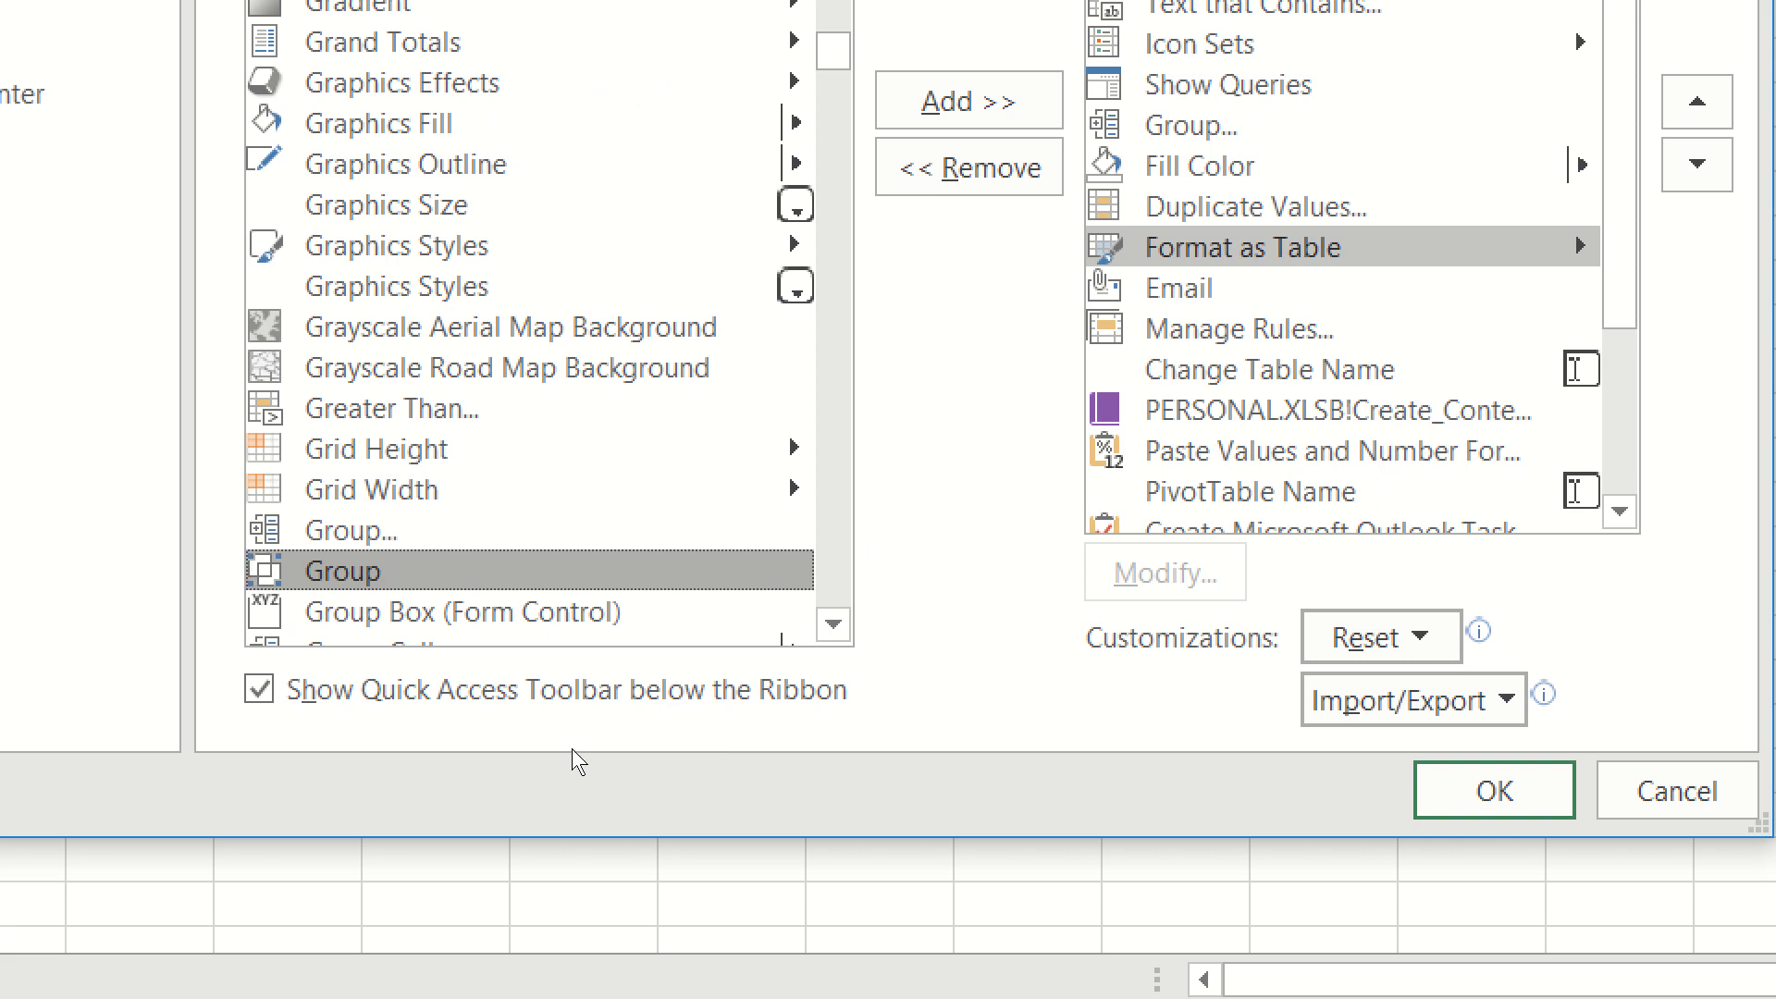
key(Up)
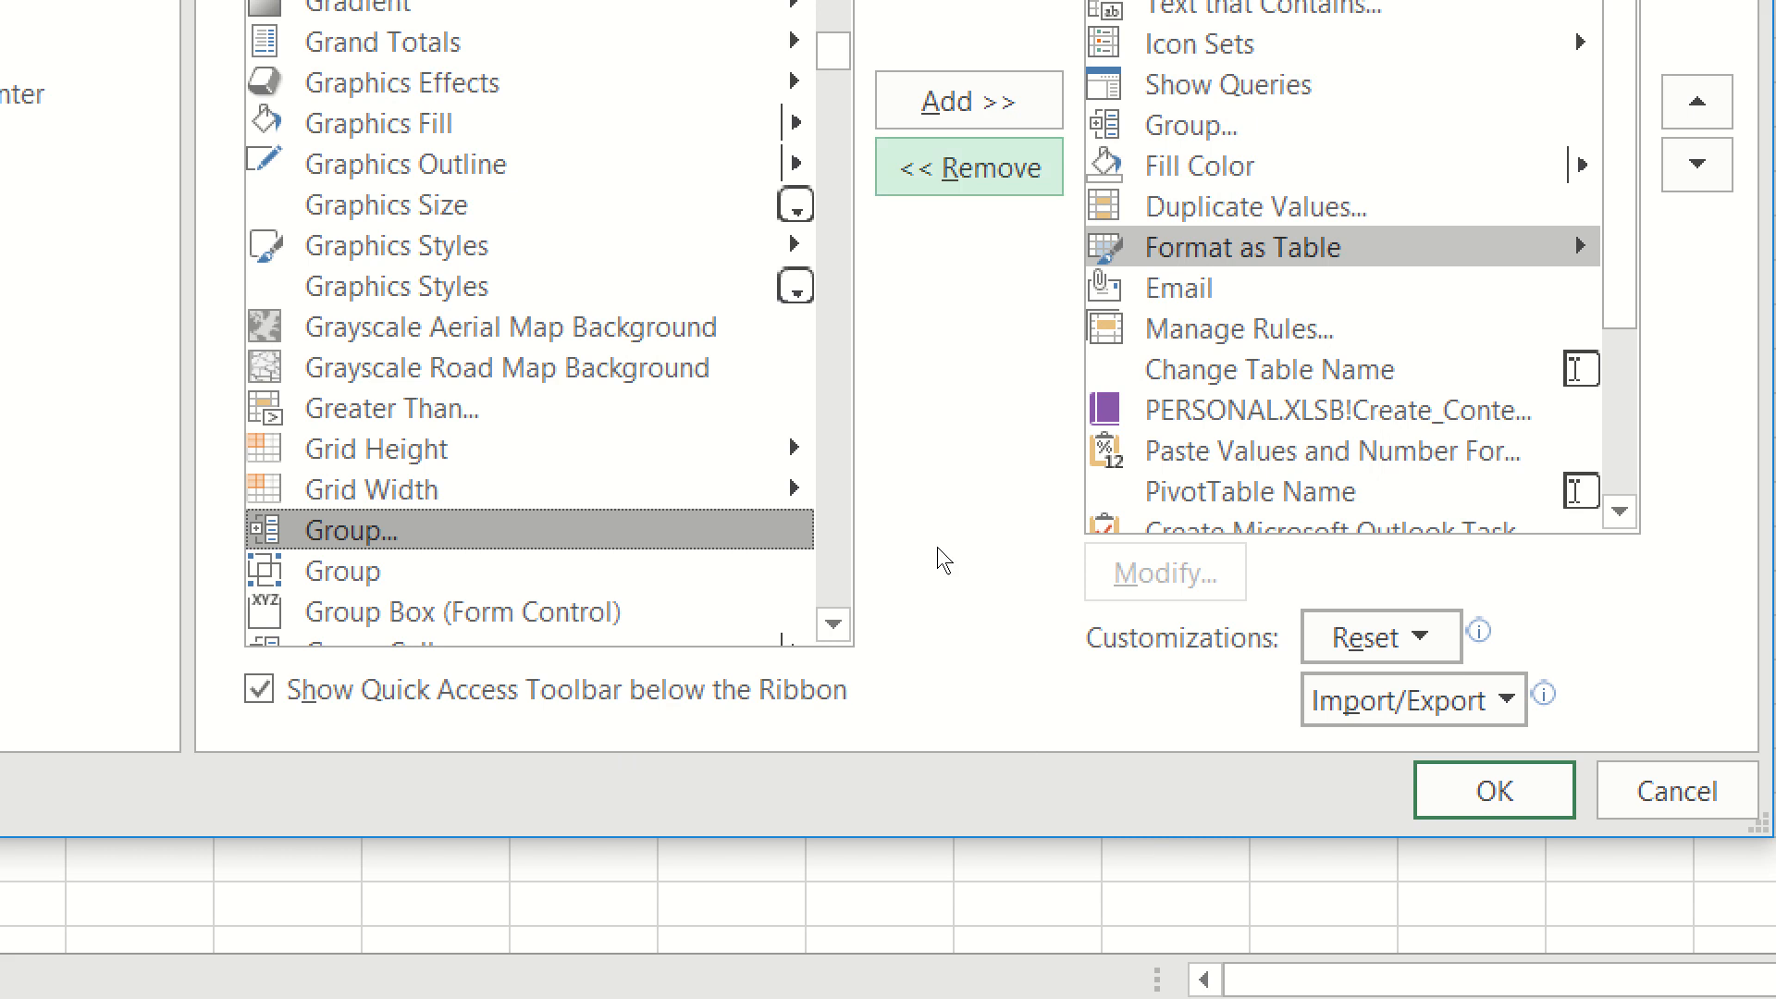
click(968, 102)
key(Return)
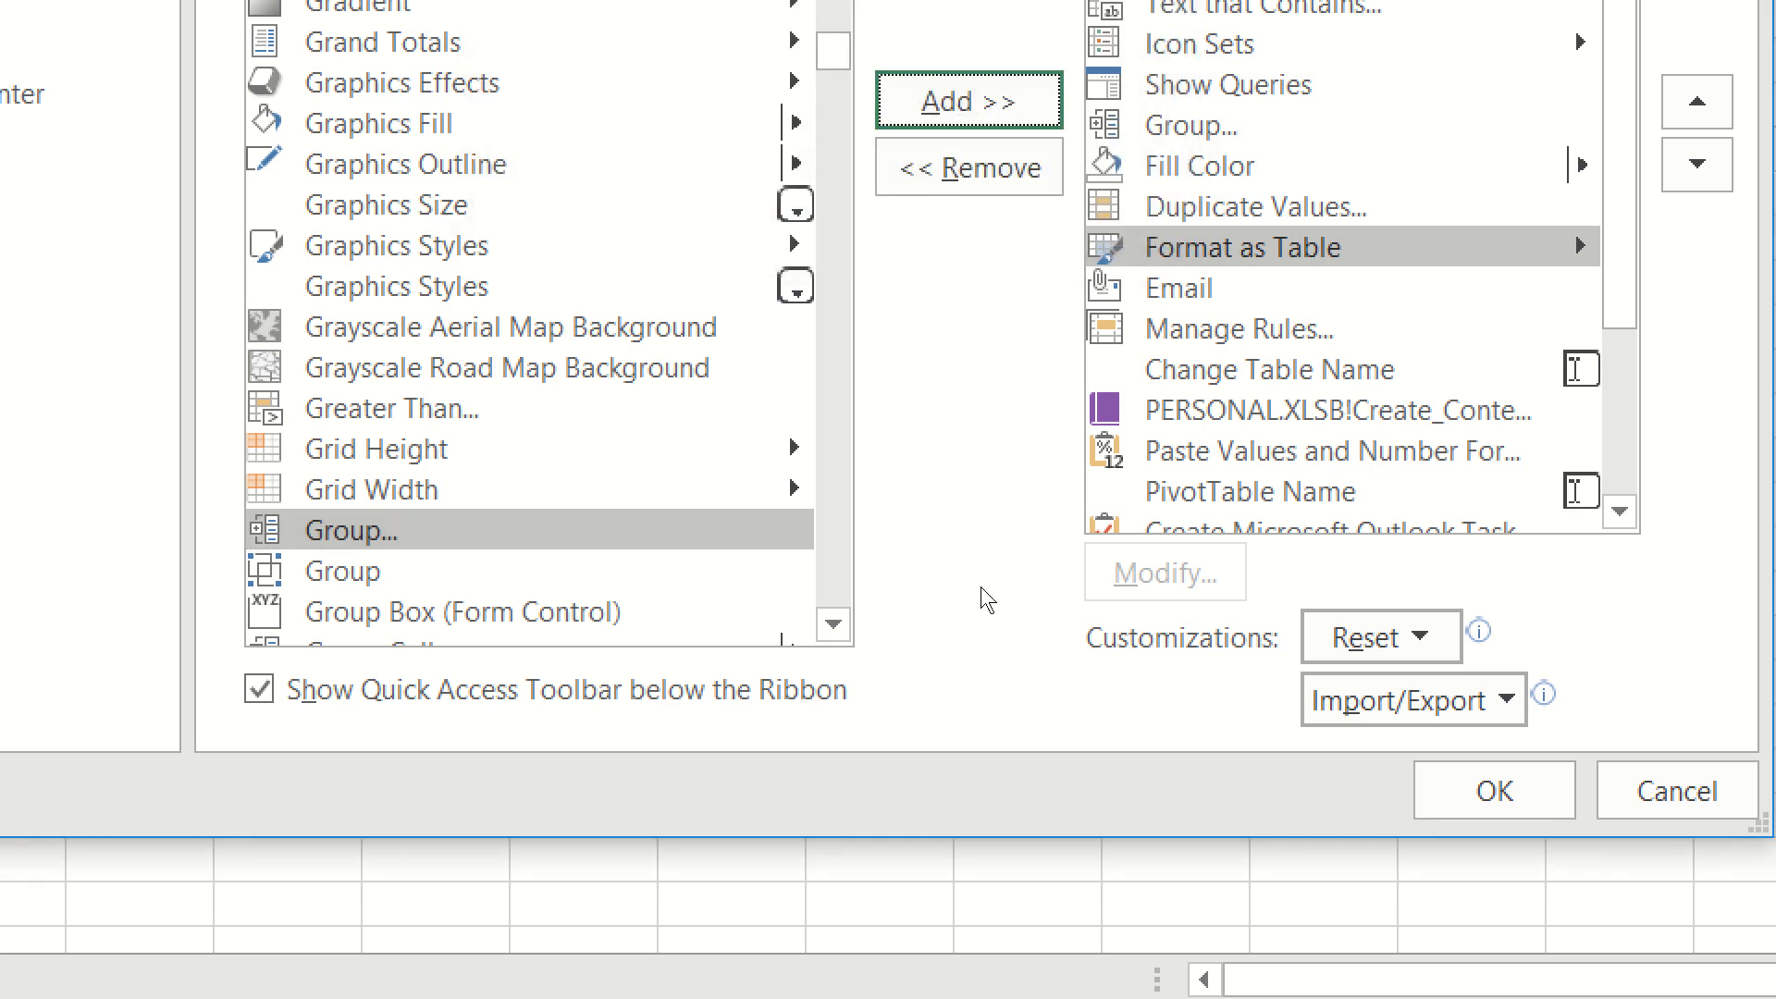
Look through the available commands from Highlight Changes to Insert 3D Models, checking the Increase Font Size entries.
scroll(713, 705, down, 15)
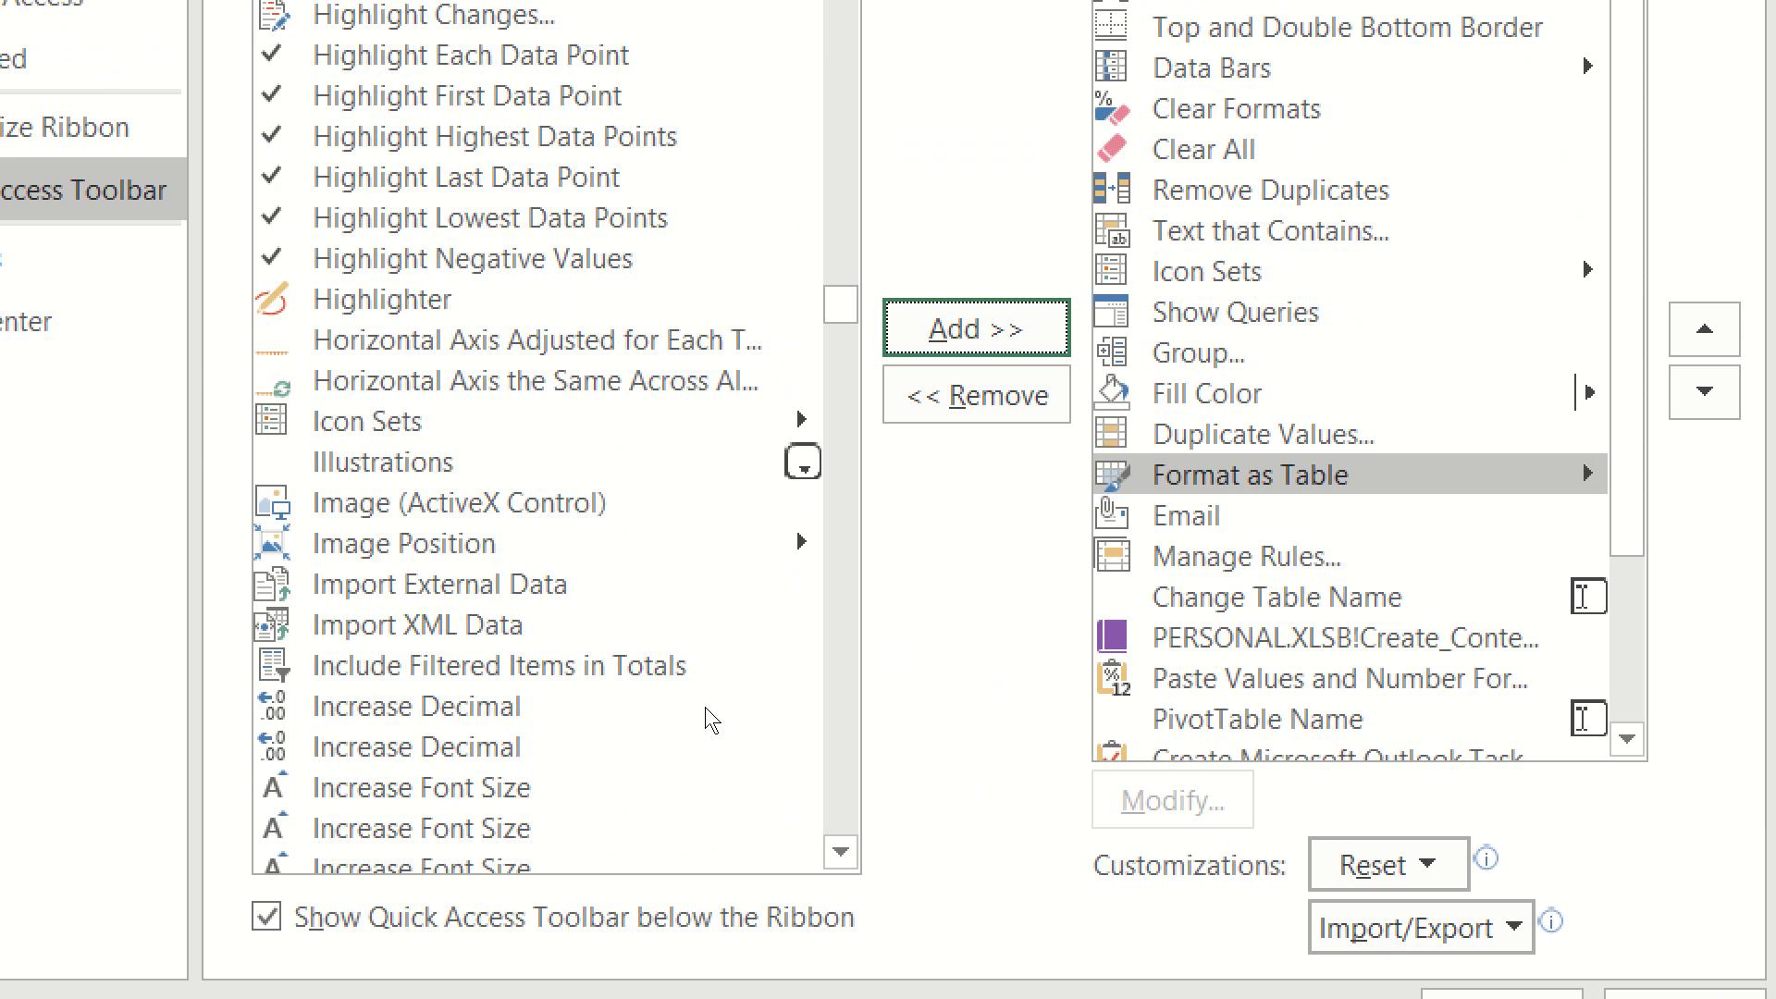
scroll(705, 709, down, 4)
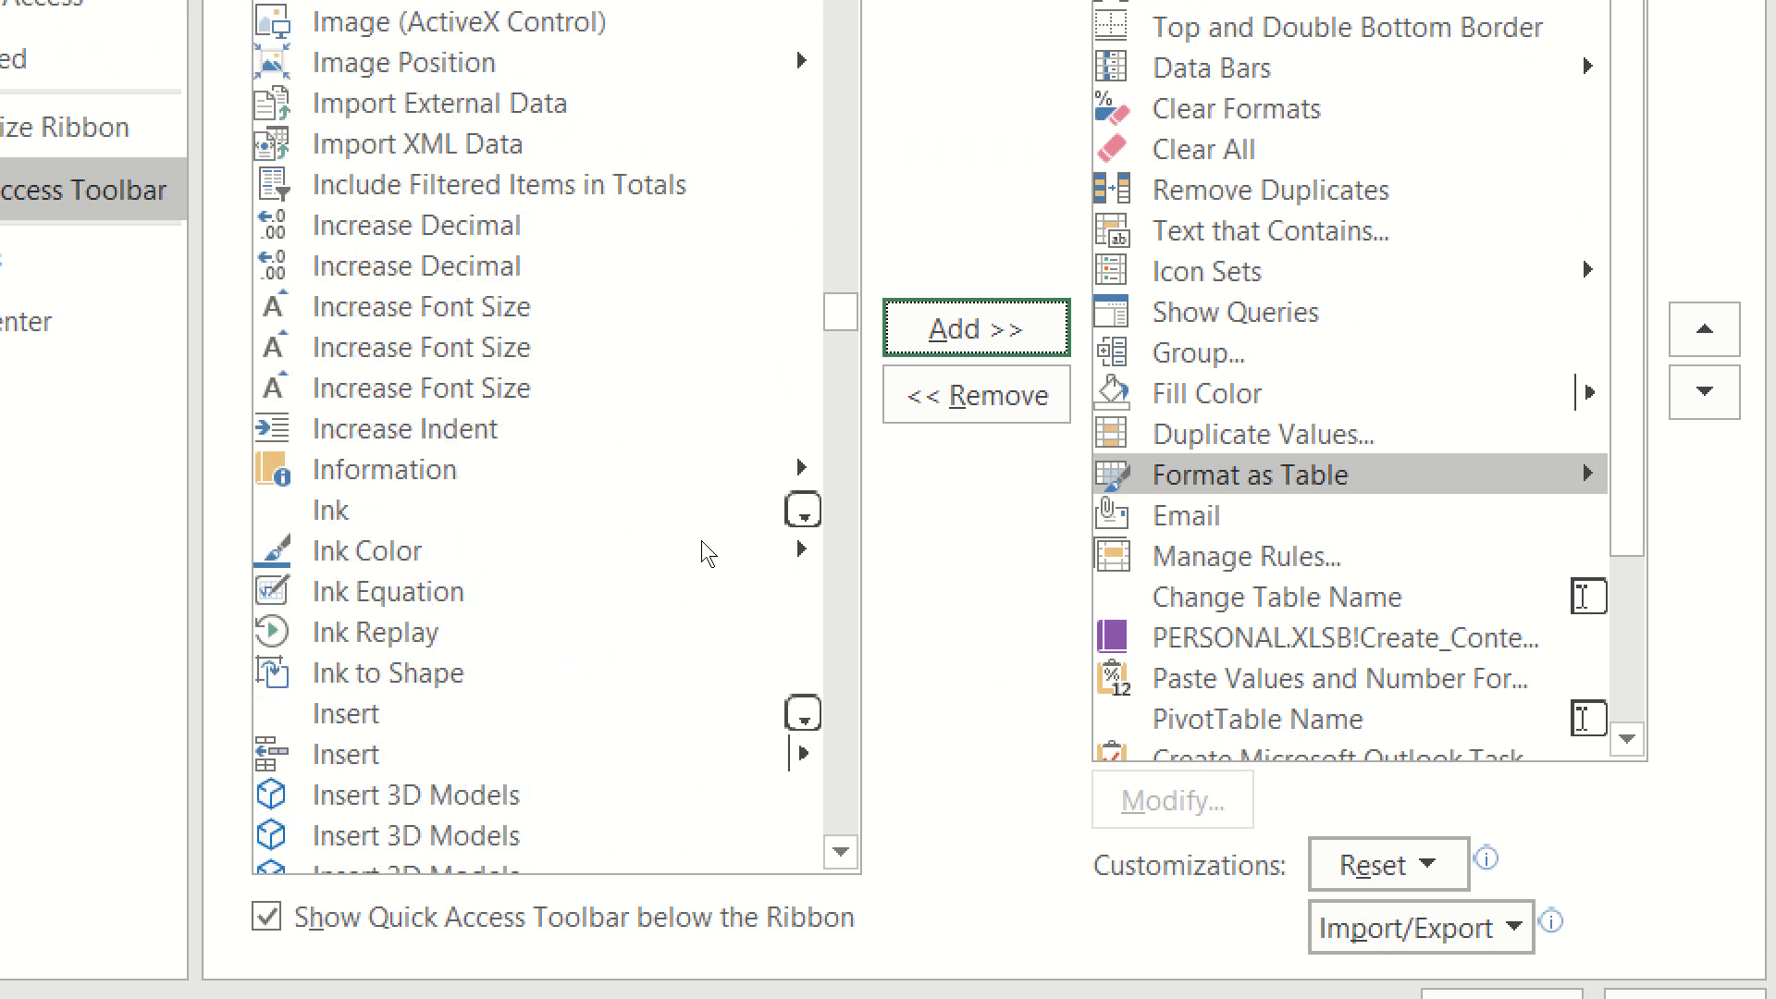
key(shift+Tab)
key(Down)
key(Up)
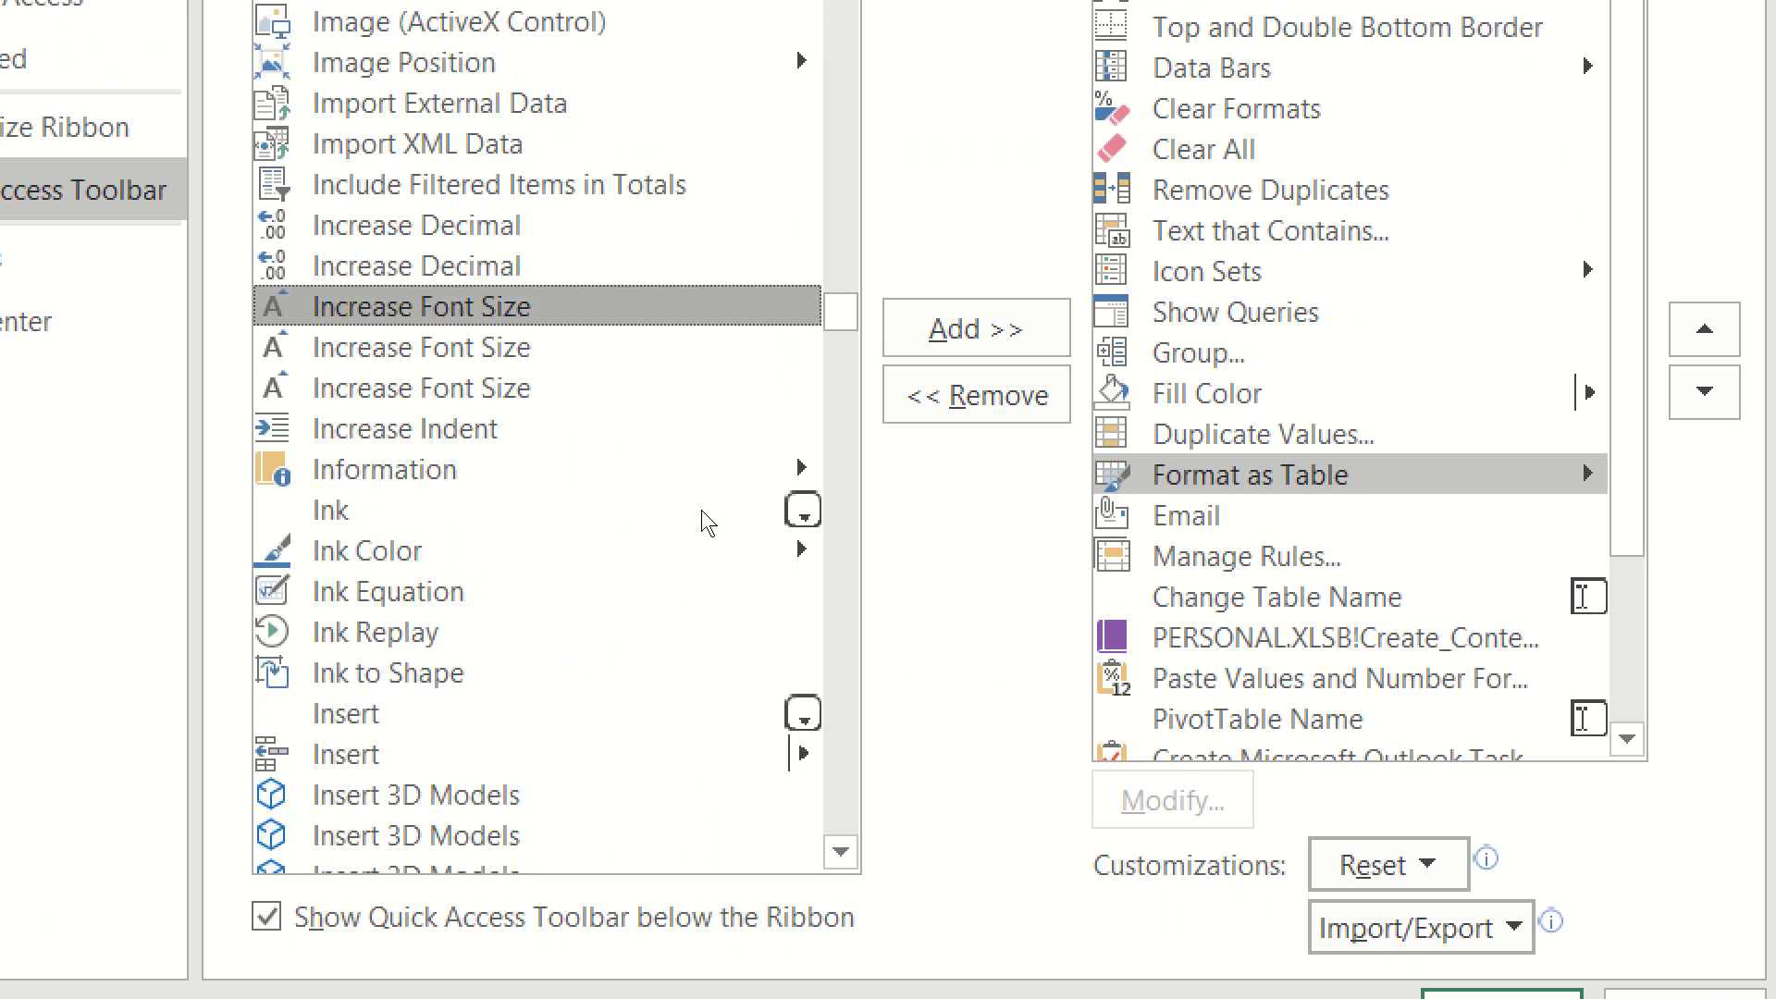
key(Down)
key(Up)
key(Down)
key(Up)
Go back to the available commands starting with "fi" and look through them from Field Buttons to Filter.
text(fi)
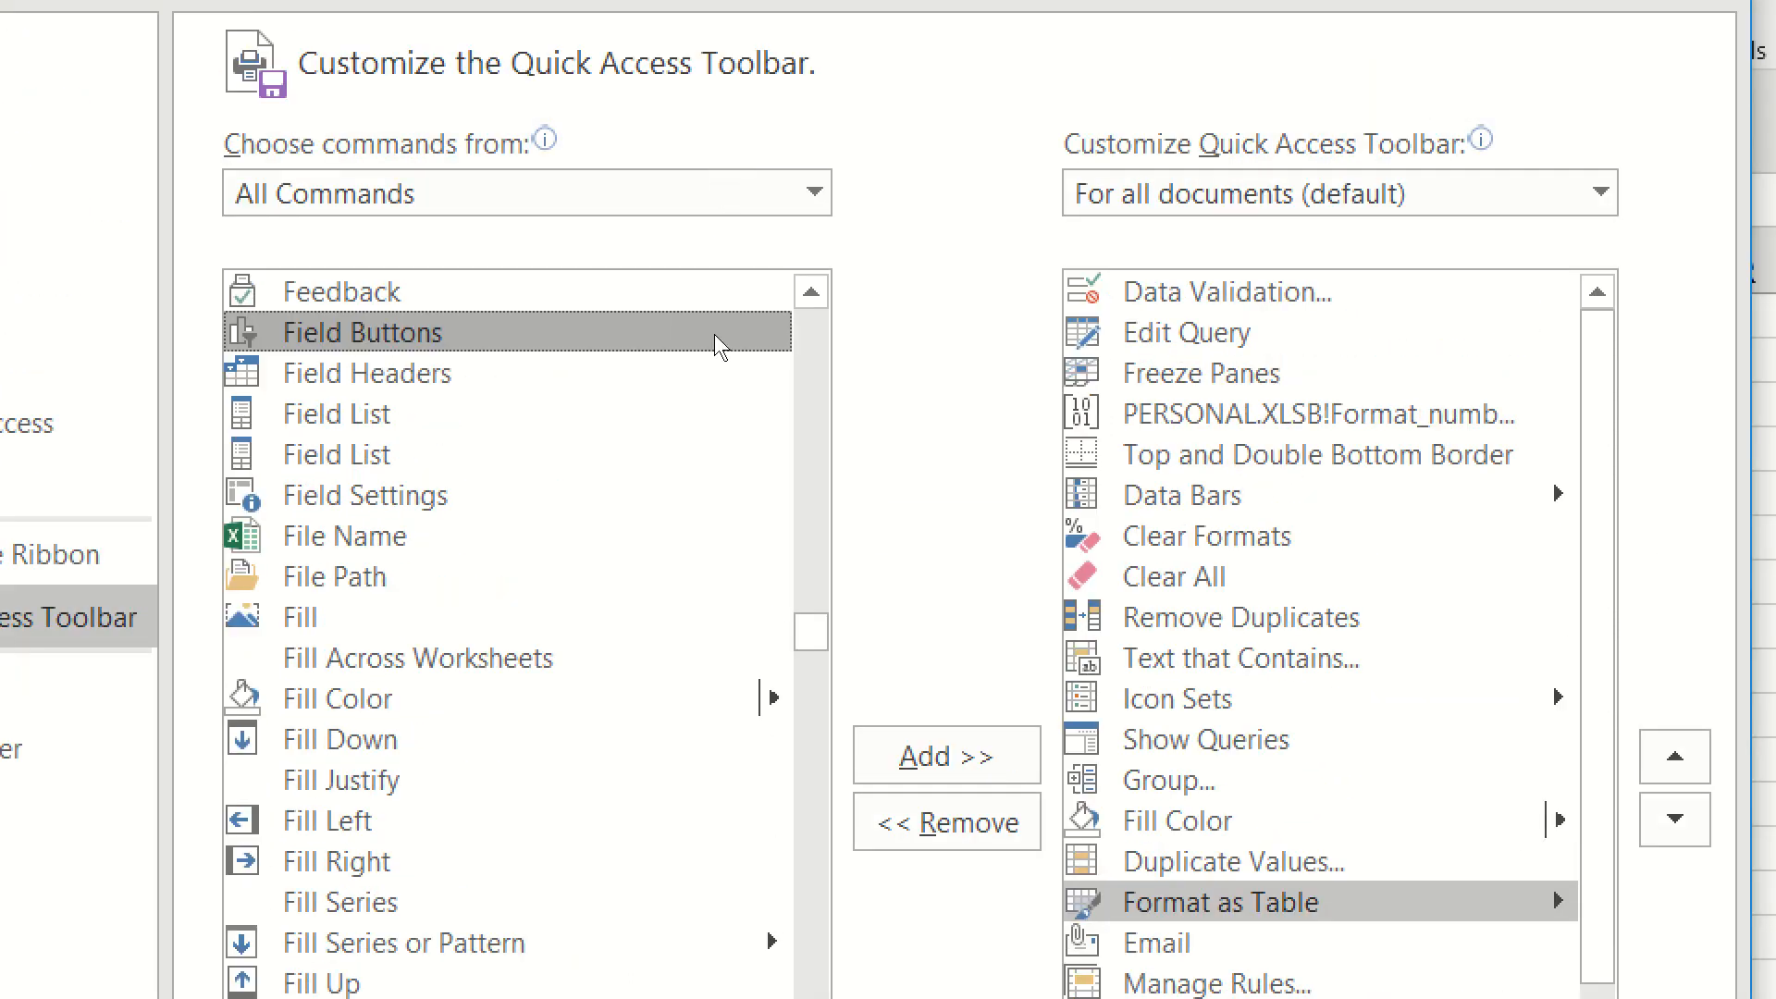
key(Down)
key(Down)
key(Down)
key(Down)
key(Down)
key(Down)
key(Down)
key(Down)
key(Down)
key(Down)
key(Down)
key(Down)
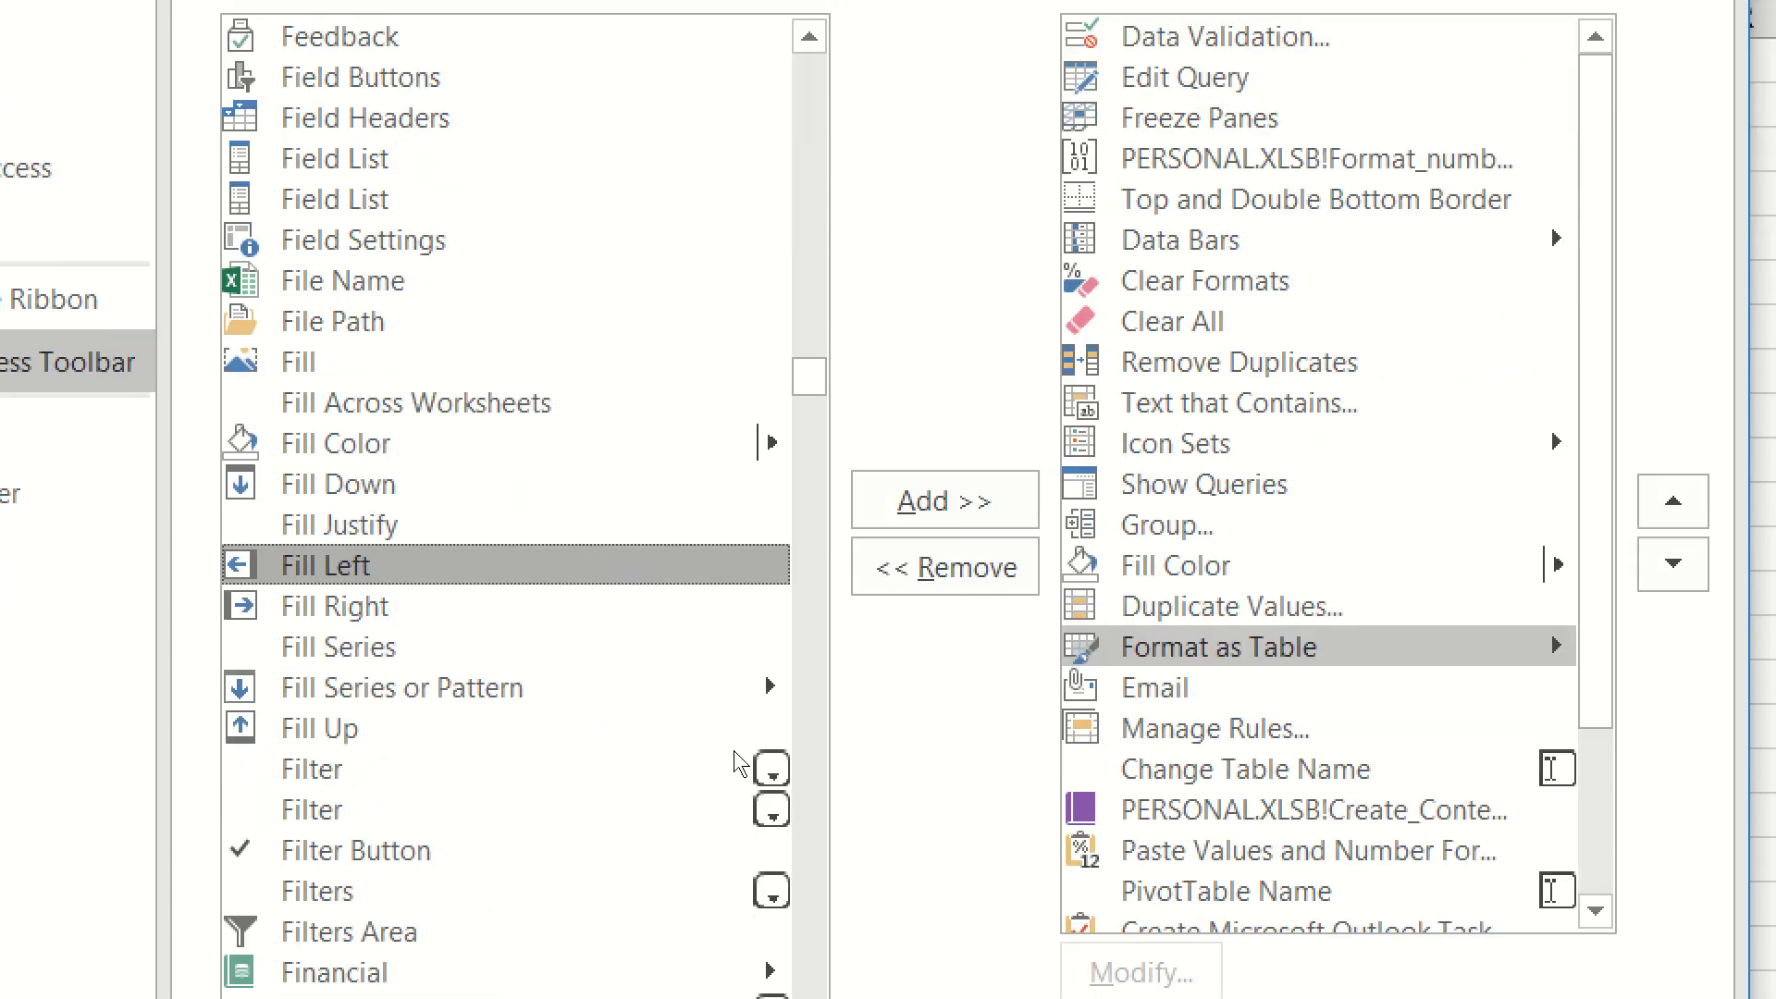
key(Down)
key(Down)
key(Down)
key(Down)
key(Down)
key(Down)
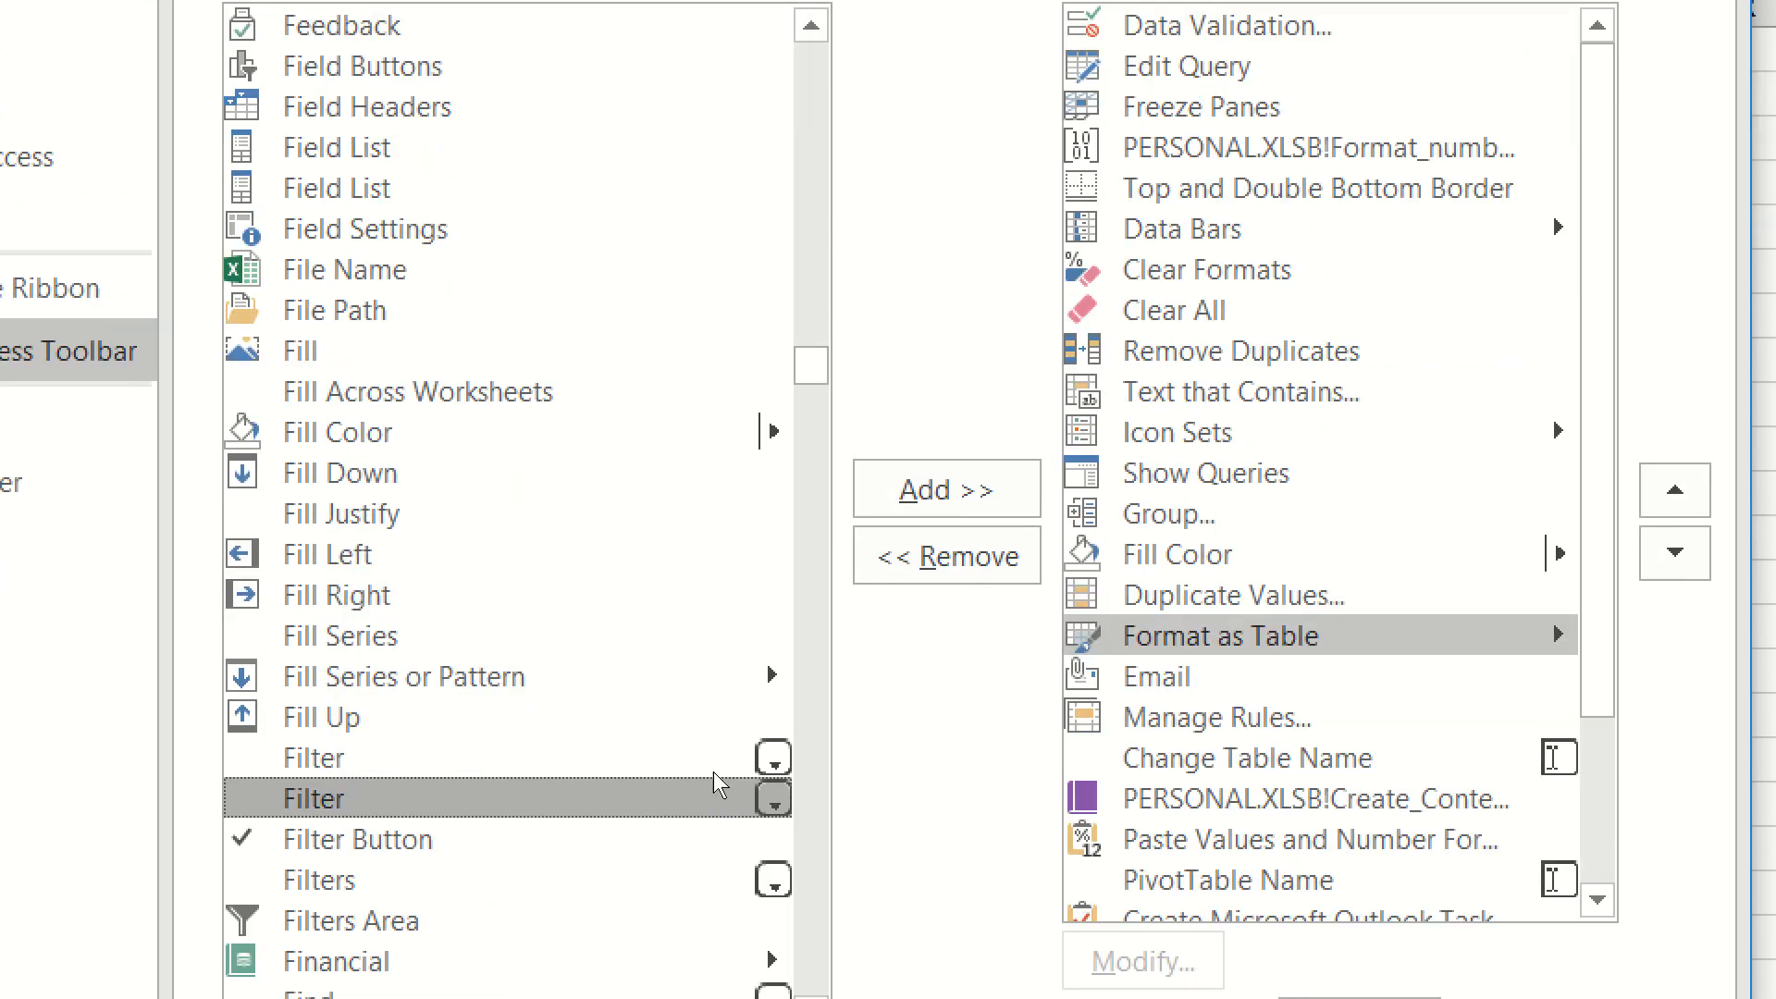
Add the Freeze Panes command that has a submenu to the Quick Access Toolbar, directly below the existing Freeze Panes entry.
scroll(638, 751, down, 5)
scroll(638, 751, down, 4)
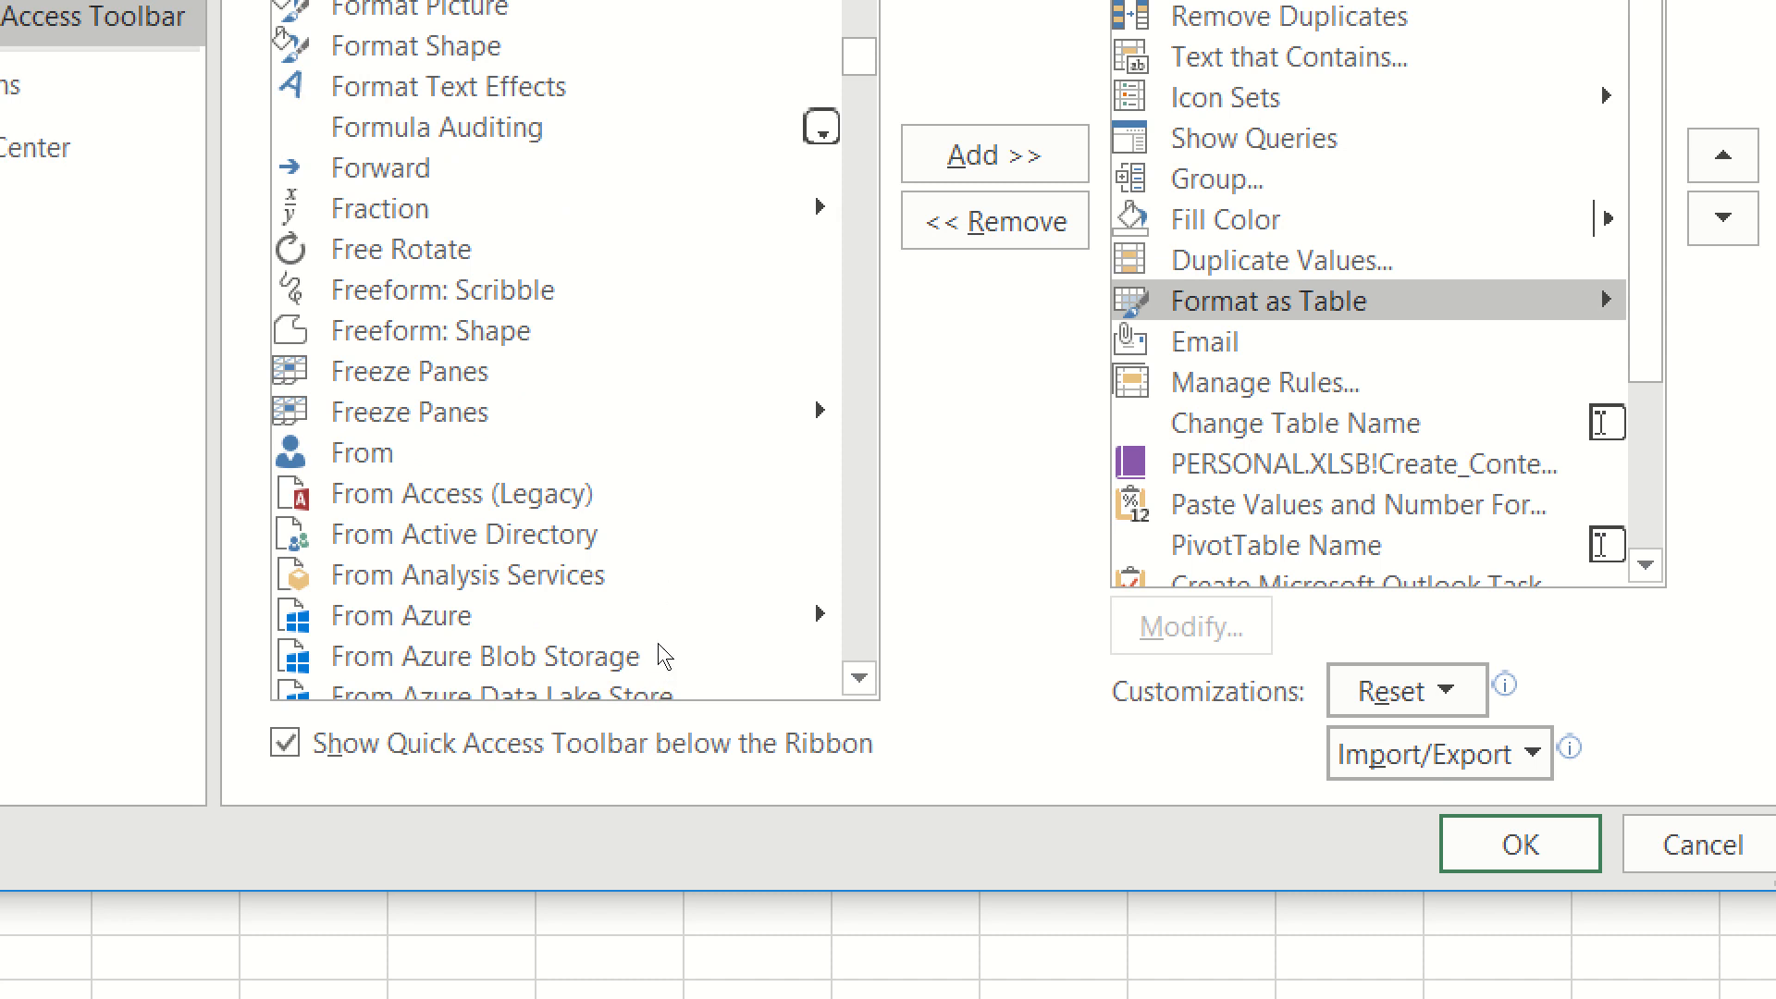
click(657, 411)
click(658, 372)
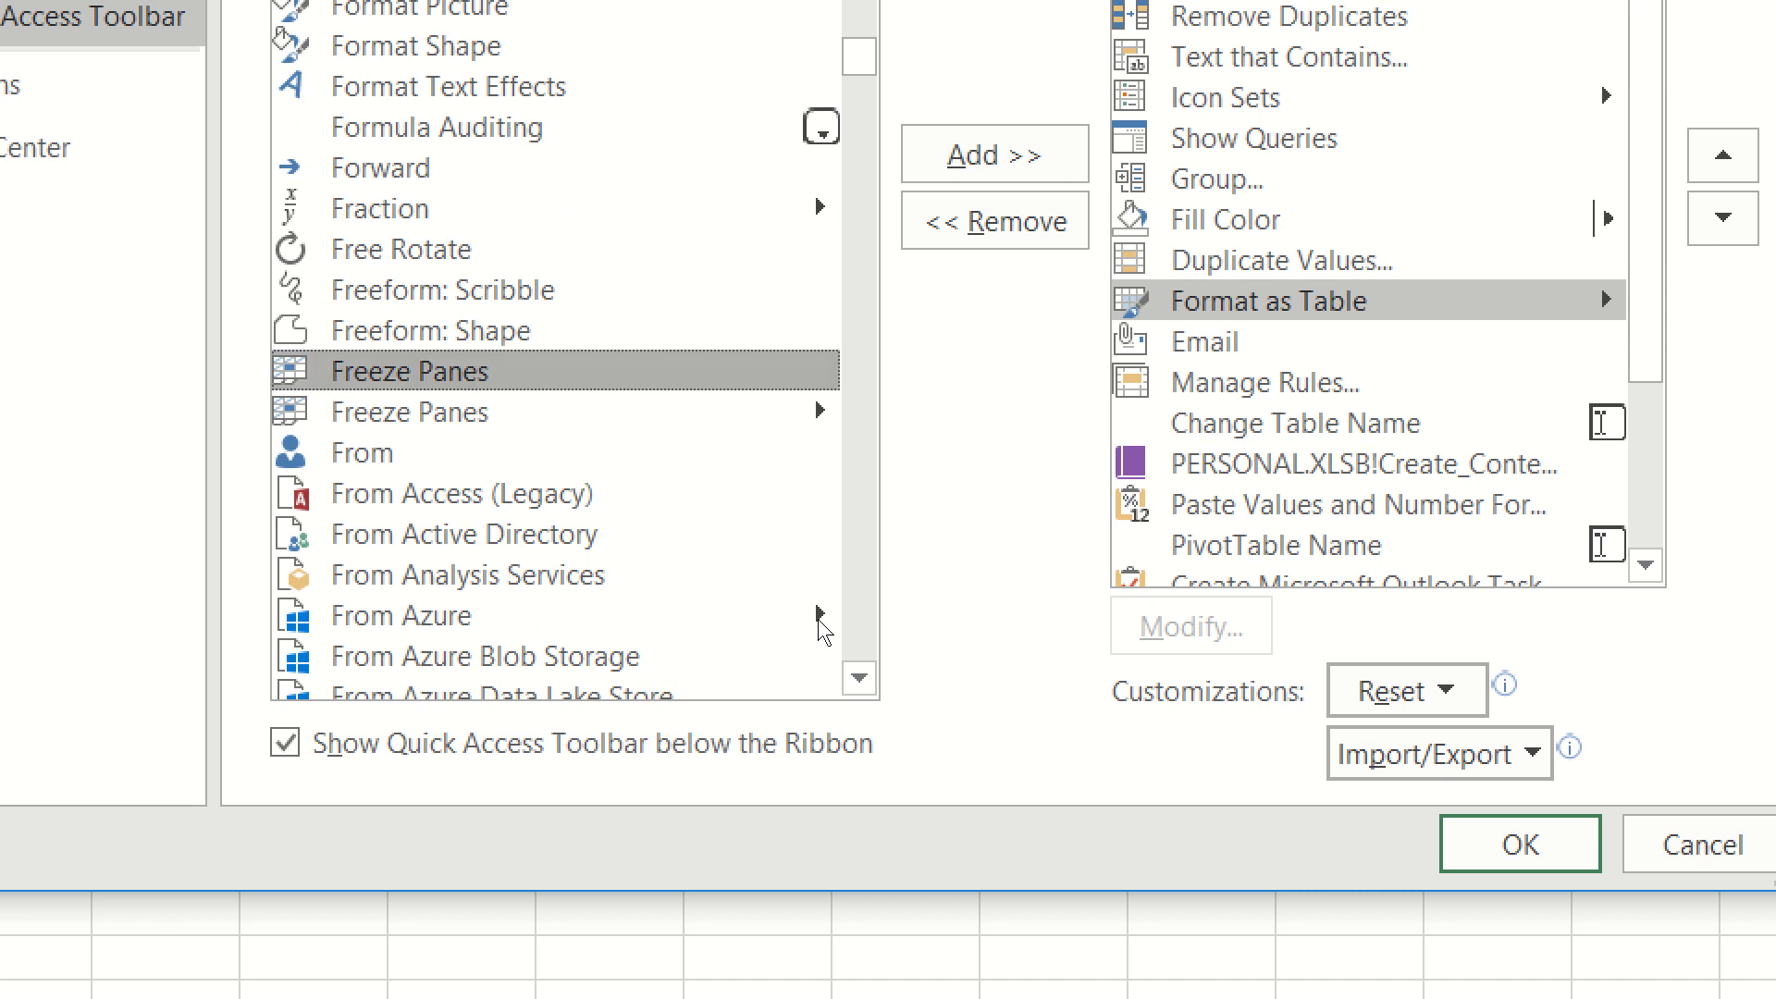
key(Down)
key(Up)
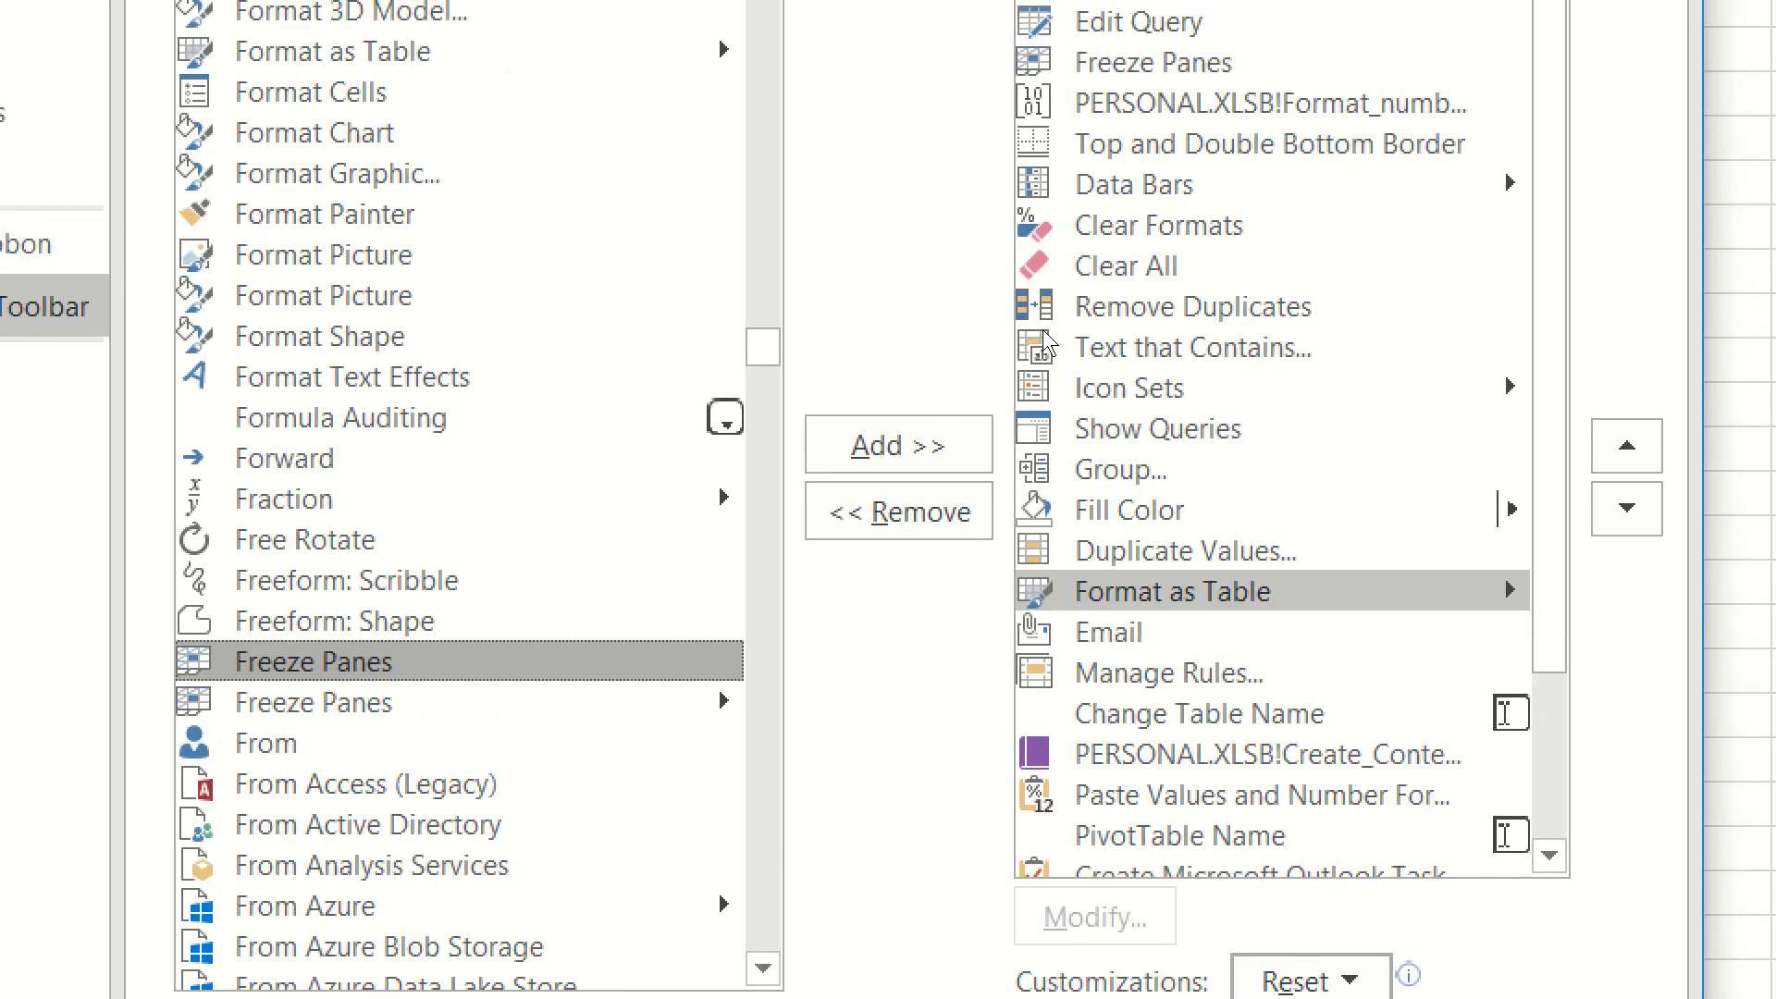
click(703, 699)
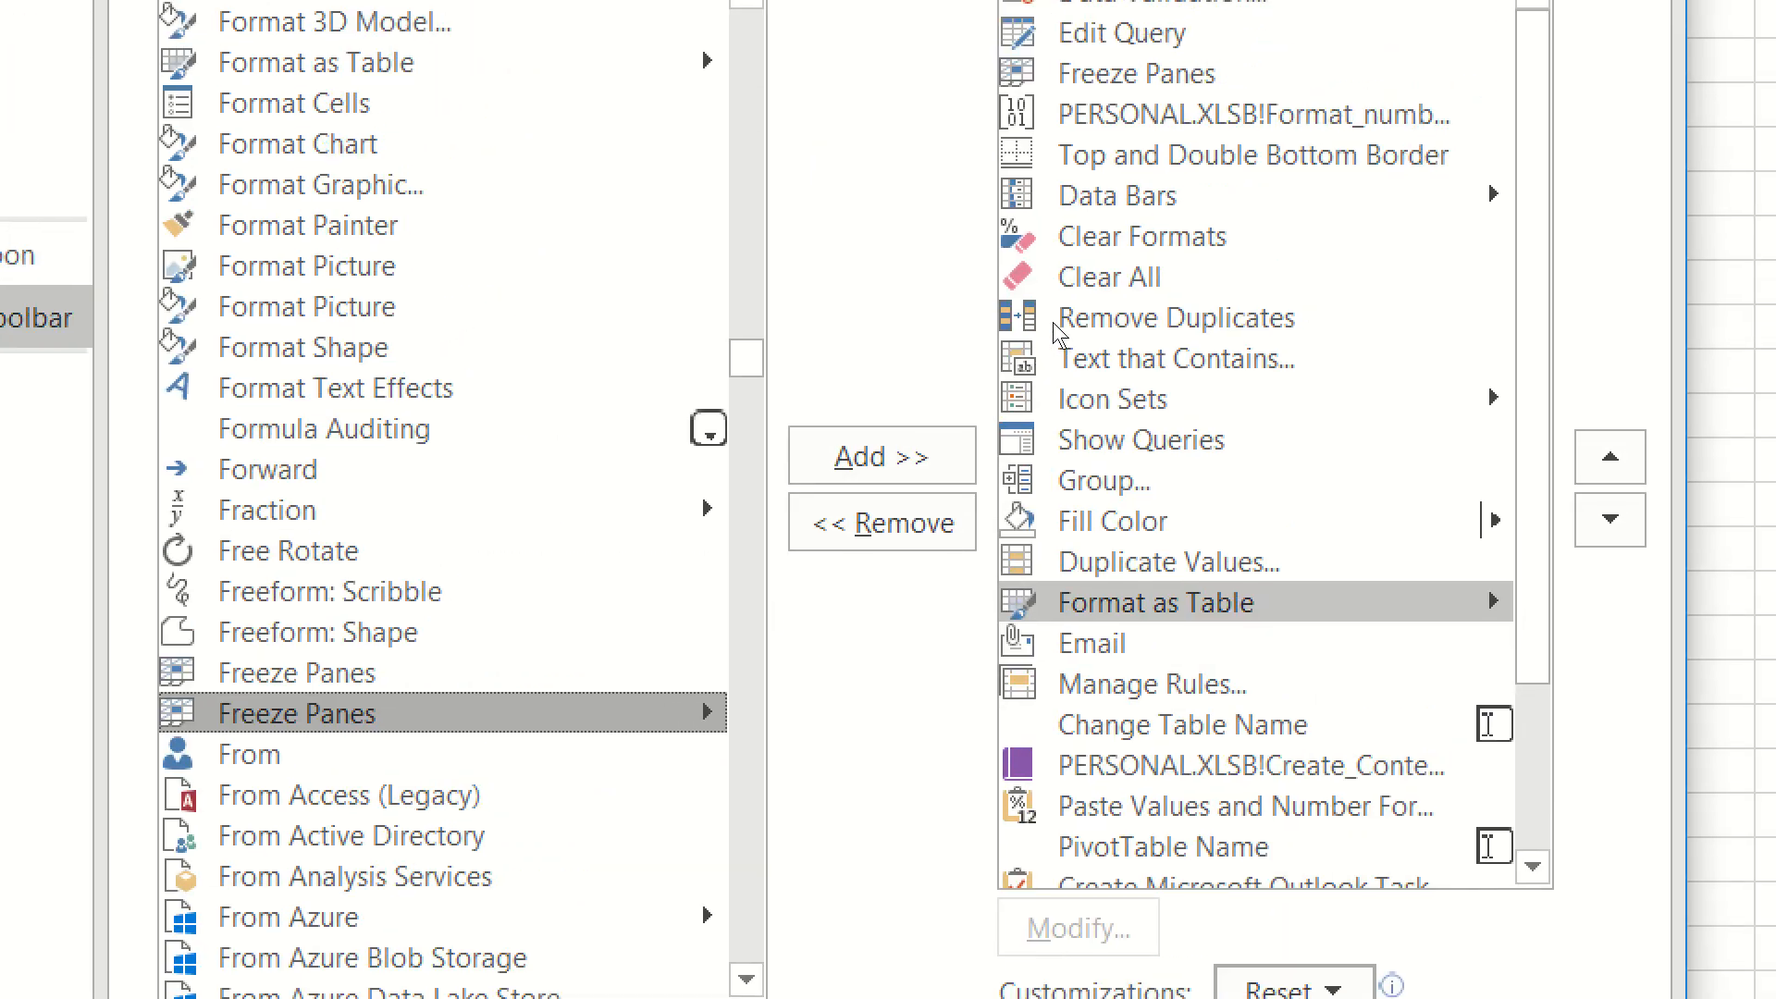
click(1110, 65)
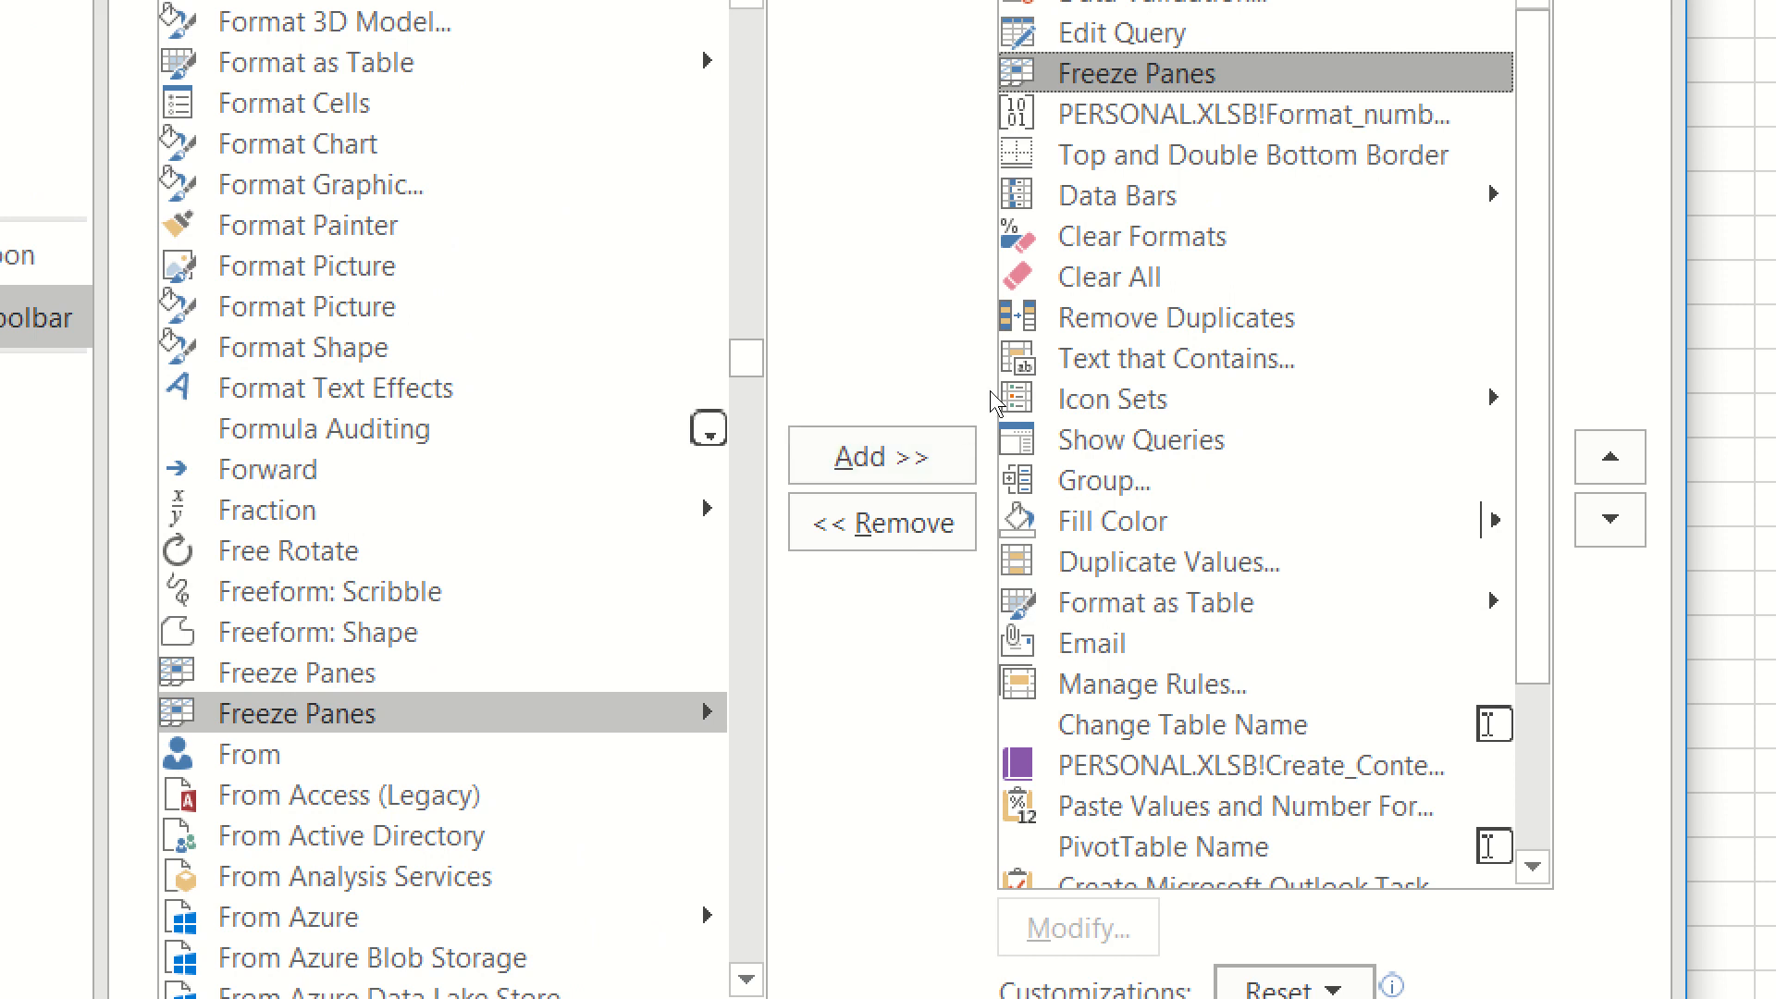
click(966, 462)
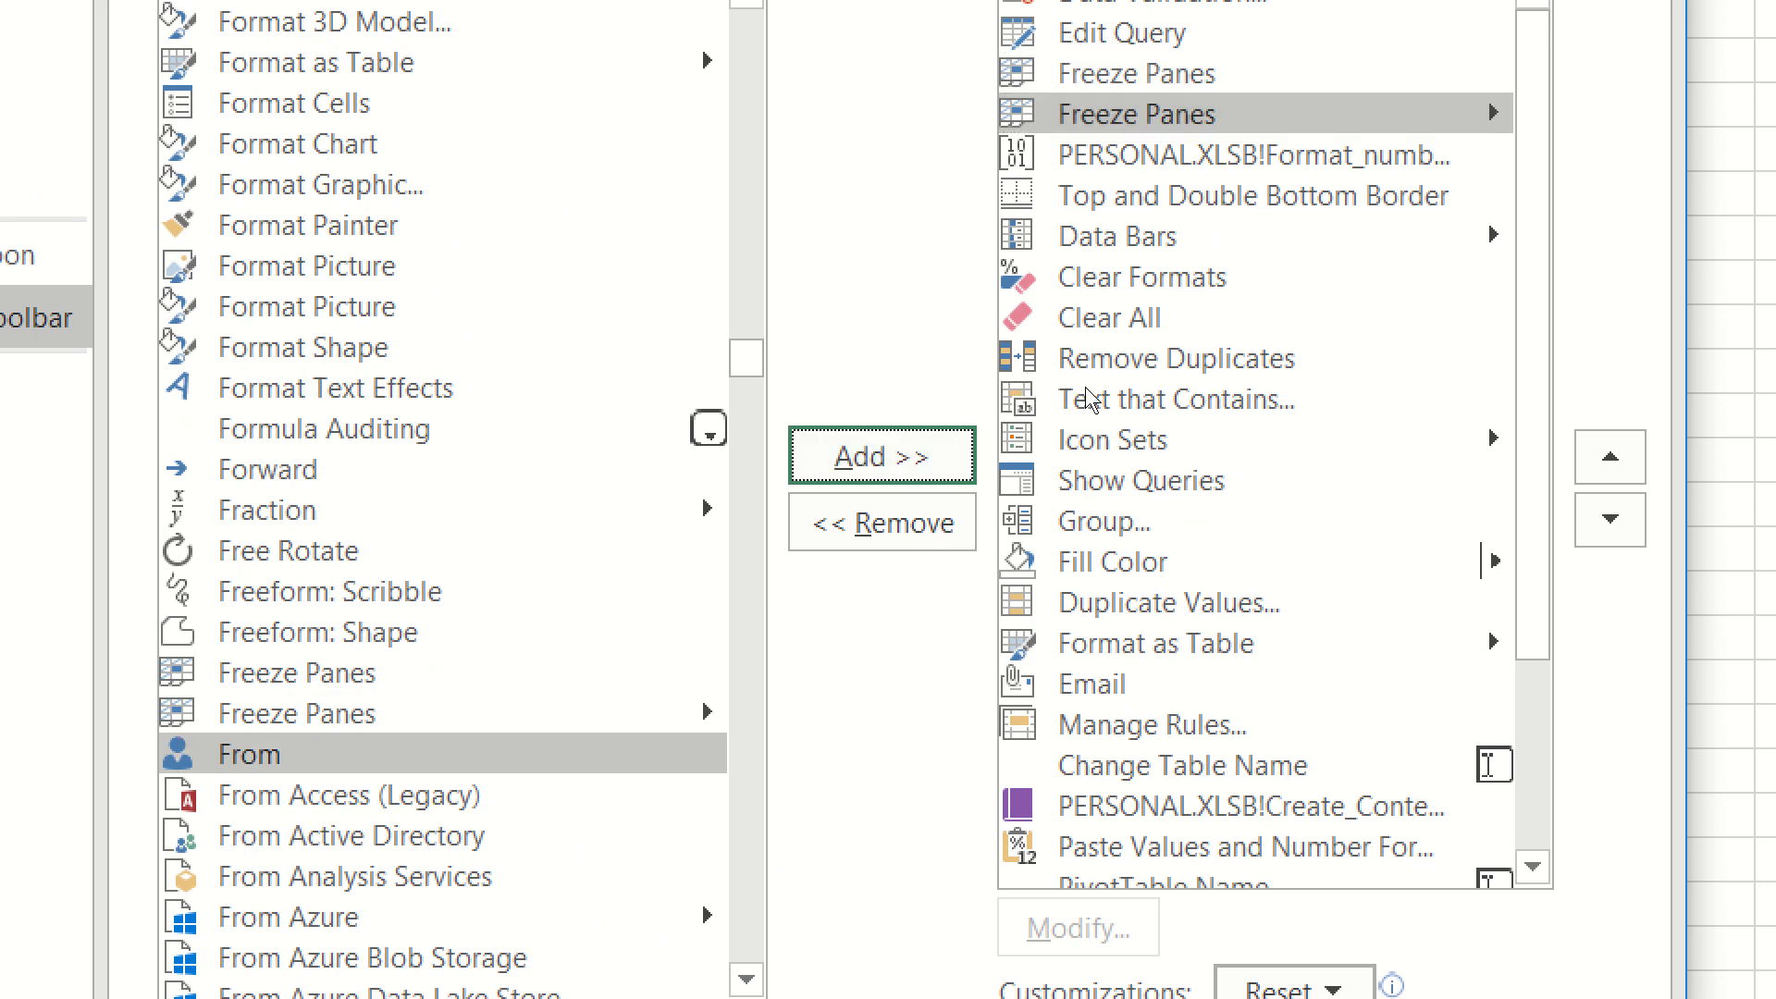
Move the added Freeze Panes entry up and back down one place, and apply the toolbar changes.
click(1610, 457)
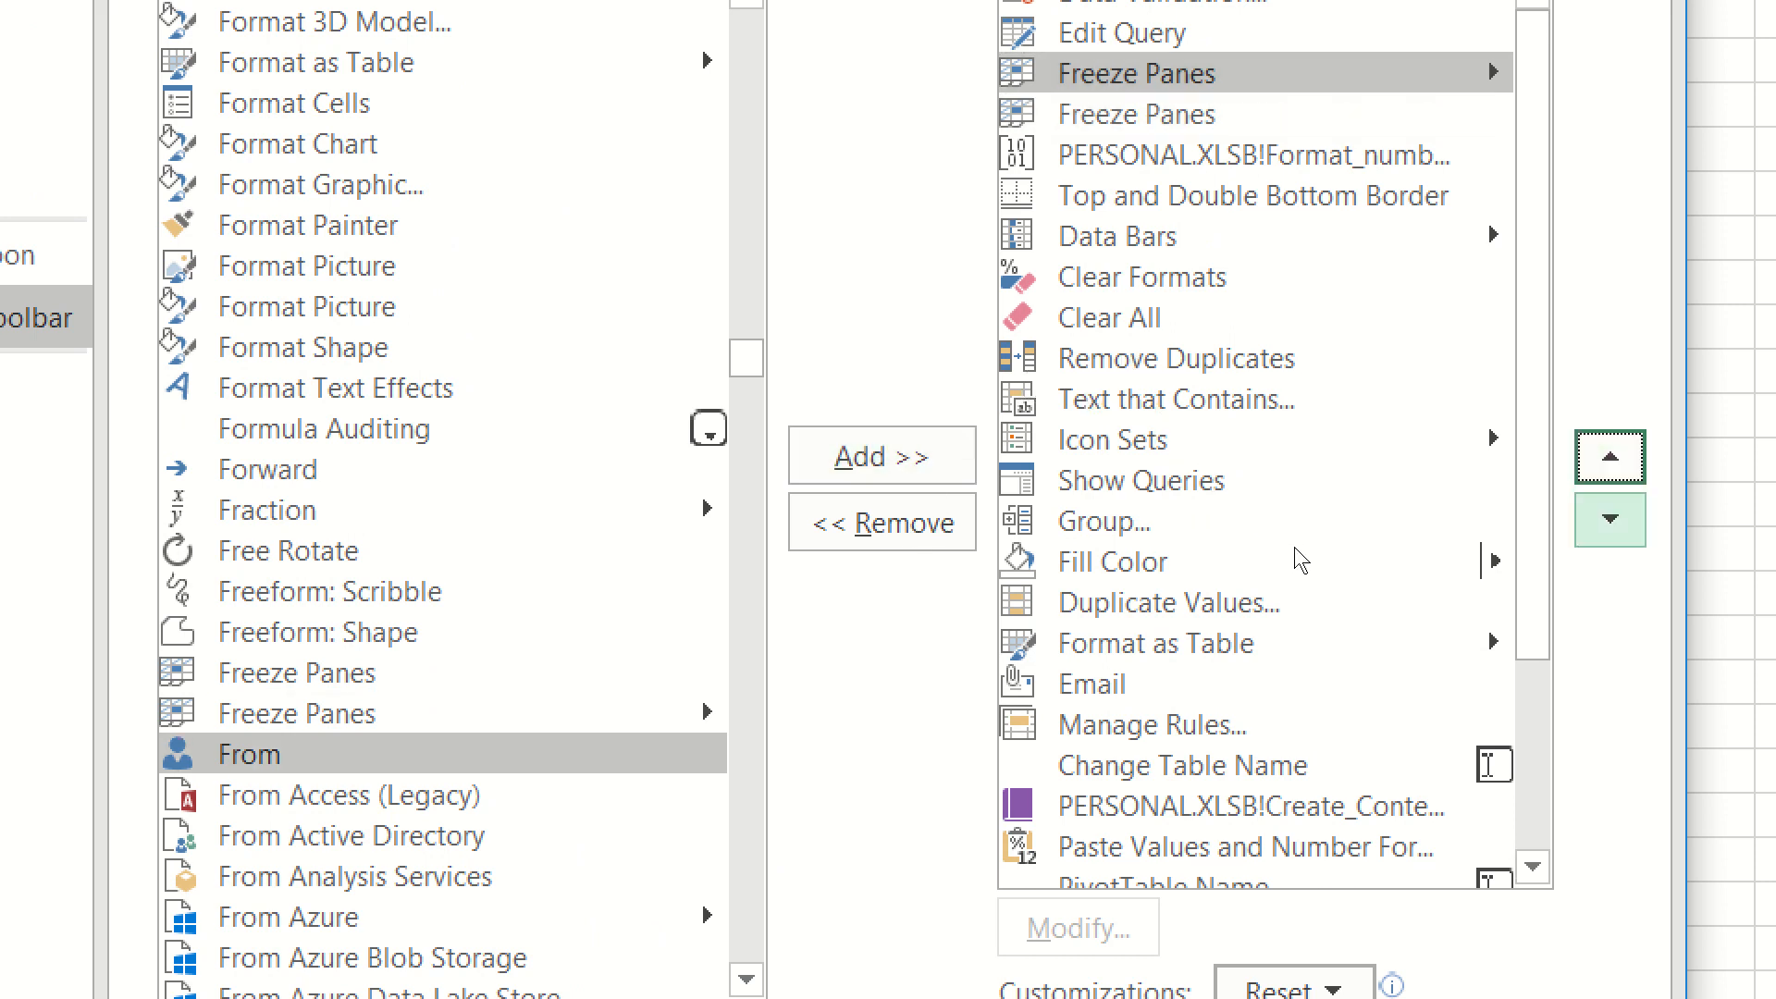
click(1610, 520)
click(1609, 456)
click(1610, 520)
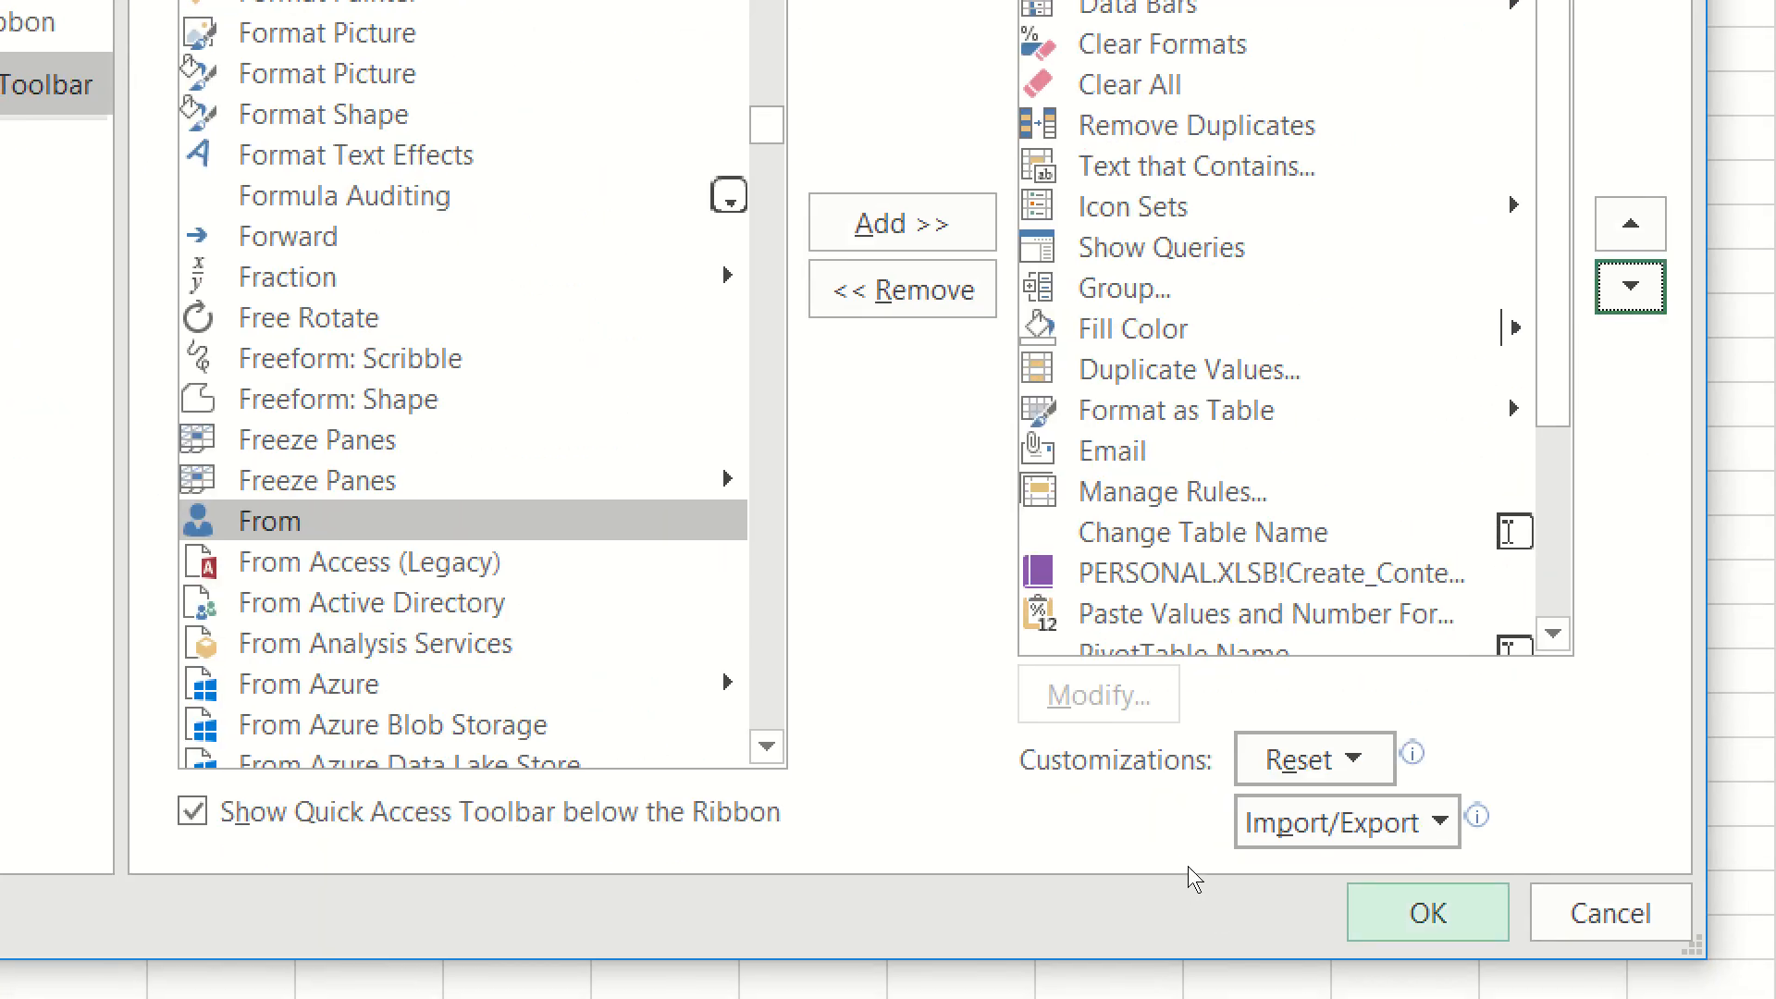
key(Return)
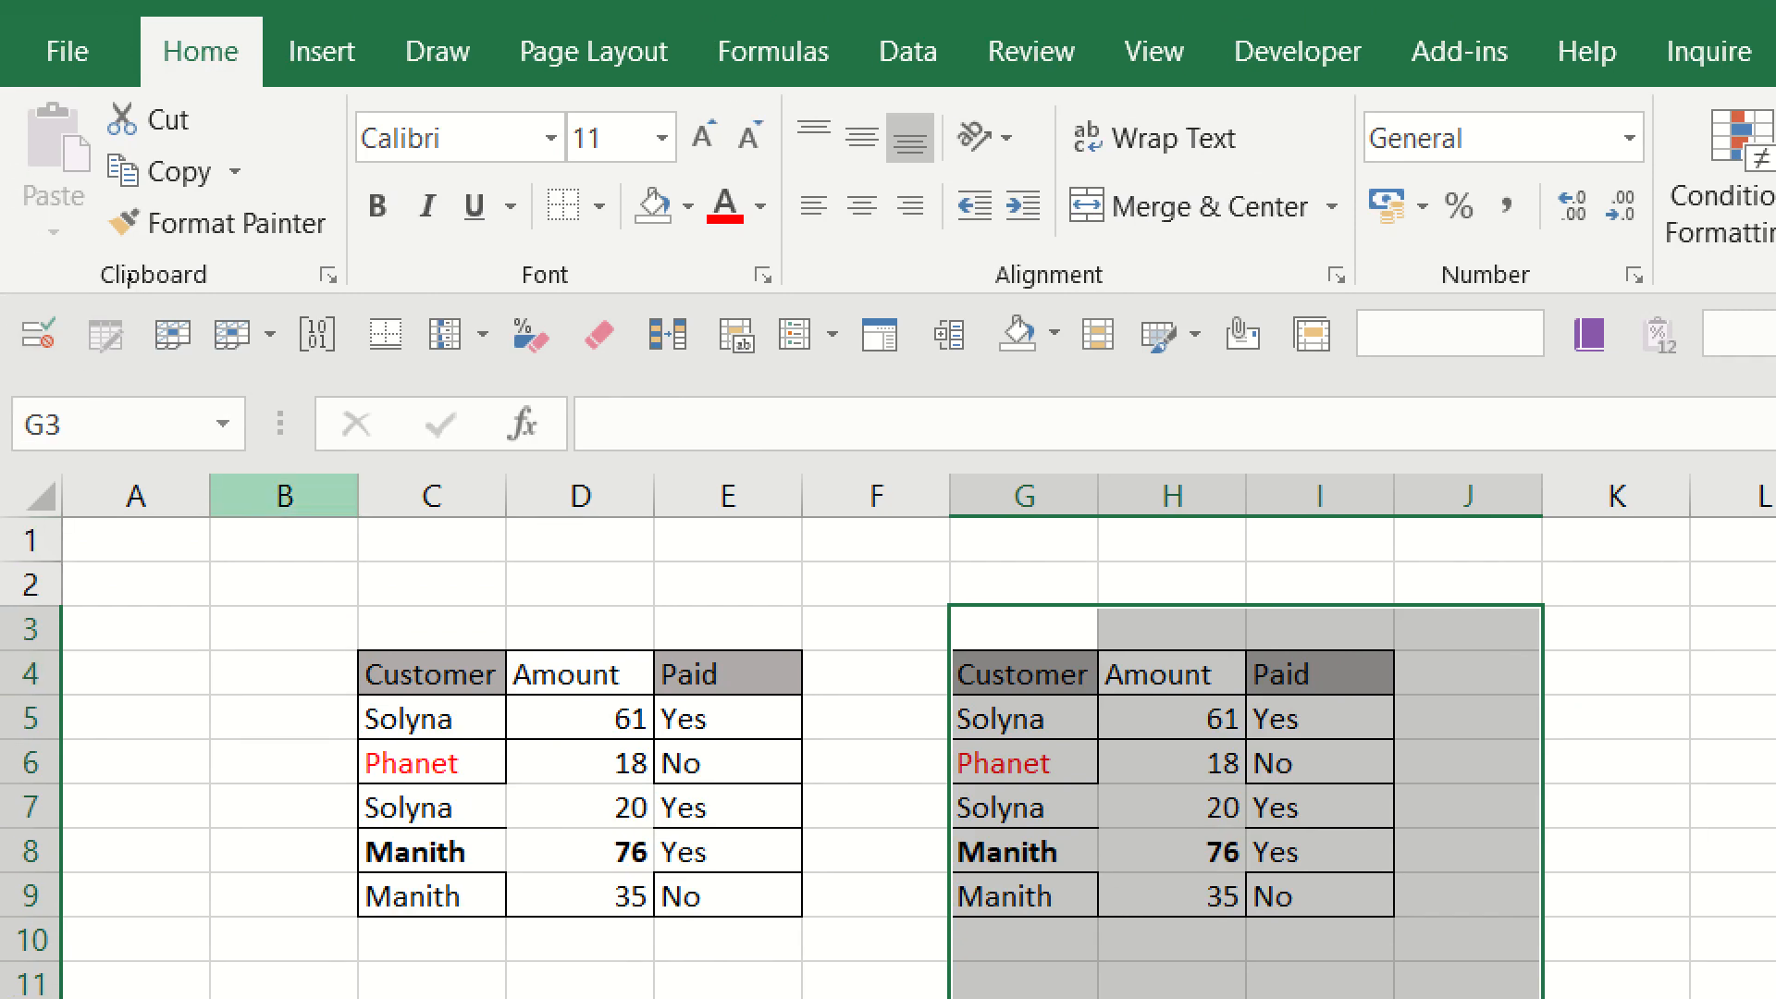
Delete the empty columns A:B and the empty rows 1:3 from the worksheet.
drag(284, 495, 135, 496)
key(ctrl+minus)
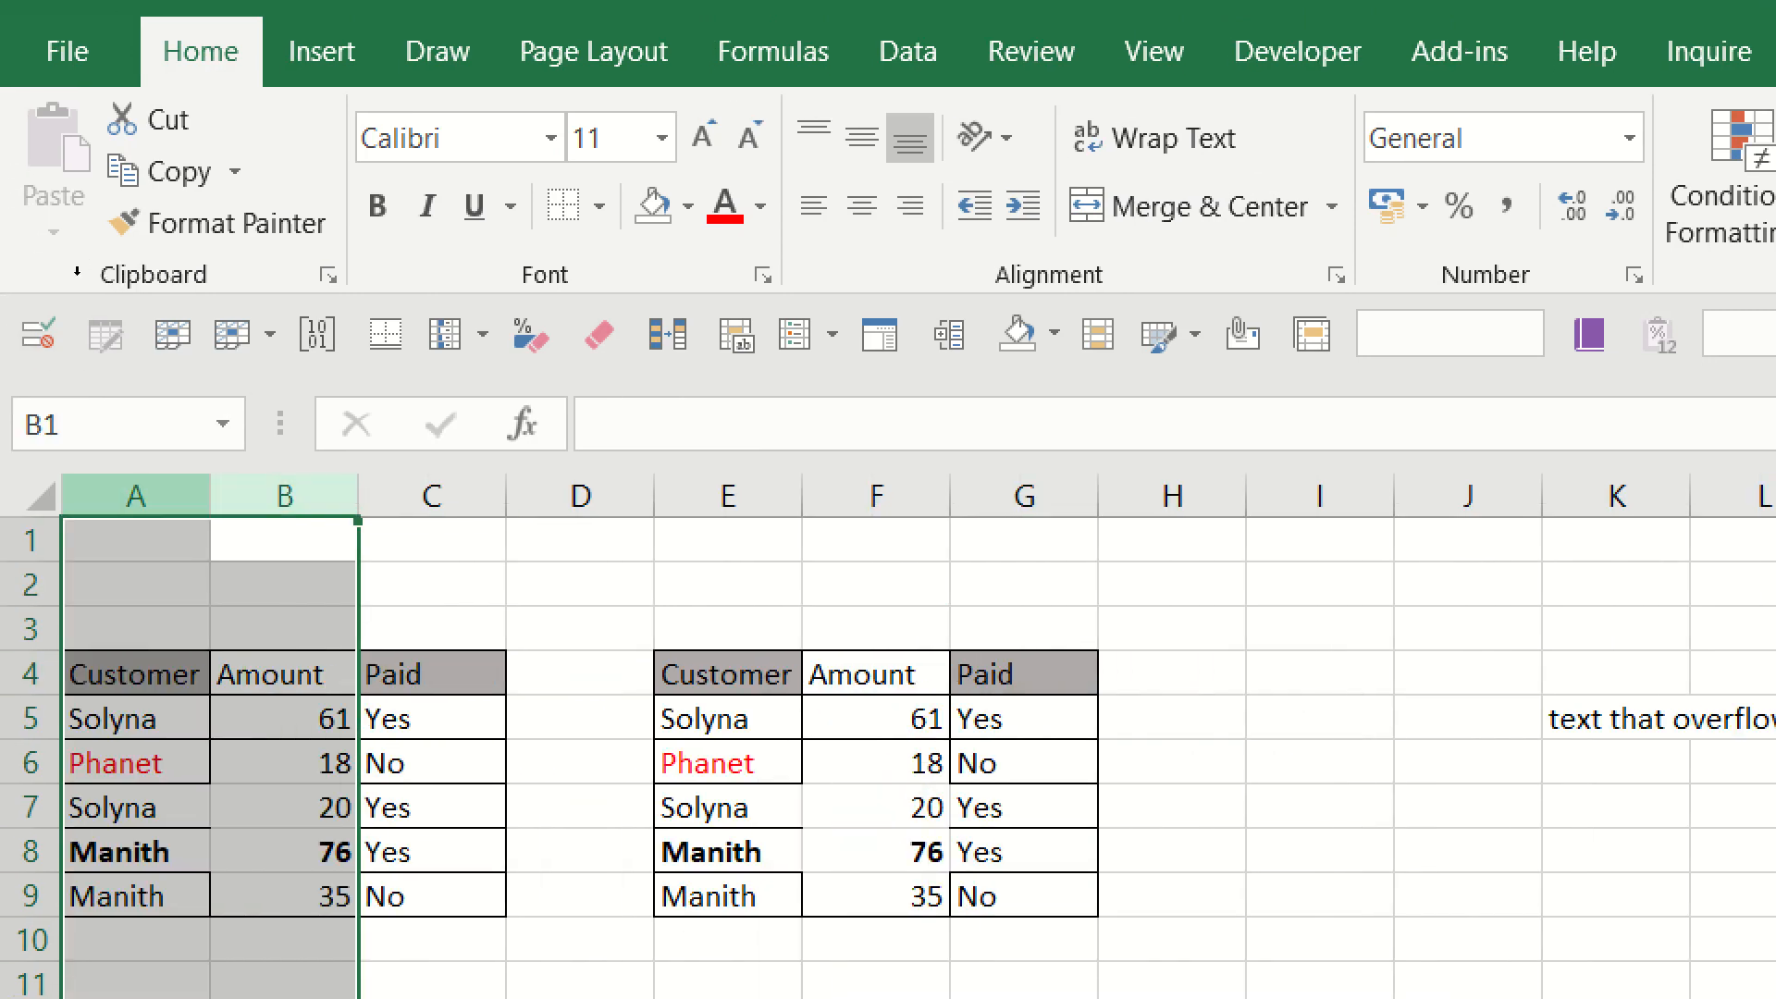
drag(31, 540, 30, 636)
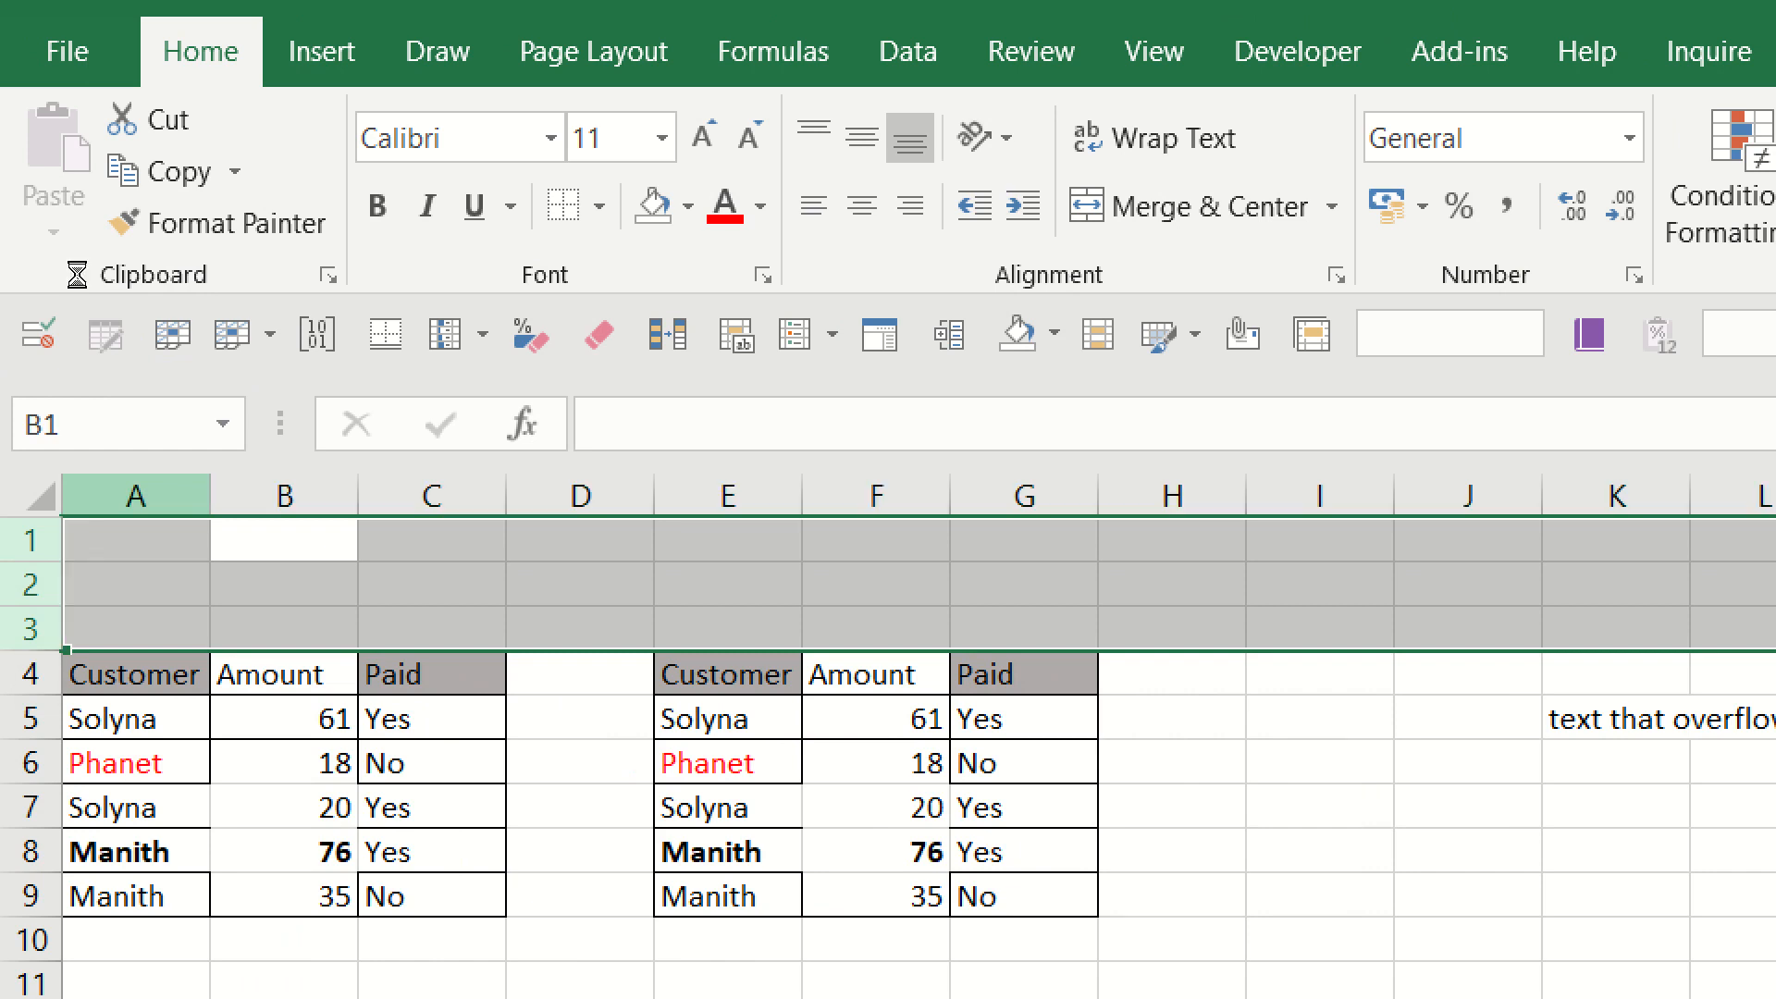
key(ctrl+minus)
key(Down)
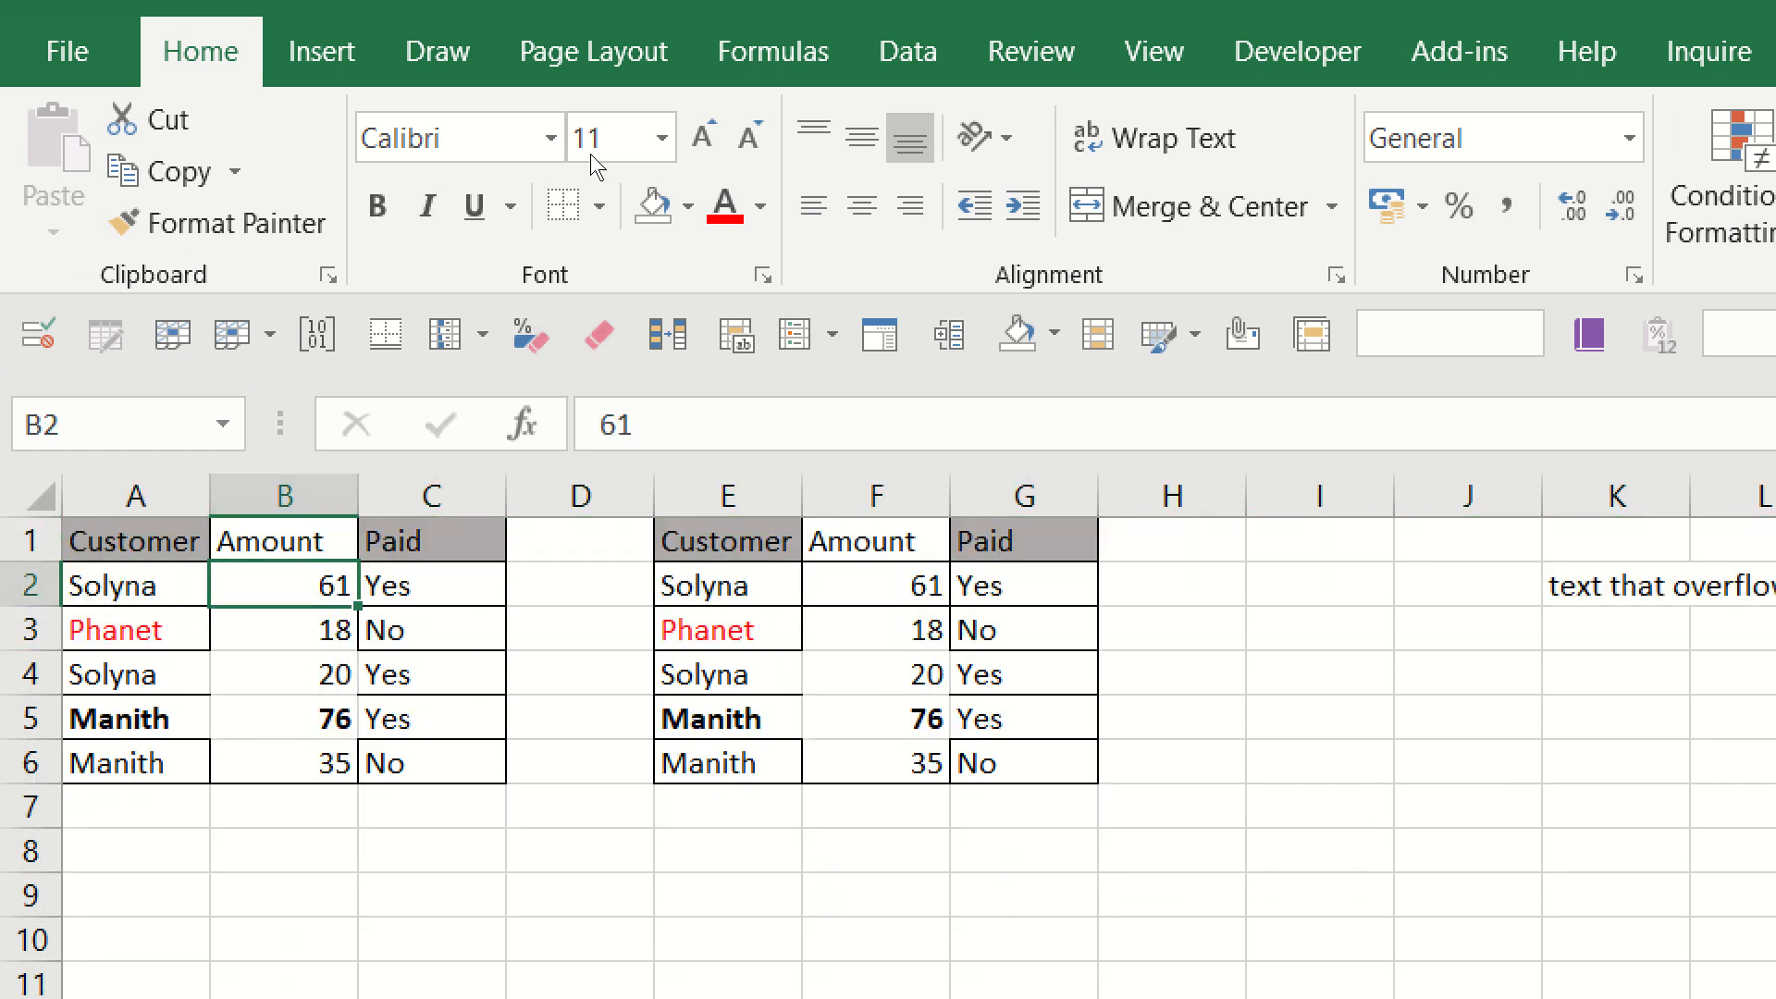
Show the standard Freeze Panes options for the worksheet and close them without choosing one.
click(1160, 52)
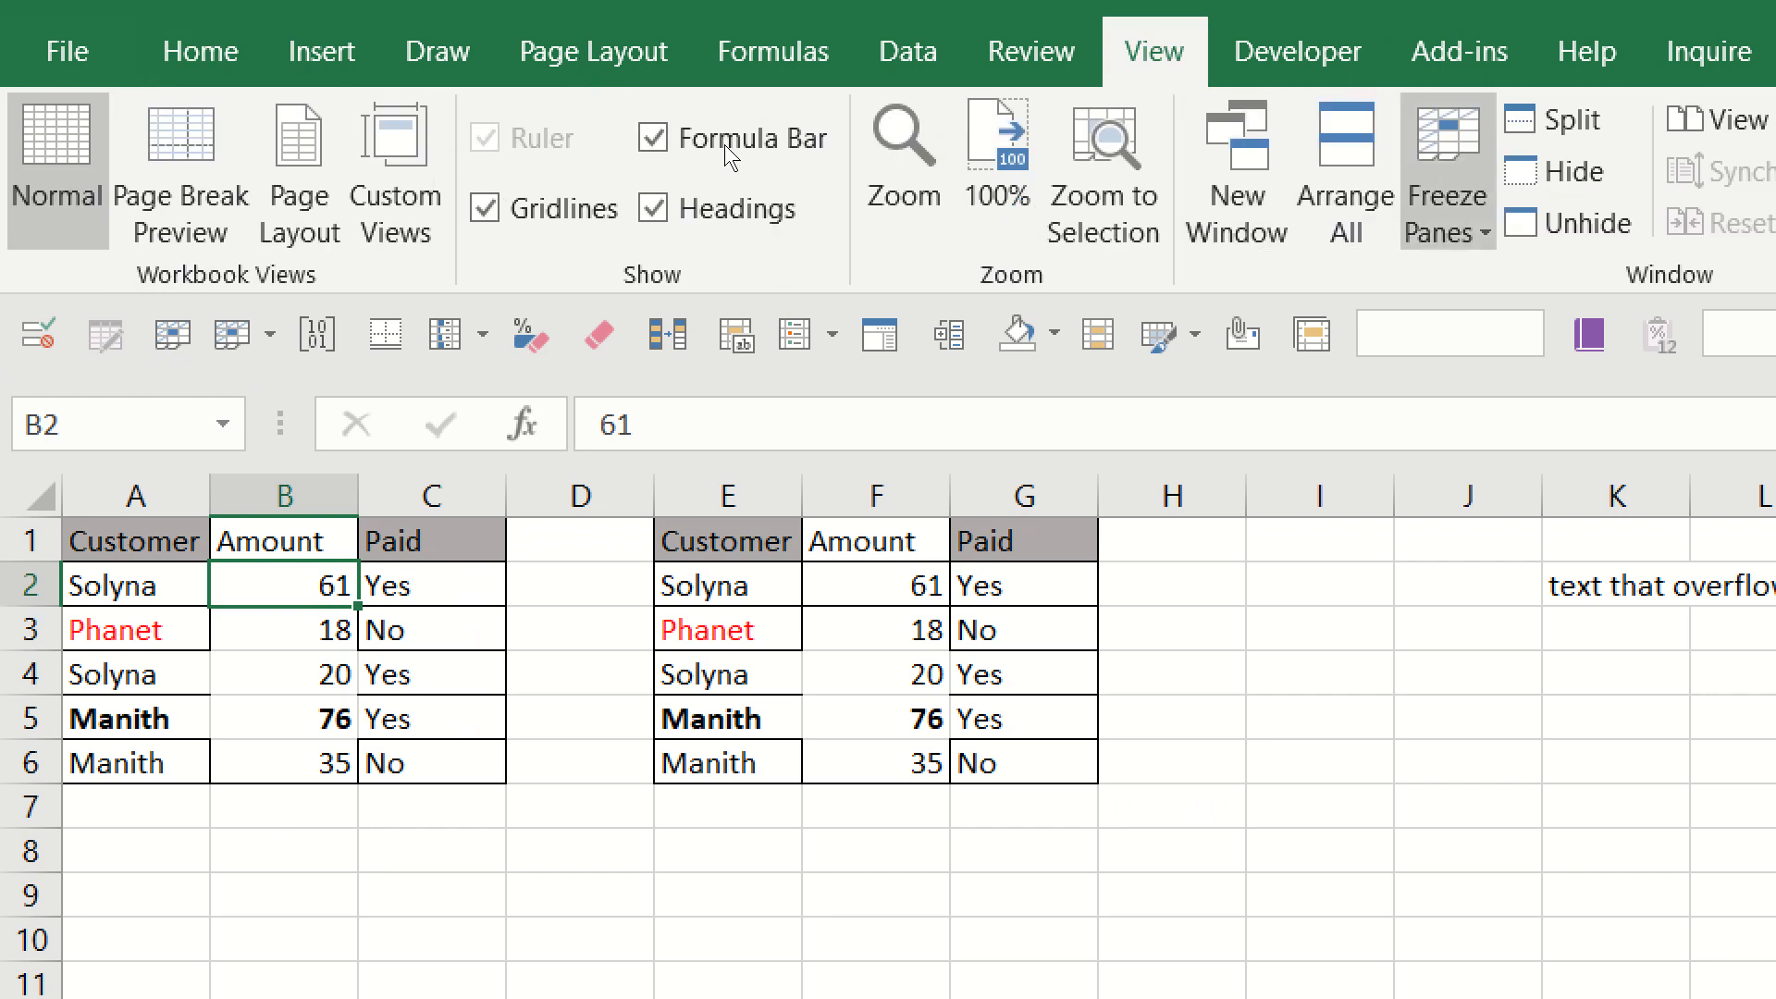
click(1447, 213)
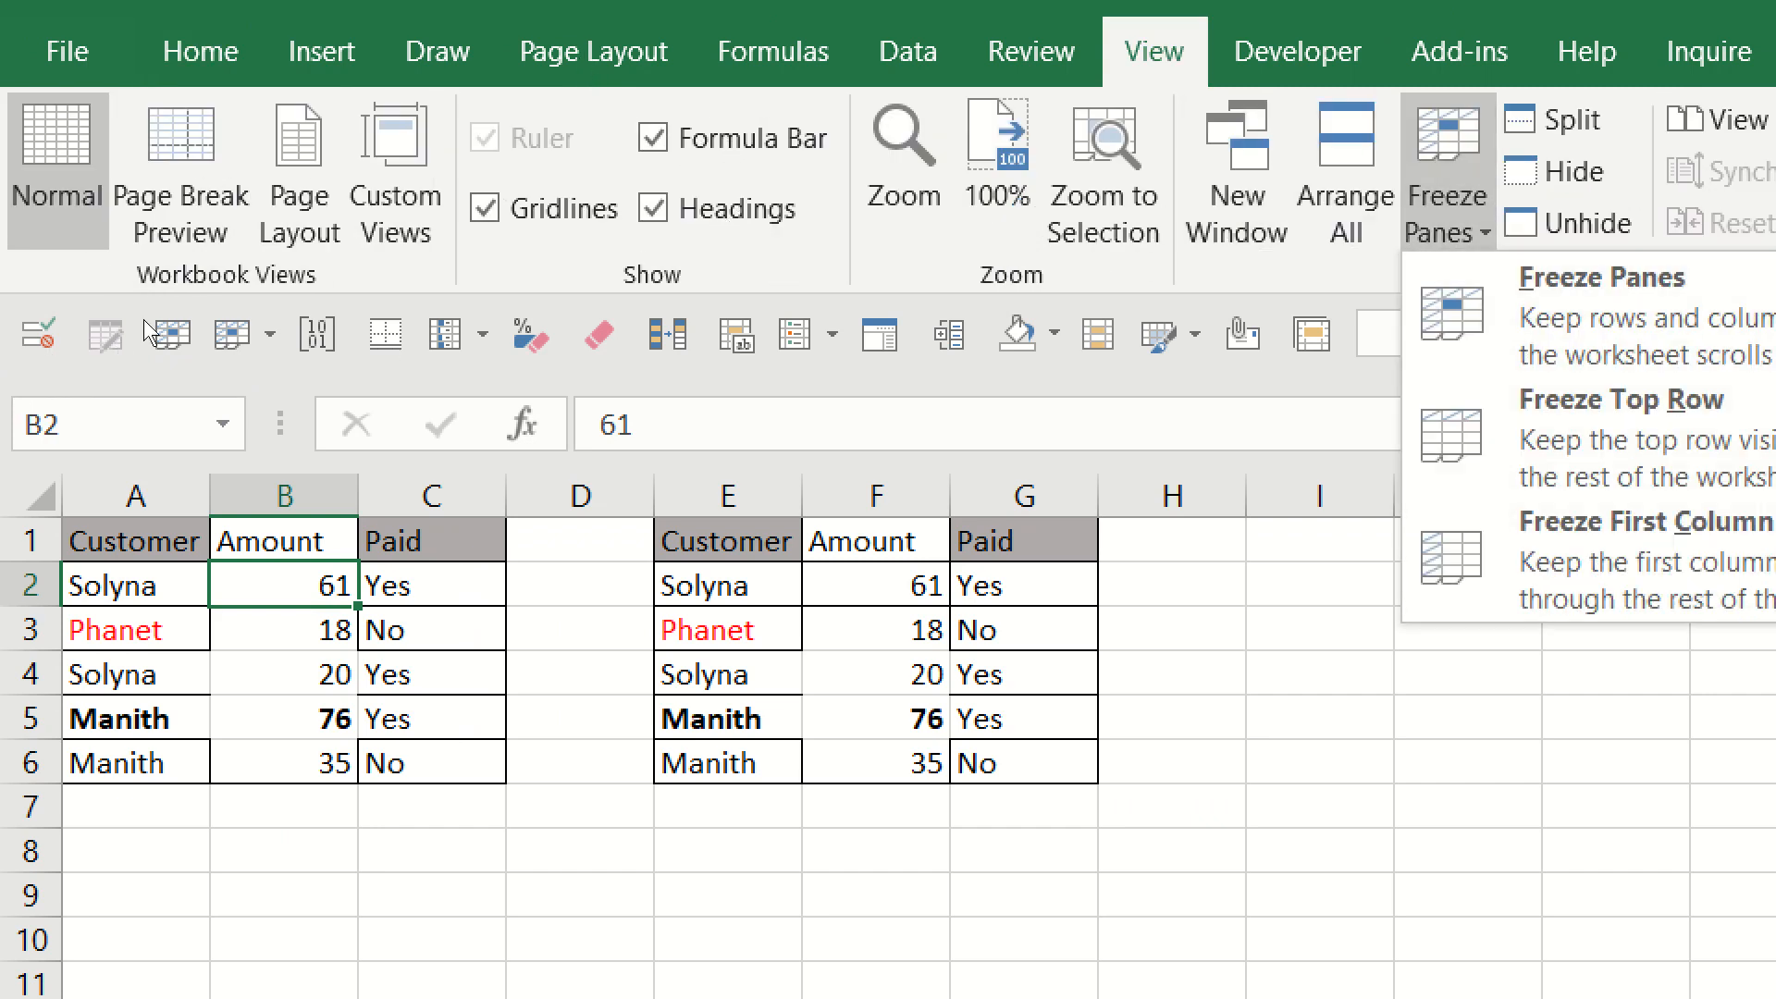
key(Escape)
click(148, 56)
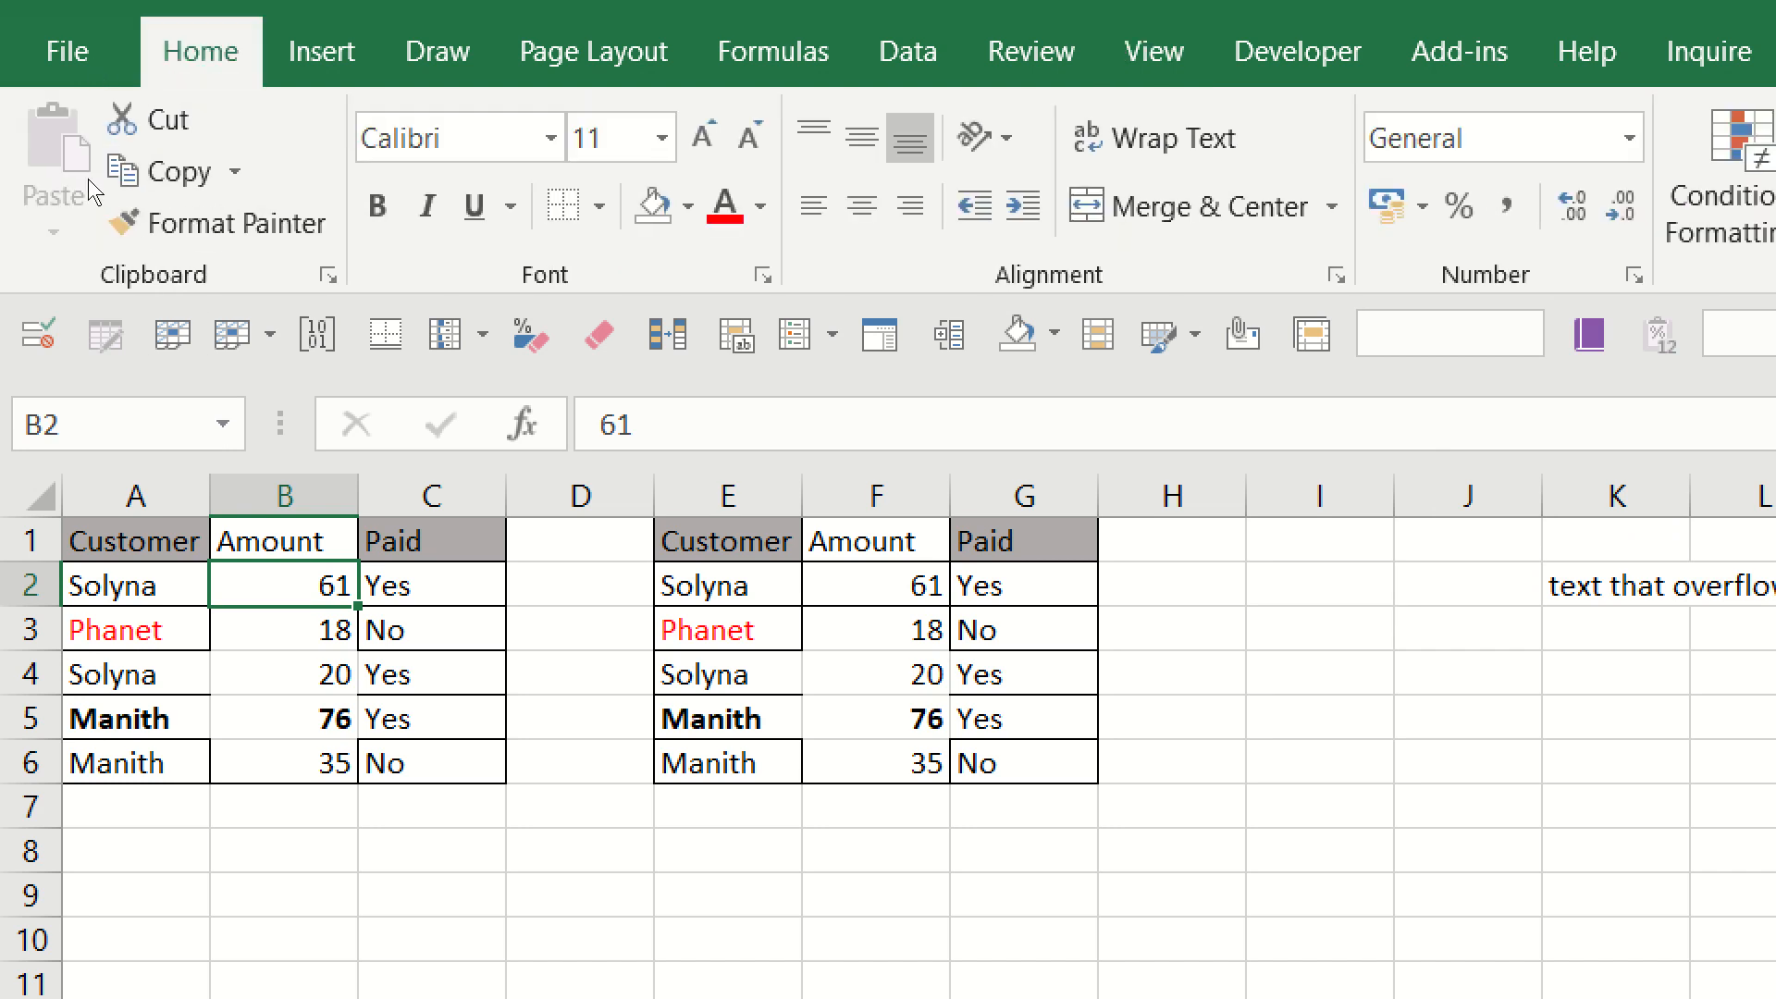
Freeze the panes at cell B2, check the frozen headers further down the sheet, and return to the first rows.
drag(432, 806, 636, 815)
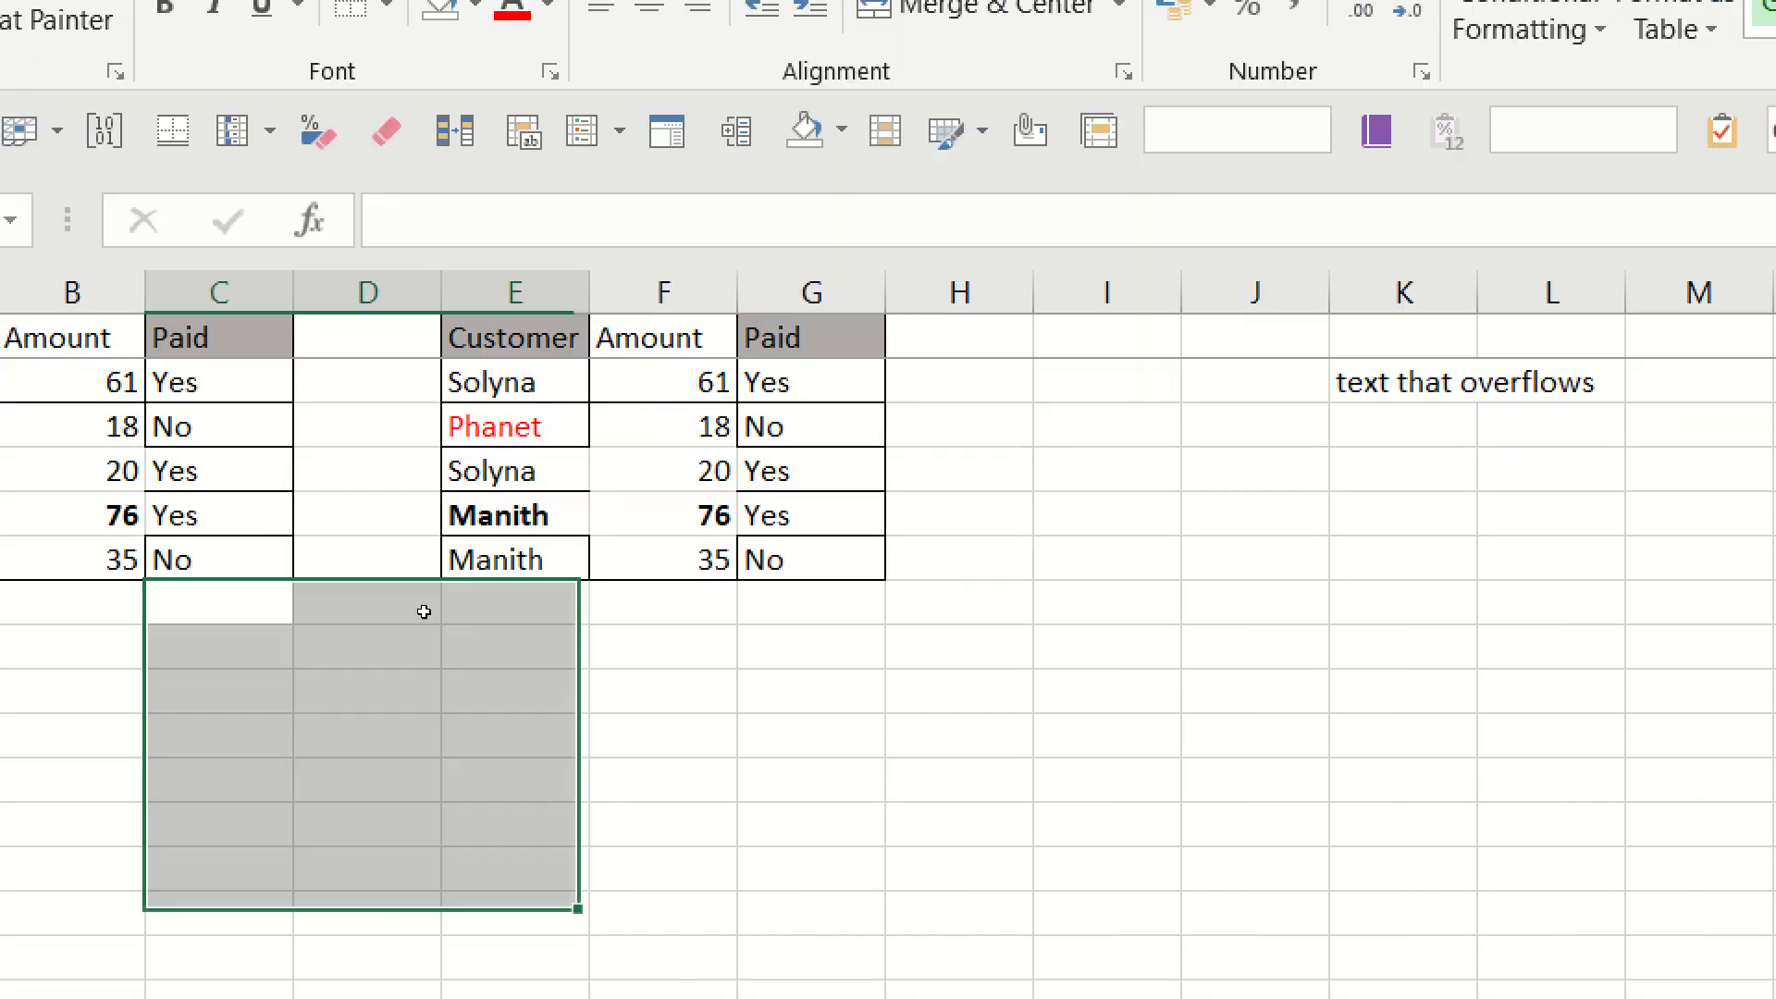
drag(424, 611, 9, 804)
scroll(1, 673, down, 3)
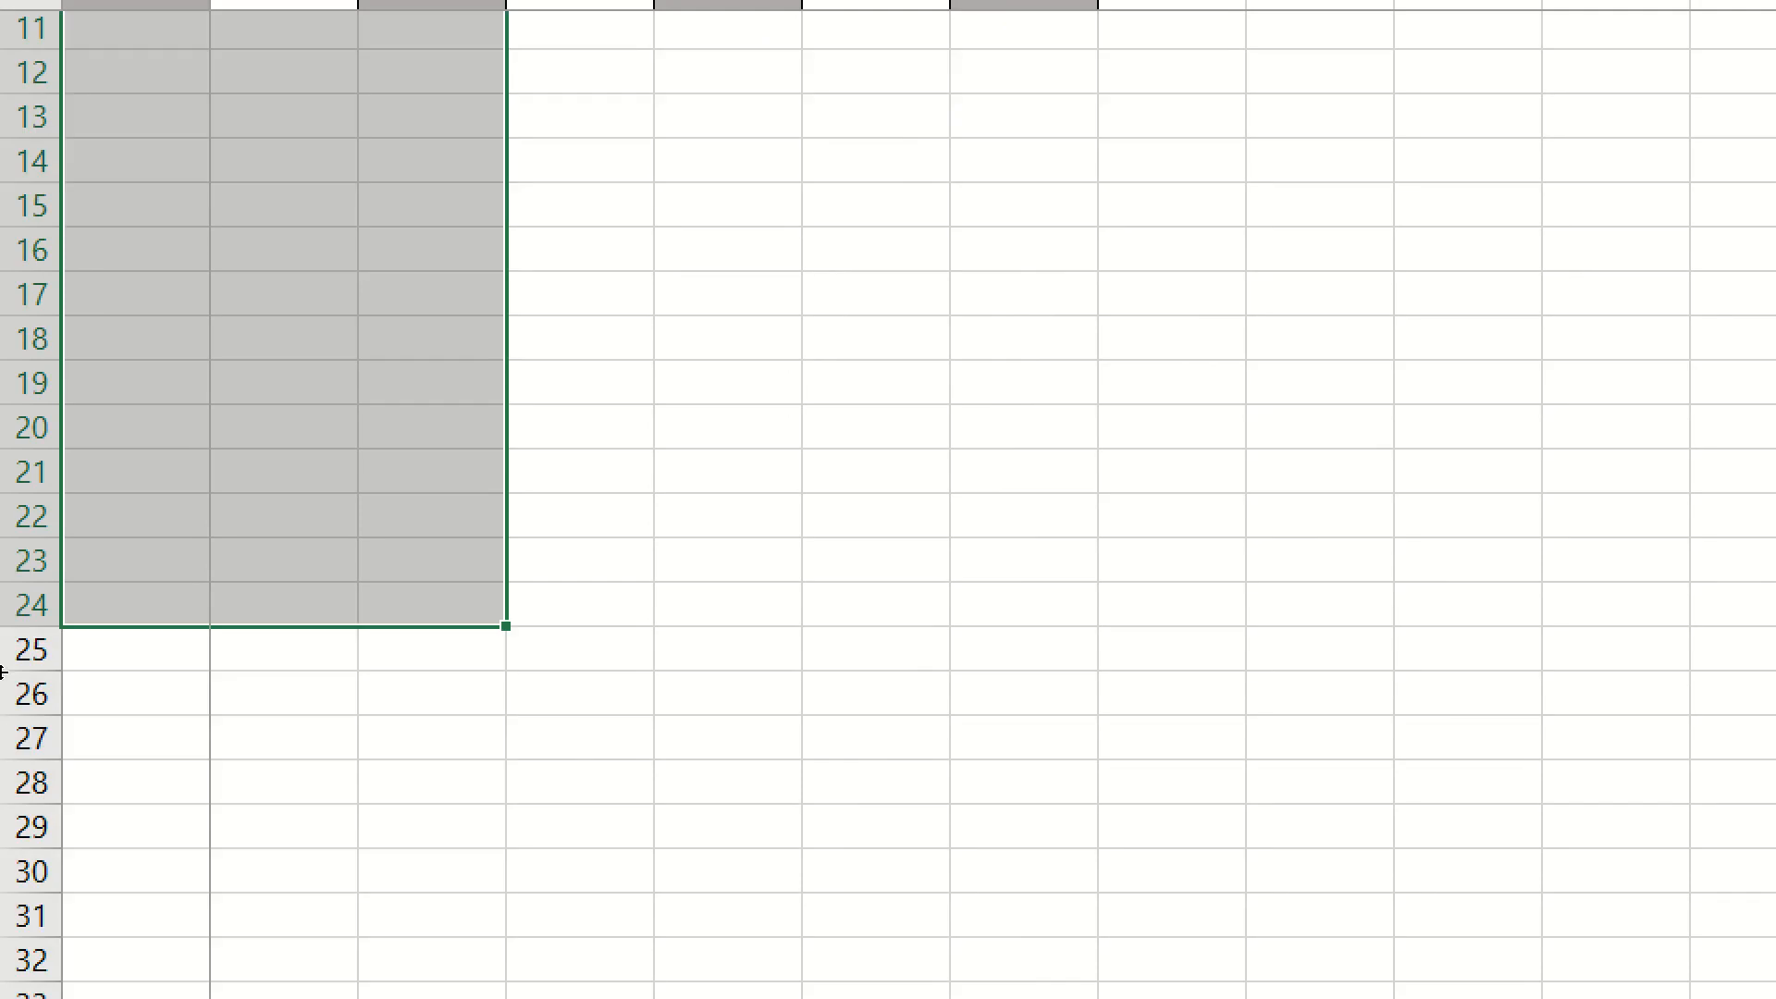
scroll(1, 673, down, 14)
click(278, 121)
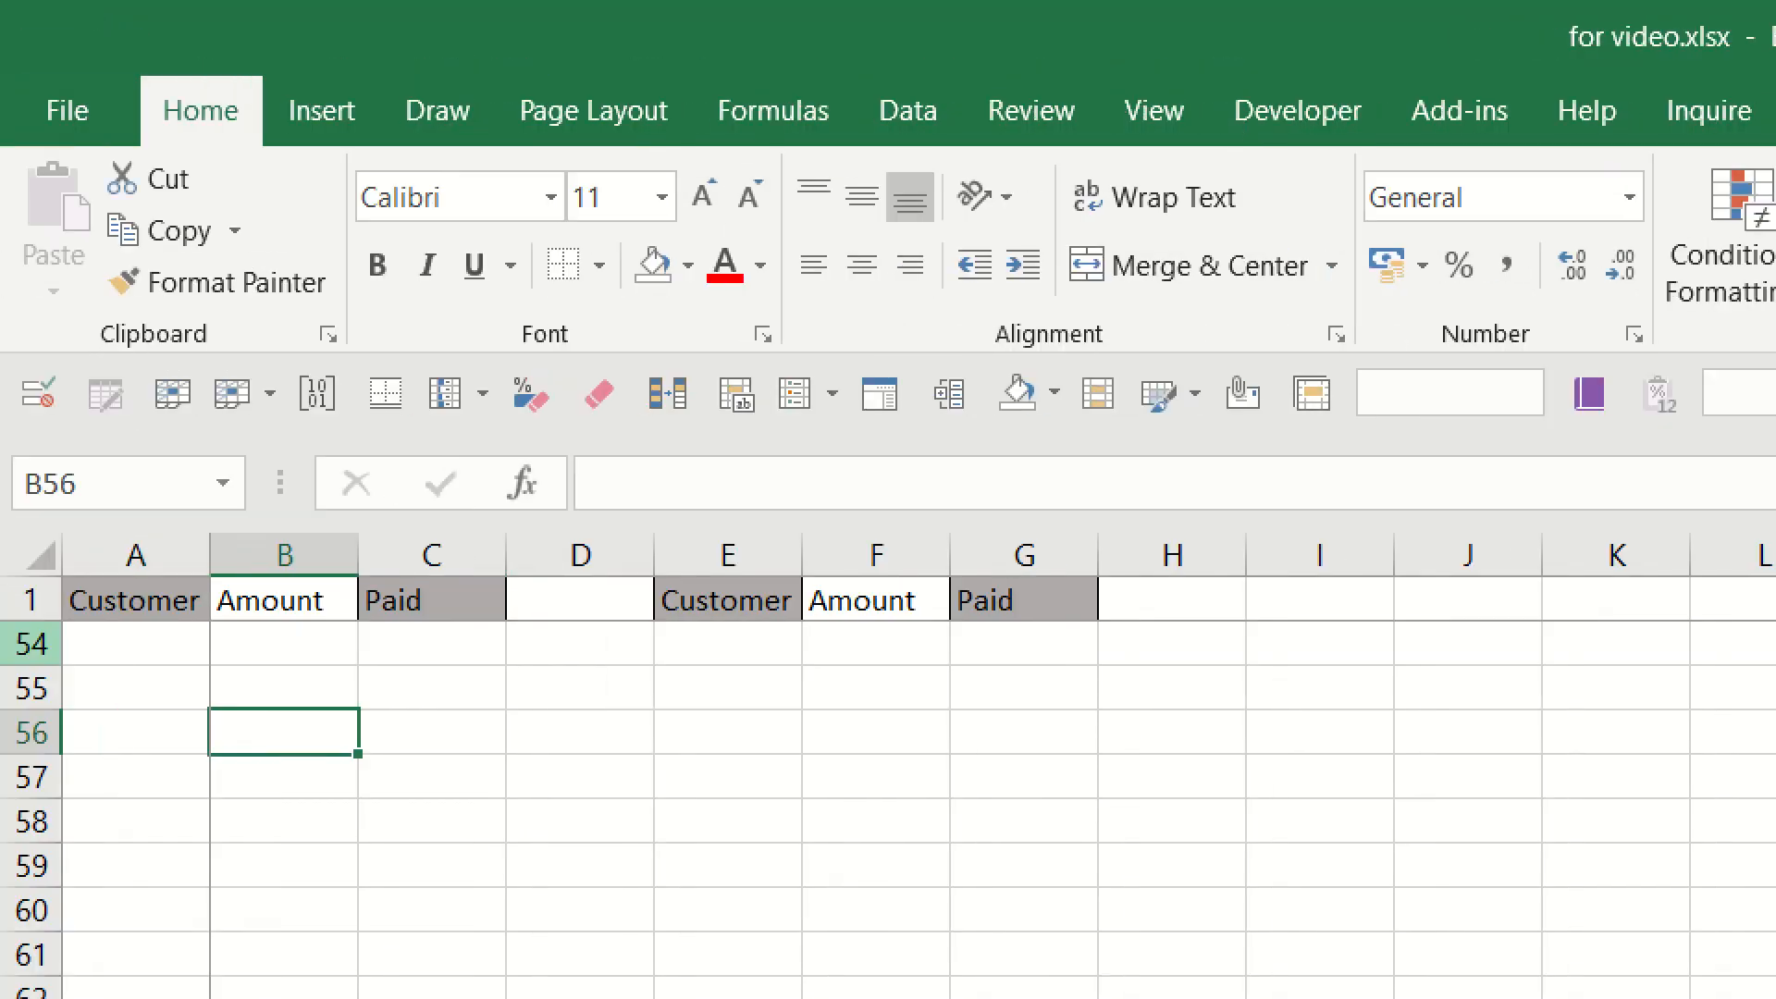
drag(159, 645, 128, 601)
click(126, 599)
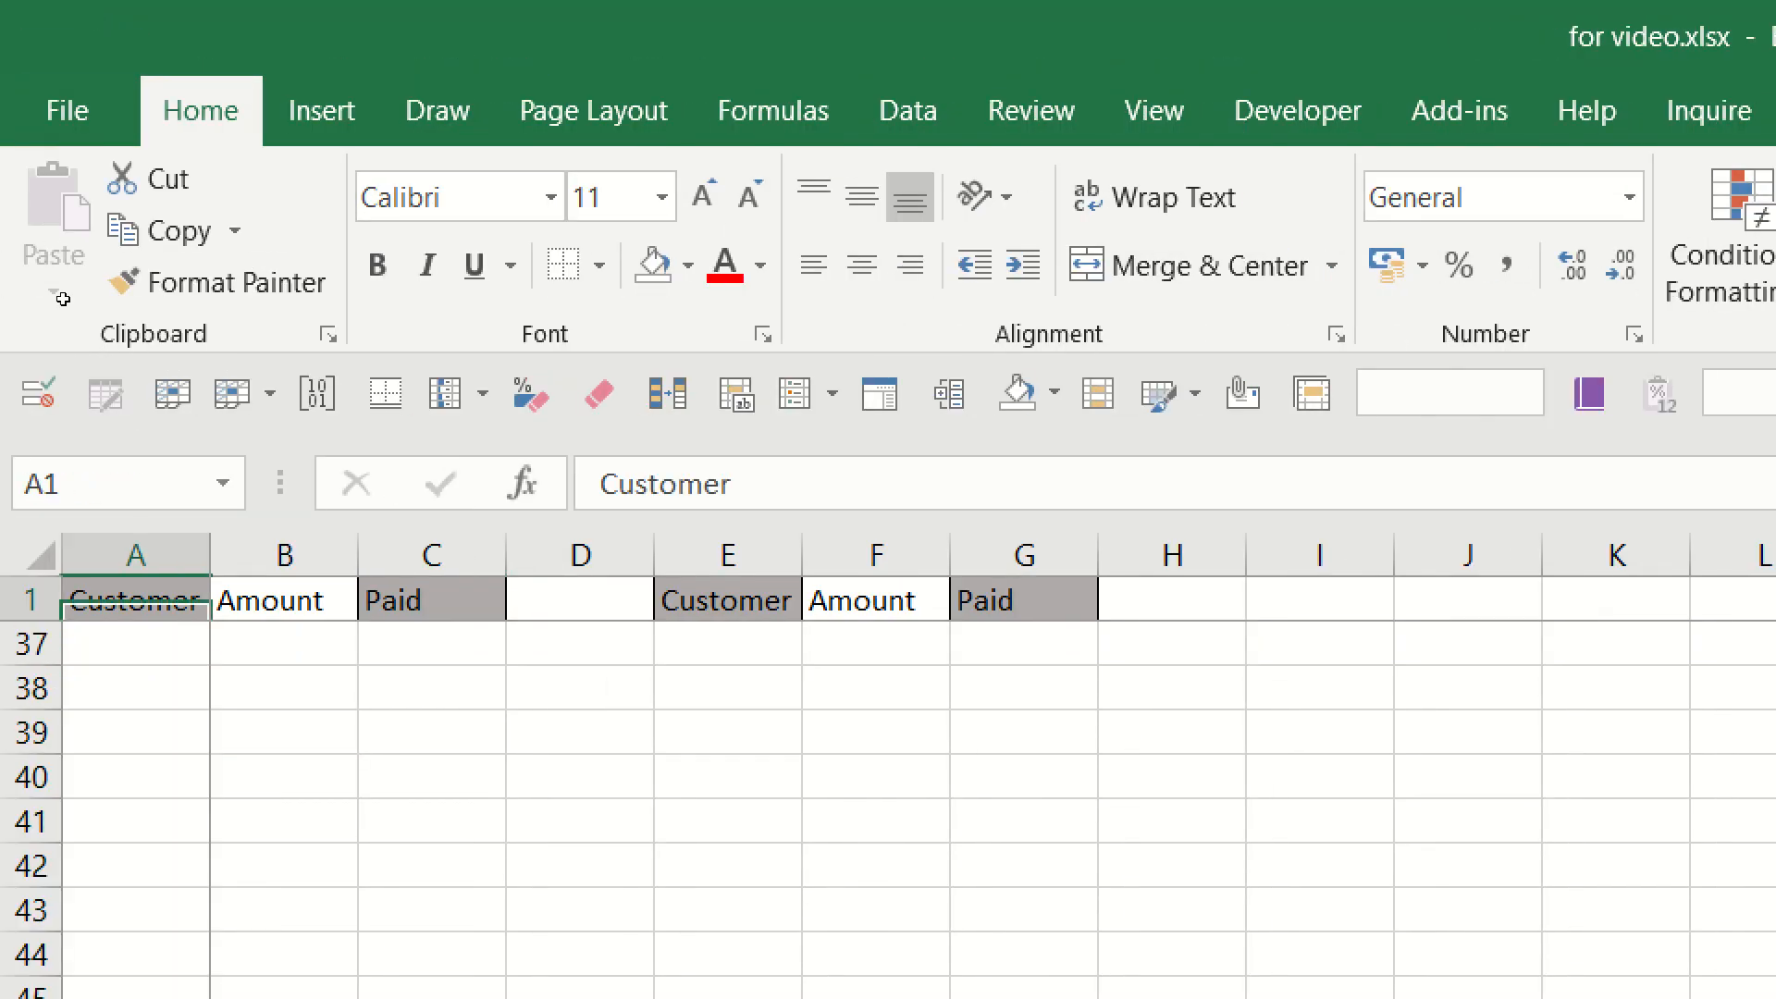
key(ctrl+Home)
key(Up)
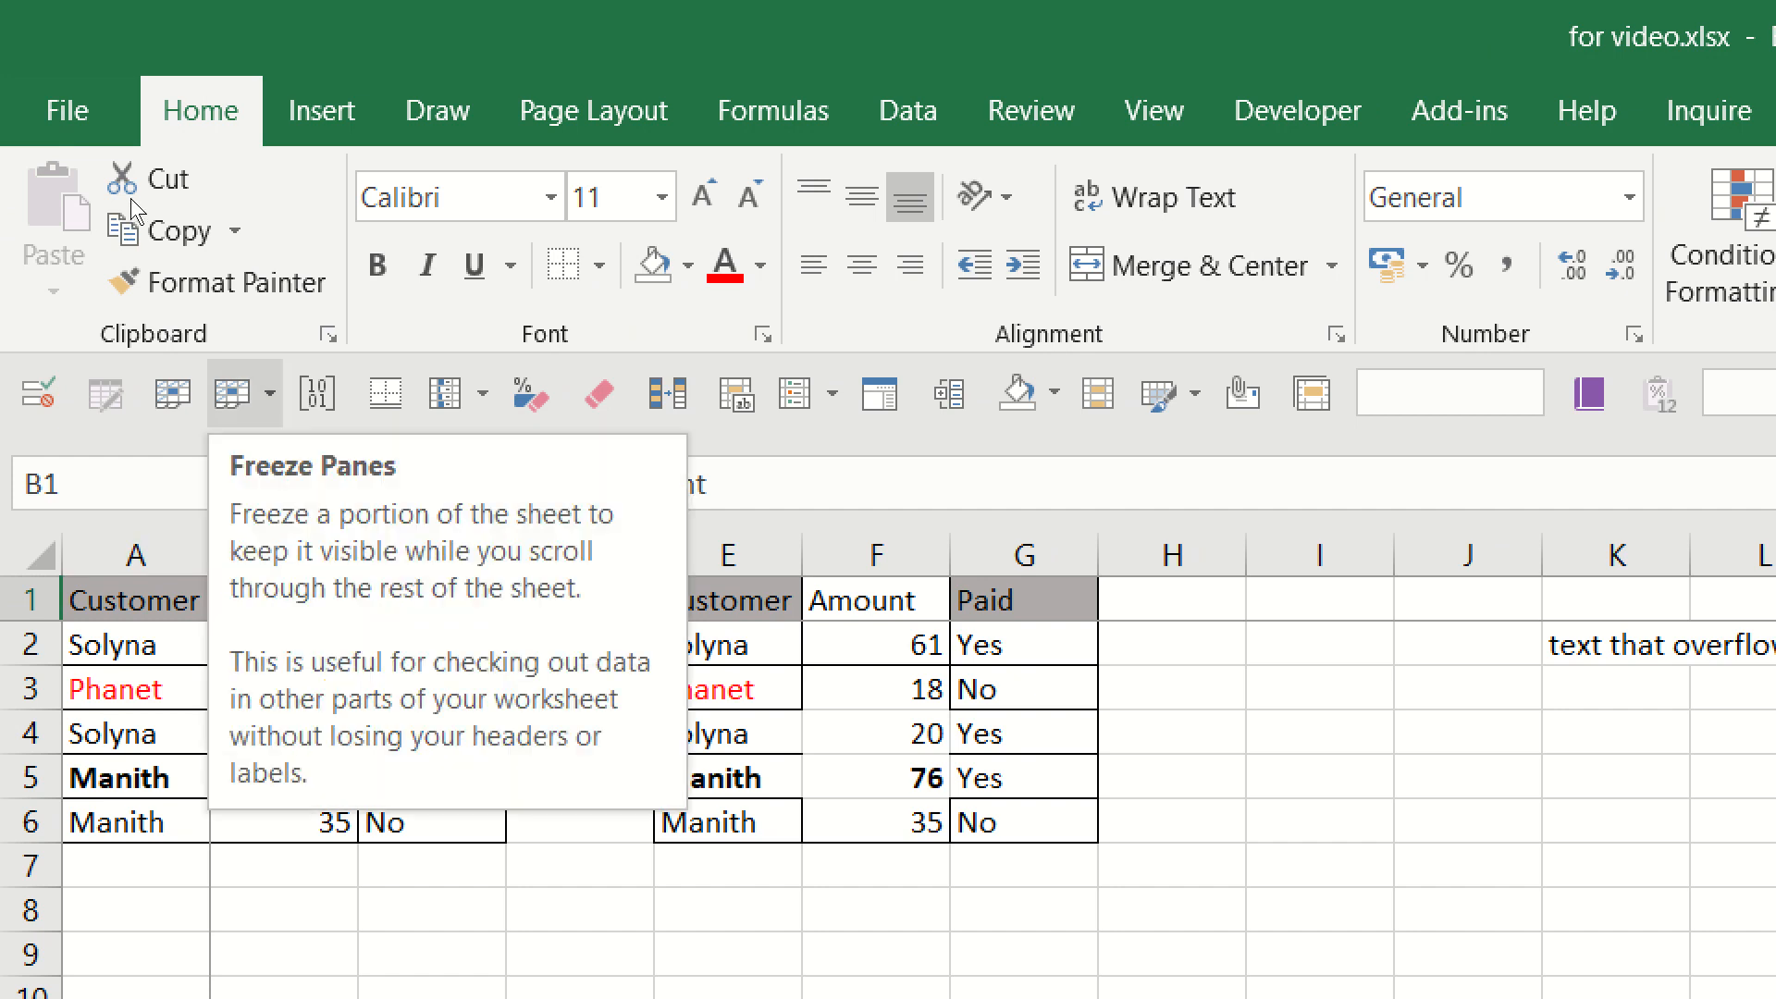
Look through the unfreeze, top-row and first-column choices of the Freeze Panes entry added to the Quick Access Toolbar.
click(231, 393)
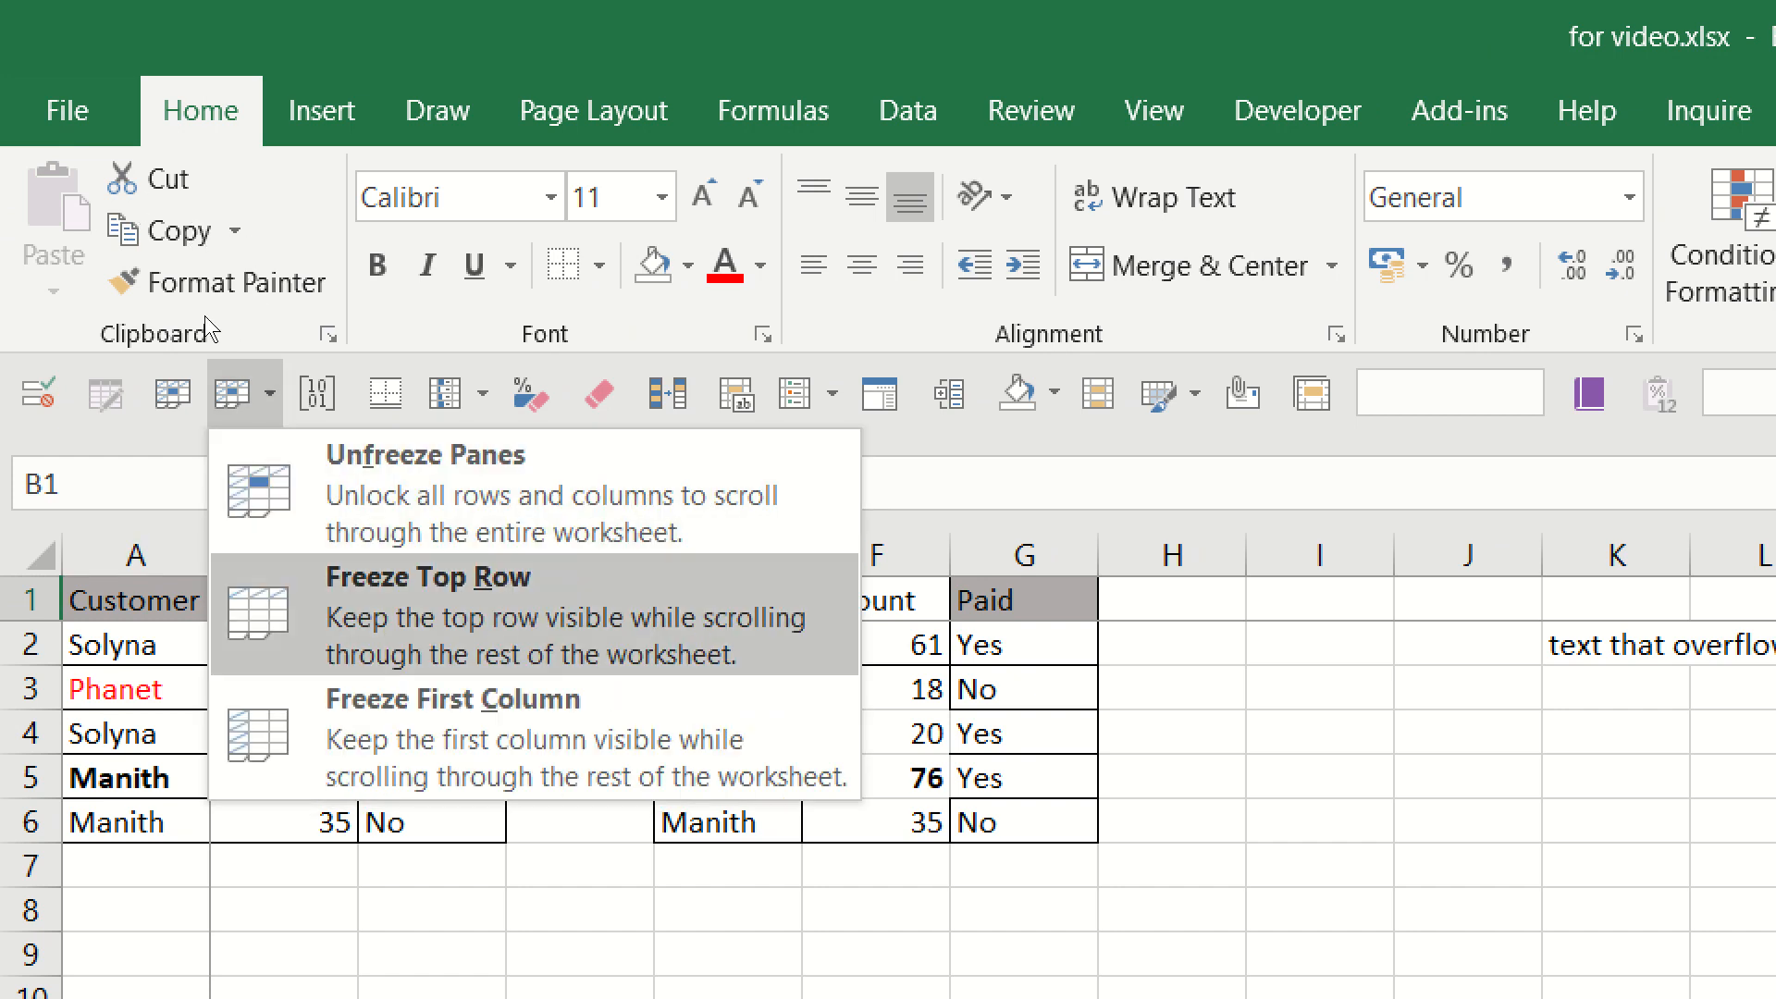
key(Down)
key(Up)
key(Up)
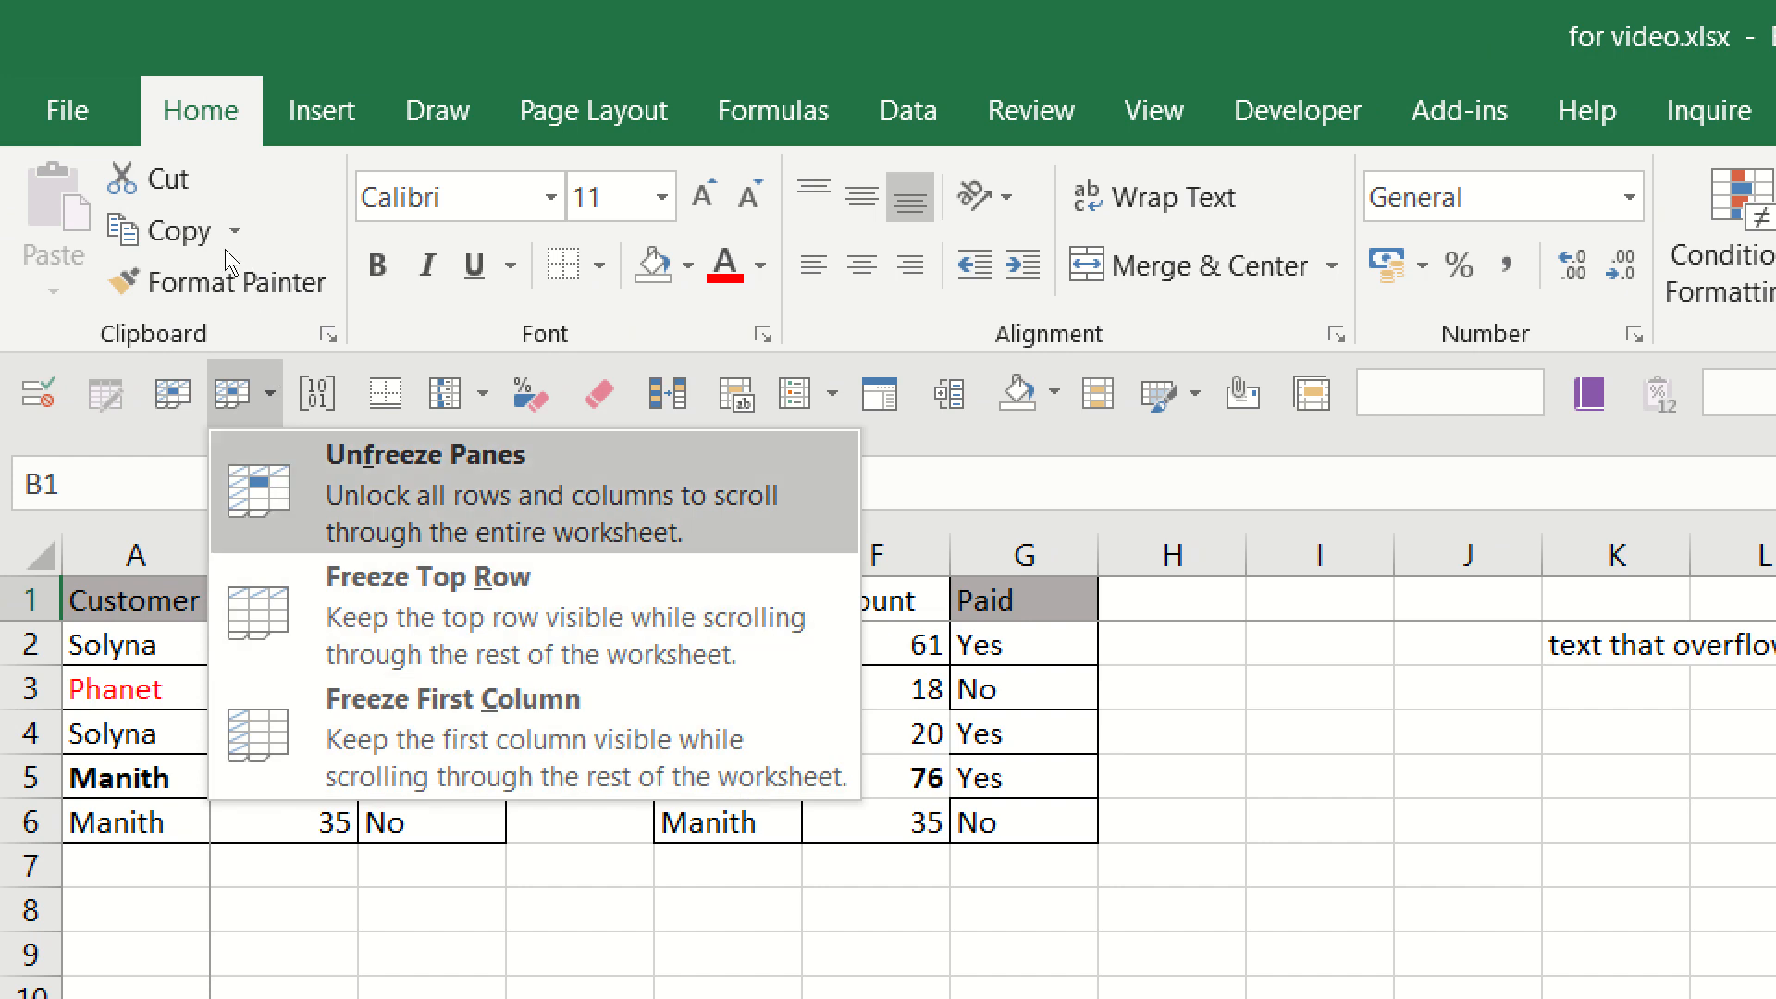
key(Down)
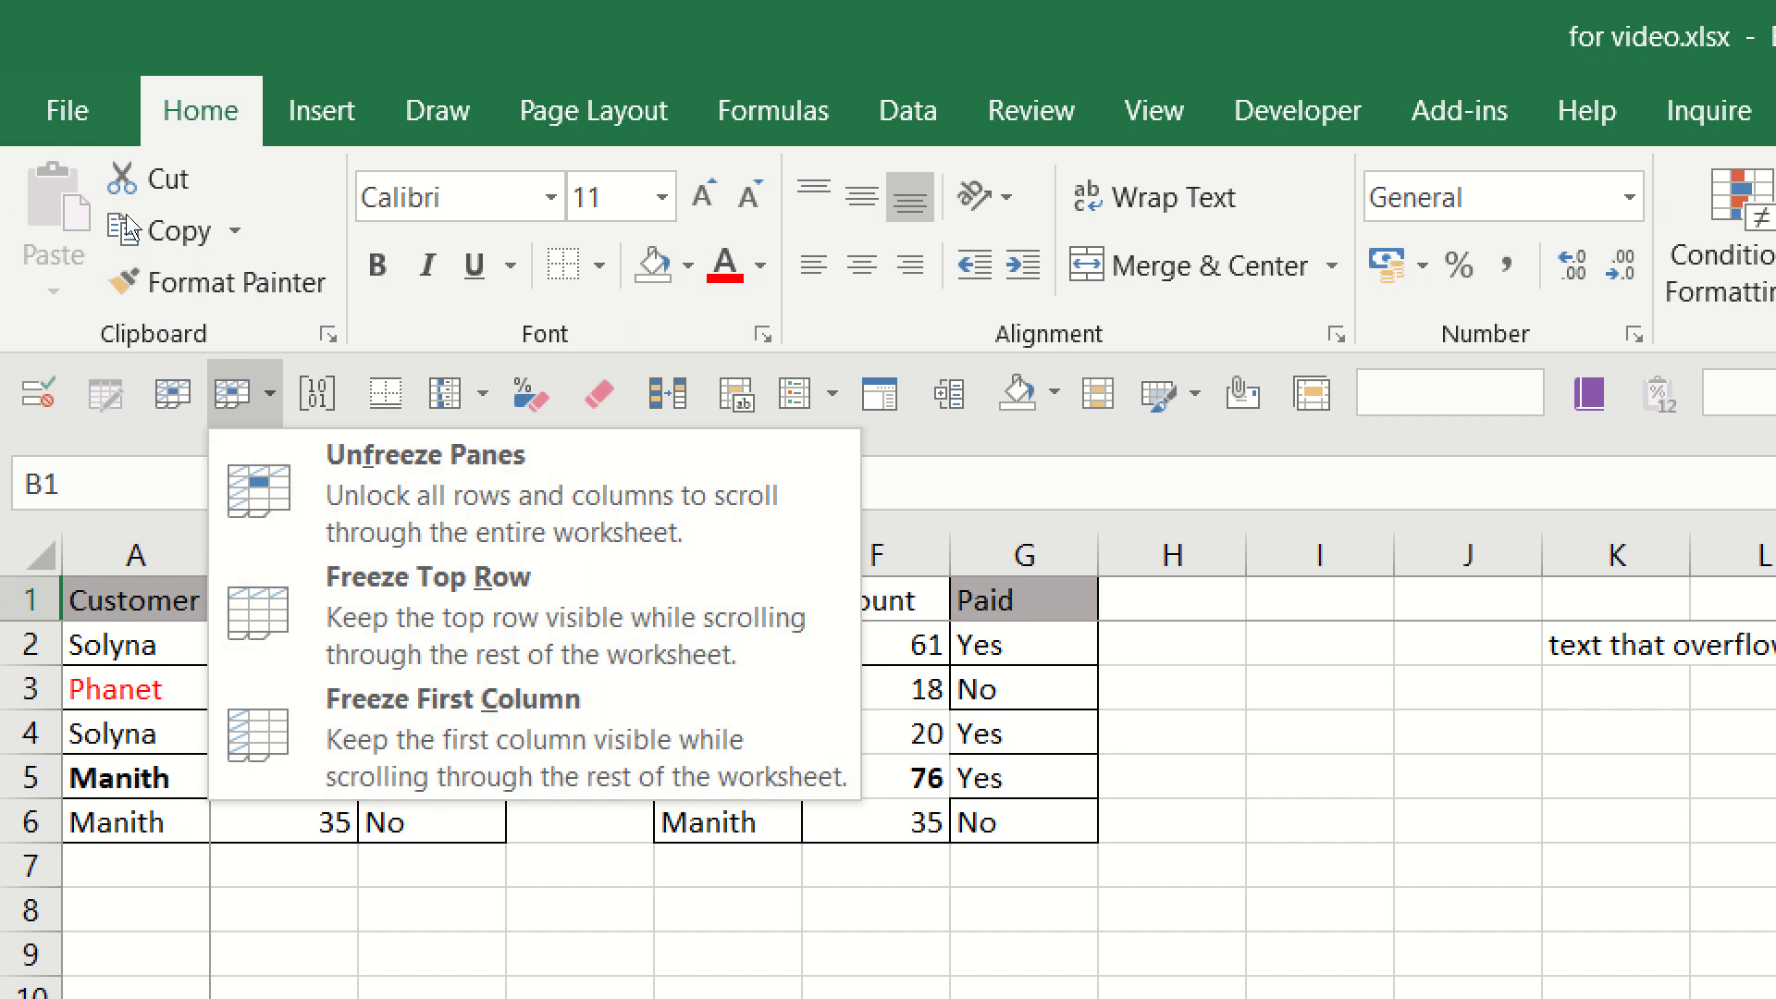
Remove the Freeze Panes entry that has a submenu from the Quick Access Toolbar.
right_click(242, 394)
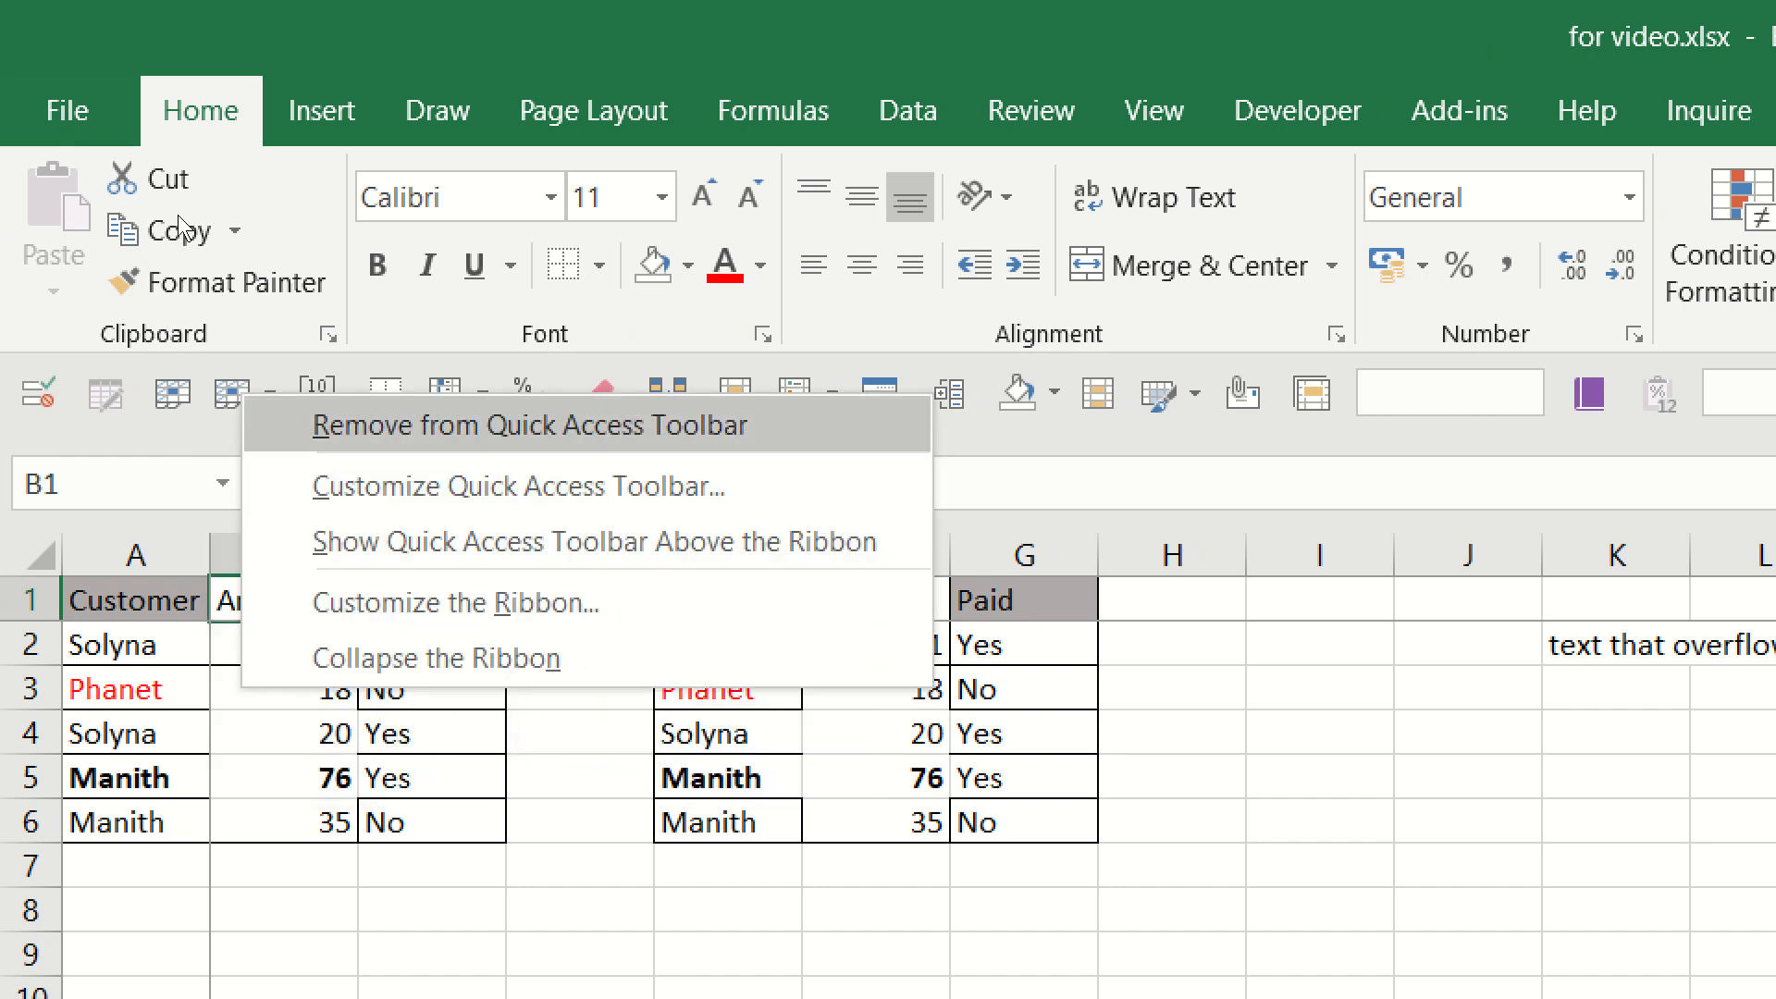
key(Return)
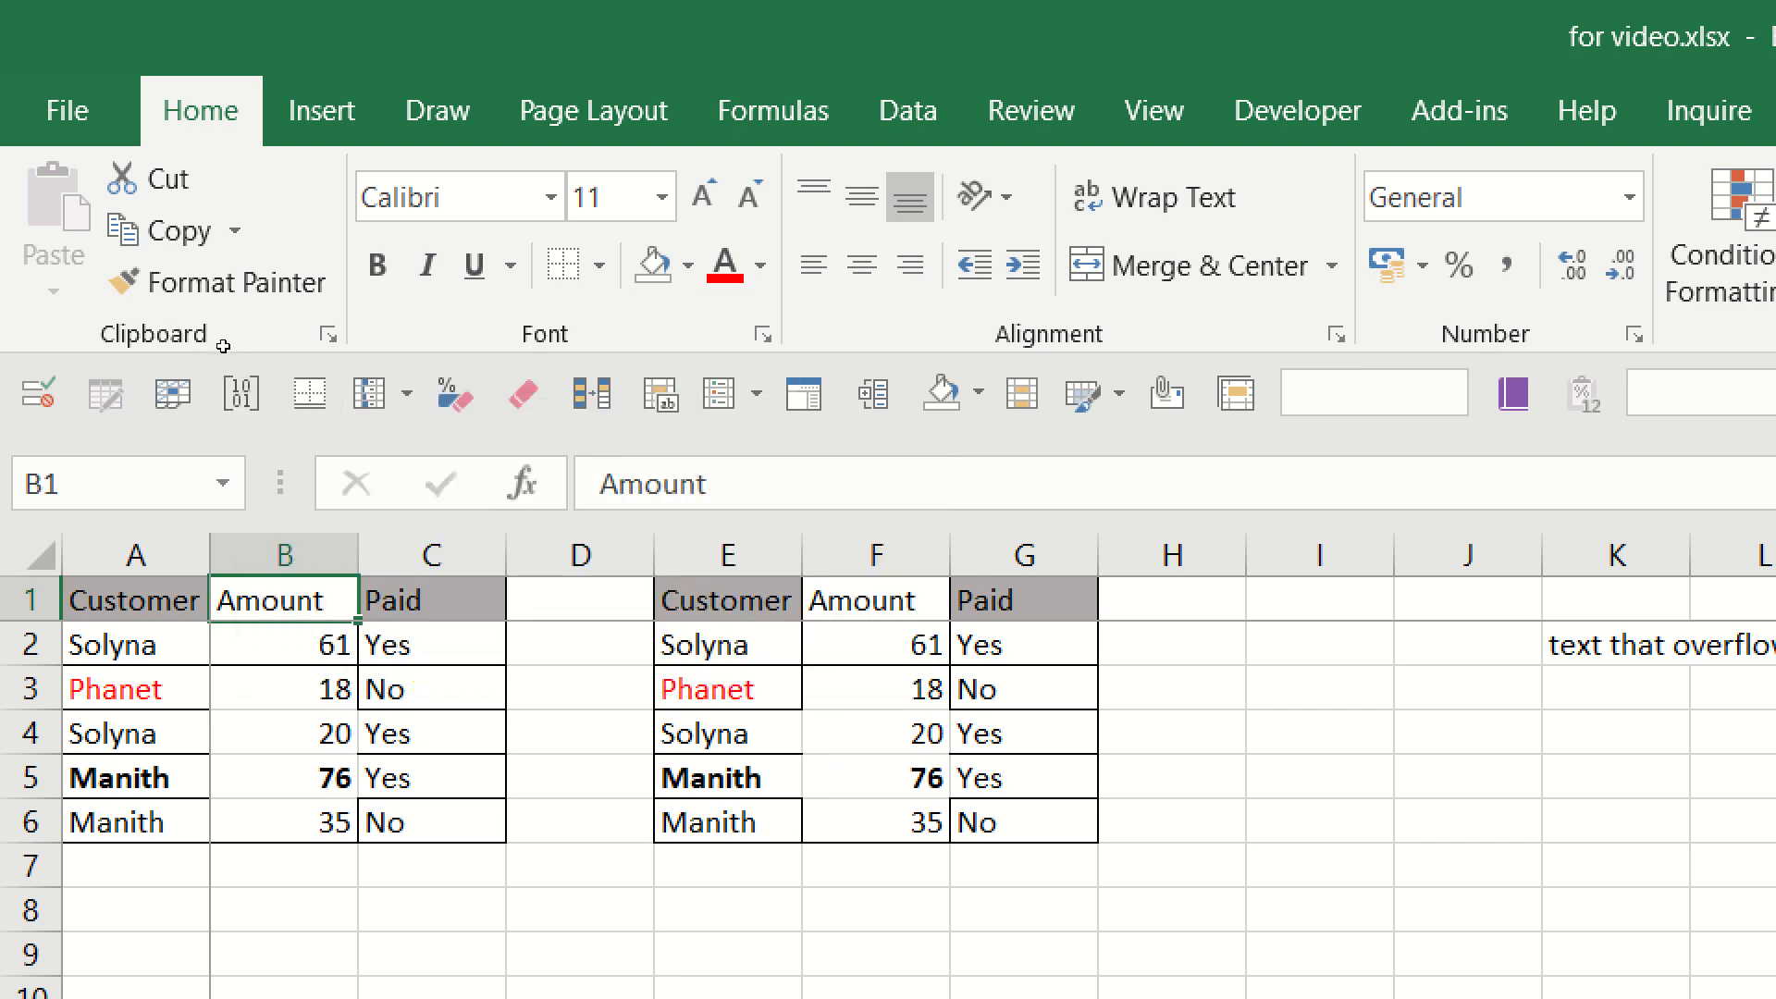
click(383, 741)
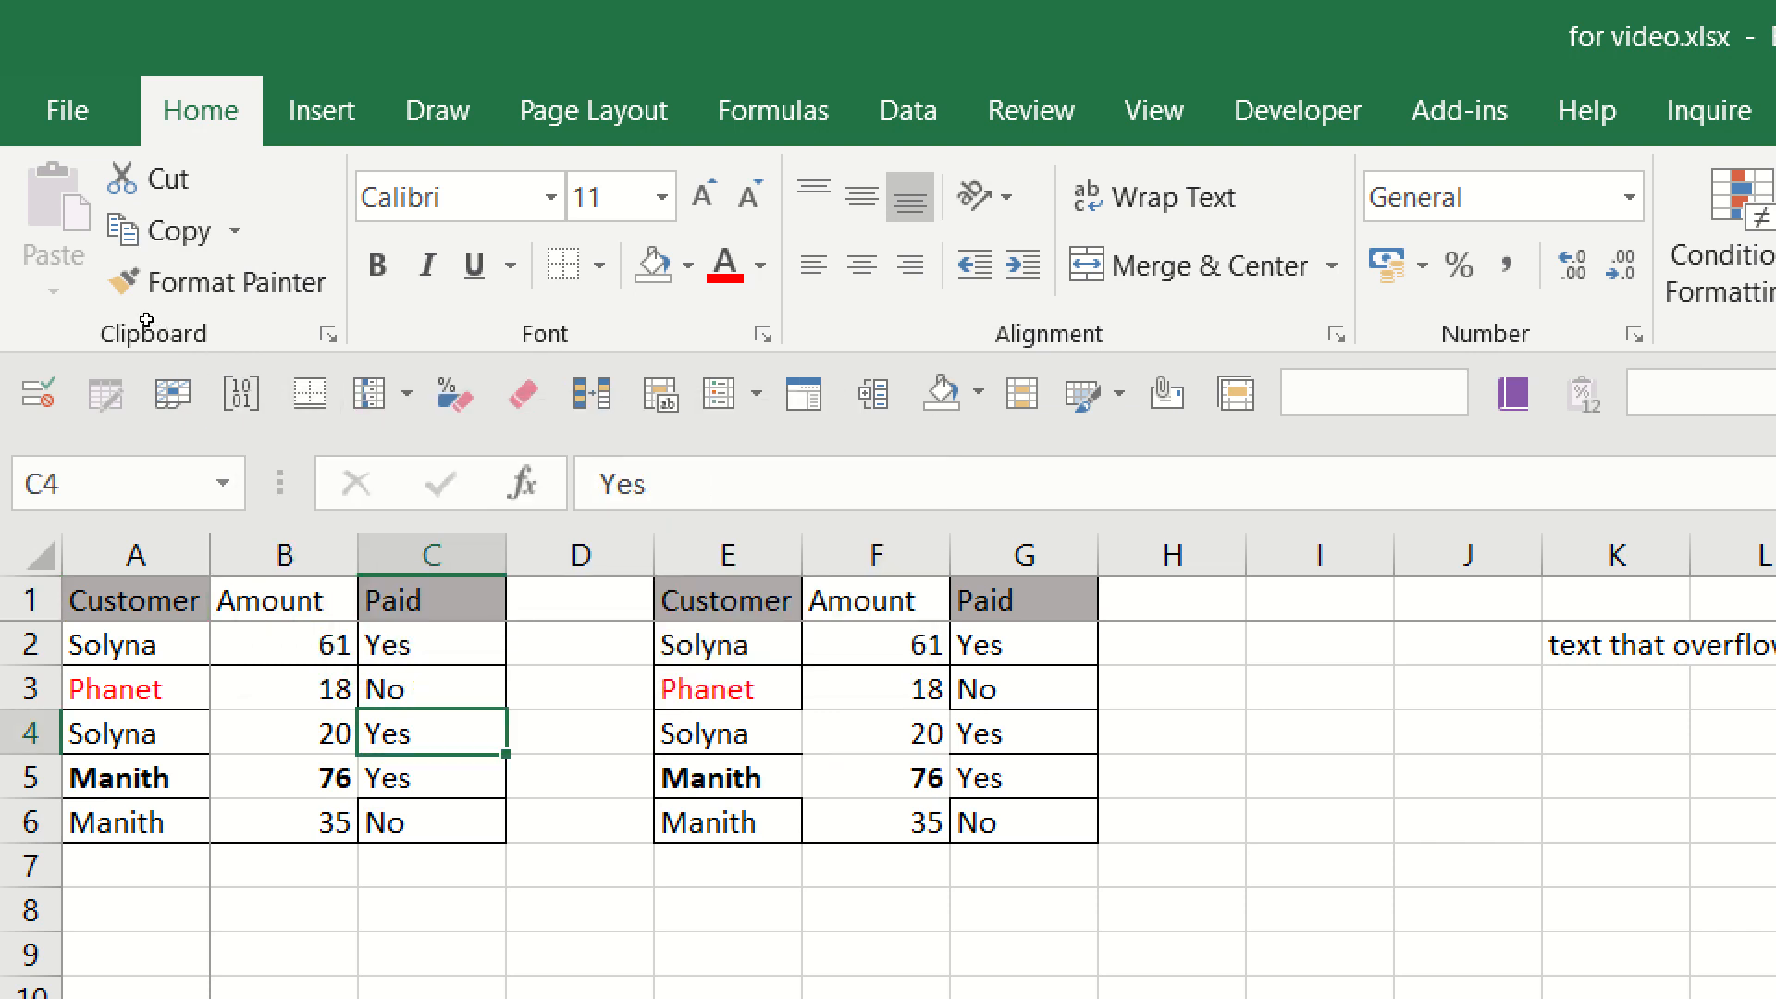
Apply light blue gradient-fill data bars to the amounts in B2:B6.
drag(292, 643, 307, 822)
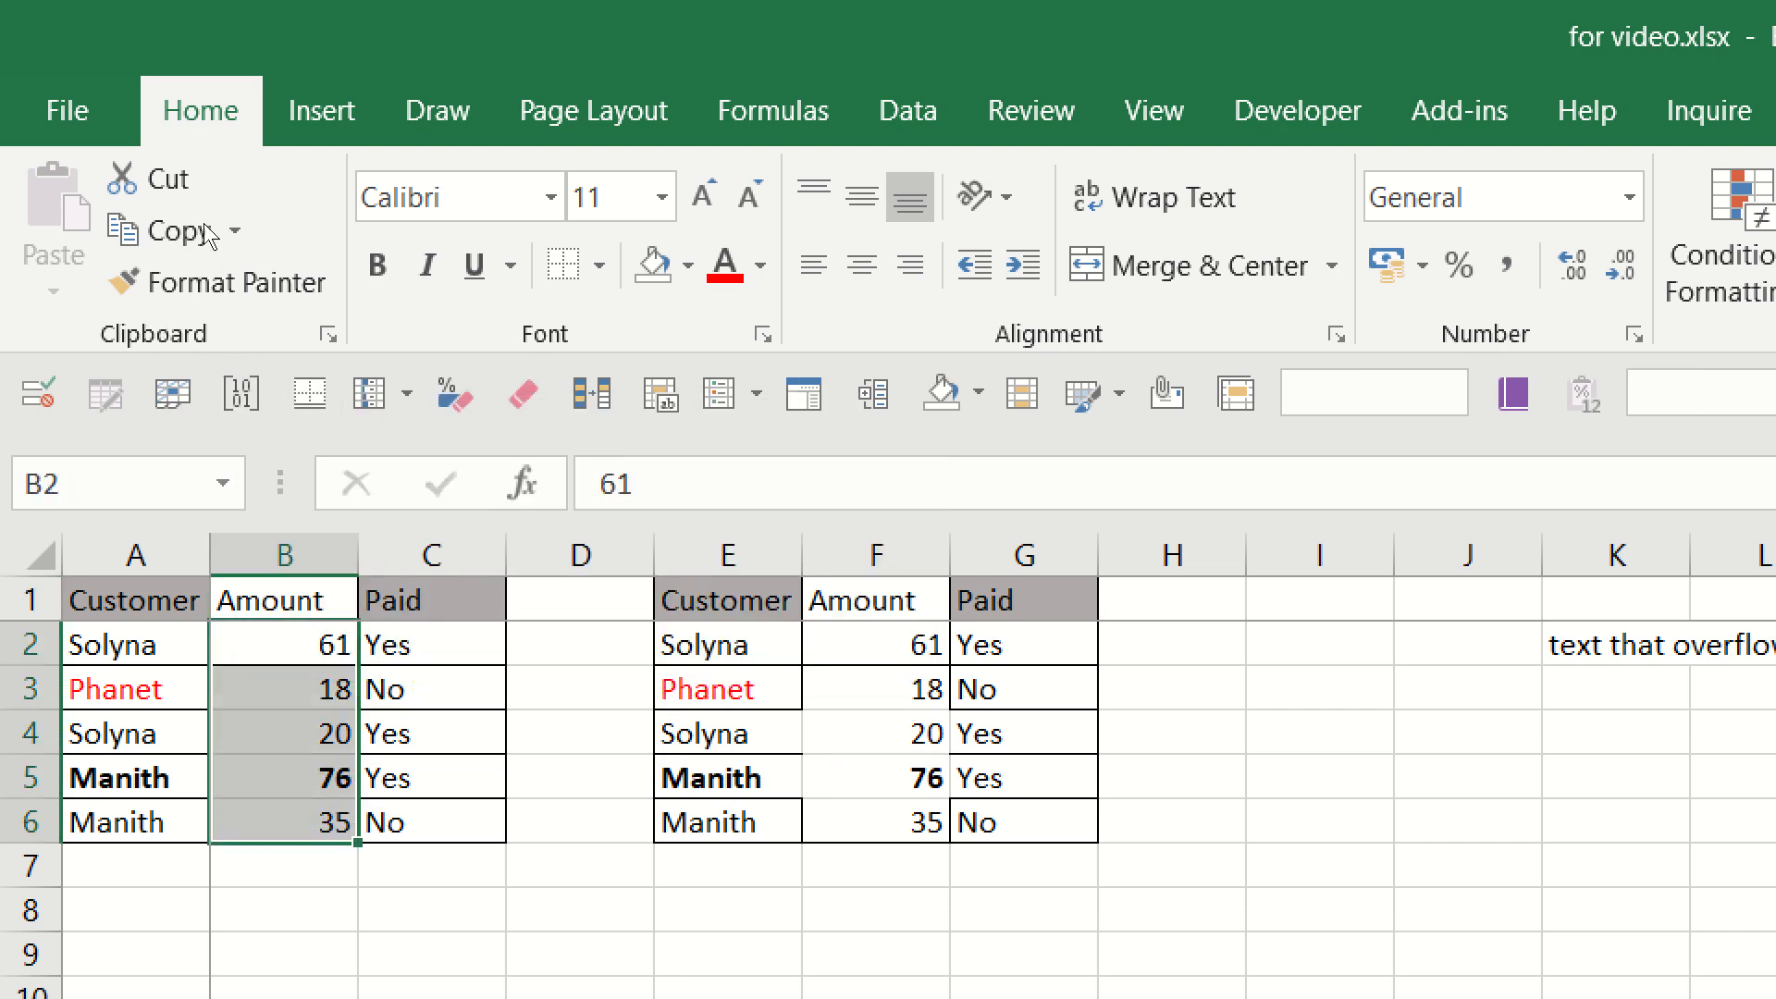
click(379, 393)
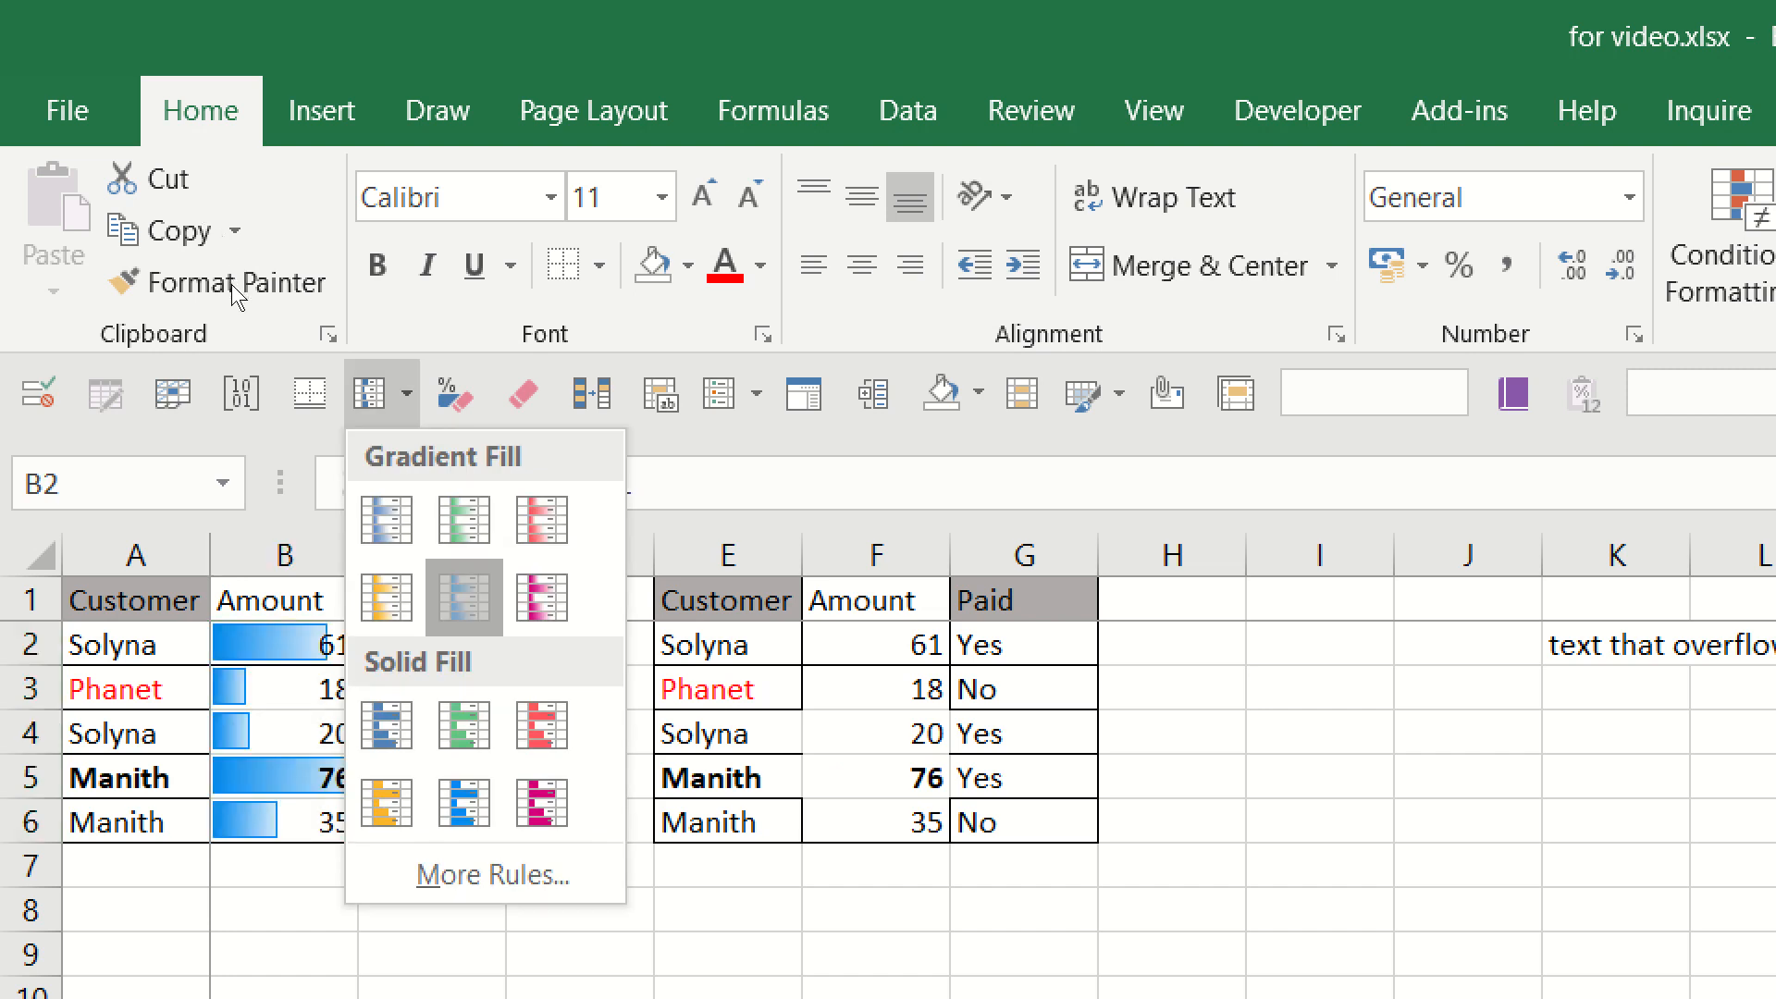
click(463, 596)
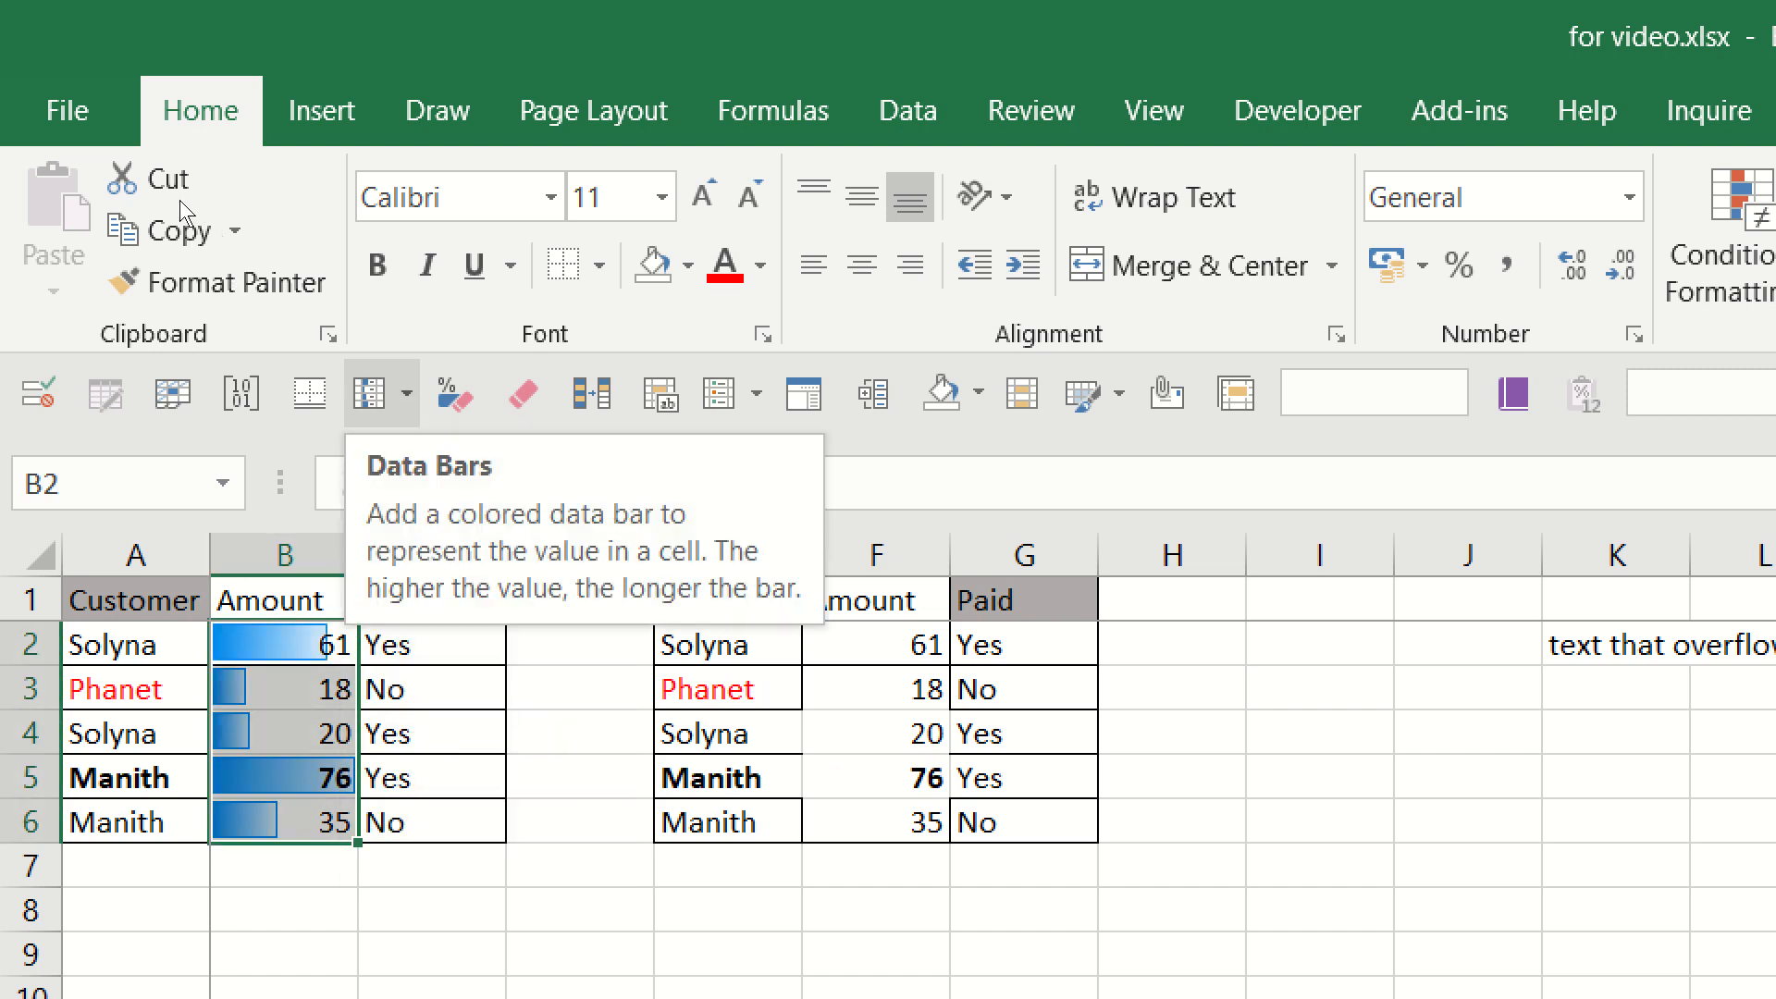
click(615, 773)
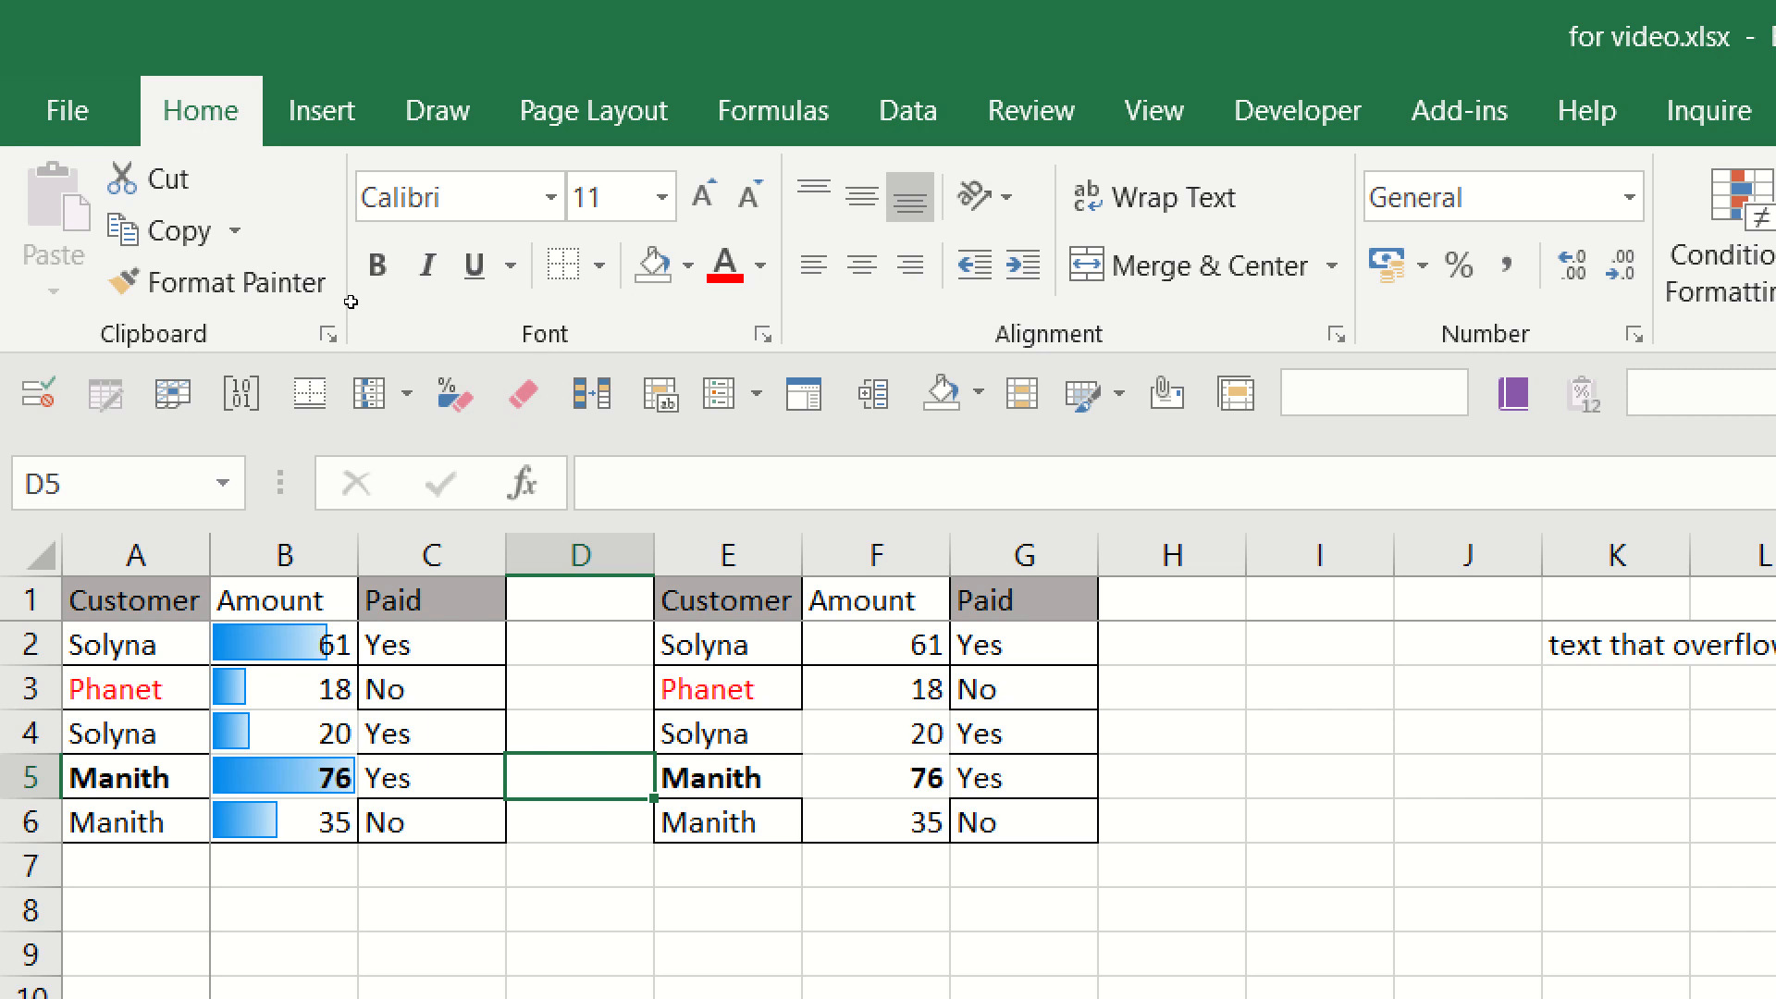
Clear all formatting from the second customer list in E1:G6, keeping its contents.
drag(704, 610, 1162, 863)
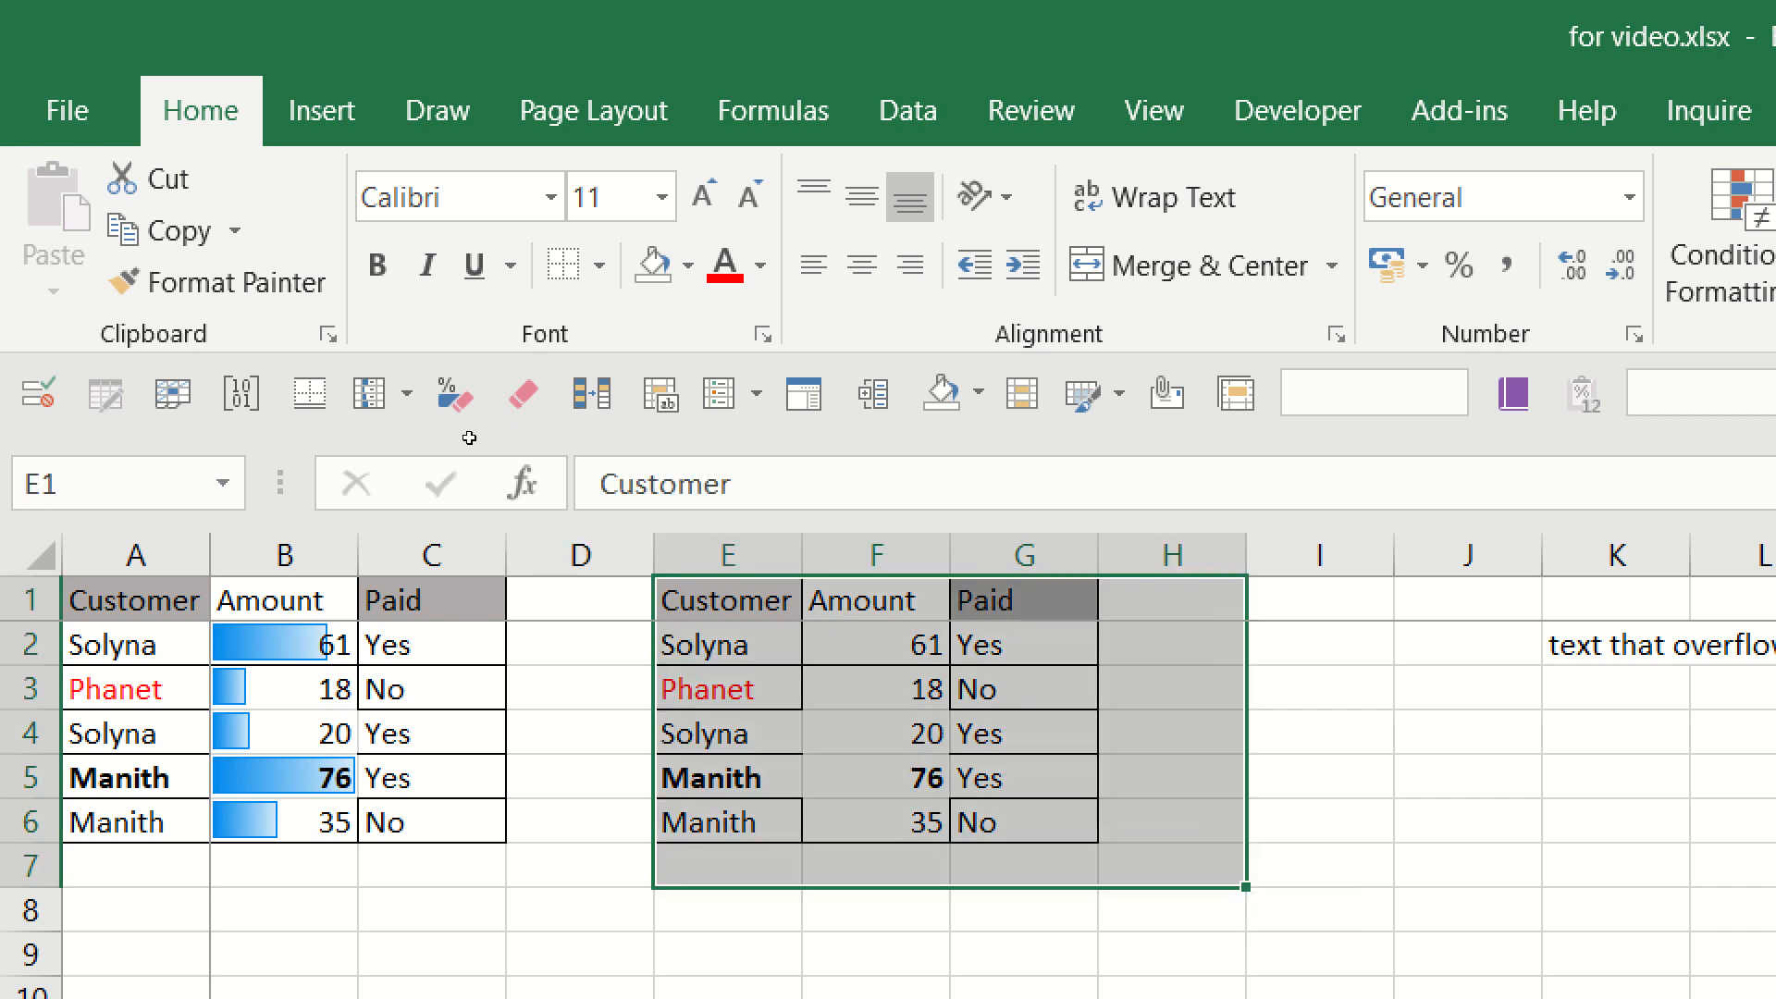
drag(716, 610, 1028, 804)
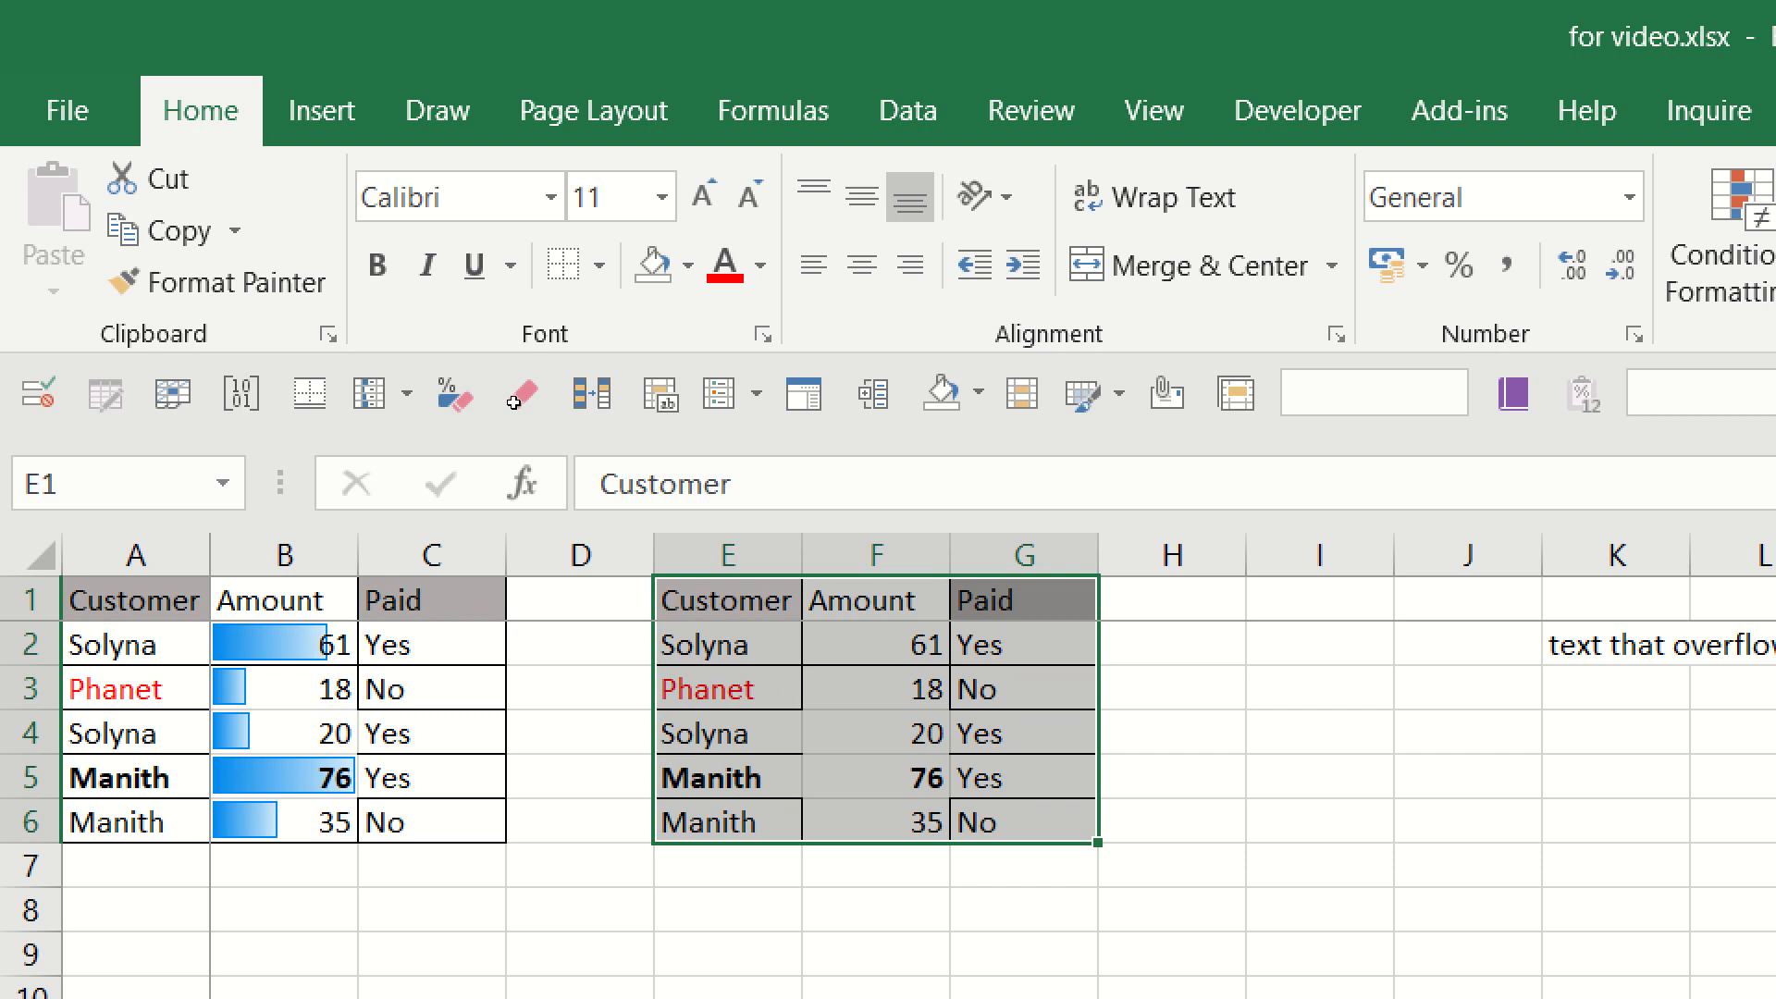
click(521, 396)
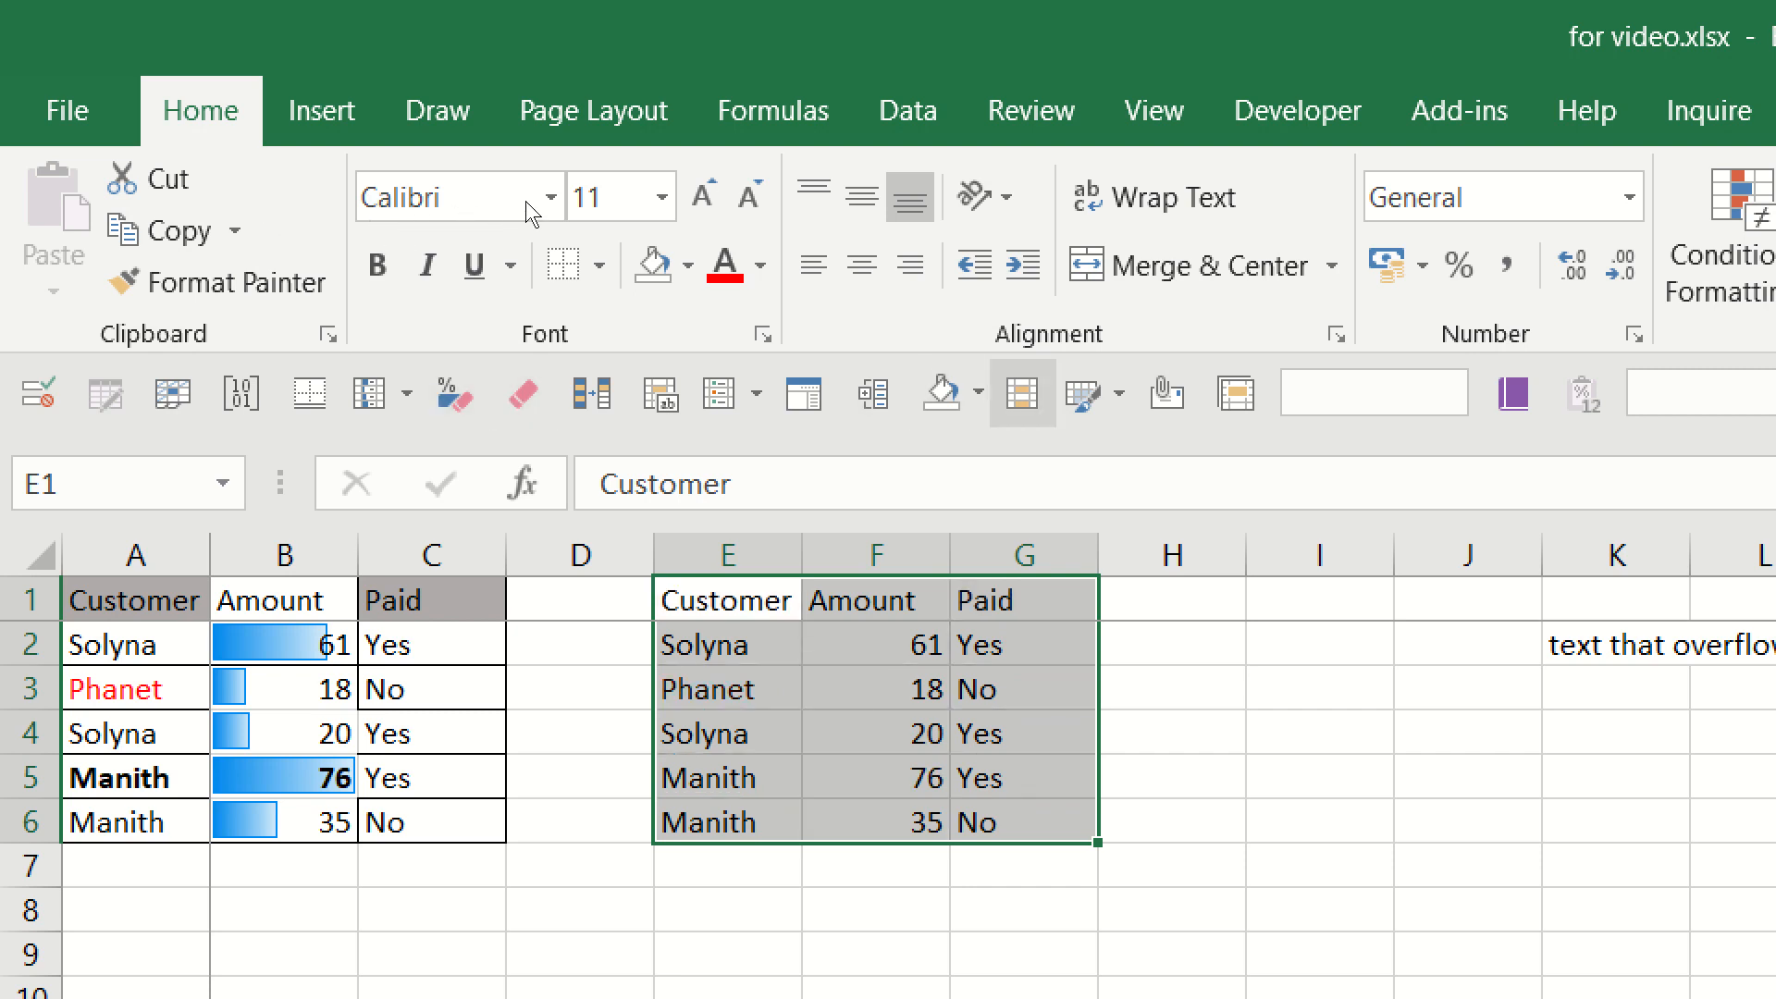
Format the range E1:G6 as a table with headers, using a light style with a blue header row.
click(1080, 403)
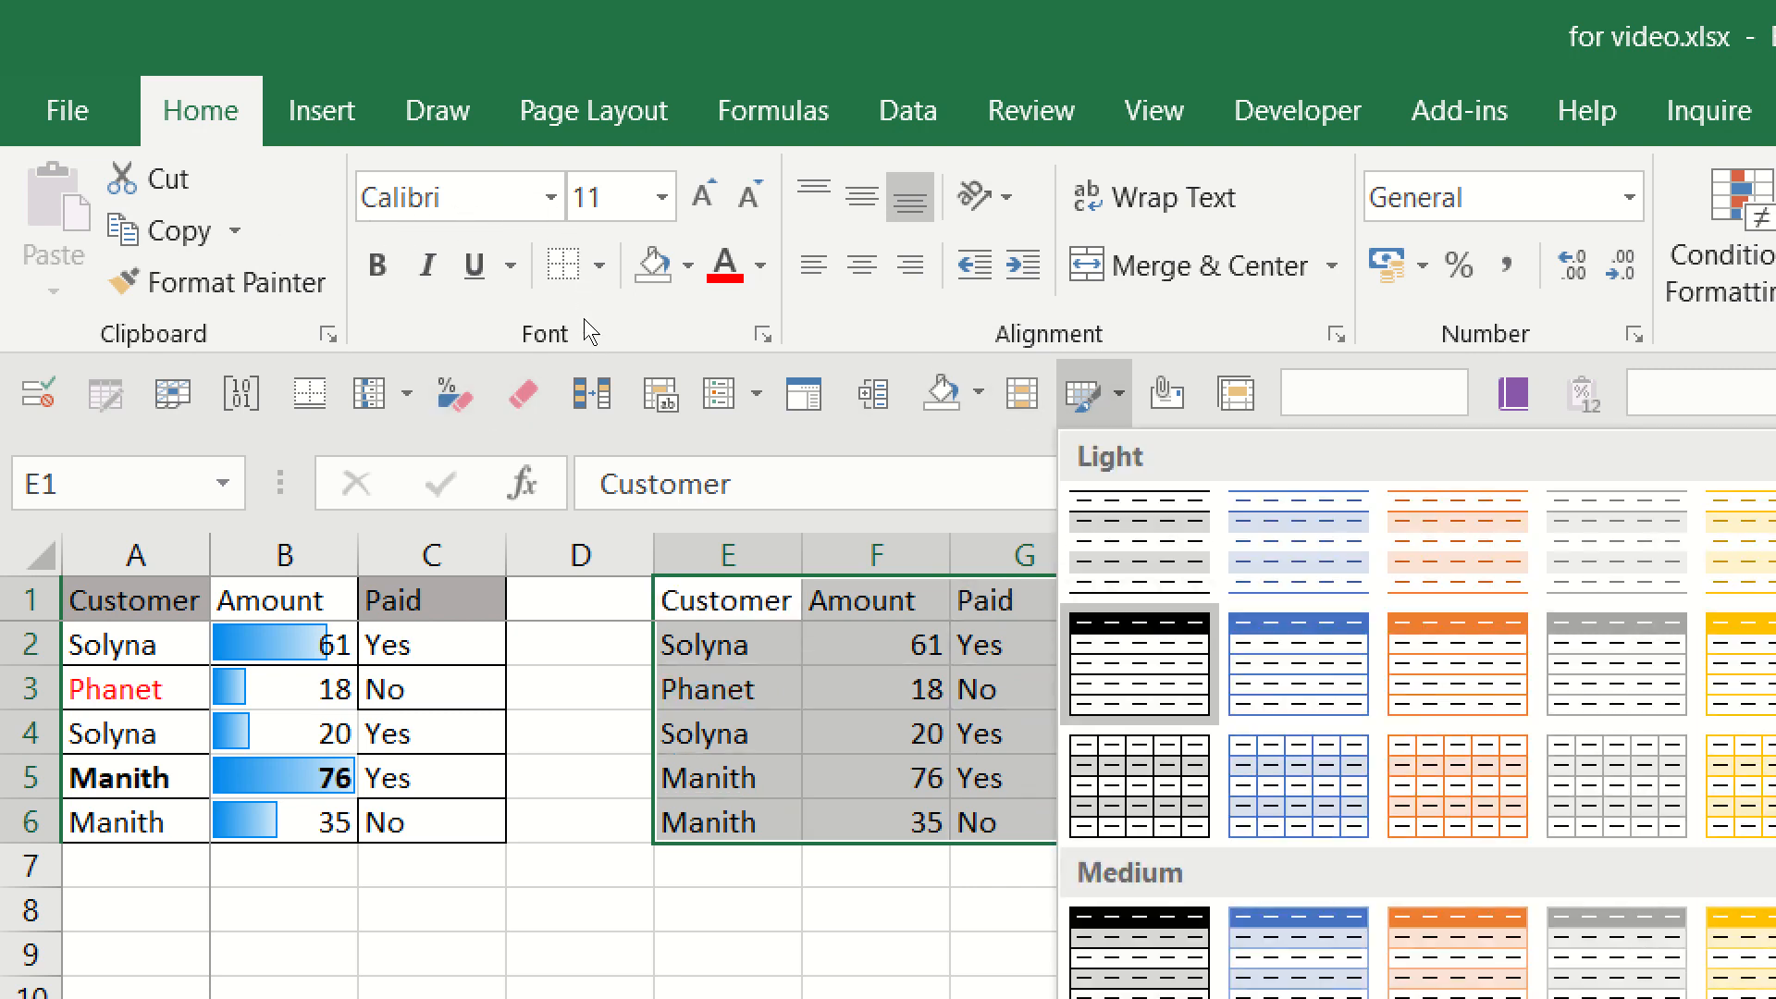
key(Escape)
key(ctrl+c)
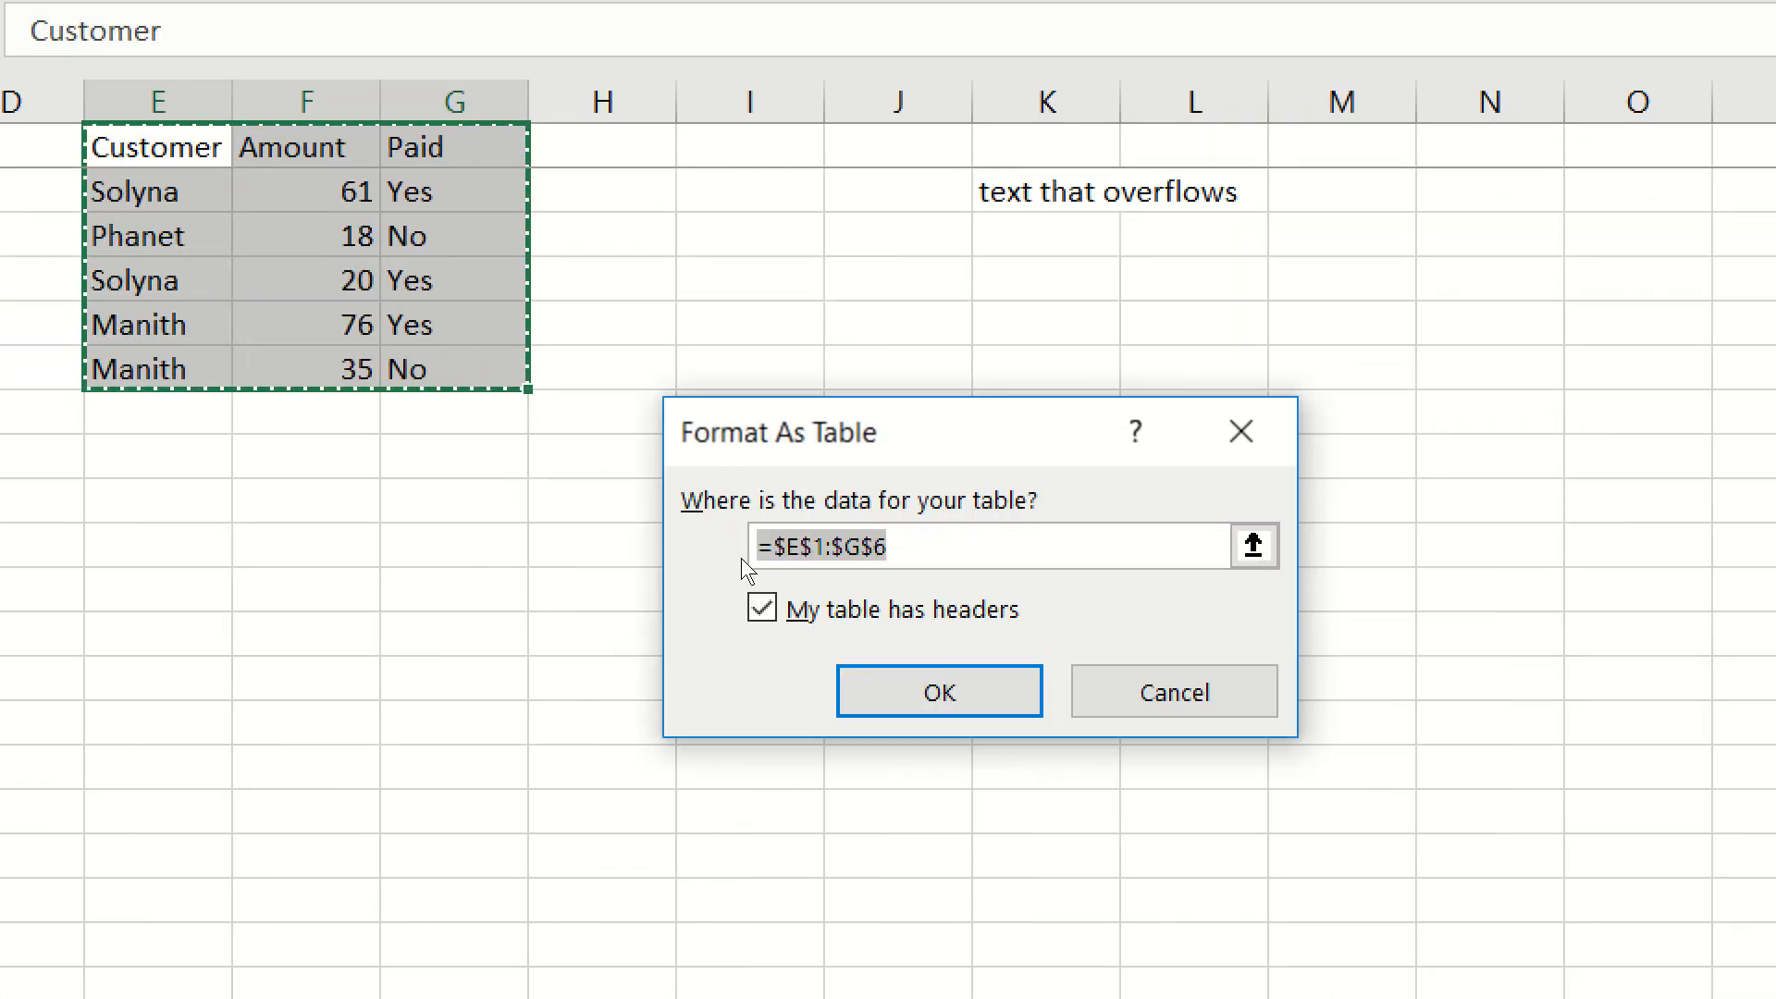
key(Return)
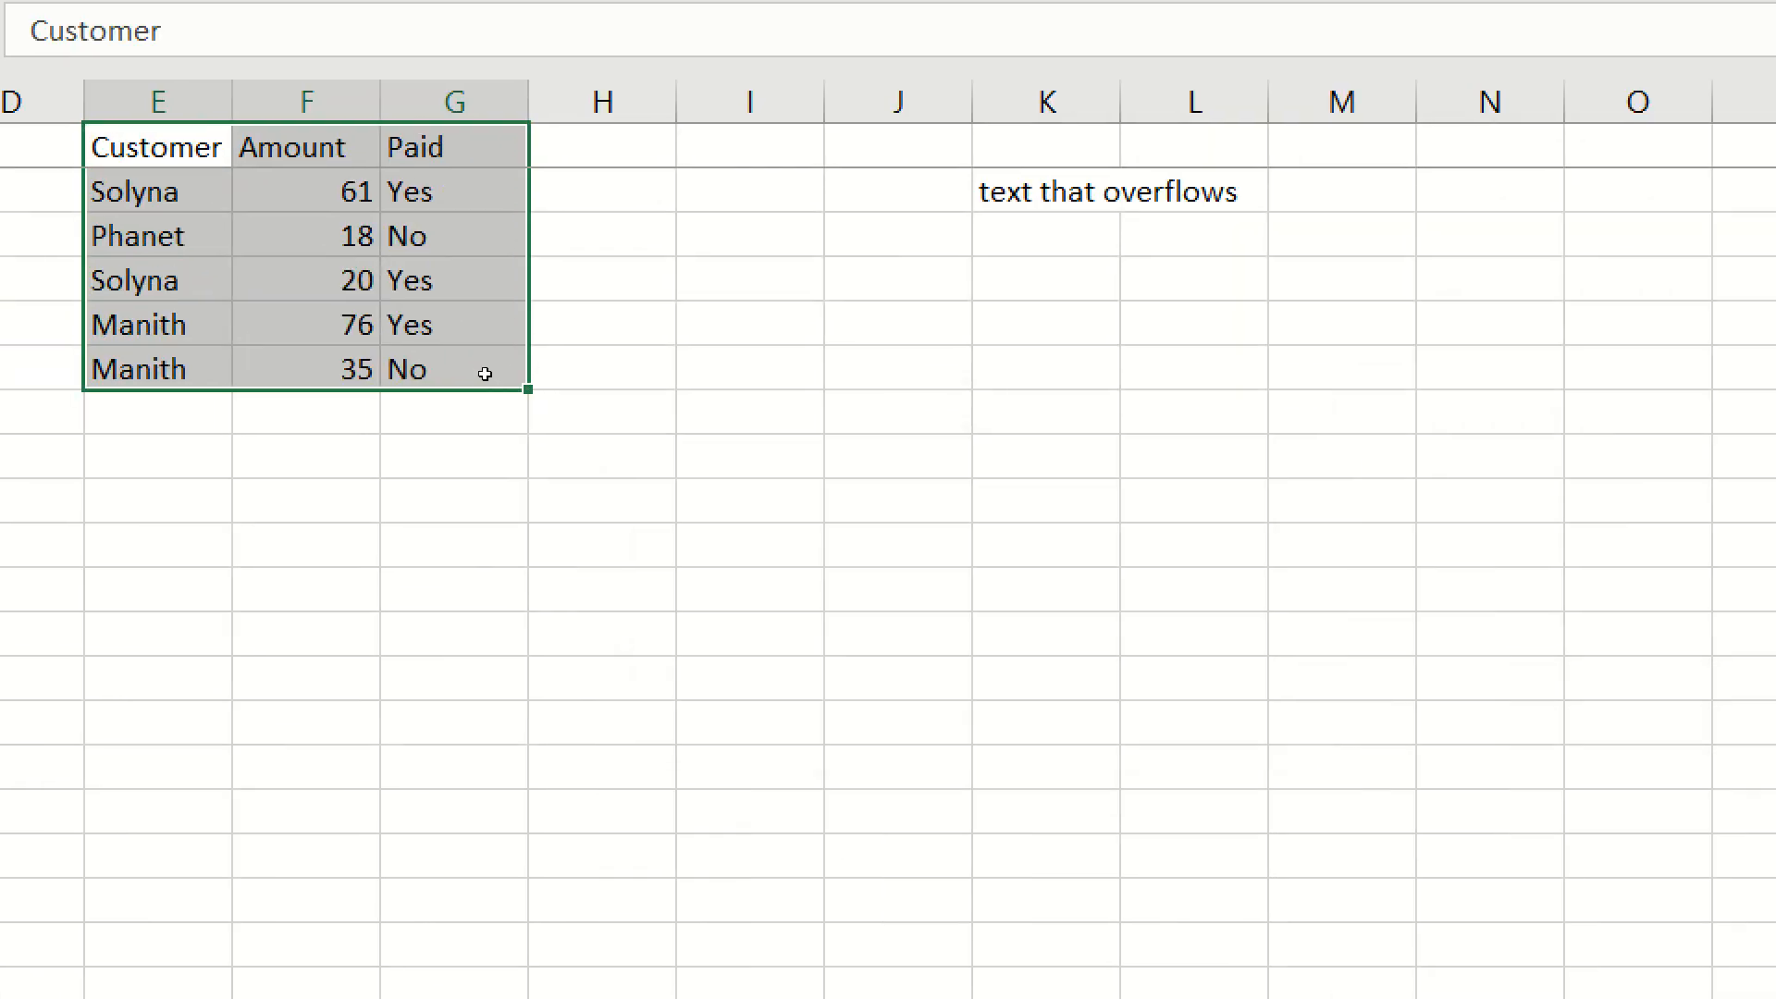
Turn off the filter buttons in the header row of the new table and select cell E9.
click(344, 235)
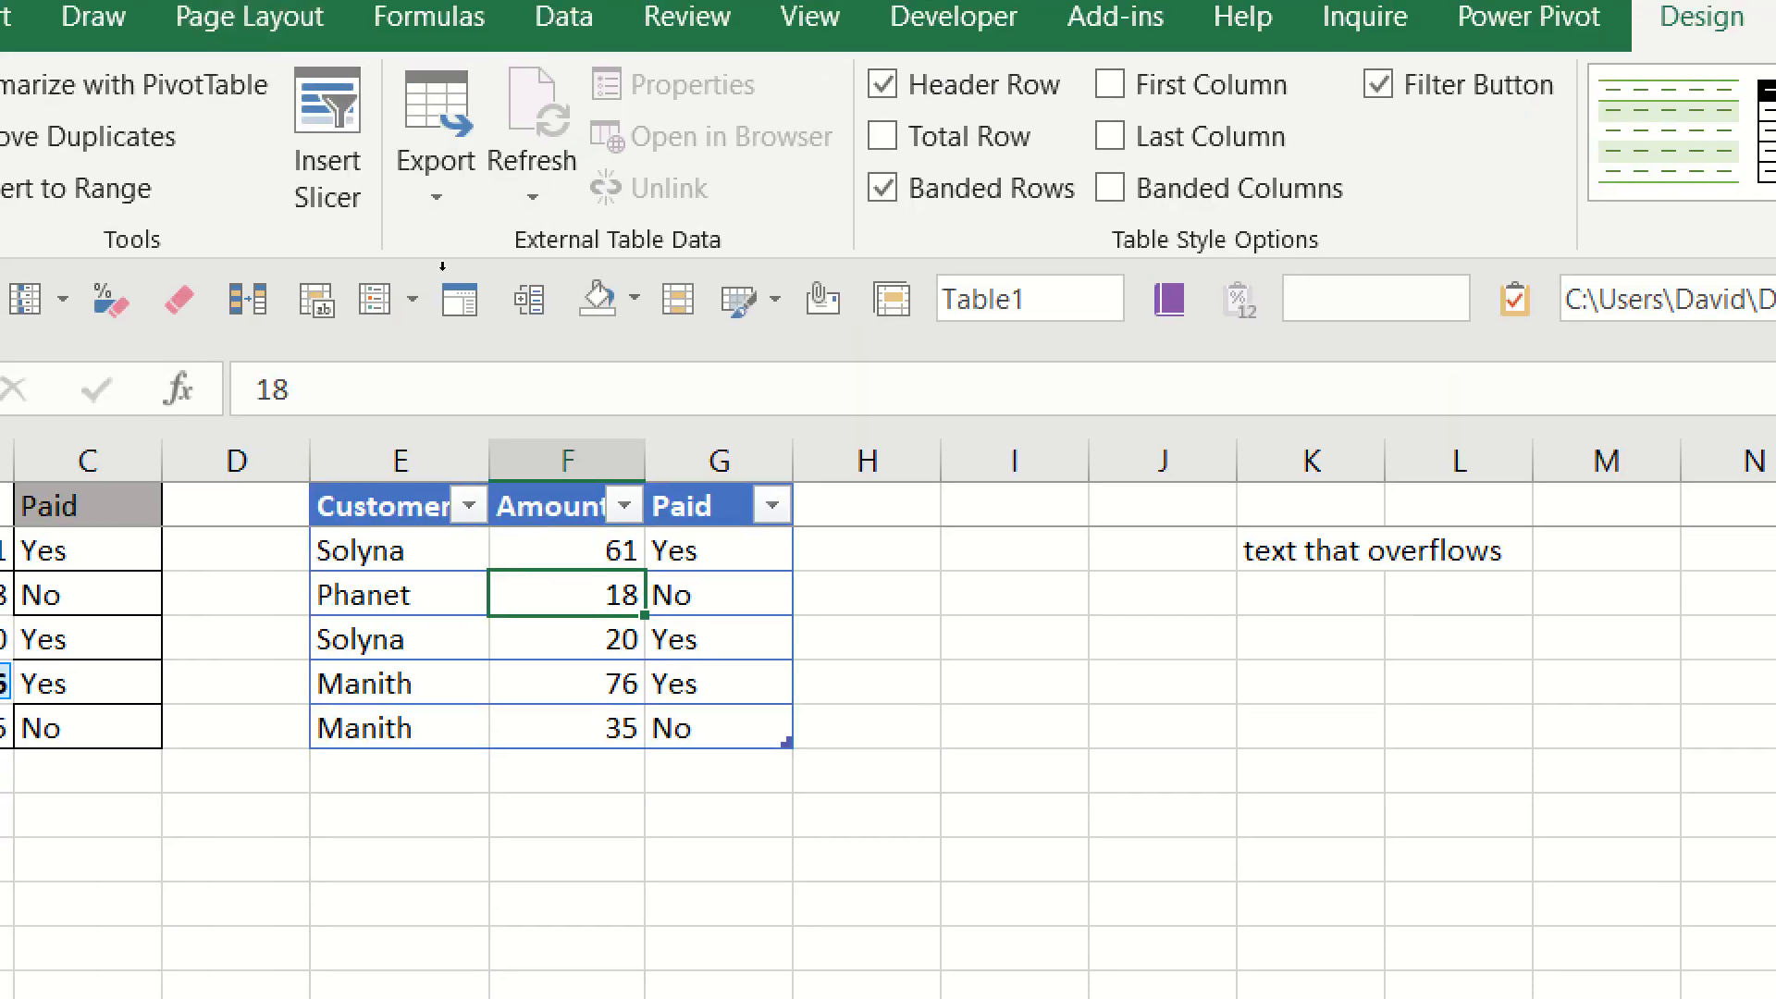
key(Left)
key(Up)
key(Down)
key(Down)
key(Down)
key(Right)
key(Down)
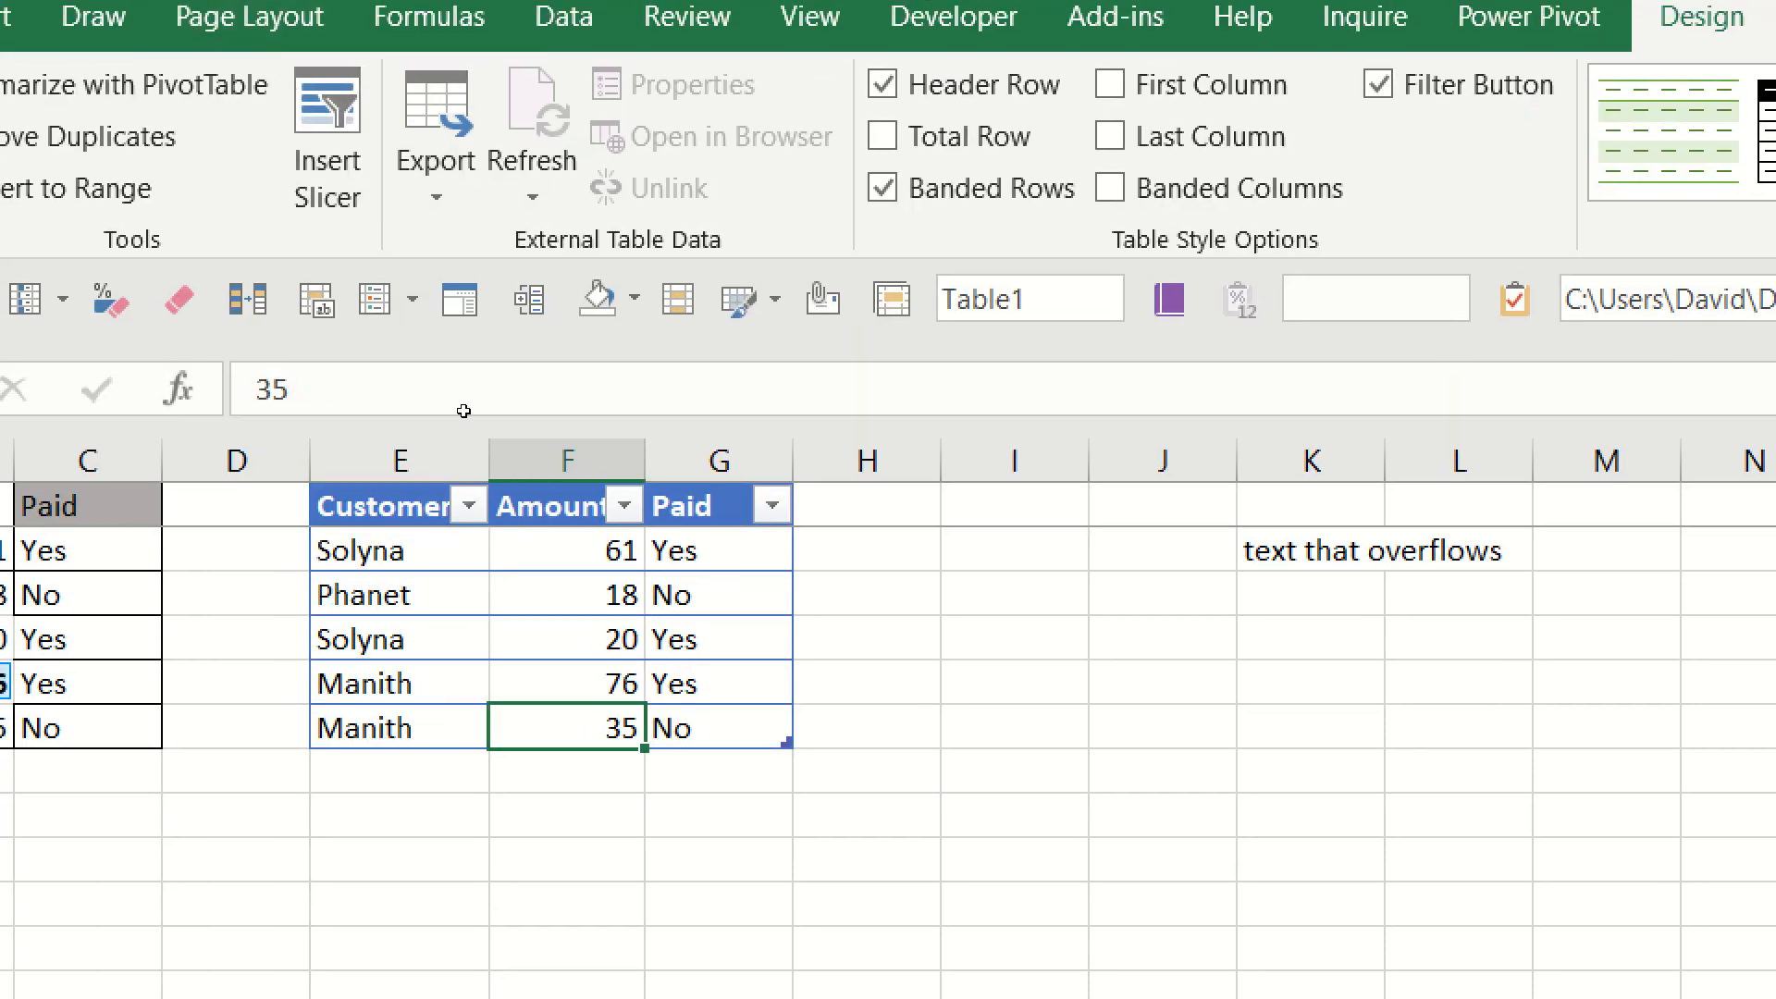
key(ctrl+shift+l)
key(Left)
key(Down)
key(Down)
key(Down)
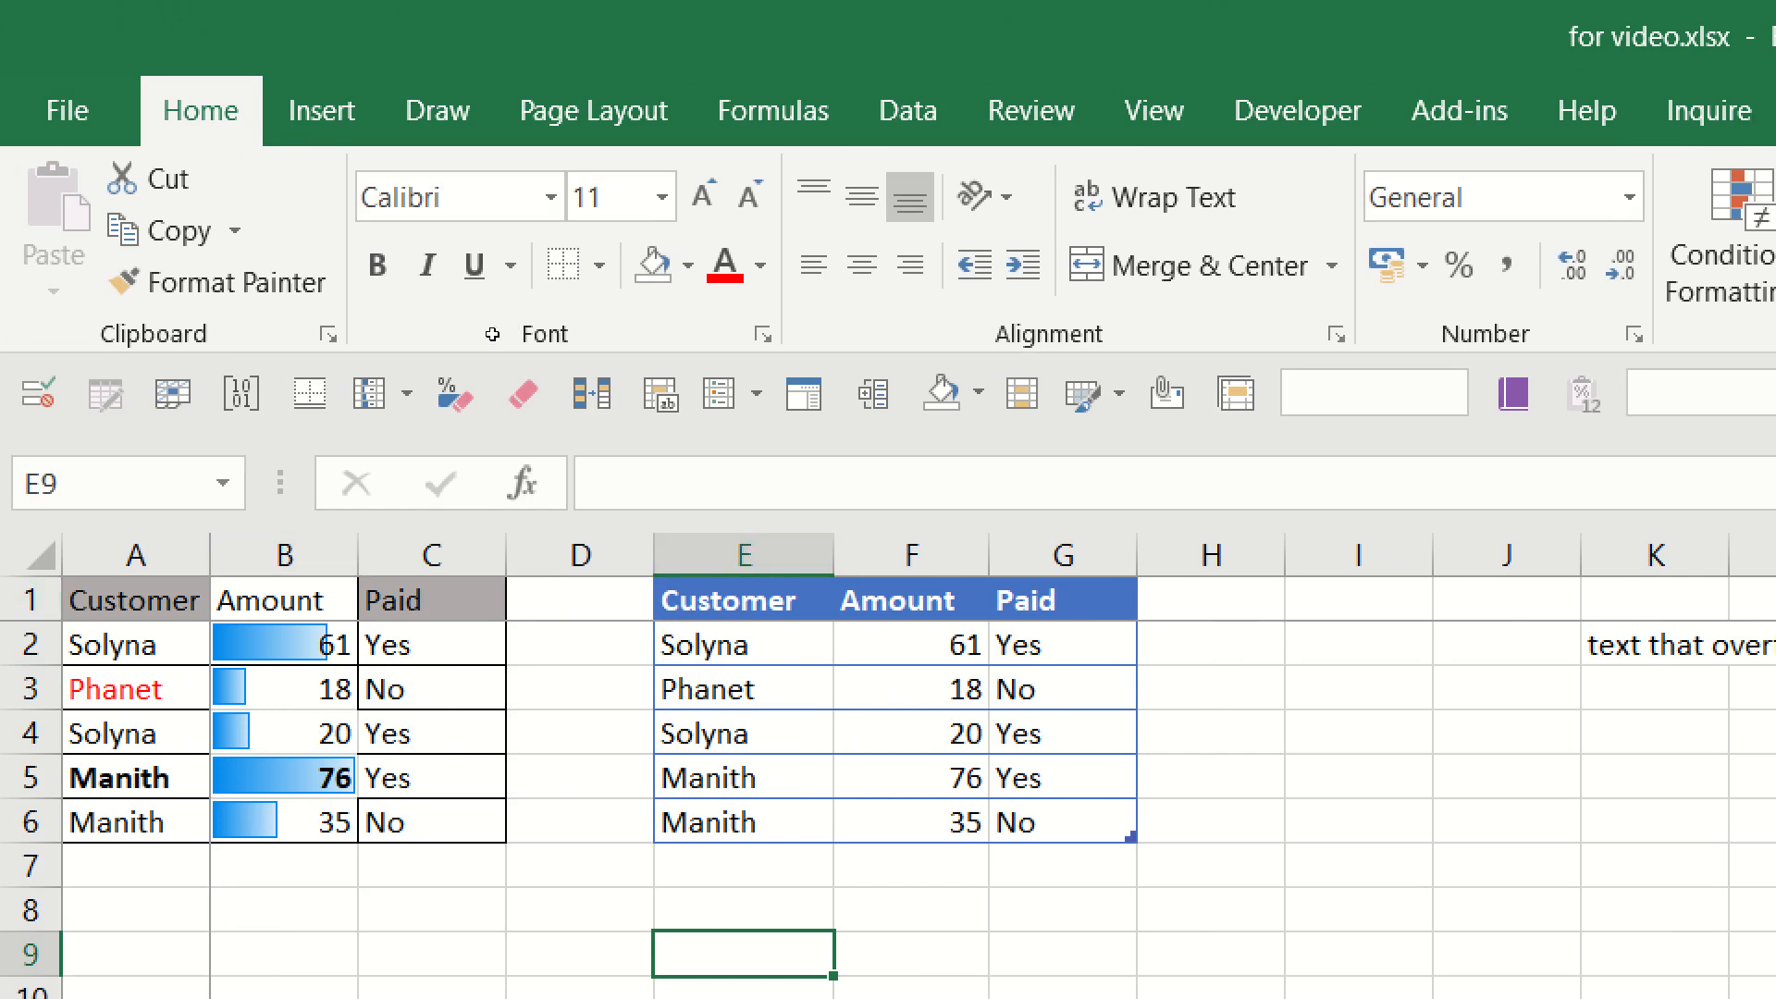
Create an e-mail draft with the workbook attached and close it without sending.
click(1211, 821)
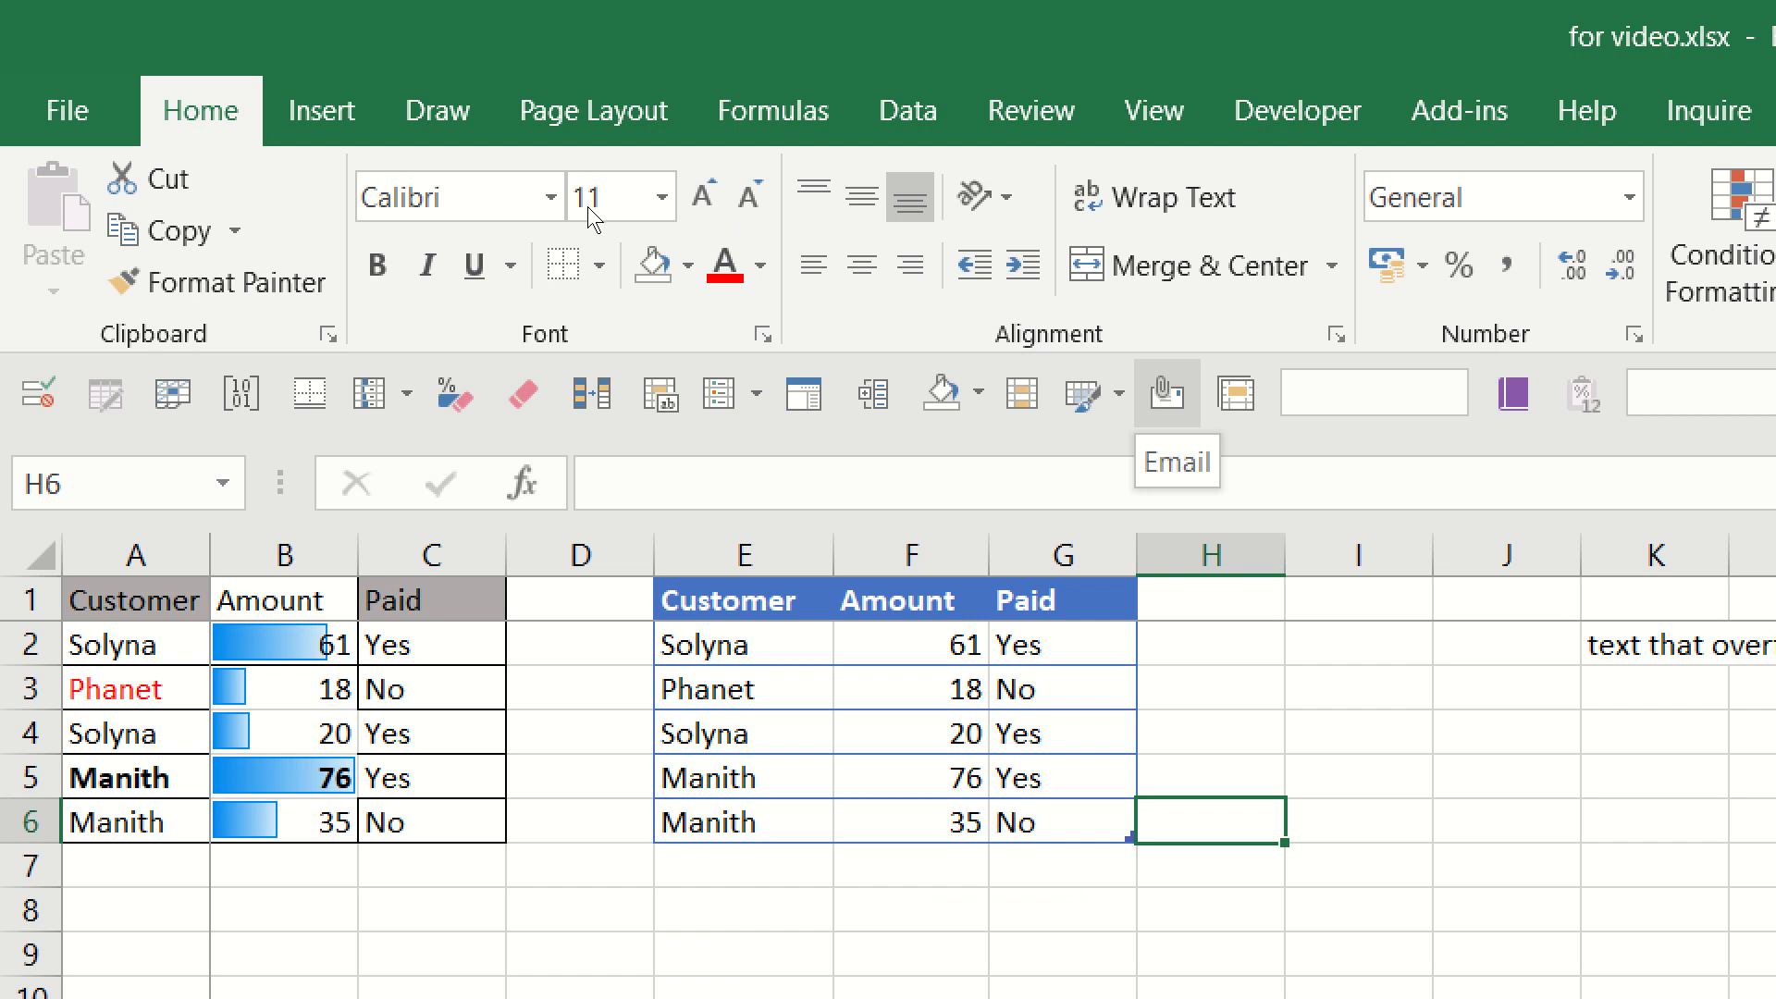
click(1167, 409)
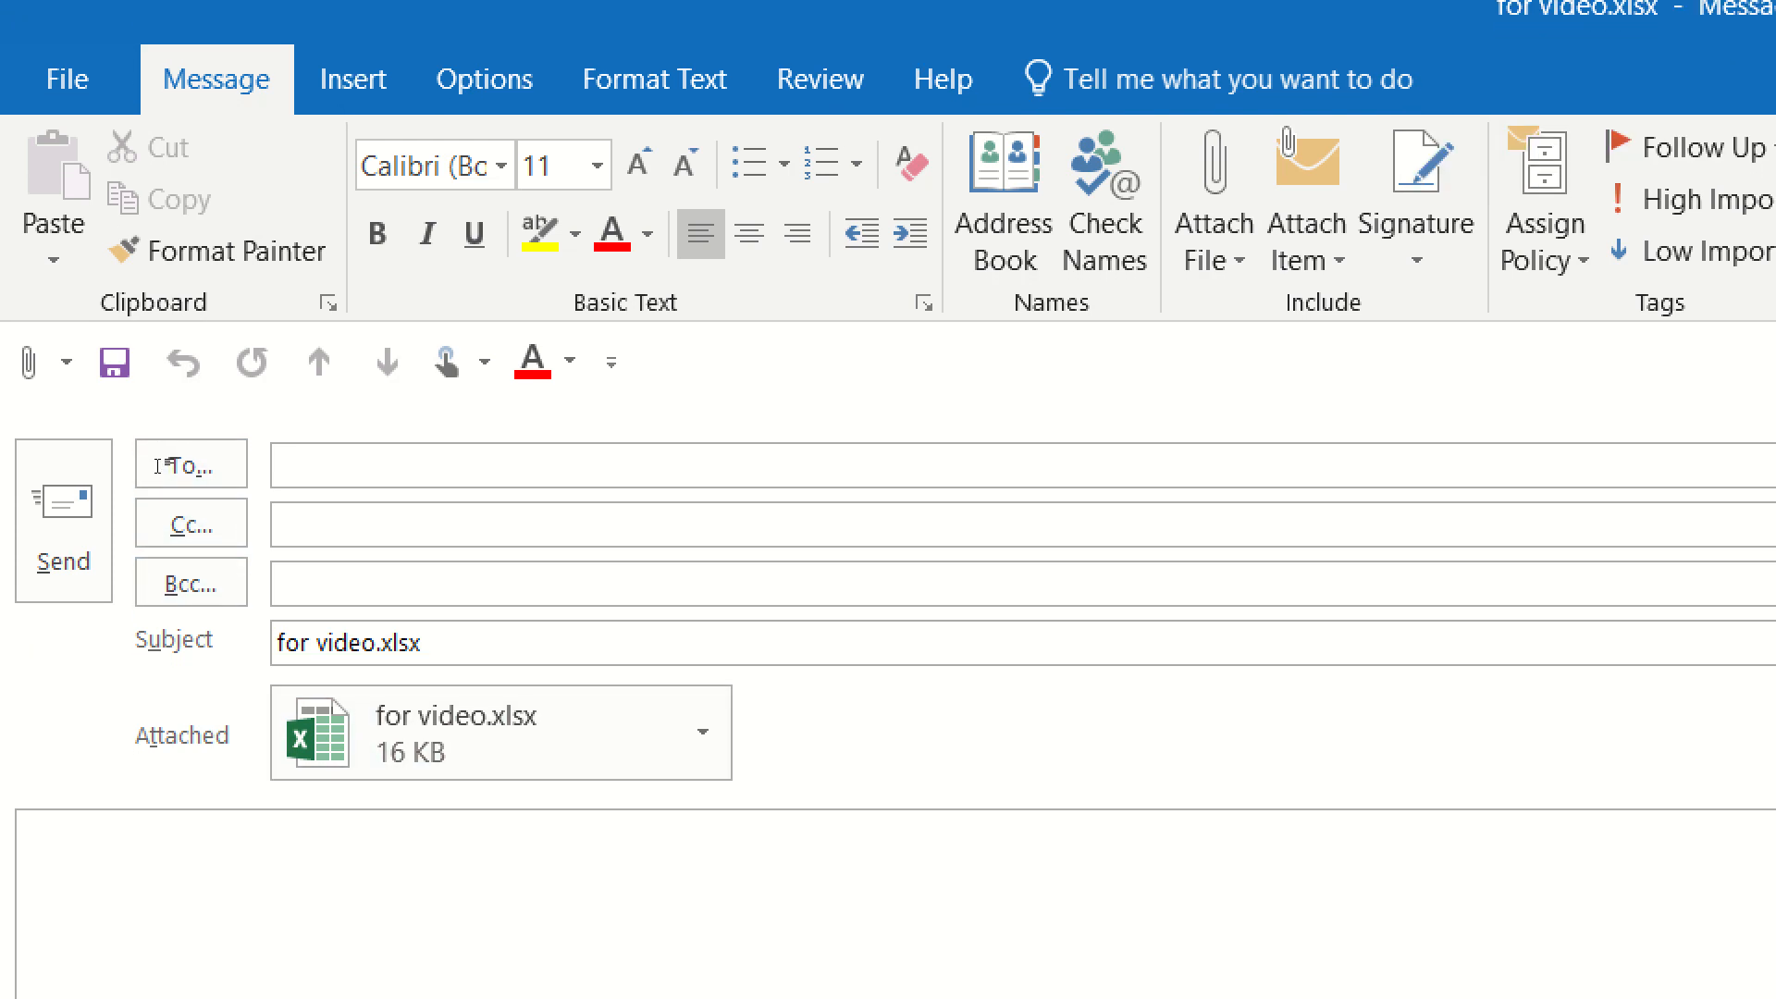
key(Escape)
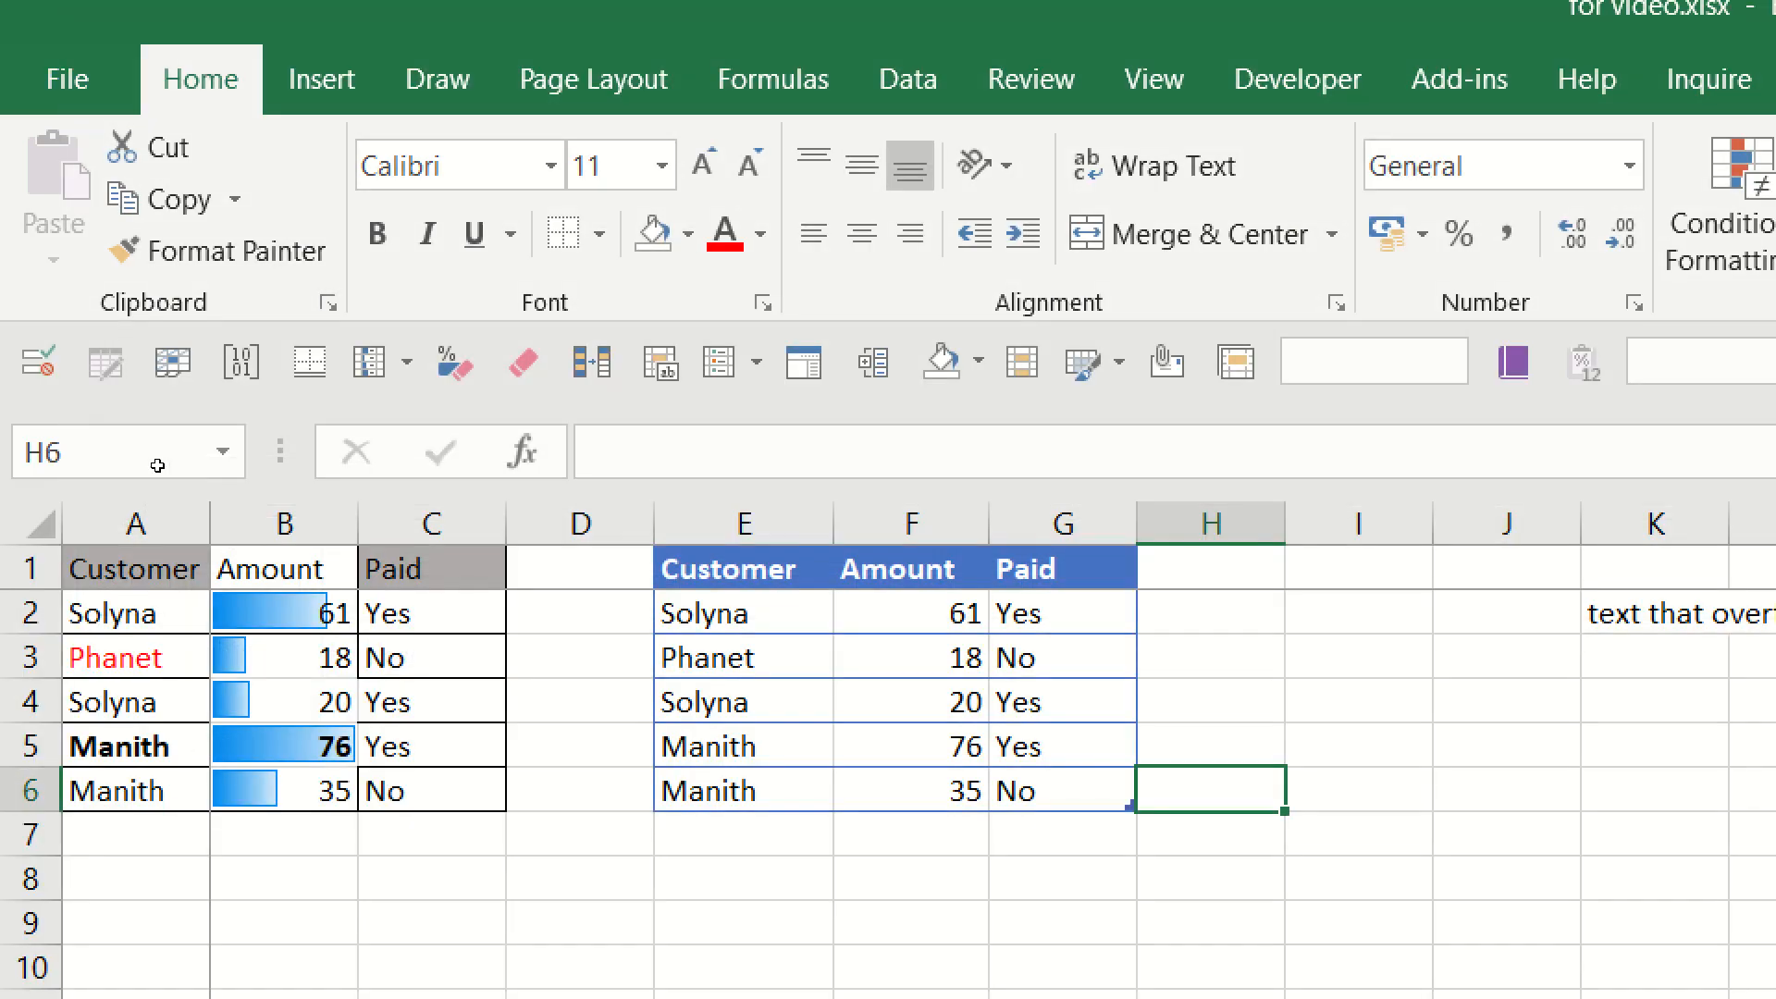
key(Left)
key(Left)
key(Left)
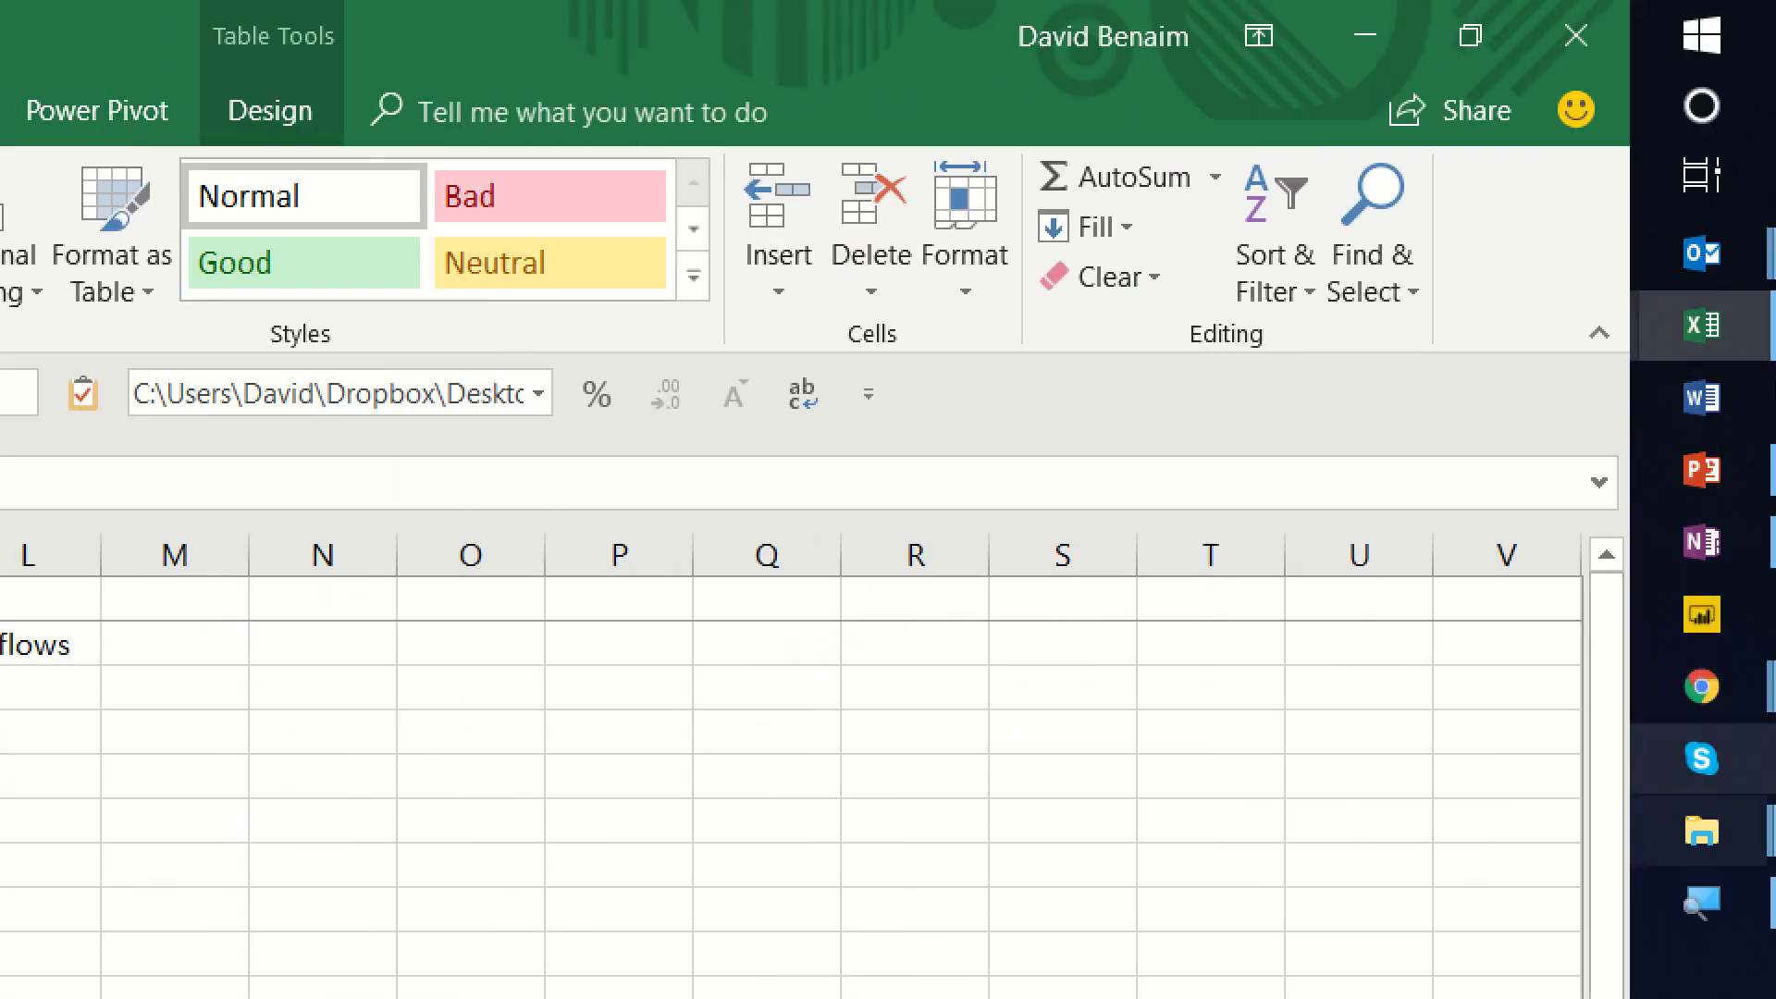
Switch to PowerPoint, activate the blank slide's title placeholder, and bring up the Videos folder in File Explorer.
click(1753, 470)
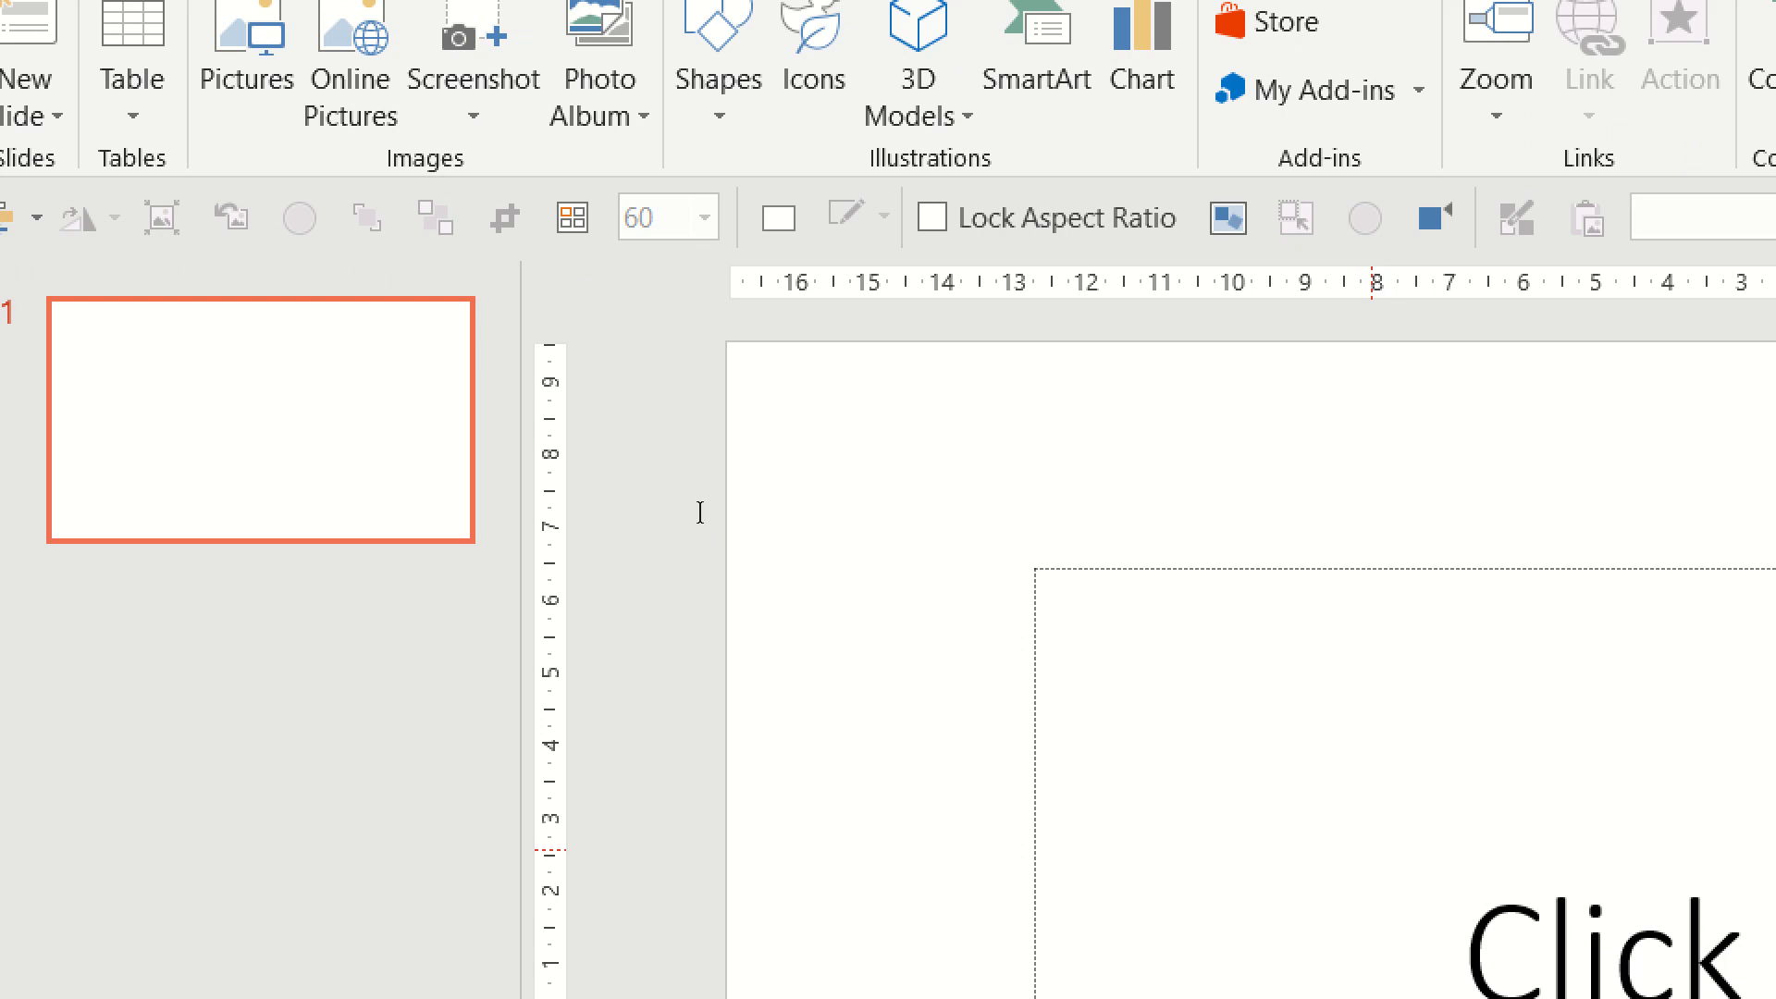
click(730, 688)
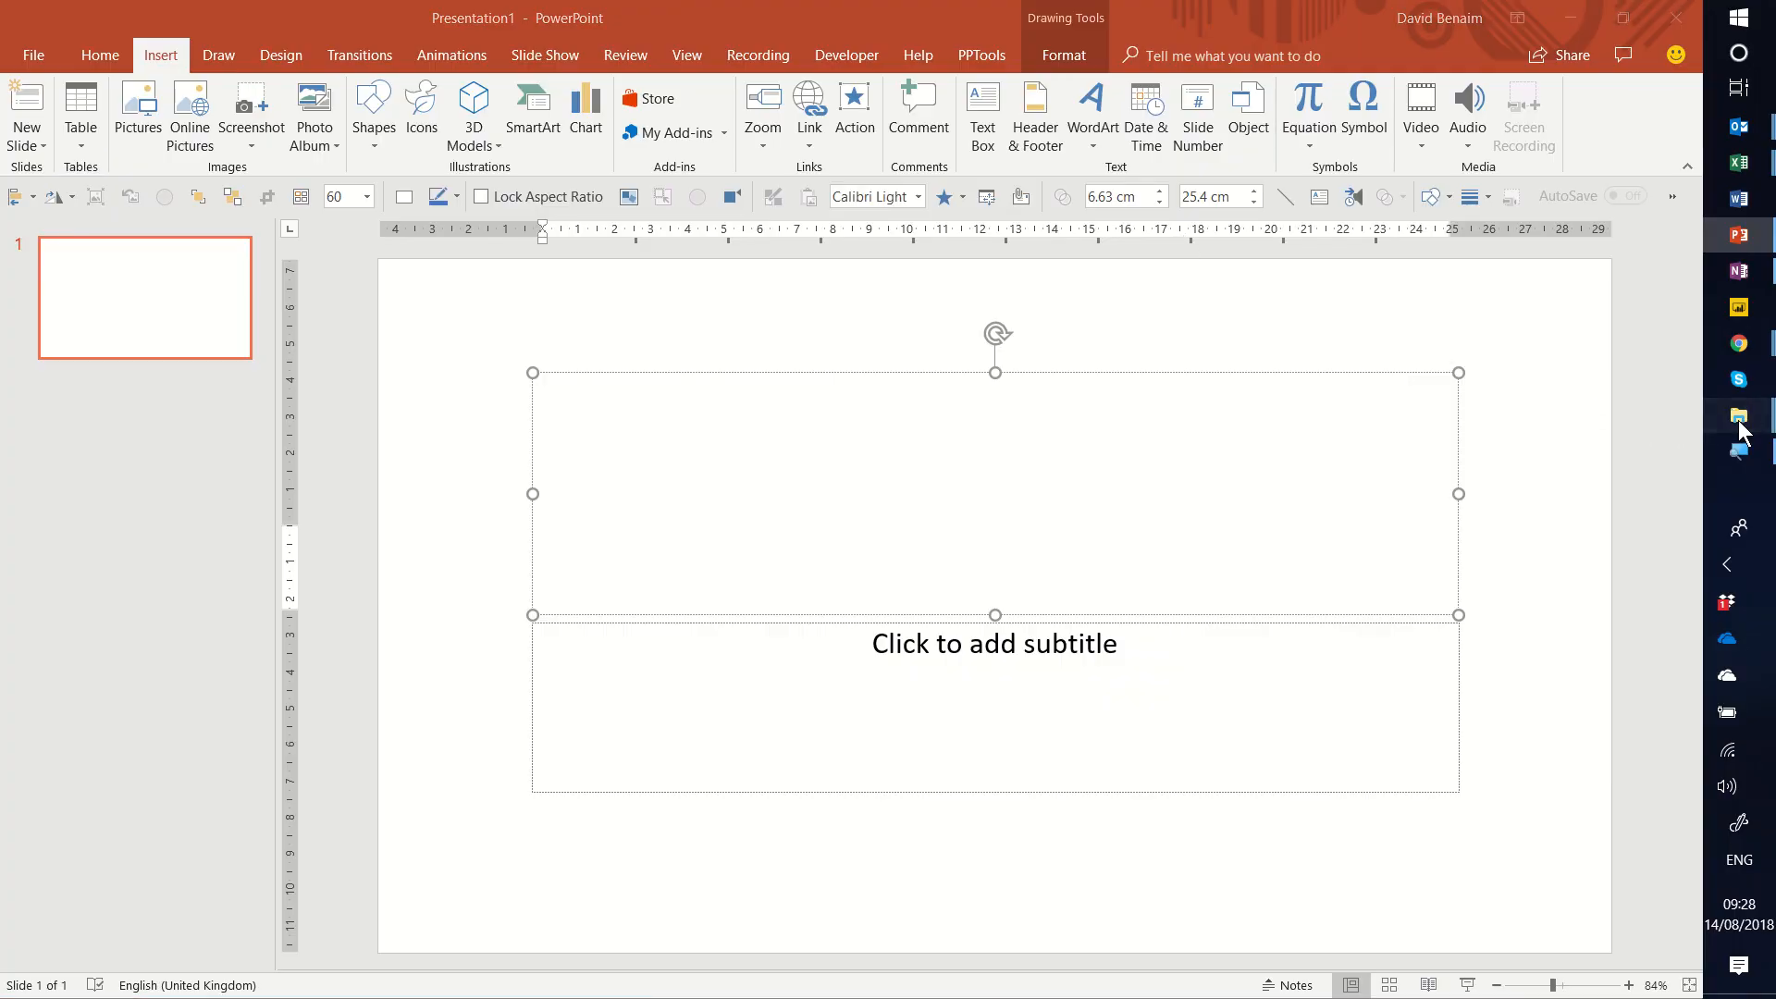
mouse_move(1737, 415)
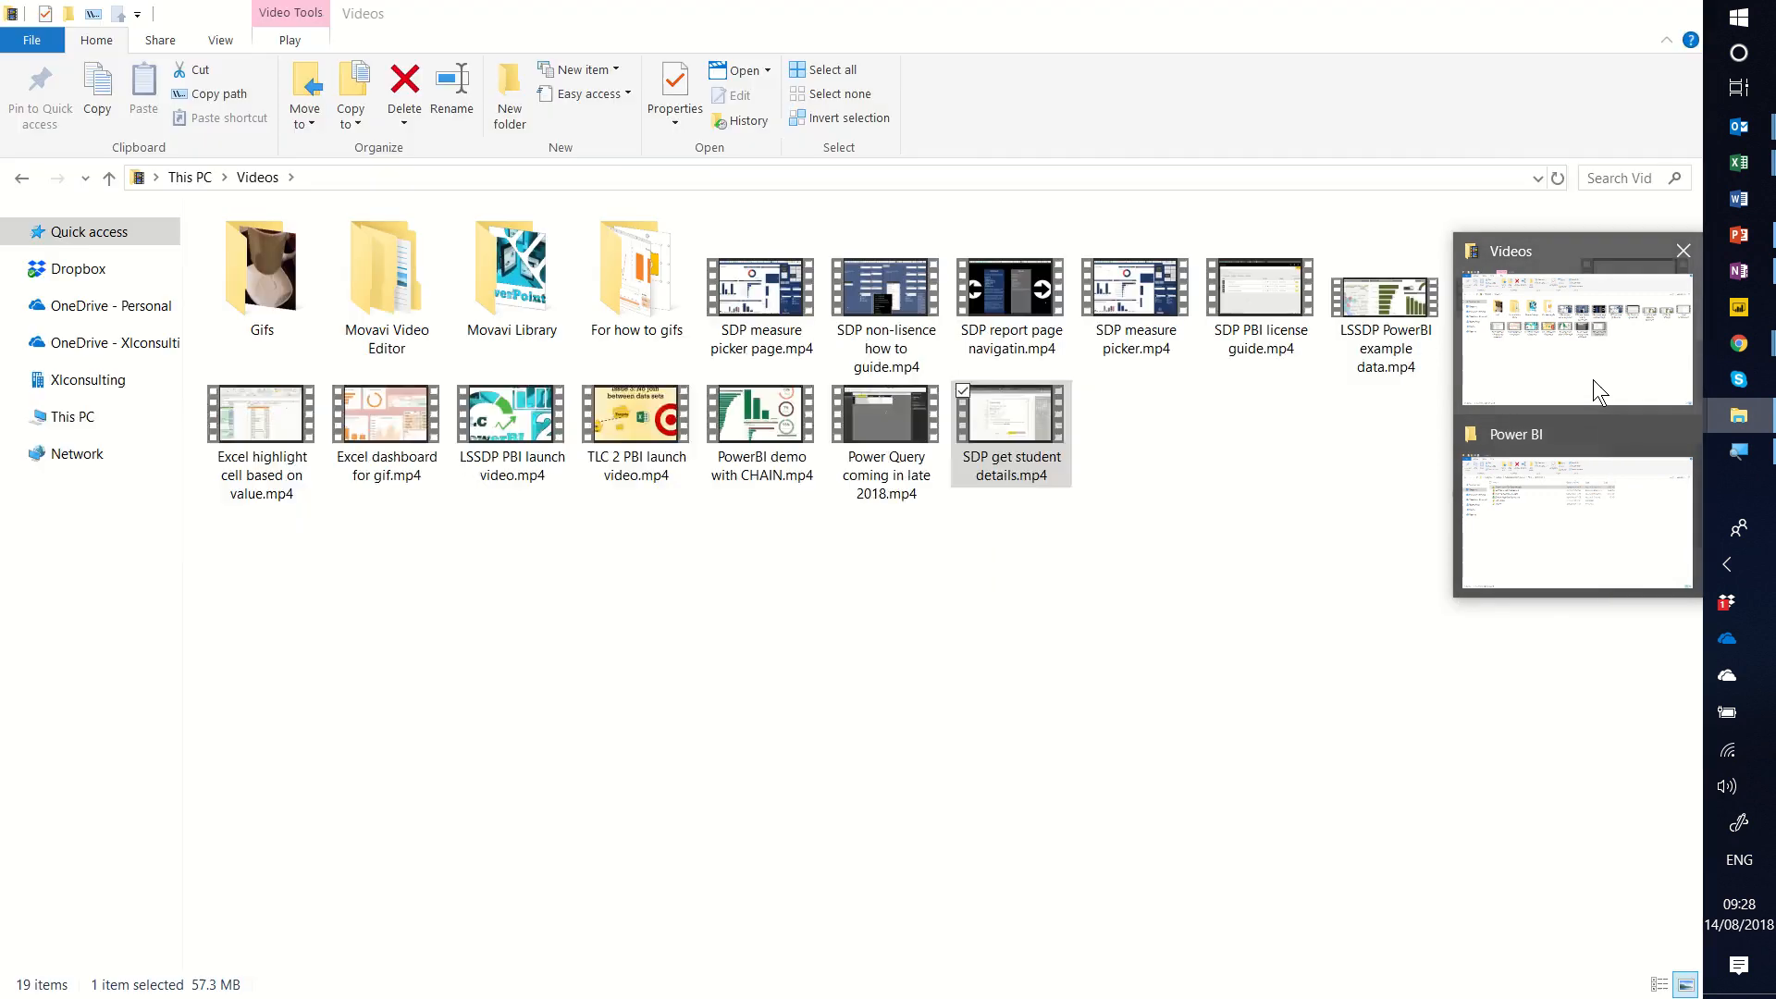
click(1592, 379)
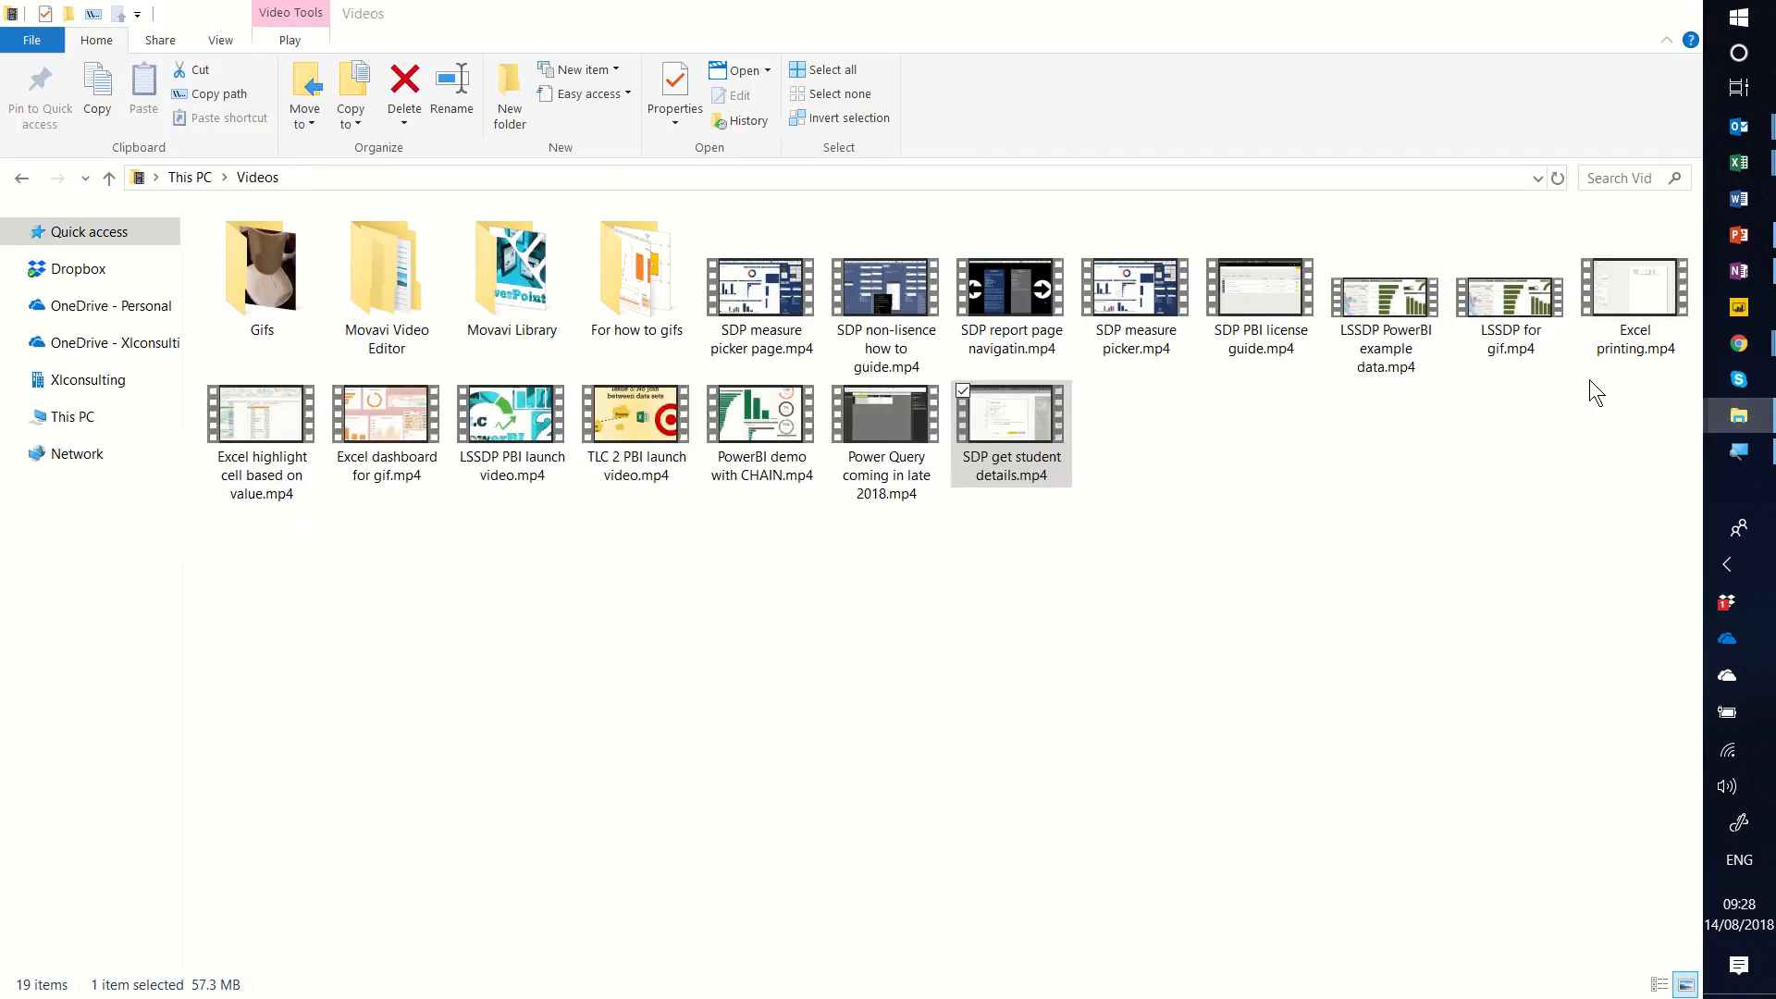
View the Quick Access Toolbar options for File Explorer's ribbon and switch back to the Excel workbook for video.xlsx.
right_click(574, 102)
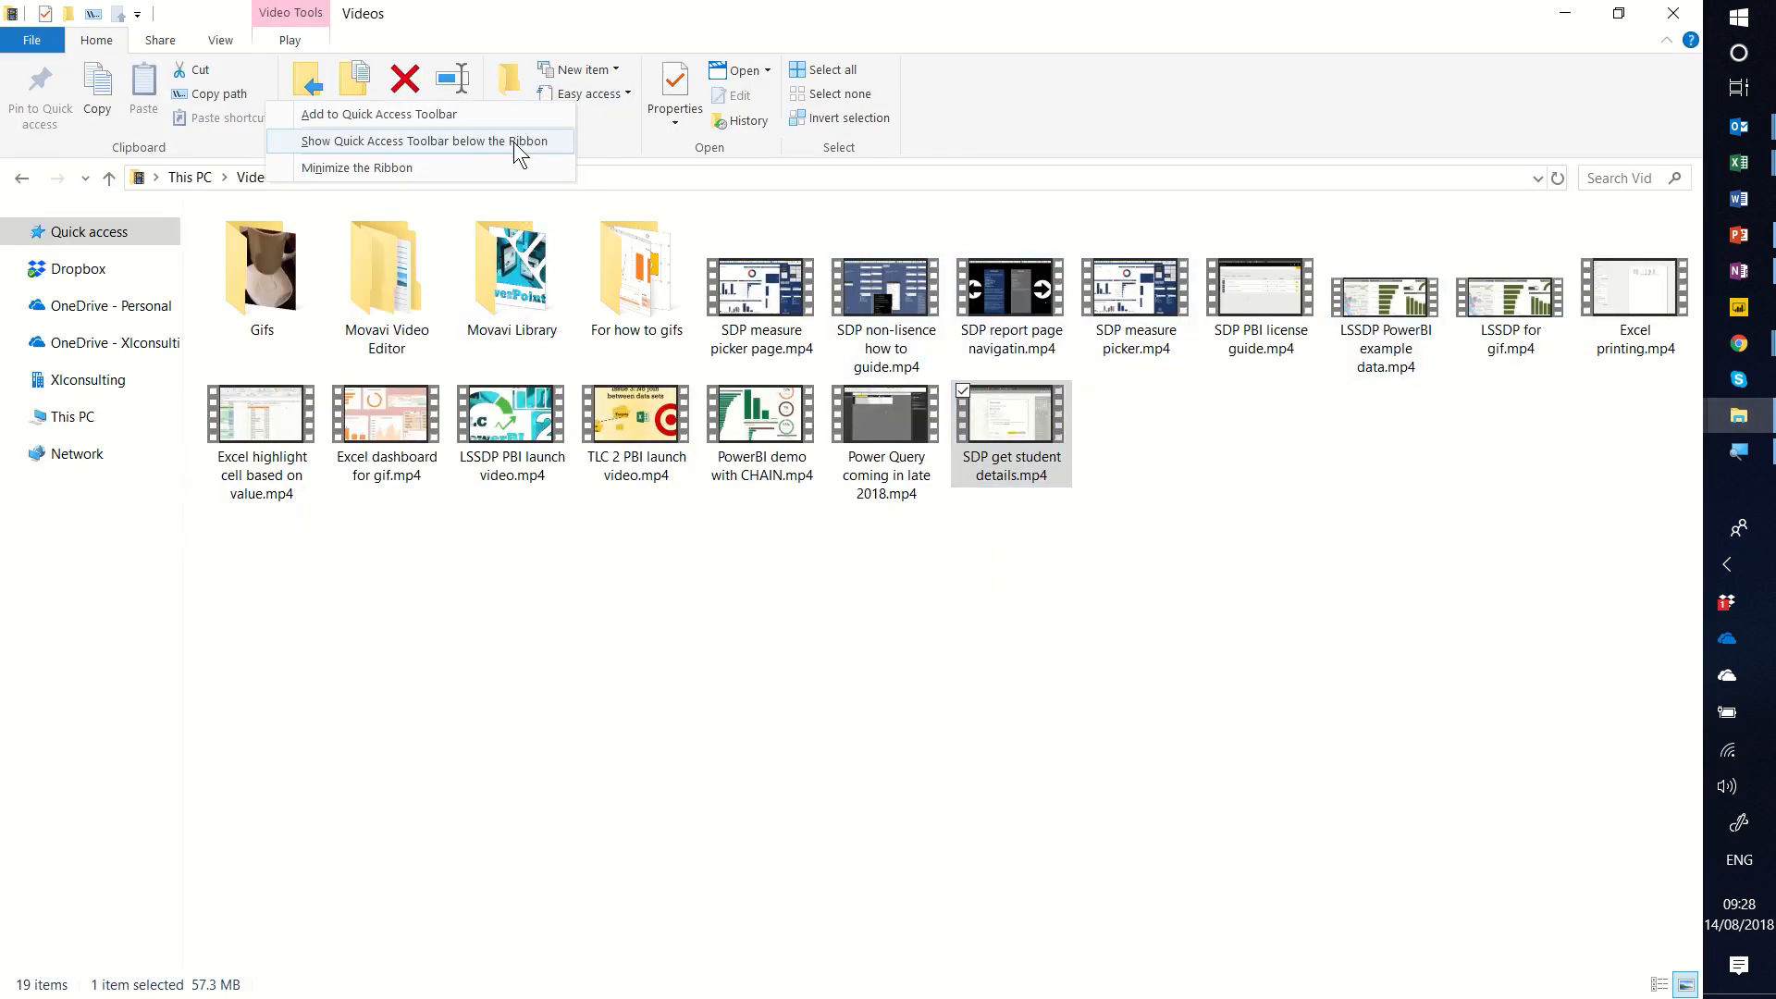
click(986, 120)
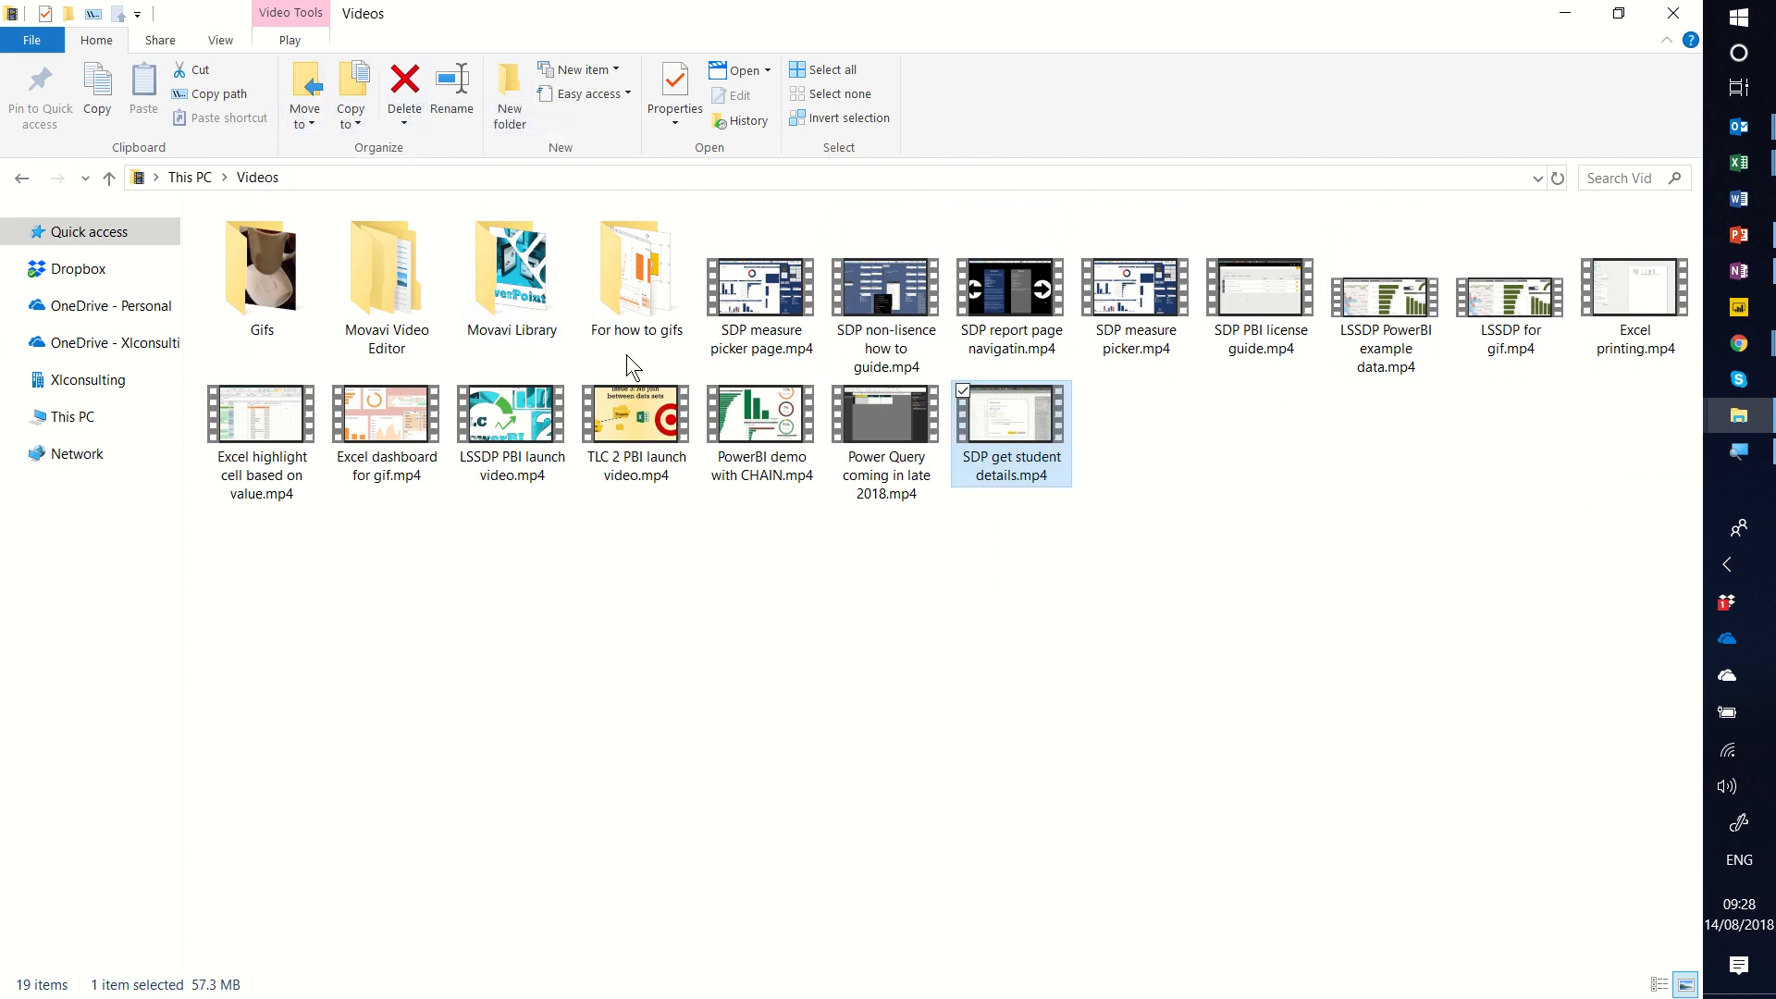
key(alt+Tab)
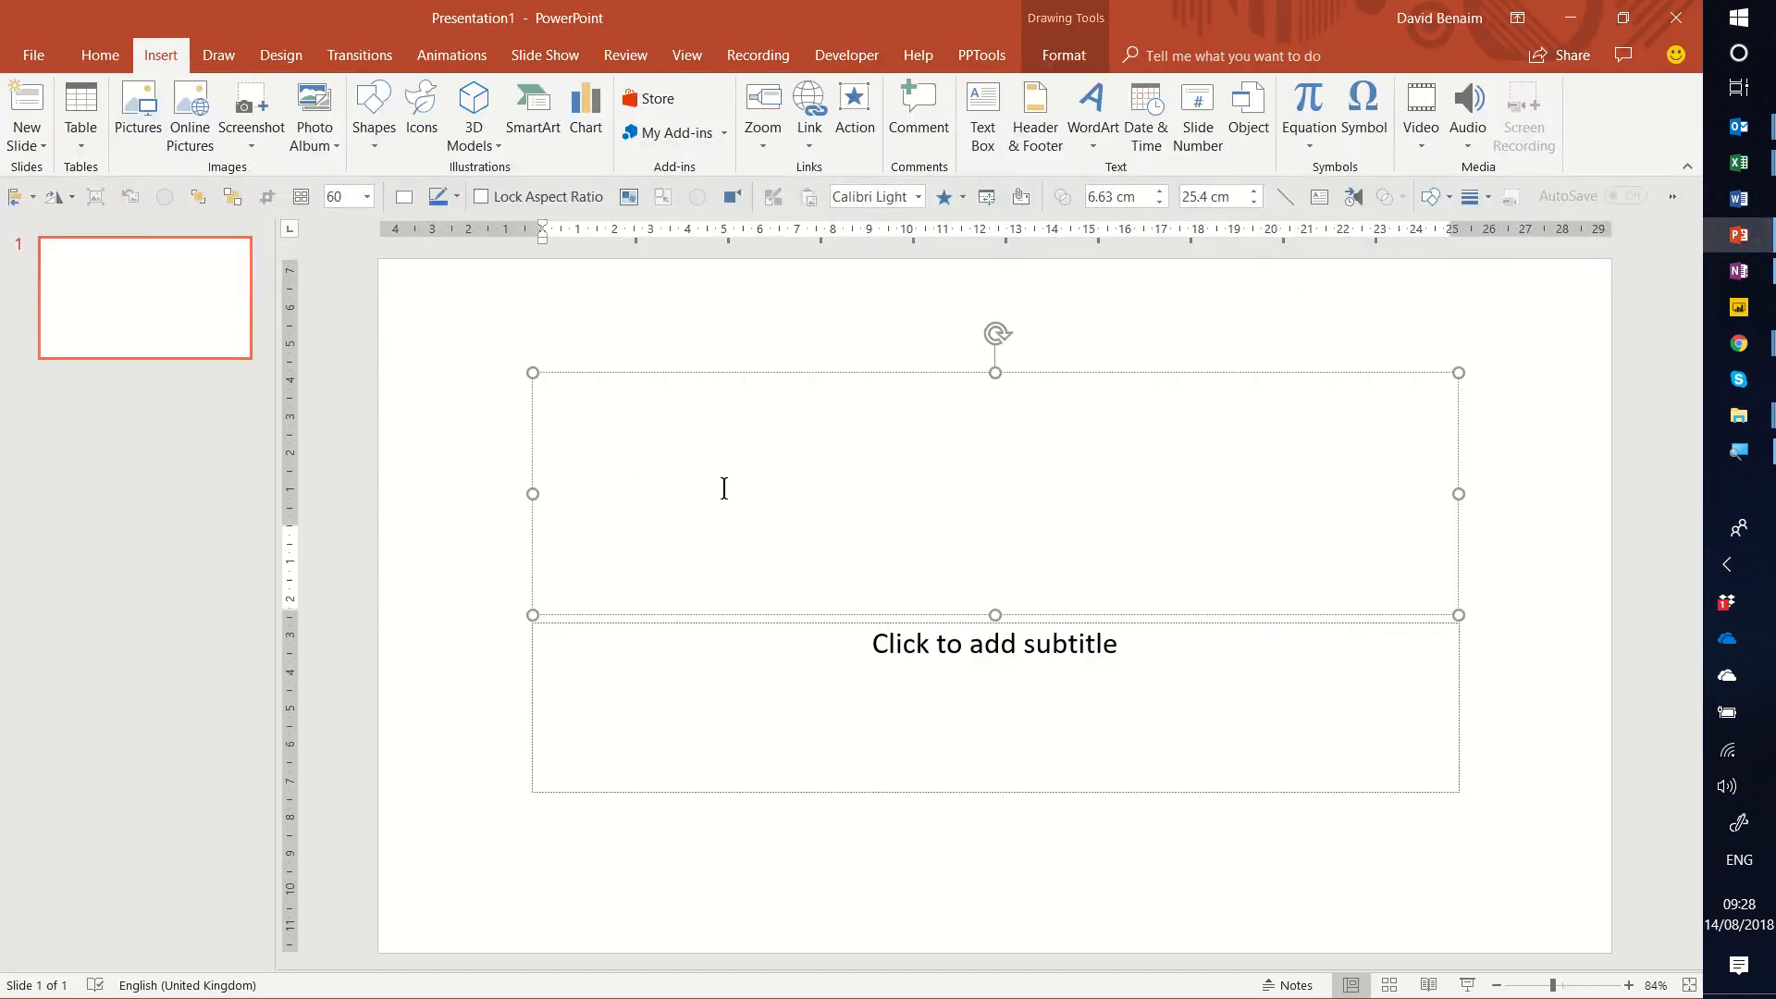
key(alt+Tab)
key(Tab)
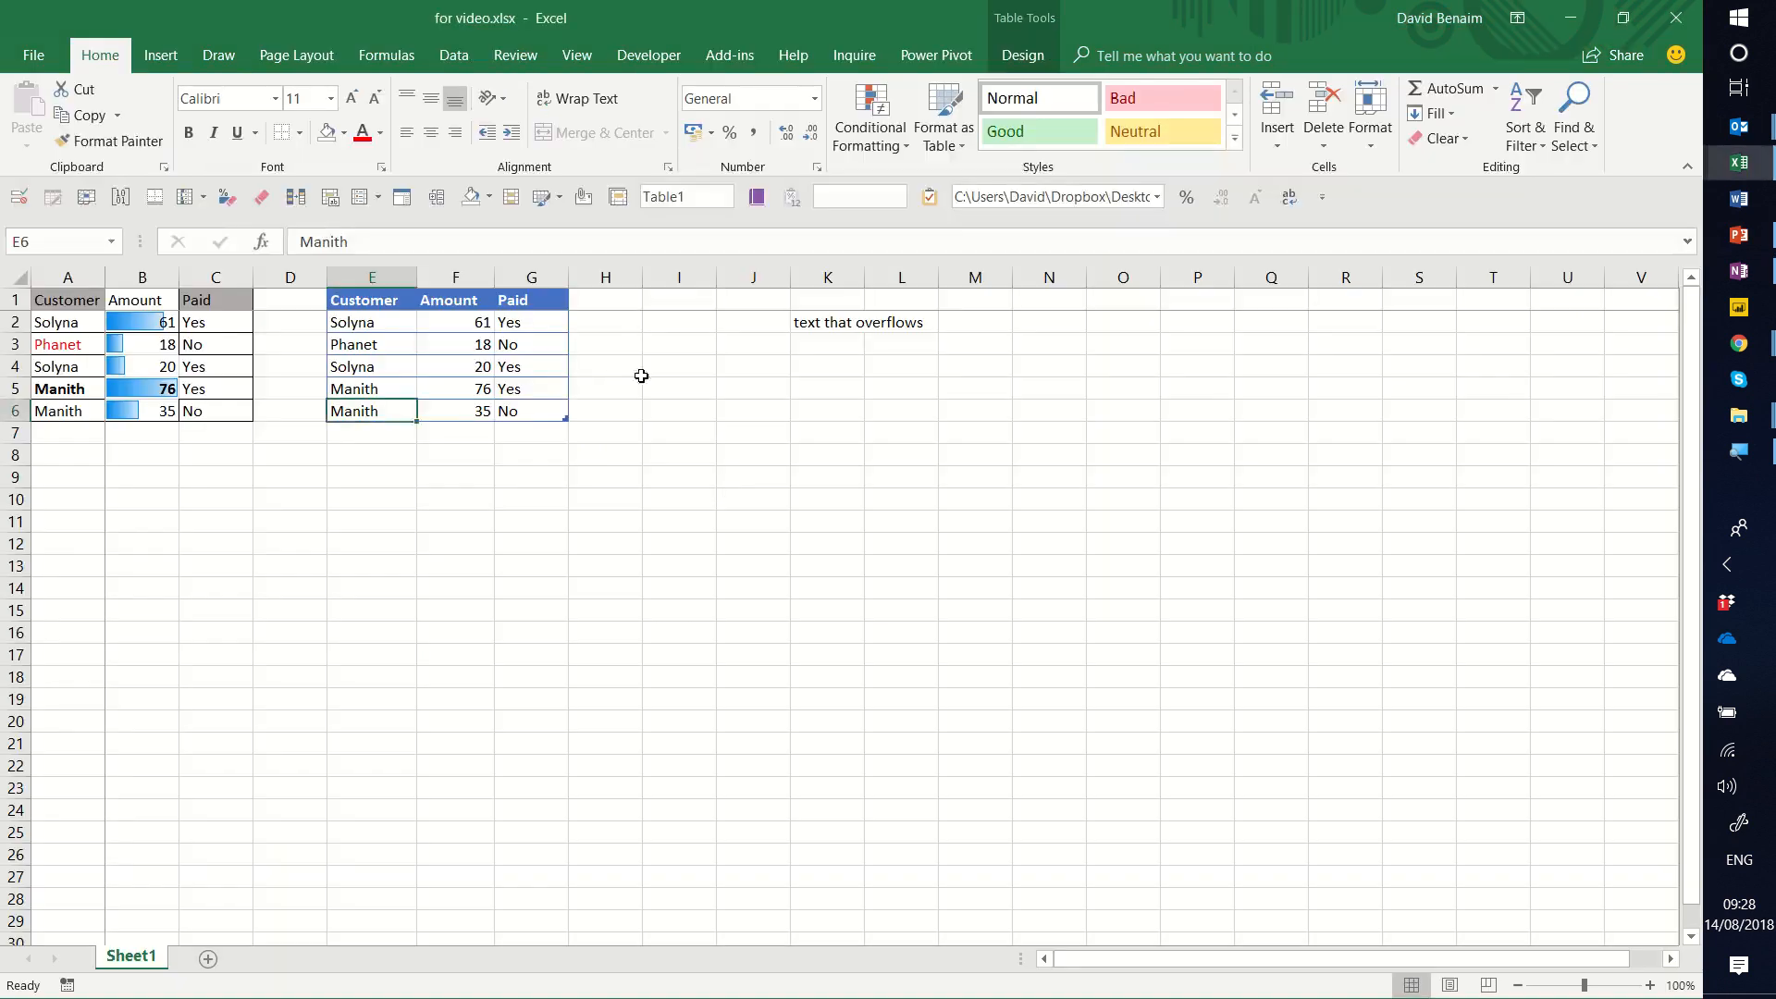
click(502, 475)
key(Left)
key(Left)
key(Left)
key(Up)
key(Up)
key(Up)
key(Up)
key(Up)
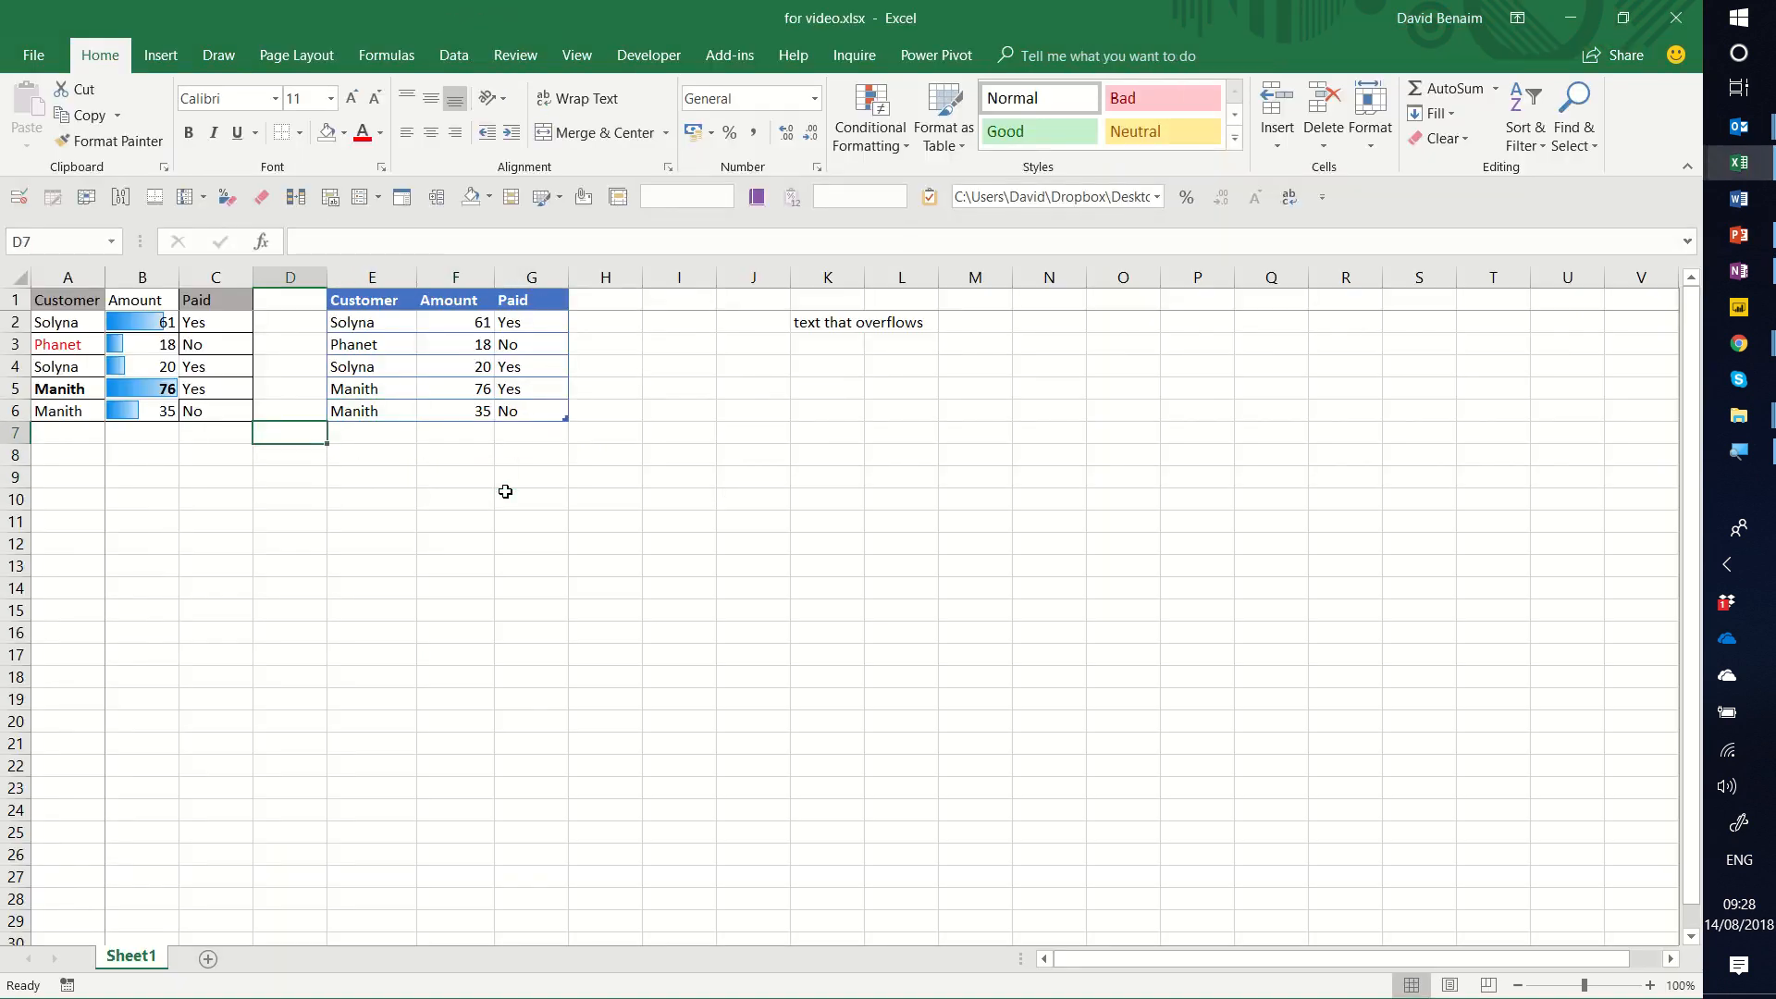
key(Right)
key(Up)
key(Up)
key(Up)
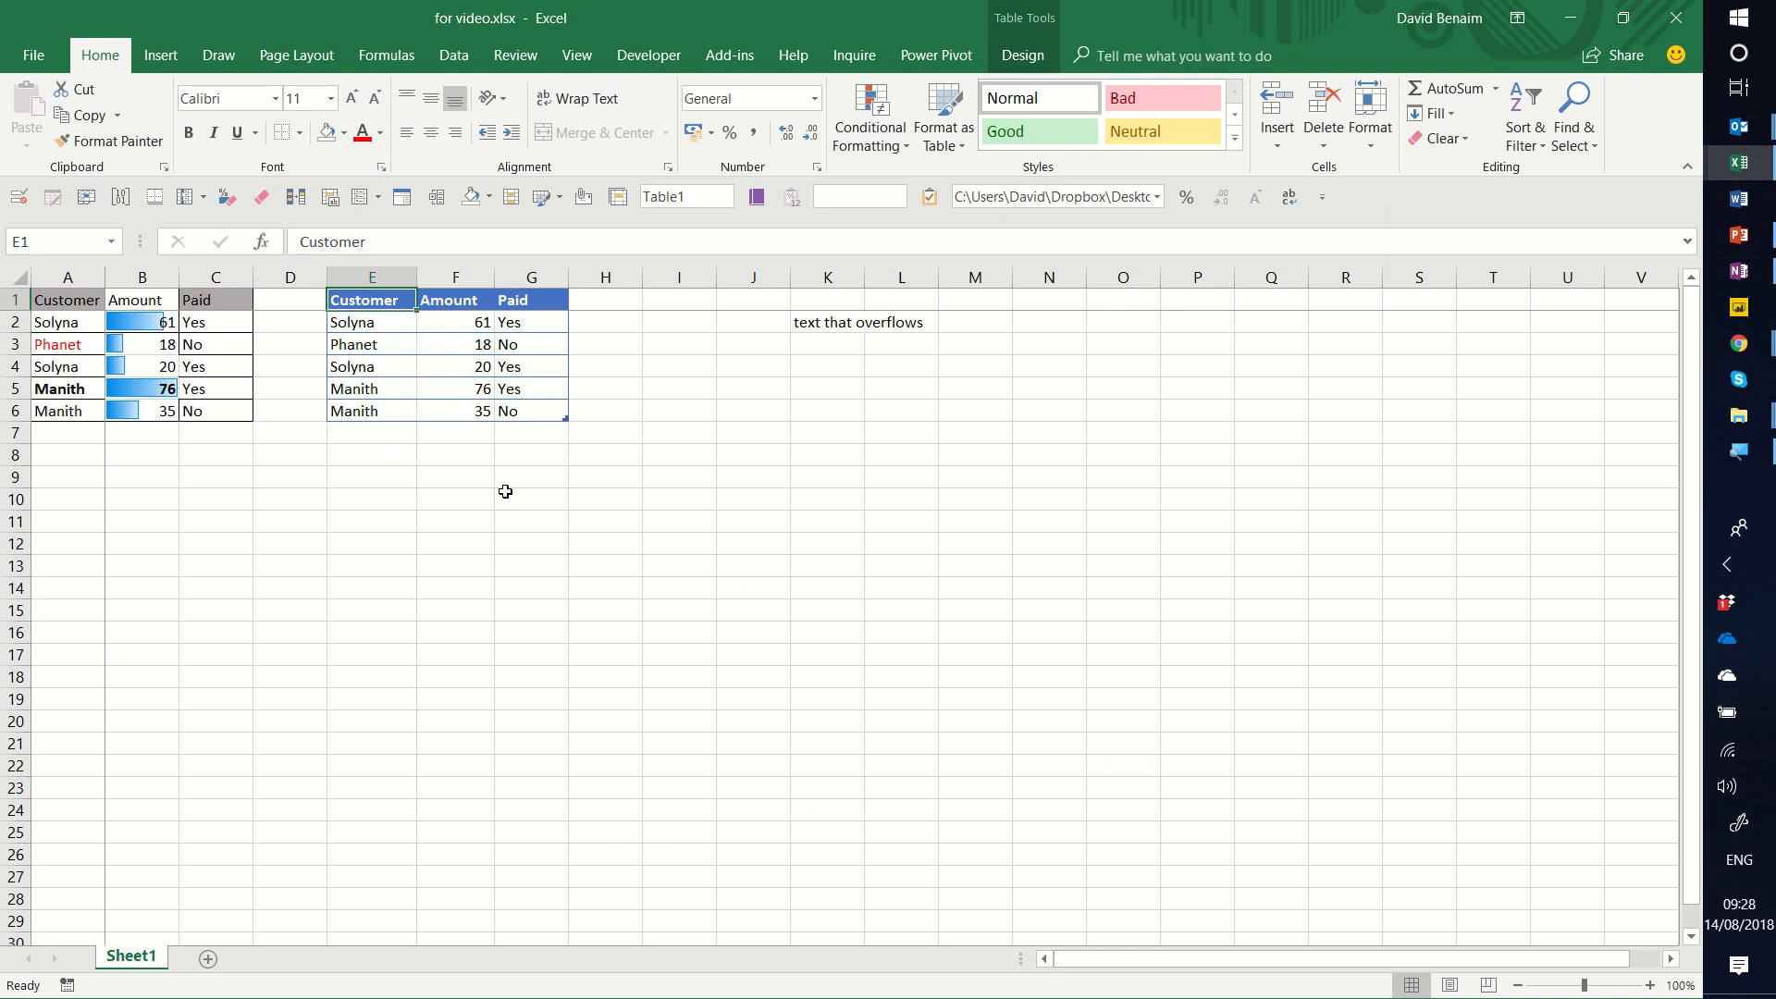
Remove the sixth command, a drop-down with a grid icon, from the Quick Access Toolbar.
click(496, 350)
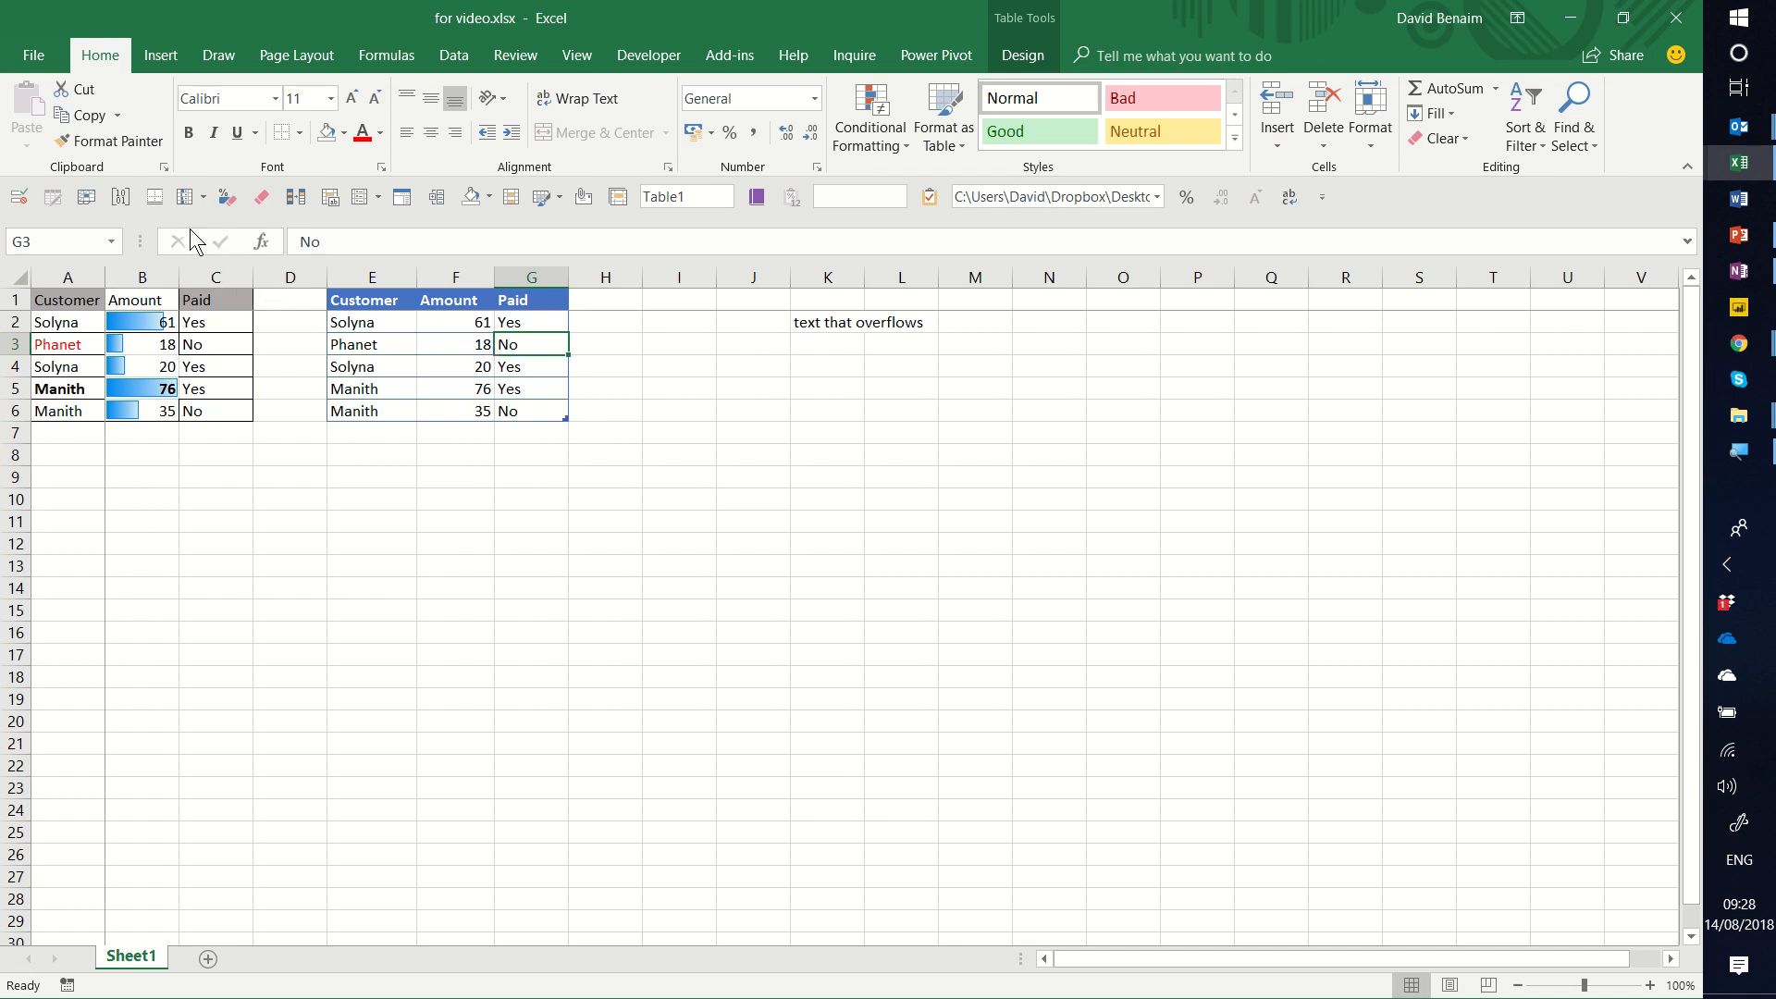
right_click(187, 197)
click(233, 214)
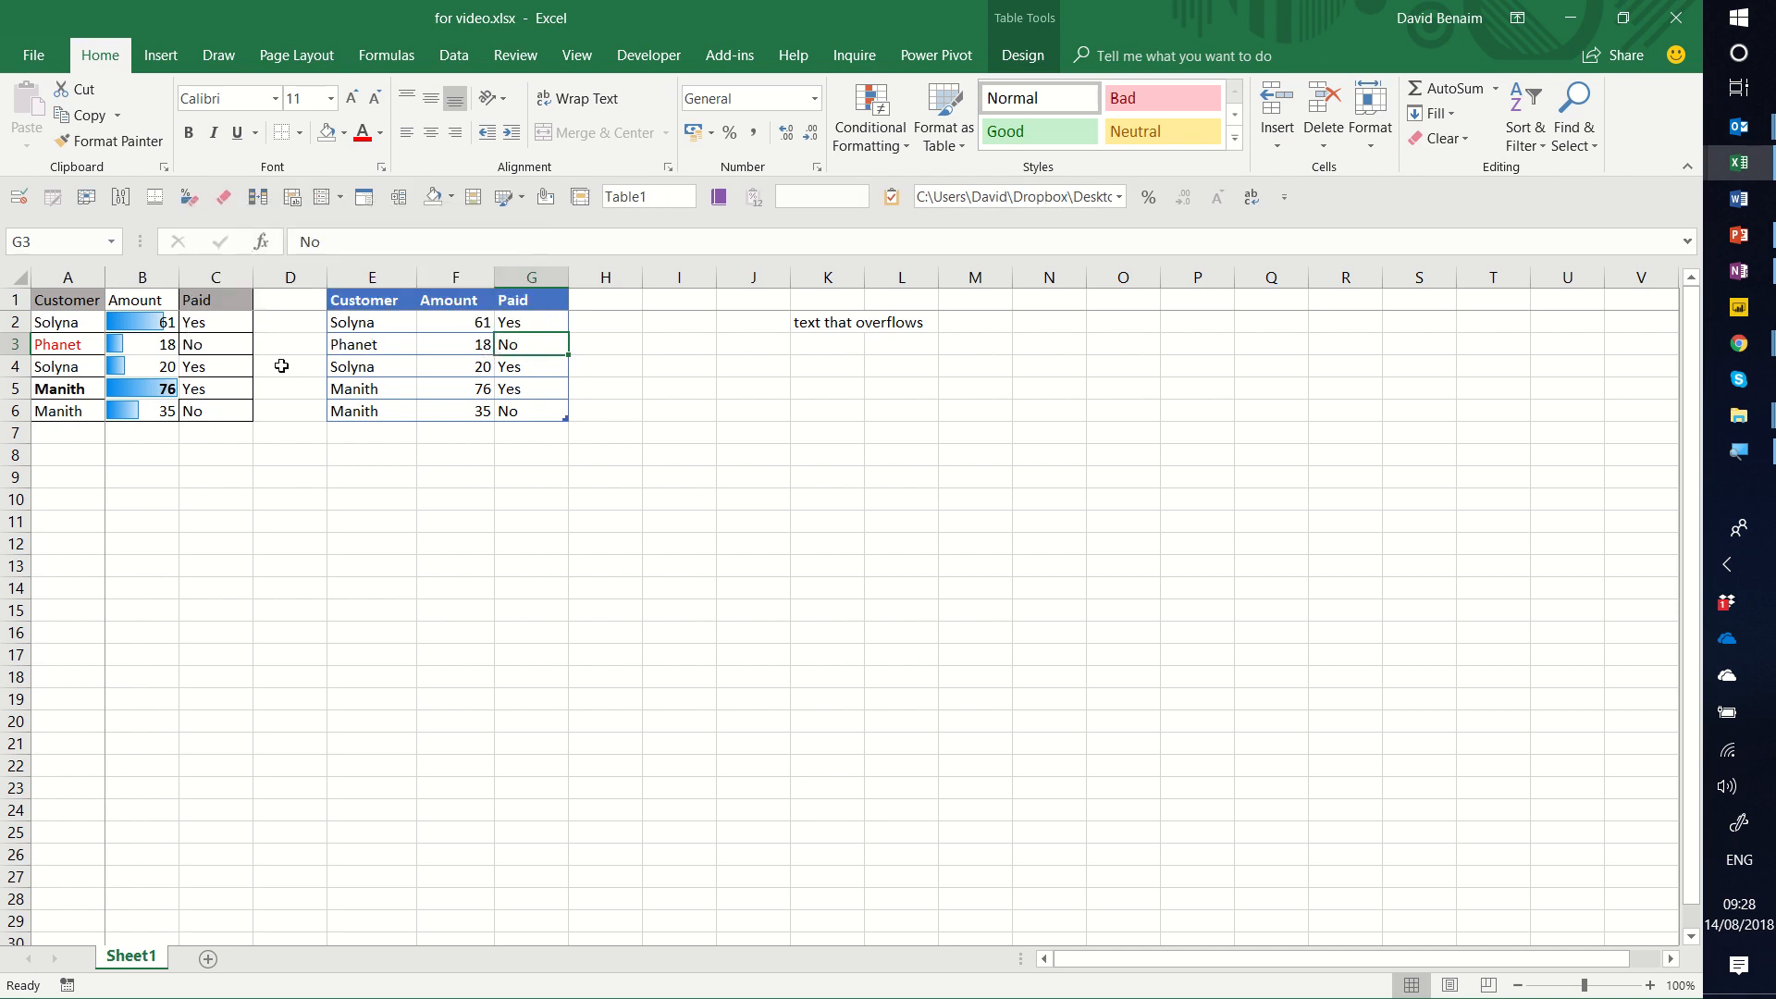
Clear the formats from the range A1:C9 with the sixth Quick Access Toolbar command.
click(337, 469)
drag(242, 479, 3, 242)
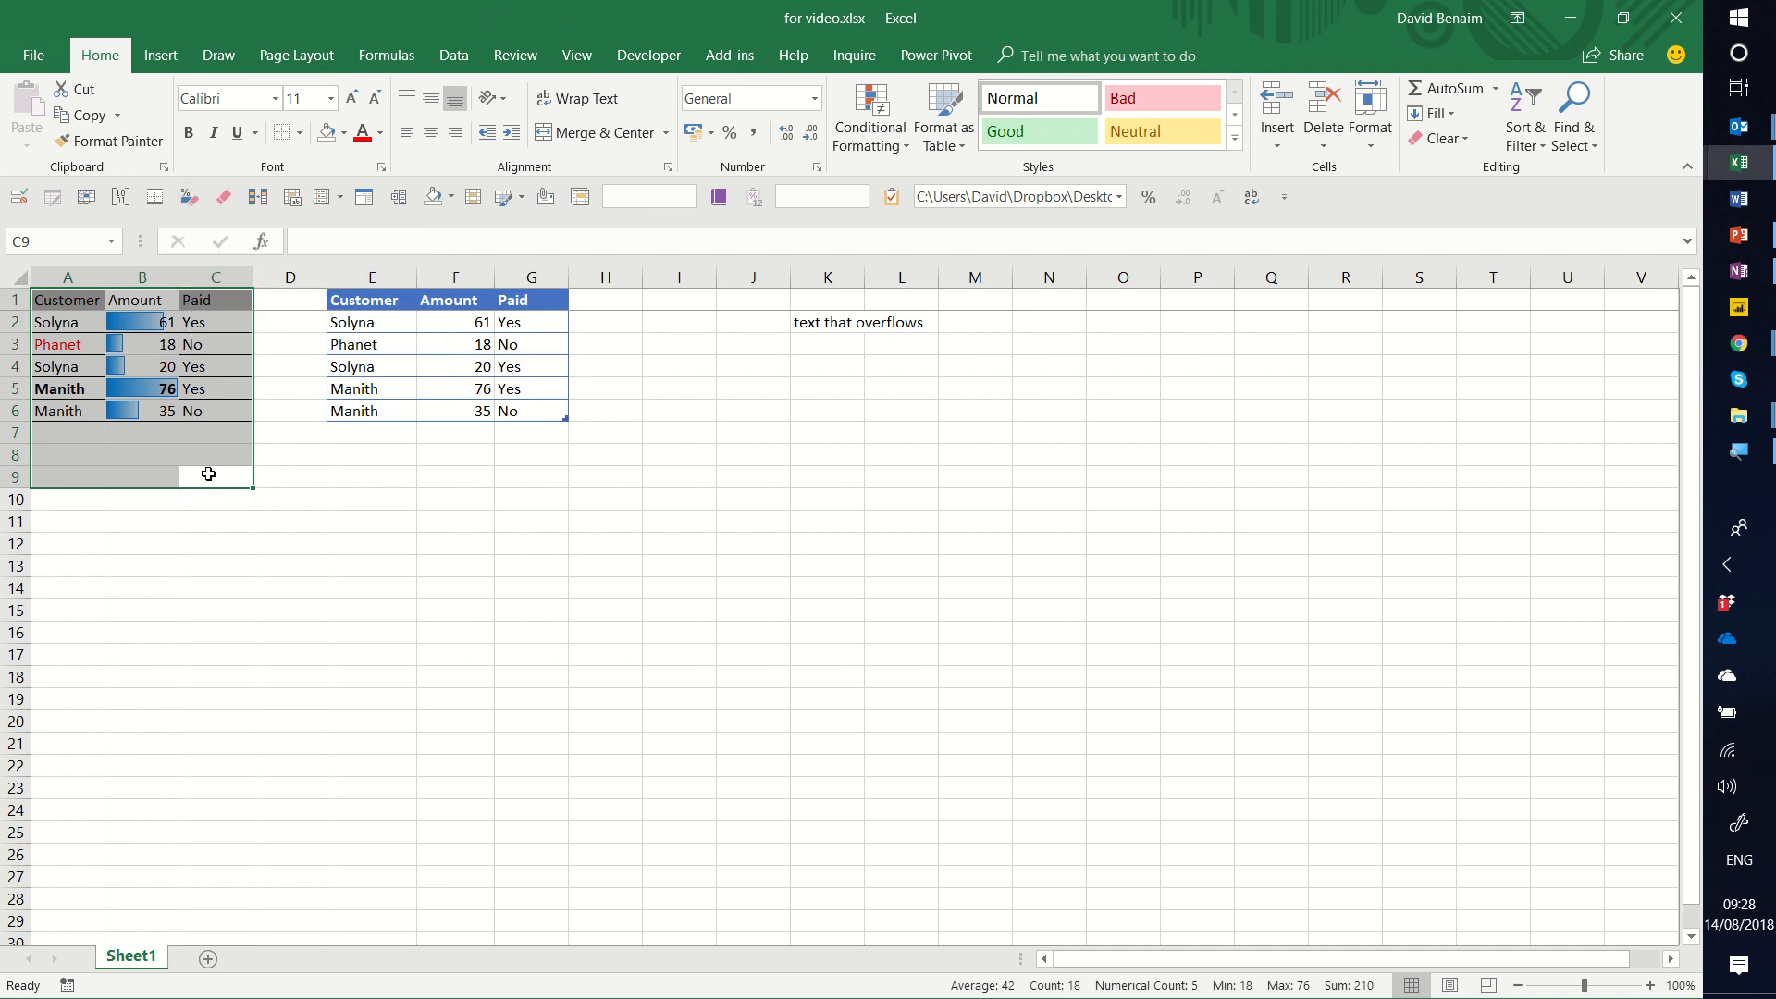
key(alt)
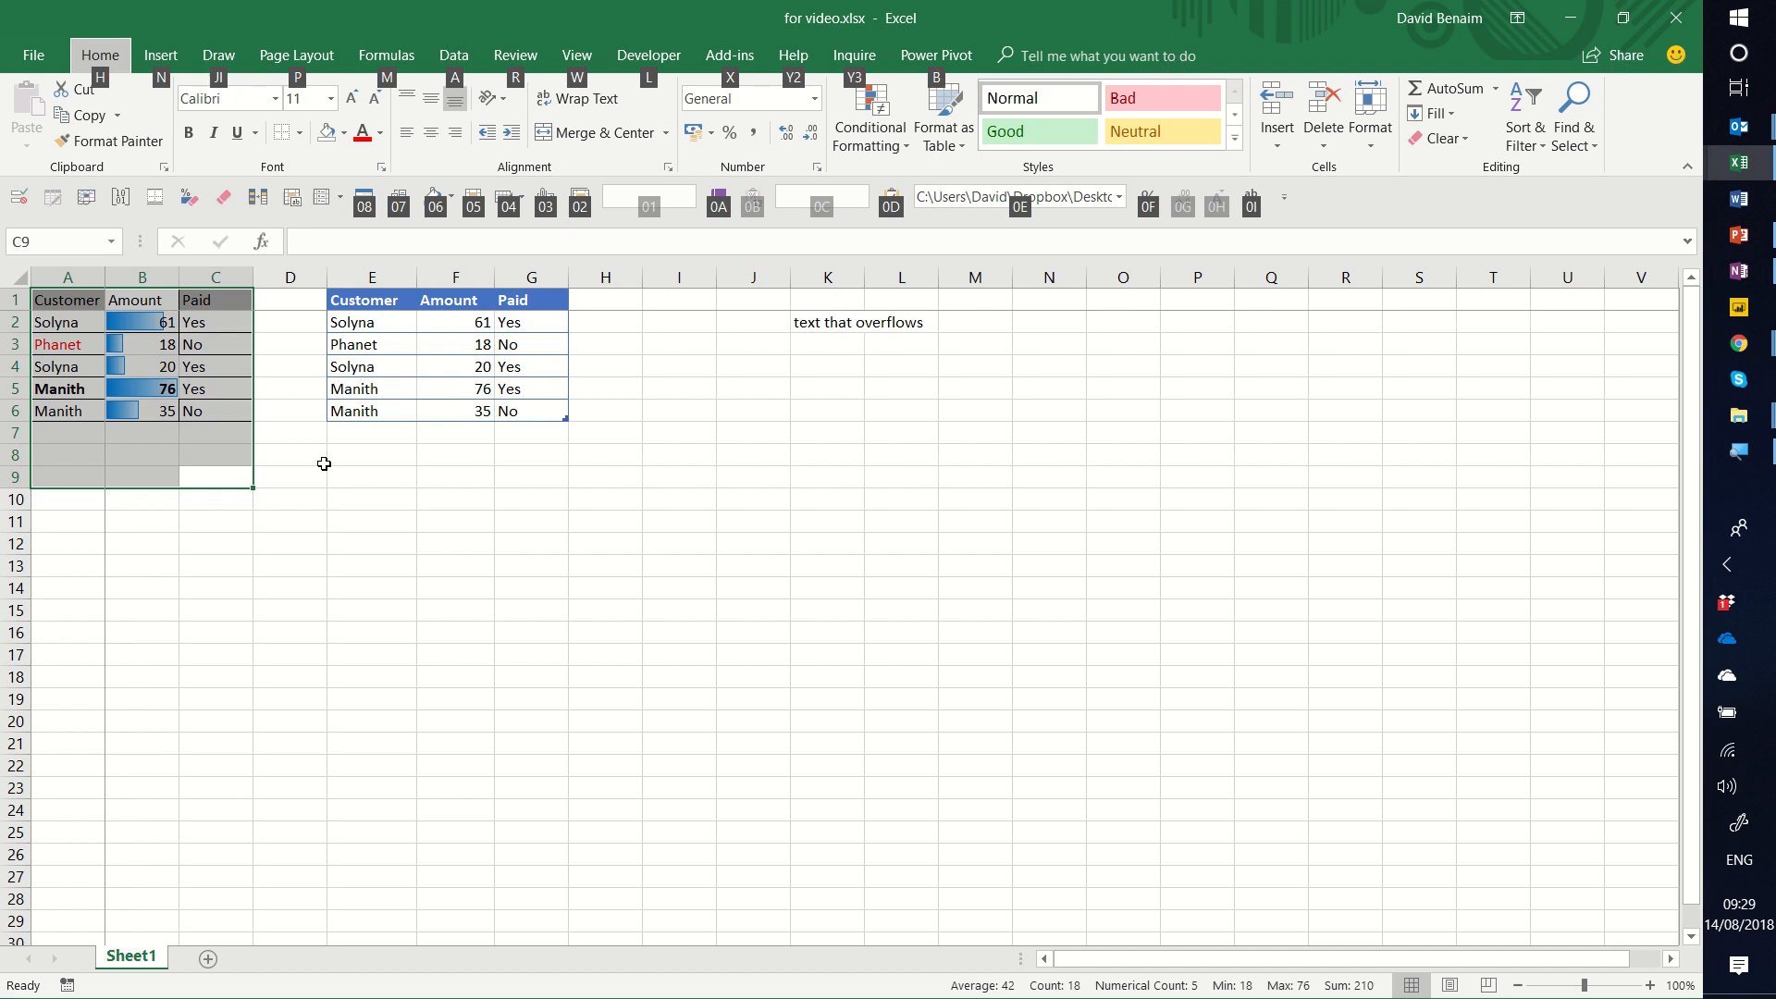
key(6)
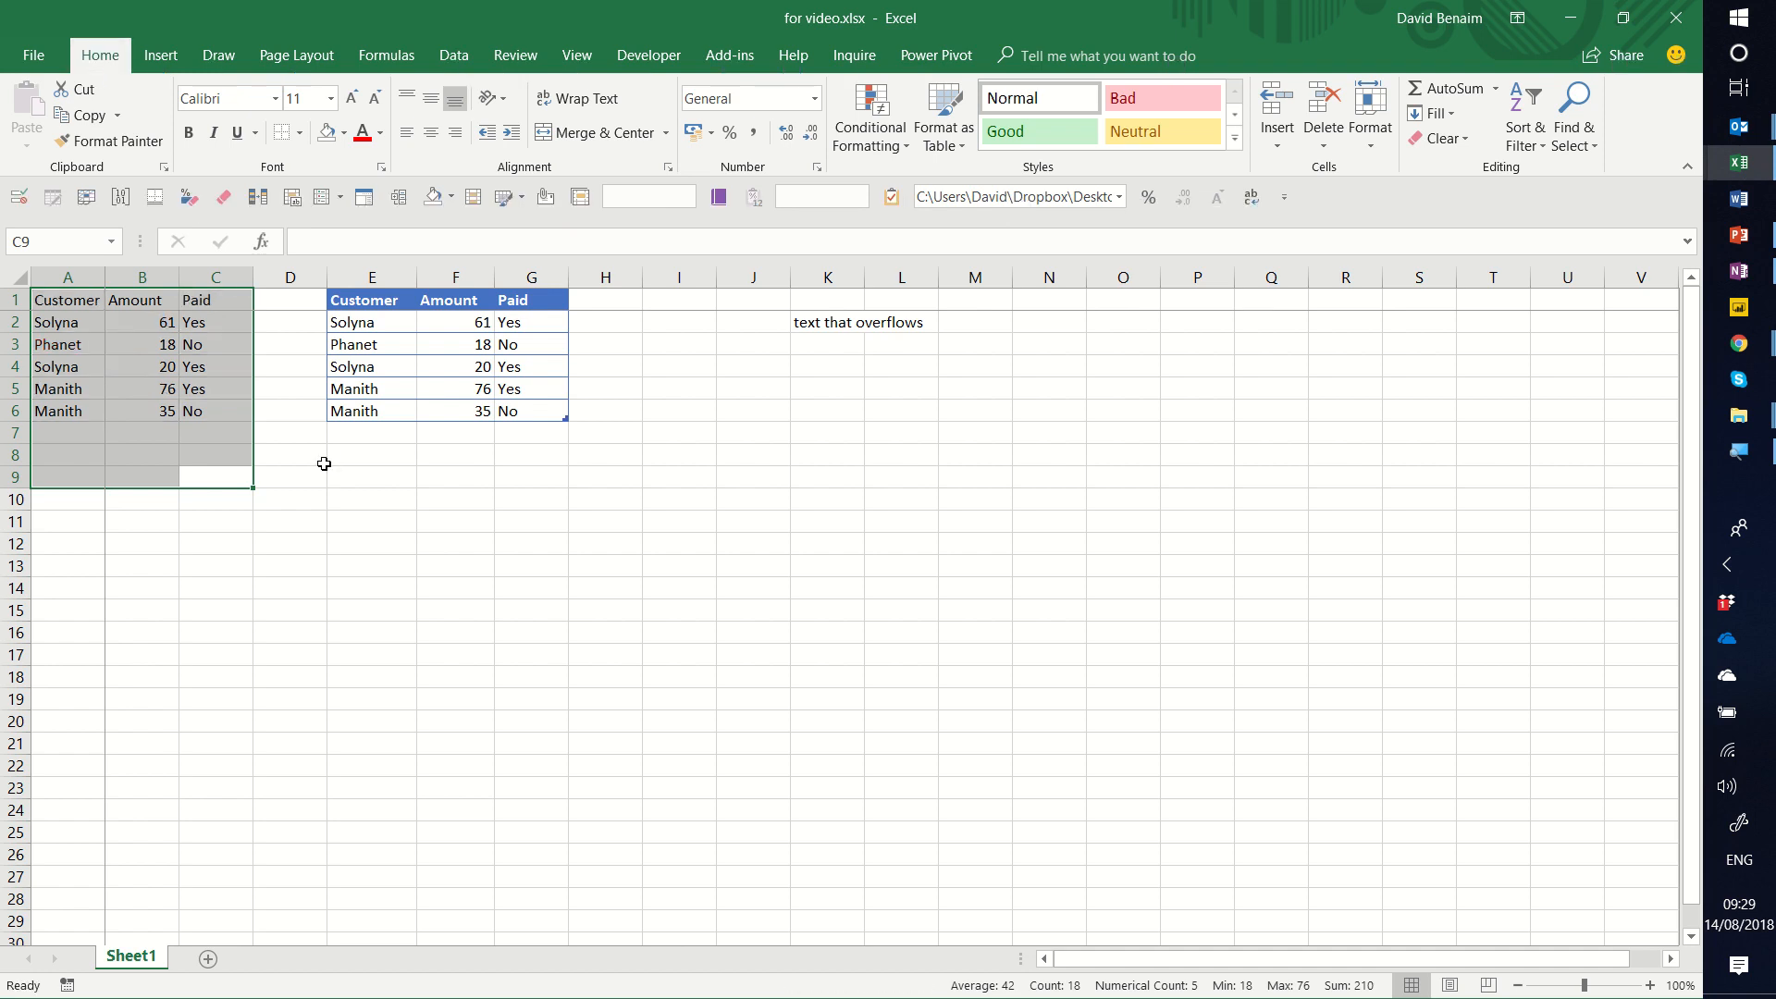
Undo the clearing of formats in the range A1:C9.
key(Right)
key(Right)
key(Left)
key(Left)
key(ctrl+z)
key(Left)
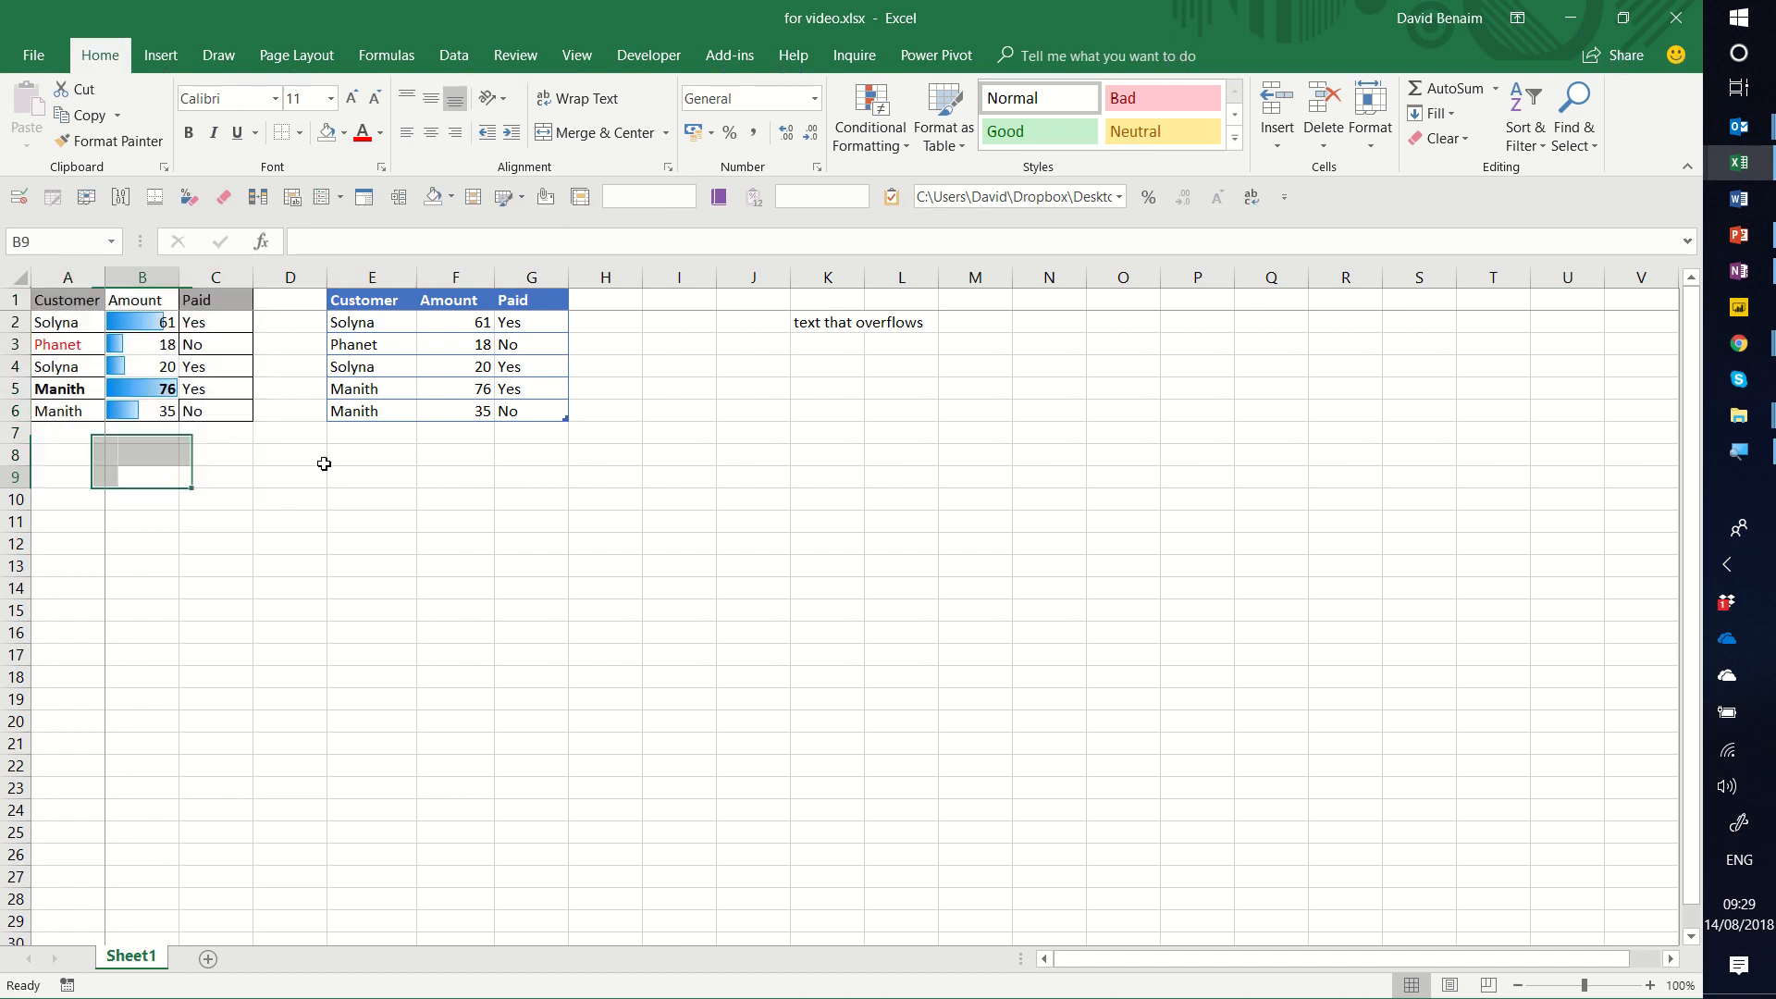
Delete the contents of the range A3:B8 and undo the deletion.
key(Up)
key(Up)
key(Up)
key(Up)
key(Up)
key(Up)
key(Left)
key(shift+Down)
key(shift+Right)
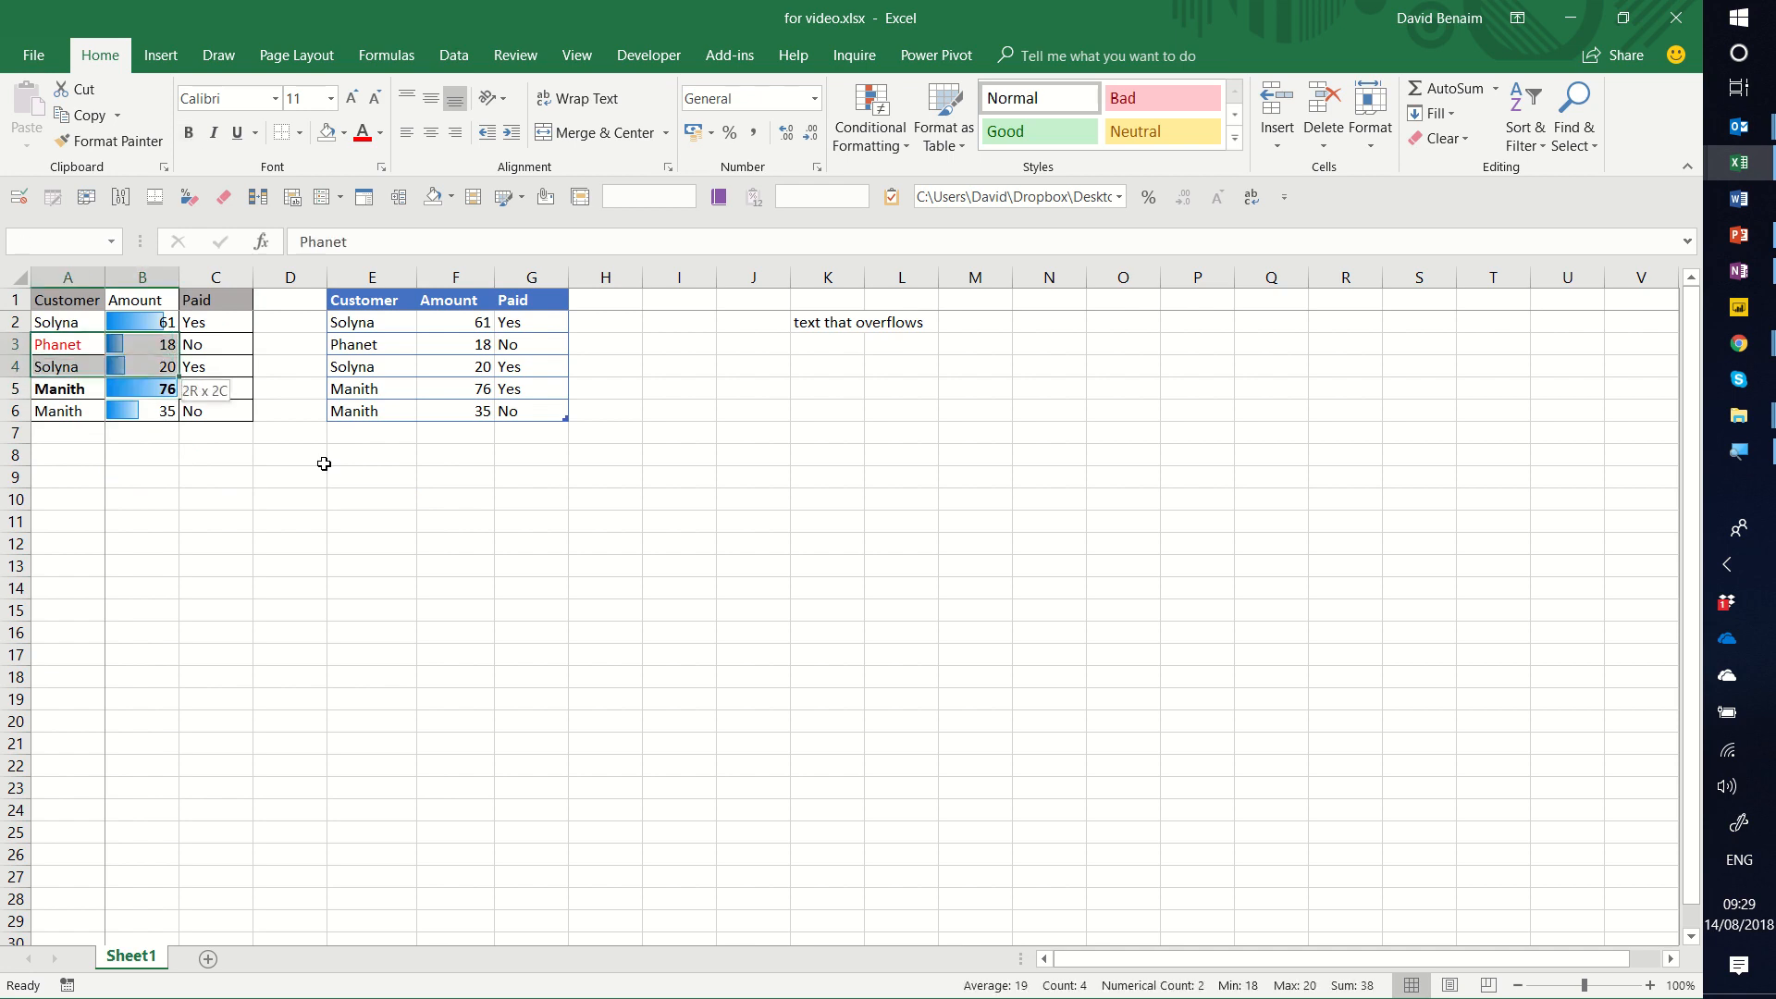
key(shift+Down)
key(shift+Down)
key(shift+Down)
key(shift+Down)
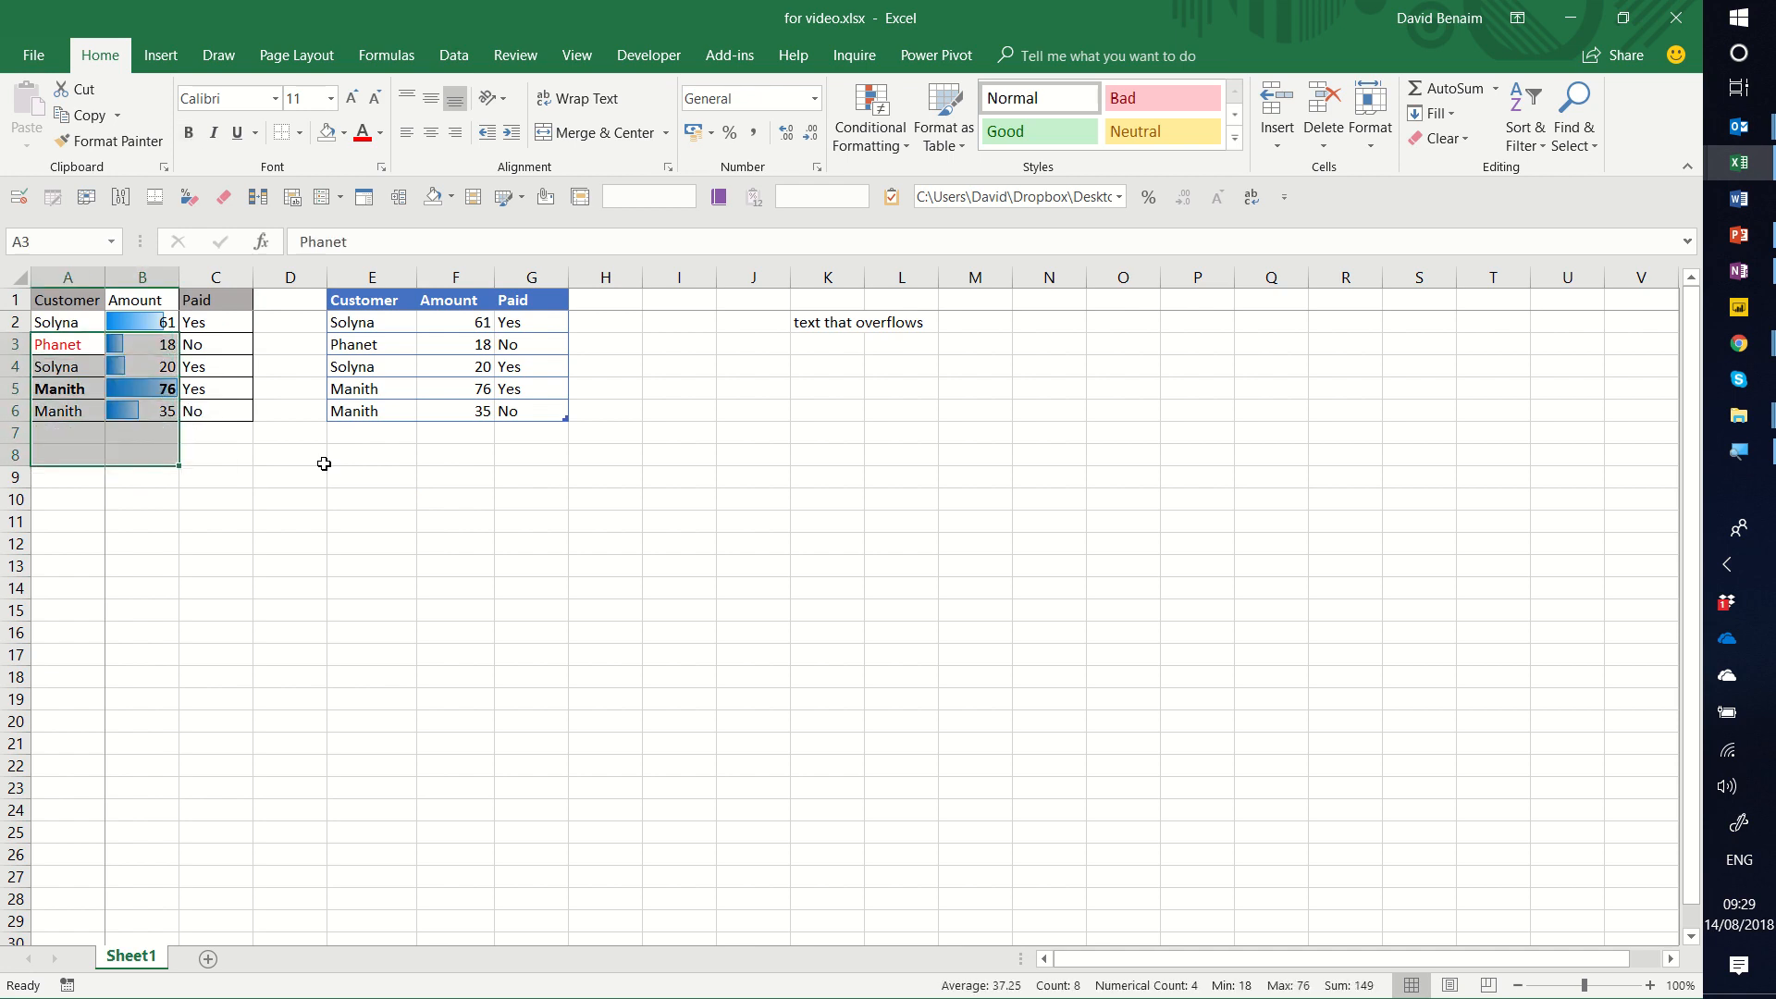
key(Delete)
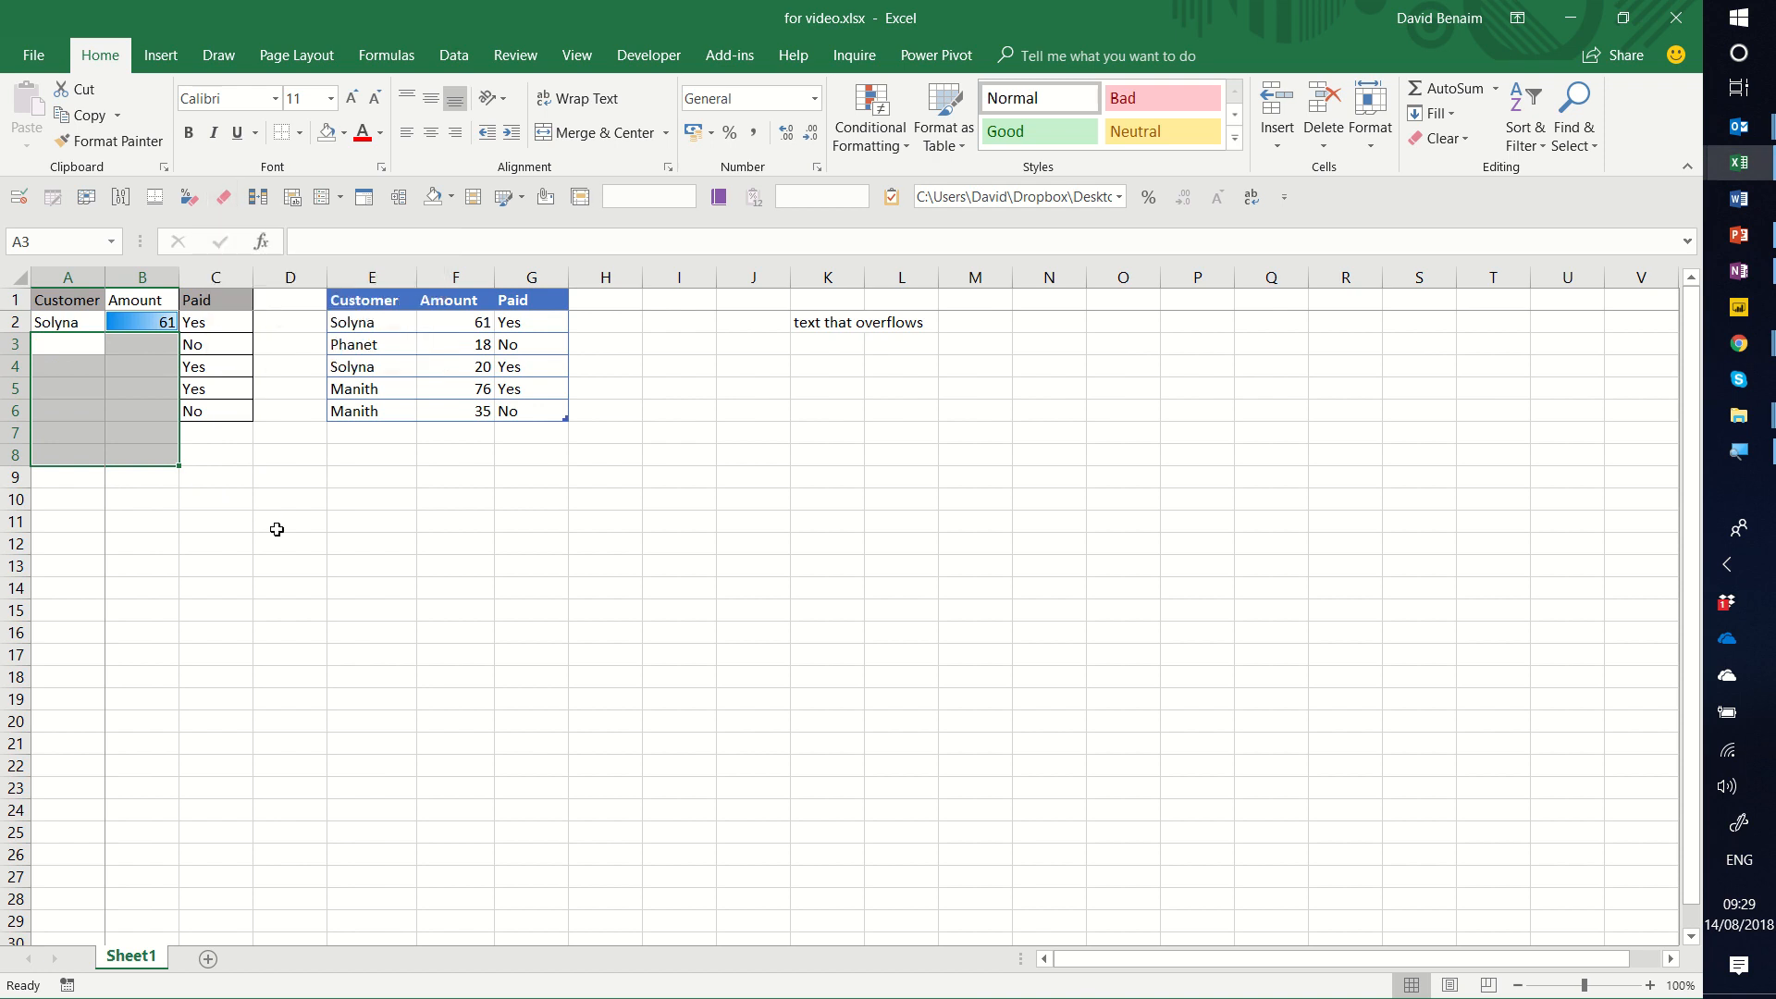
key(ctrl+z)
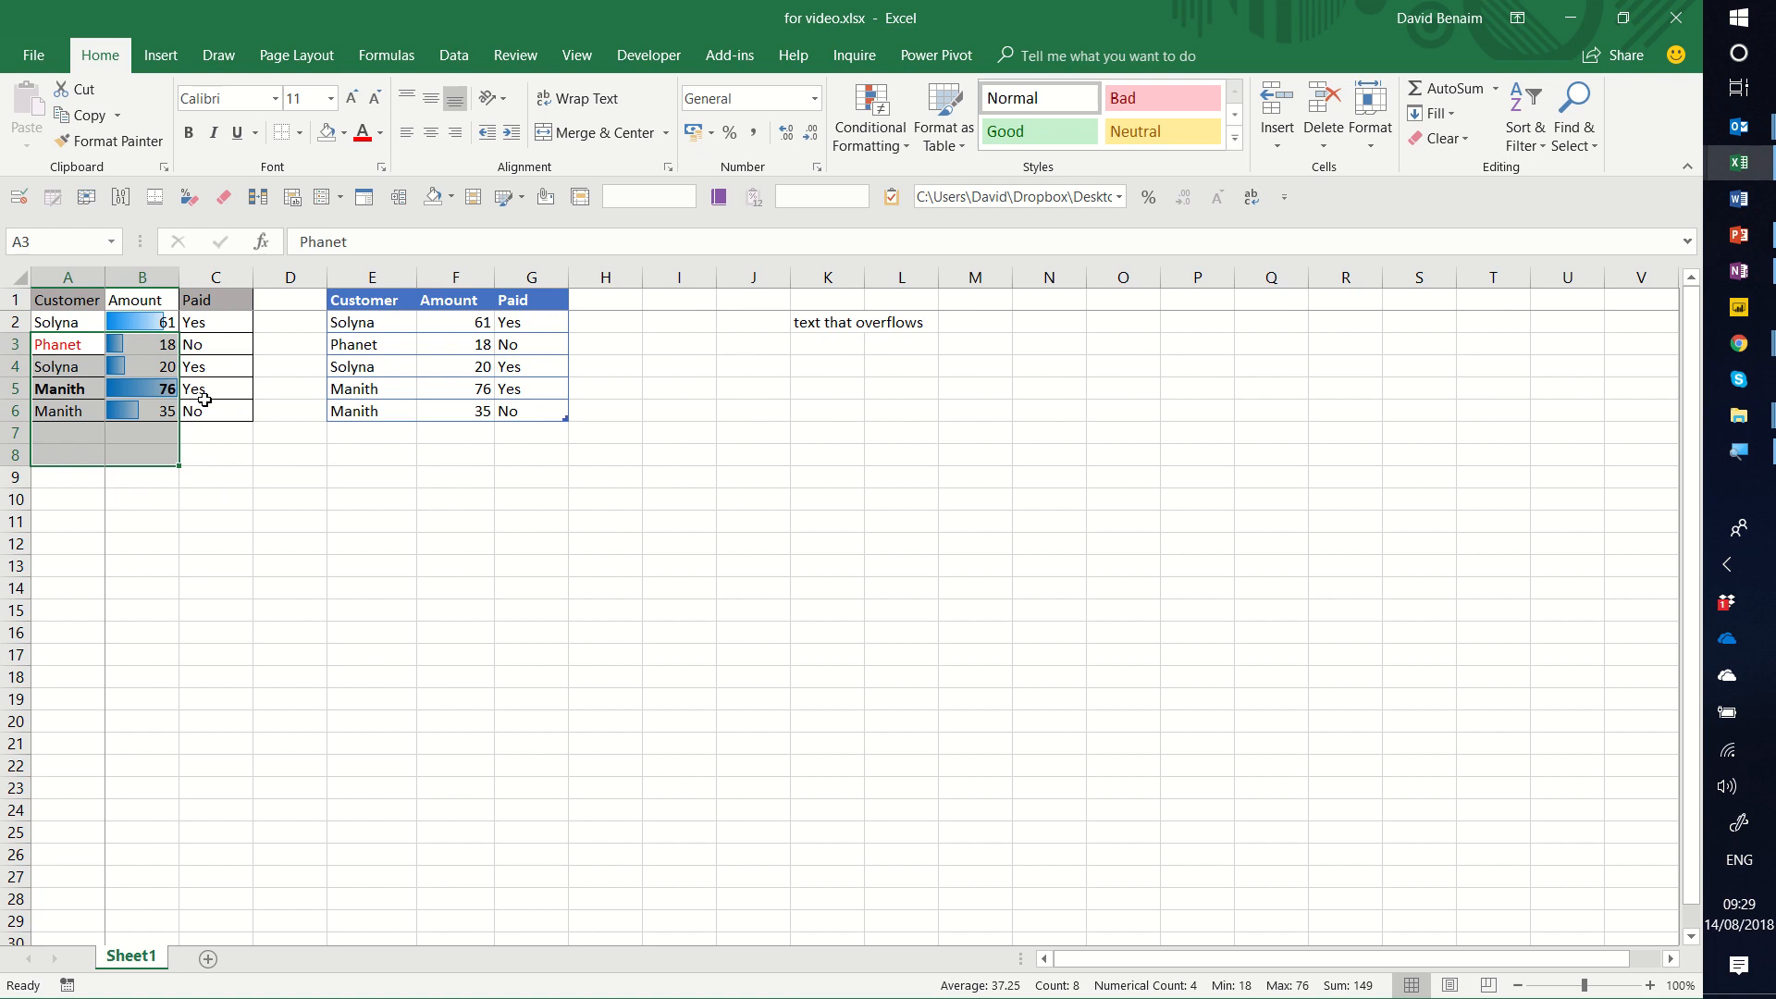
Freeze the sheet's panes at cell D4, keeping rows 1–3 and columns A–C fixed, and select cell E10.
click(258, 365)
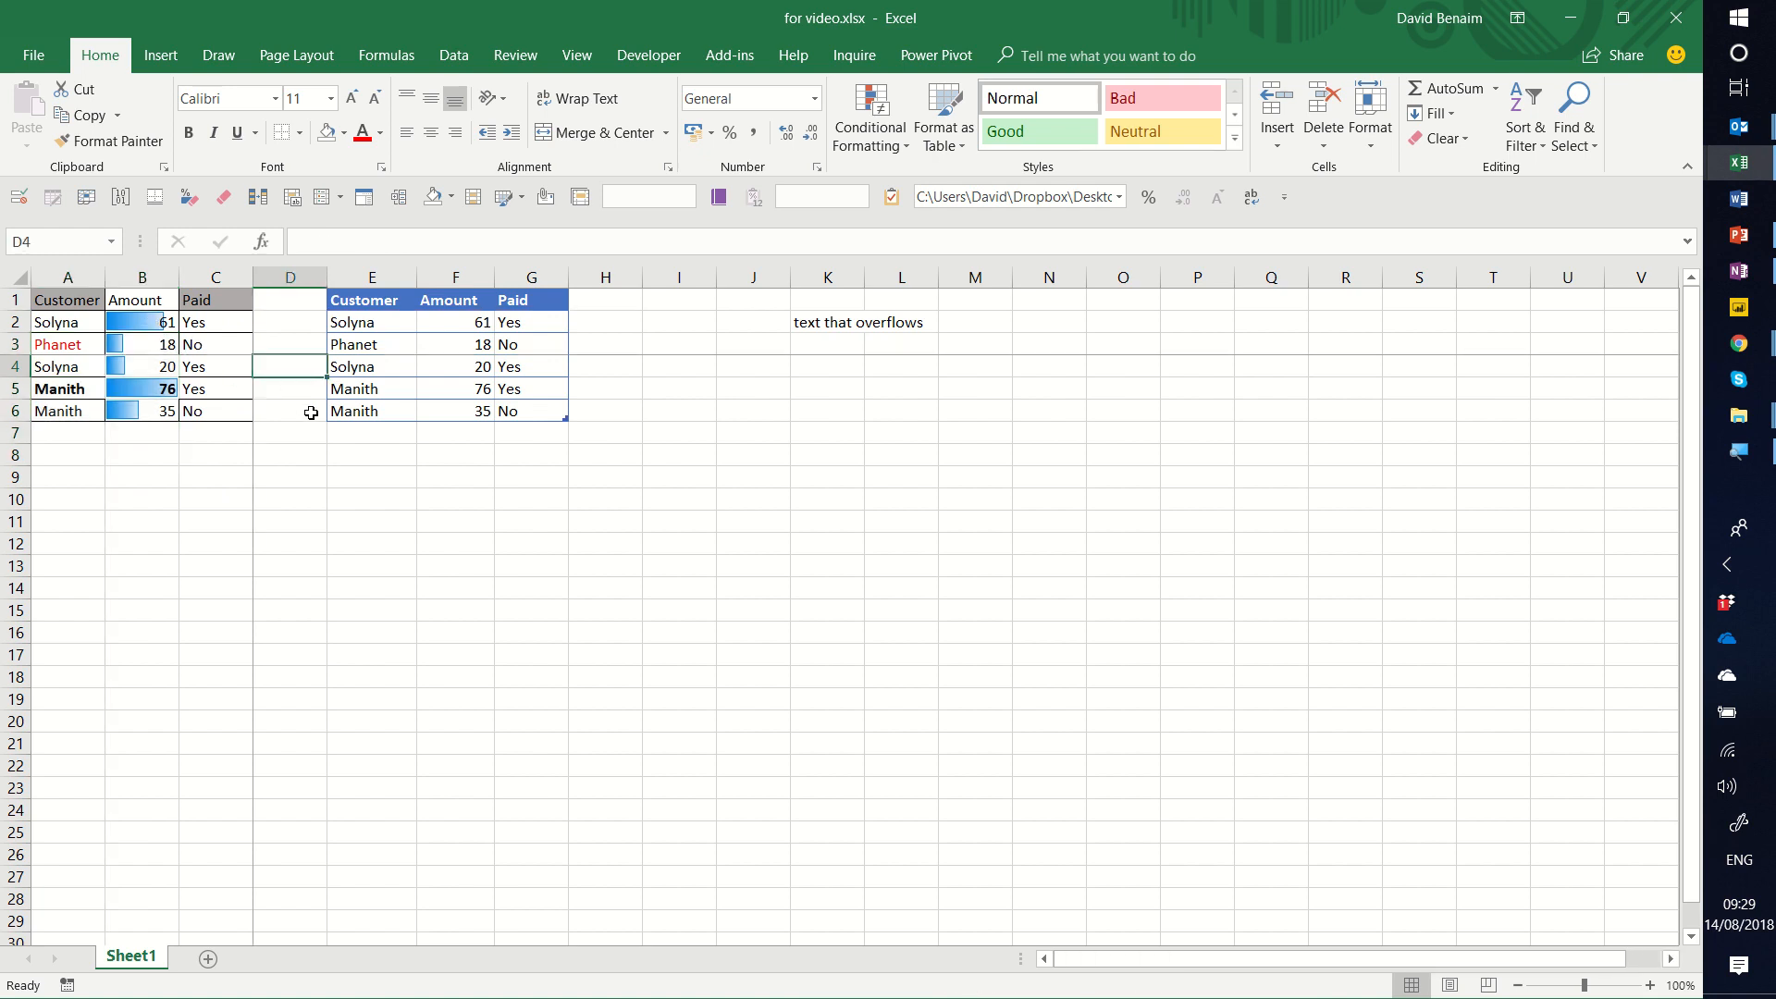
key(Right)
key(Right)
key(Left)
key(Left)
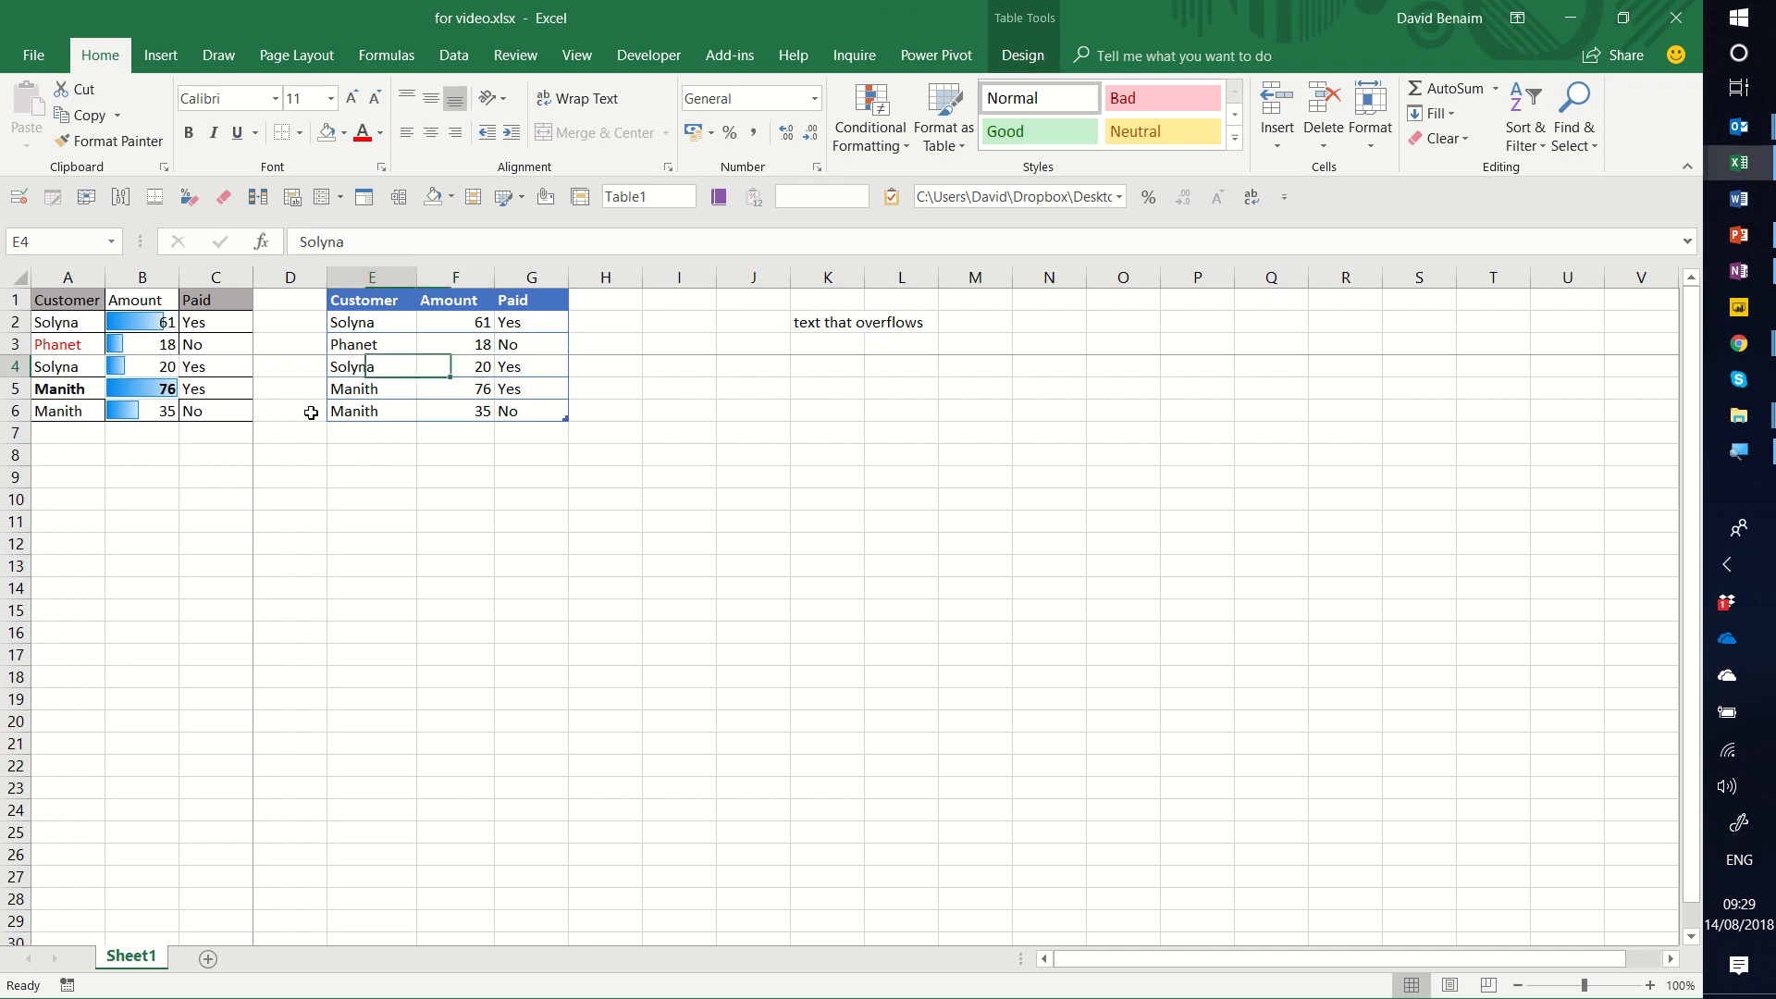
key(Left)
key(Left)
key(Left)
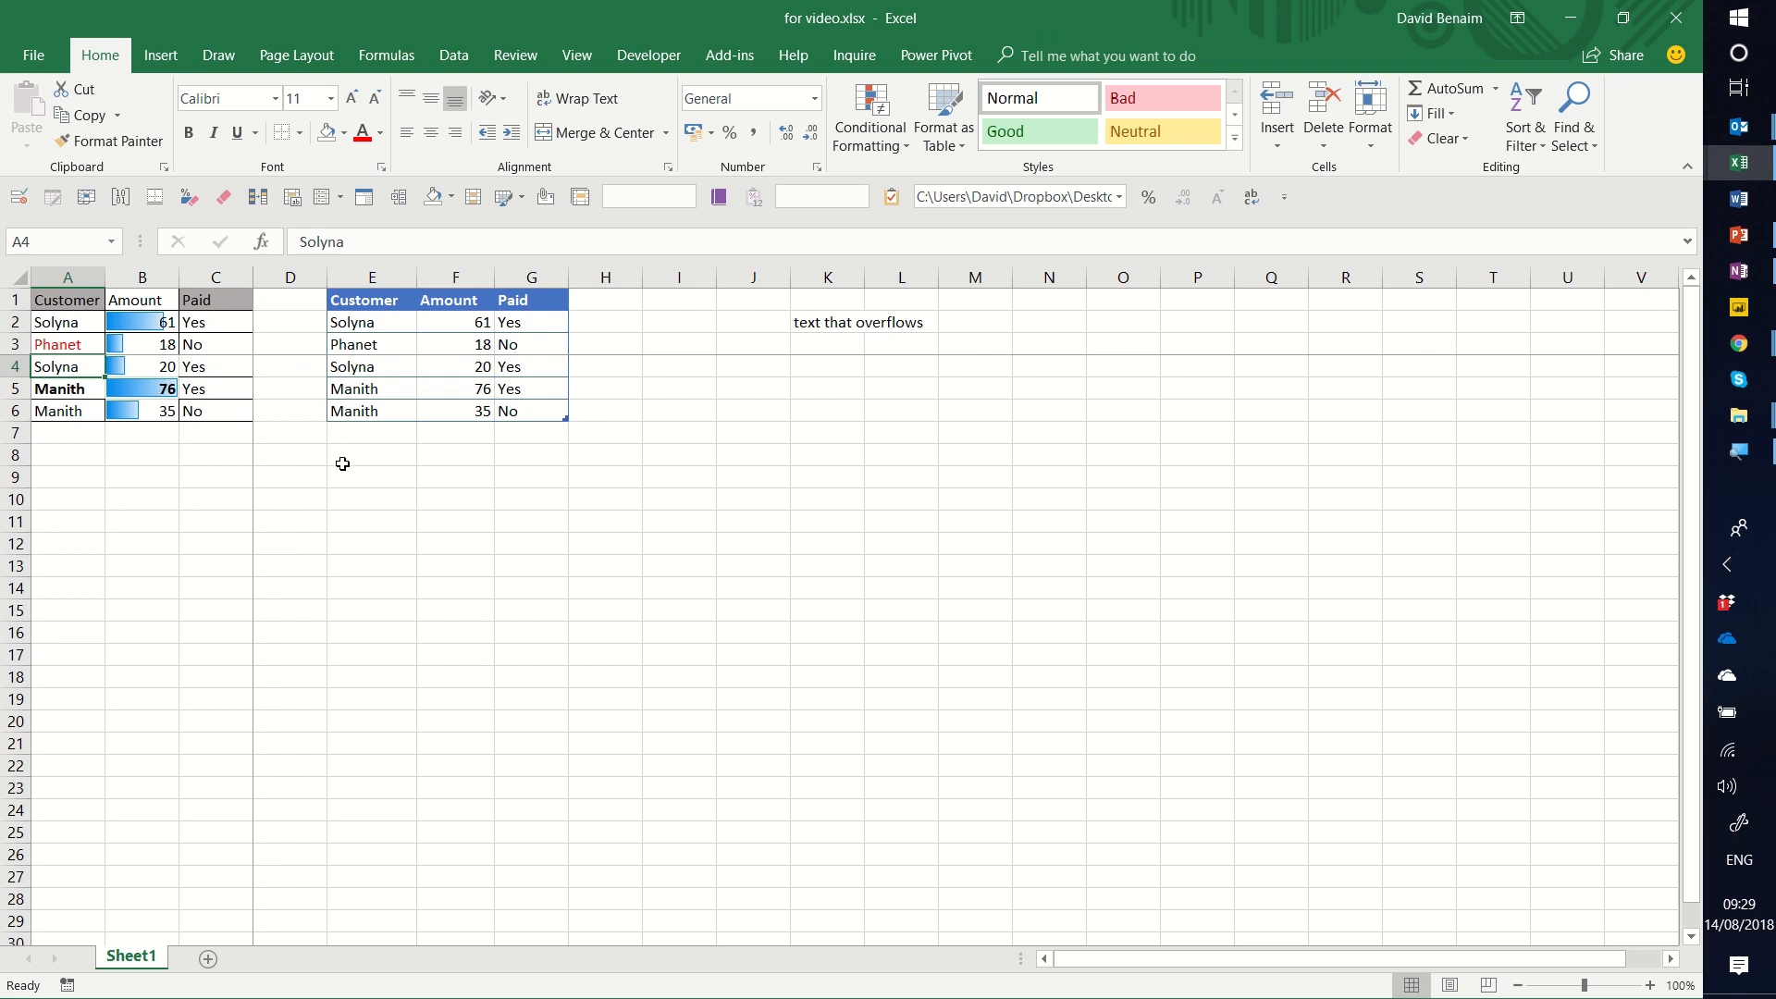
click(369, 499)
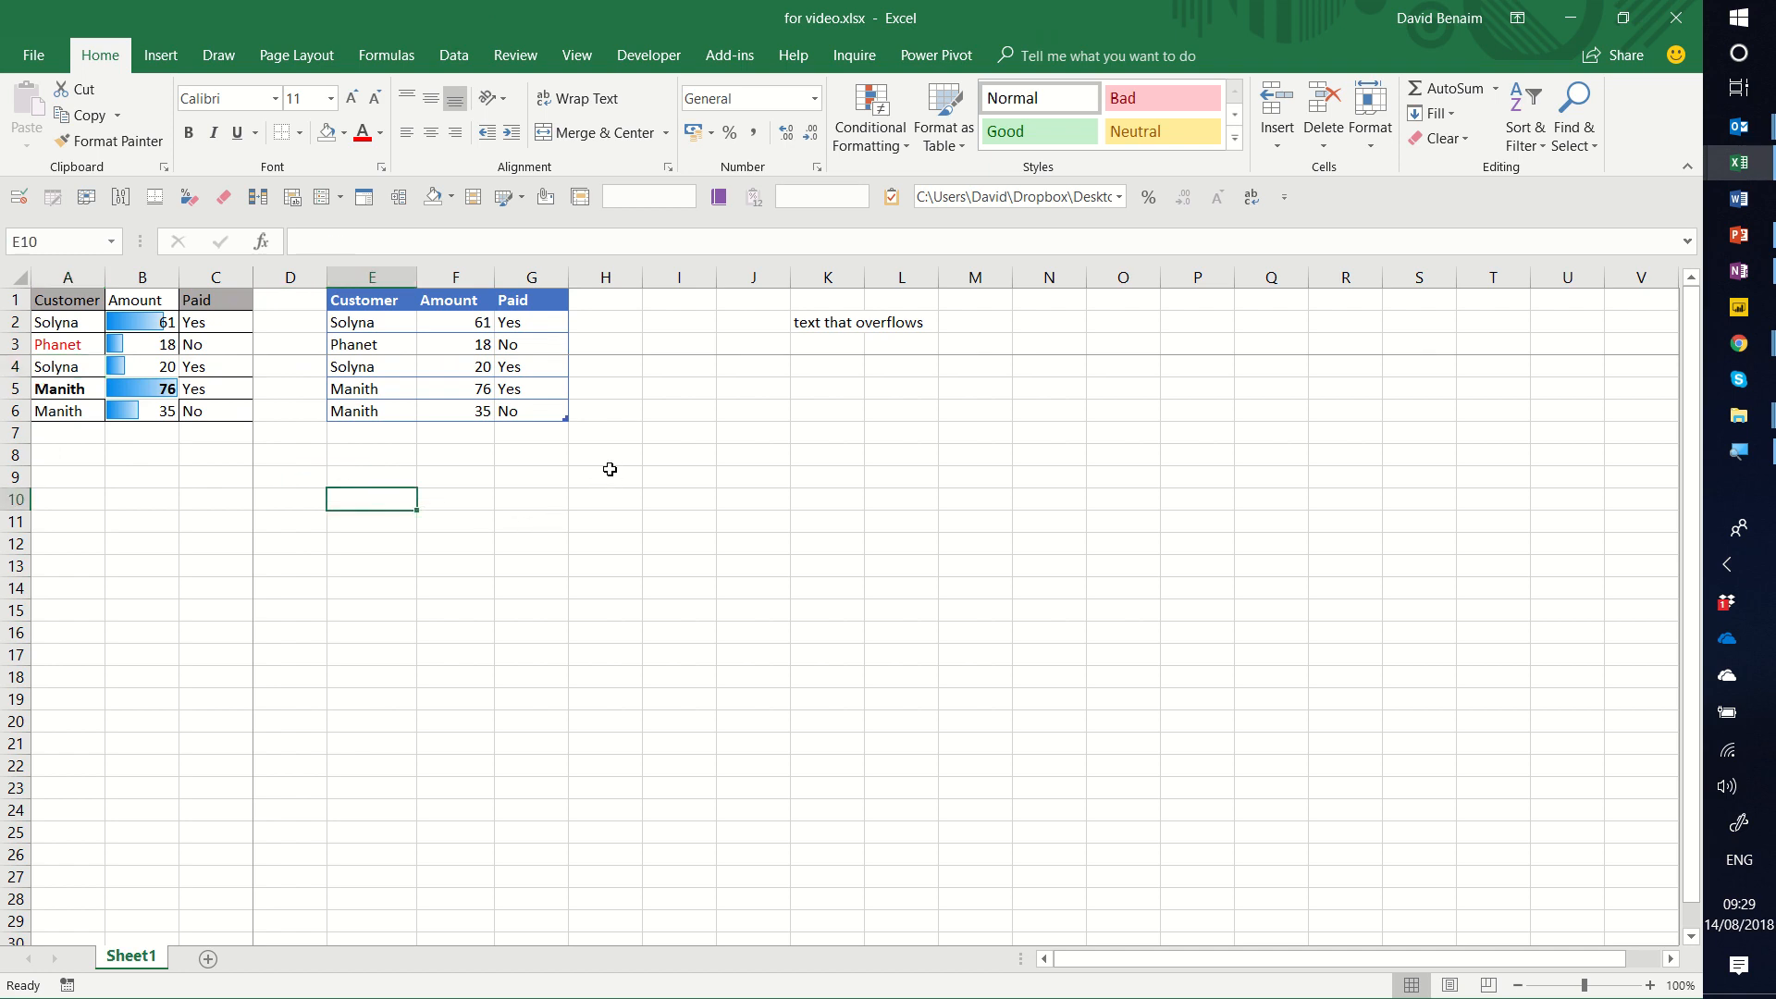